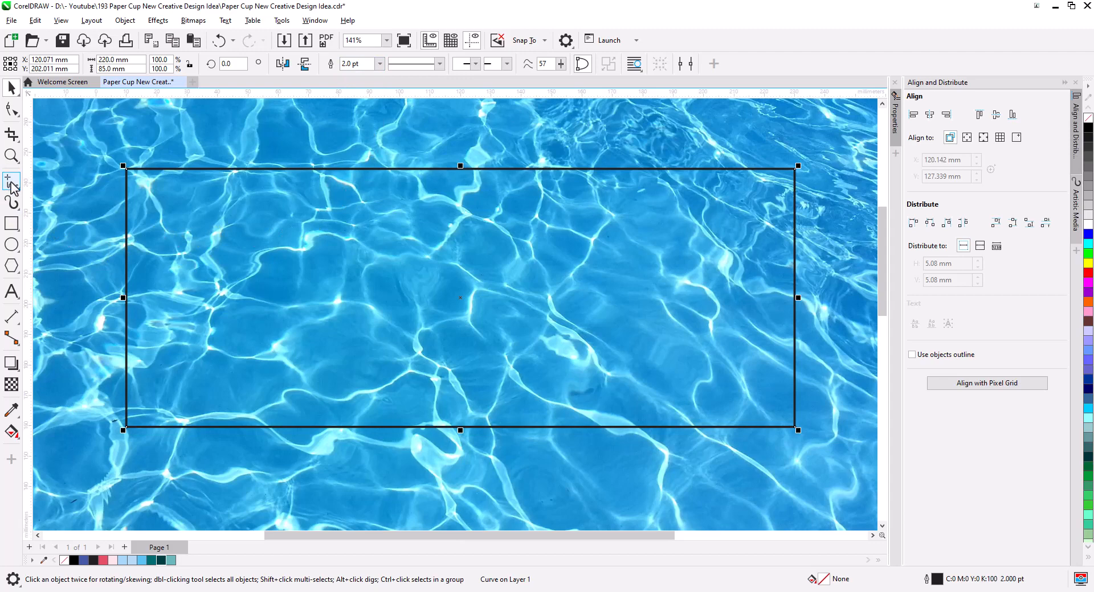
# Step: Trace the water cells over the left third of the rectangle with closed freehand curves, running past its edges
pyautogui.click(11, 183)
pyautogui.scroll(2, 171, 195)
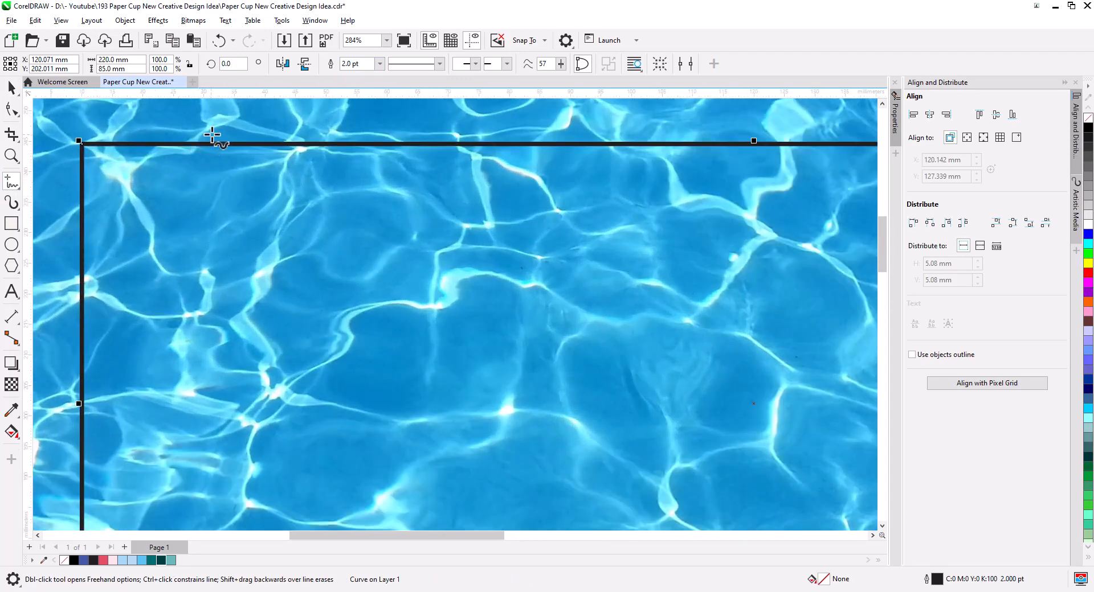
pyautogui.moveTo(221, 128)
pyautogui.mouseDown()
pyautogui.moveTo(192, 152)
pyautogui.moveTo(137, 166)
pyautogui.moveTo(132, 180)
pyautogui.moveTo(155, 214)
pyautogui.moveTo(154, 252)
pyautogui.moveTo(208, 289)
pyautogui.moveTo(232, 289)
pyautogui.moveTo(294, 214)
pyautogui.moveTo(287, 147)
pyautogui.moveTo(224, 126)
pyautogui.mouseUp()
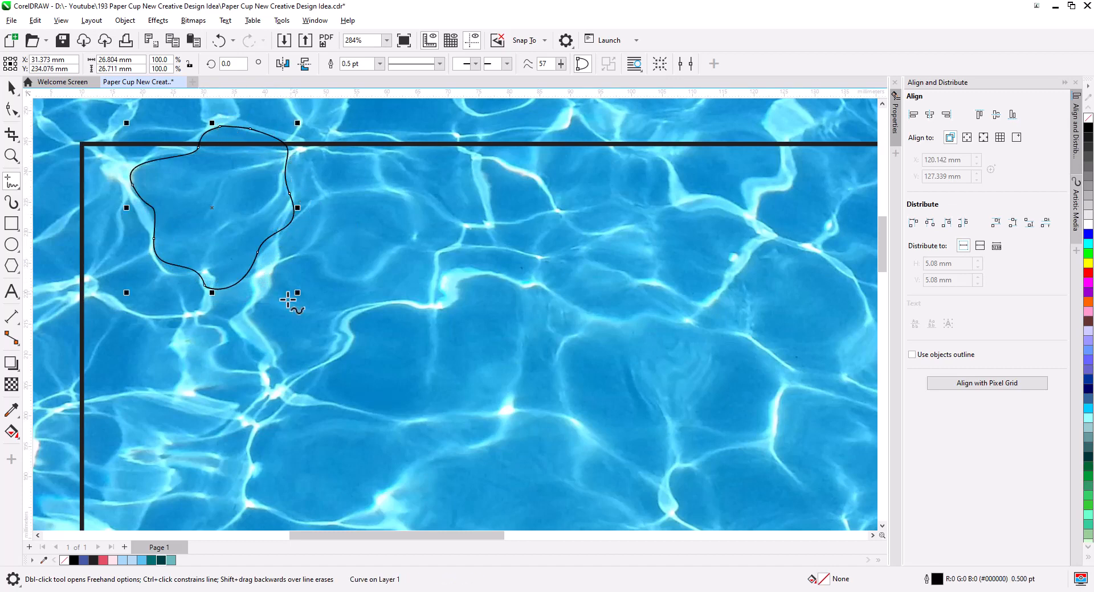
pyautogui.scroll(-1, 293, 298)
pyautogui.hscroll(-1, 293, 298)
pyautogui.scroll(-1, 138, 188)
pyautogui.moveTo(121, 181); pyautogui.dragTo(111, 176)
pyautogui.scroll(-2, 108, 313)
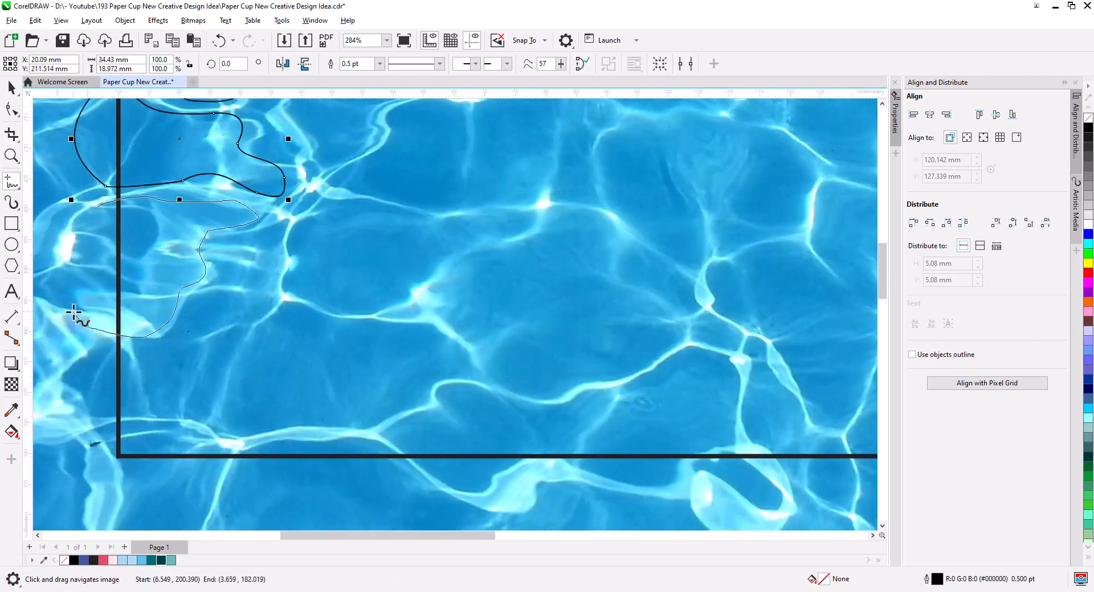
pyautogui.moveTo(76, 308); pyautogui.dragTo(97, 206)
pyautogui.moveTo(103, 342); pyautogui.dragTo(74, 394)
pyautogui.moveTo(103, 431)
pyautogui.mouseDown()
pyautogui.moveTo(216, 447)
pyautogui.moveTo(210, 482)
pyautogui.mouseUp()
pyautogui.moveTo(236, 467); pyautogui.dragTo(408, 472)
pyautogui.moveTo(431, 468)
pyautogui.mouseDown()
pyautogui.moveTo(482, 388)
pyautogui.moveTo(571, 476)
pyautogui.mouseUp()
pyautogui.moveTo(230, 437)
pyautogui.mouseDown()
pyautogui.moveTo(195, 419)
pyautogui.moveTo(249, 320)
pyautogui.moveTo(227, 438)
pyautogui.mouseUp()
pyautogui.scroll(2, 244, 399)
pyautogui.hscroll(1, 244, 399)
pyautogui.moveTo(237, 376); pyautogui.dragTo(238, 377)
pyautogui.moveTo(270, 278); pyautogui.dragTo(268, 279)
pyautogui.scroll(2, 257, 262)
pyautogui.moveTo(188, 230); pyautogui.dragTo(189, 230)
pyautogui.scroll(2, 196, 273)
pyautogui.moveTo(198, 364)
pyautogui.mouseDown()
pyautogui.moveTo(211, 174)
pyautogui.moveTo(256, 319)
pyautogui.moveTo(198, 365)
pyautogui.mouseUp()
pyautogui.moveTo(208, 375)
pyautogui.mouseDown()
pyautogui.moveTo(448, 280)
pyautogui.moveTo(208, 375)
pyautogui.mouseUp()
pyautogui.scroll(-2, 422, 449)
pyautogui.hscroll(1, 423, 449)
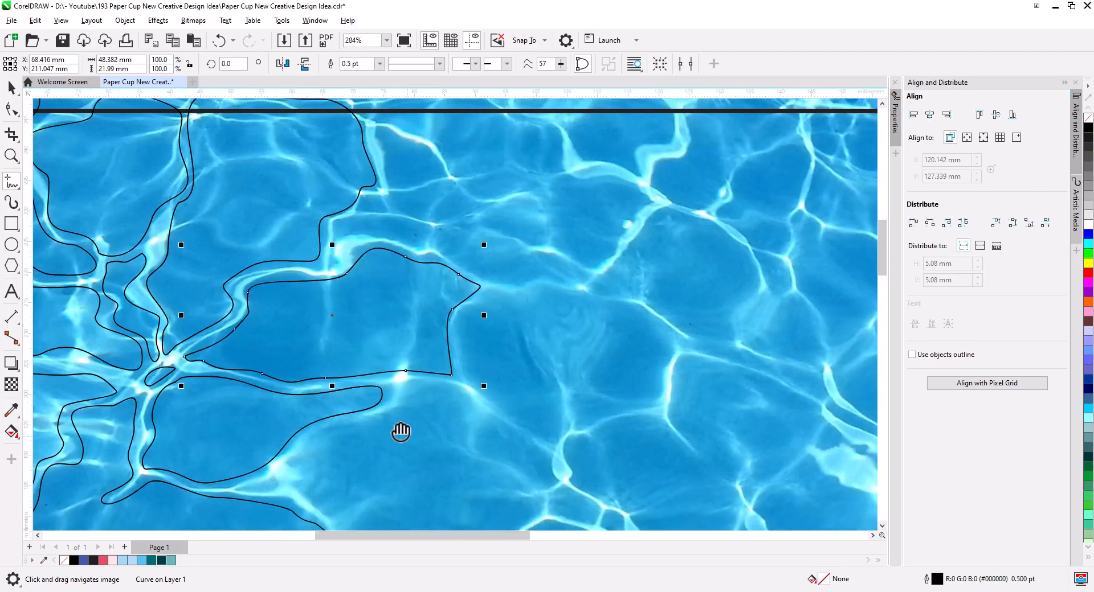
# Step: Trace the water cells across the middle of the rectangle with freehand curves along the bright ripple lines
pyautogui.moveTo(324, 264)
pyautogui.mouseDown()
pyautogui.moveTo(459, 400)
pyautogui.moveTo(325, 262)
pyautogui.mouseUp()
pyautogui.moveTo(200, 351)
pyautogui.mouseDown()
pyautogui.moveTo(168, 369)
pyautogui.moveTo(200, 351)
pyautogui.mouseUp()
pyautogui.moveTo(494, 370); pyautogui.dragTo(494, 371)
pyautogui.scroll(-2, 455, 364)
pyautogui.moveTo(360, 439); pyautogui.dragTo(459, 445)
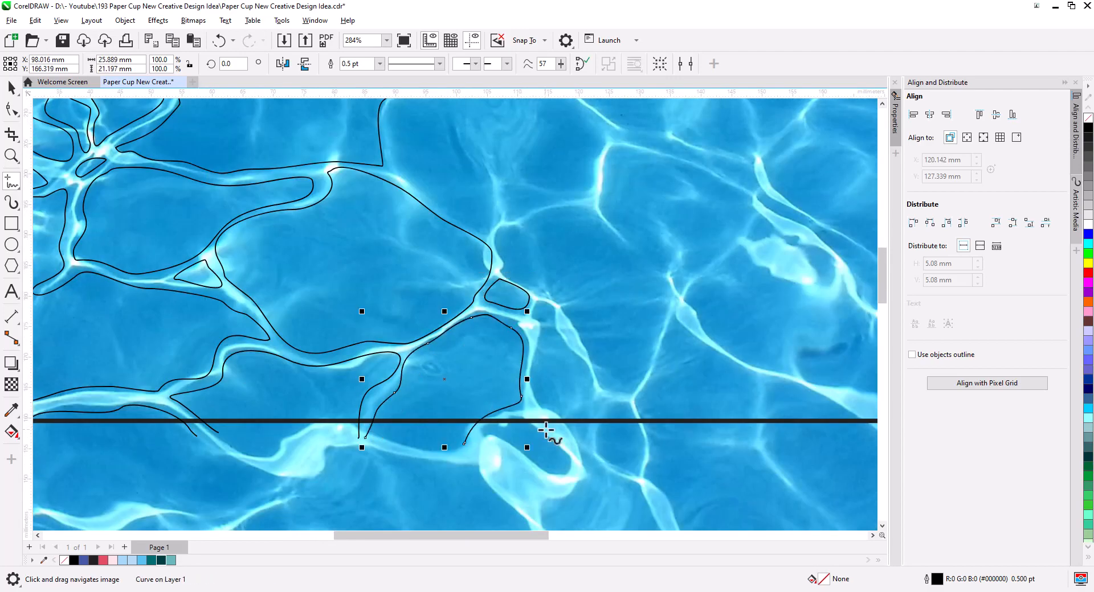
pyautogui.moveTo(559, 430); pyautogui.dragTo(635, 441)
pyautogui.hscroll(2, 604, 410)
pyautogui.moveTo(560, 374)
pyautogui.mouseDown()
pyautogui.moveTo(394, 346)
pyautogui.moveTo(560, 373)
pyautogui.mouseUp()
pyautogui.moveTo(539, 517); pyautogui.dragTo(760, 517)
pyautogui.scroll(2, 570, 319)
pyautogui.moveTo(521, 317)
pyautogui.mouseDown()
pyautogui.moveTo(516, 283)
pyautogui.moveTo(522, 318)
pyautogui.mouseUp()
pyautogui.scroll(2, 530, 285)
pyautogui.moveTo(570, 303)
pyautogui.mouseDown()
pyautogui.moveTo(286, 308)
pyautogui.moveTo(279, 180)
pyautogui.moveTo(416, 200)
pyautogui.mouseUp()
pyautogui.moveTo(304, 339)
pyautogui.mouseDown()
pyautogui.moveTo(336, 353)
pyautogui.moveTo(305, 340)
pyautogui.mouseUp()
pyautogui.moveTo(357, 329)
pyautogui.mouseDown()
pyautogui.moveTo(371, 327)
pyautogui.moveTo(357, 329)
pyautogui.mouseUp()
pyautogui.hscroll(4, 456, 364)
pyautogui.moveTo(448, 387); pyautogui.dragTo(448, 388)
pyautogui.moveTo(337, 185); pyautogui.dragTo(191, 188)
pyautogui.moveTo(363, 201)
pyautogui.mouseDown()
pyautogui.moveTo(345, 298)
pyautogui.moveTo(467, 183)
pyautogui.mouseUp()
pyautogui.moveTo(478, 242)
pyautogui.mouseDown()
pyautogui.moveTo(469, 339)
pyautogui.moveTo(478, 242)
pyautogui.mouseUp()
pyautogui.hscroll(3, 456, 399)
pyautogui.moveTo(326, 291); pyautogui.dragTo(326, 293)
pyautogui.moveTo(343, 174)
pyautogui.mouseDown()
pyautogui.moveTo(422, 317)
pyautogui.moveTo(424, 176)
pyautogui.mouseUp()
pyautogui.scroll(-4, 399, 342)
pyautogui.moveTo(171, 285)
pyautogui.mouseDown()
pyautogui.moveTo(244, 415)
pyautogui.moveTo(171, 286)
pyautogui.mouseUp()
pyautogui.moveTo(301, 225)
pyautogui.mouseDown()
pyautogui.moveTo(354, 375)
pyautogui.moveTo(301, 226)
pyautogui.mouseUp()
# Step: Trace the remaining water cells at the right end of the rectangle with freehand curves, extending past its border
pyautogui.hscroll(3, 364, 342)
pyautogui.moveTo(488, 315); pyautogui.dragTo(489, 316)
pyautogui.moveTo(542, 409); pyautogui.dragTo(502, 363)
pyautogui.moveTo(478, 446); pyautogui.dragTo(642, 336)
pyautogui.moveTo(579, 355)
pyautogui.mouseDown()
pyautogui.moveTo(537, 386)
pyautogui.moveTo(669, 275)
pyautogui.mouseUp()
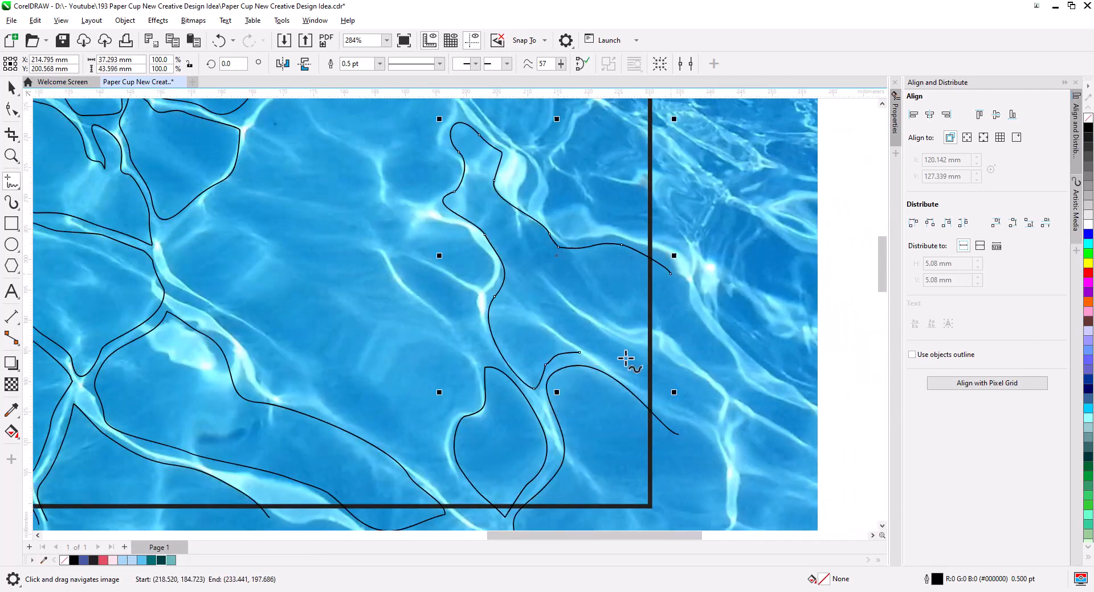
pyautogui.moveTo(662, 397); pyautogui.dragTo(578, 355)
pyautogui.moveTo(678, 374); pyautogui.dragTo(674, 339)
pyautogui.moveTo(471, 357); pyautogui.dragTo(578, 312)
pyautogui.moveTo(579, 312)
pyautogui.mouseDown()
pyautogui.moveTo(434, 366)
pyautogui.moveTo(357, 115)
pyautogui.mouseUp()
pyautogui.scroll(4, 353, 240)
pyautogui.moveTo(294, 268); pyautogui.dragTo(516, 465)
pyautogui.scroll(3, 490, 365)
pyautogui.moveTo(468, 317)
pyautogui.mouseDown()
pyautogui.moveTo(422, 410)
pyautogui.moveTo(468, 316)
pyautogui.mouseUp()
pyautogui.hscroll(3, 547, 377)
pyautogui.moveTo(377, 151); pyautogui.dragTo(279, 175)
pyautogui.moveTo(450, 178); pyautogui.dragTo(565, 219)
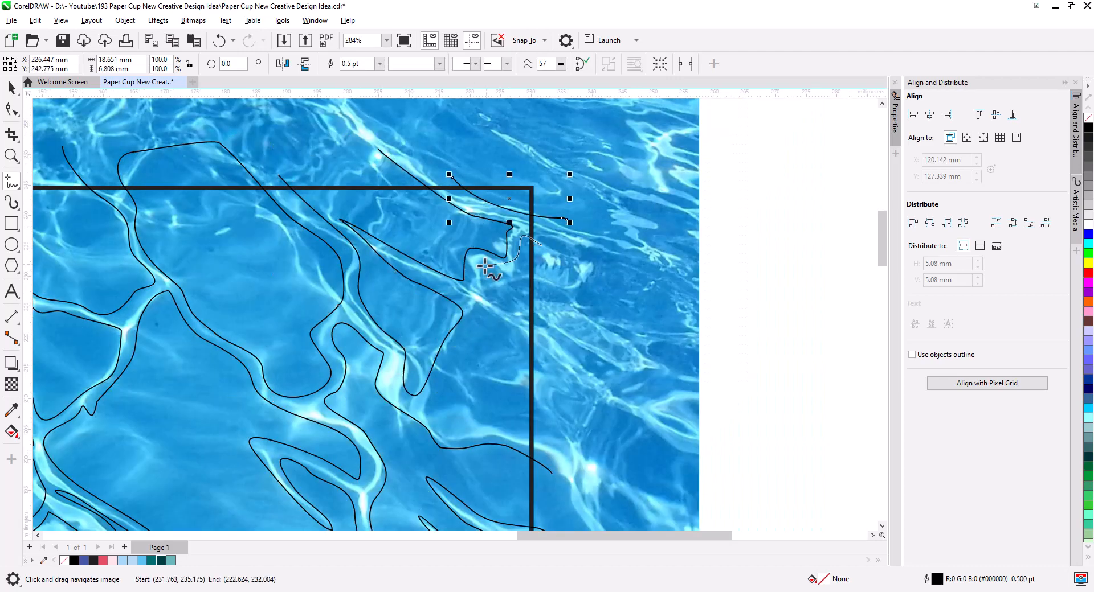
pyautogui.moveTo(555, 359); pyautogui.dragTo(582, 443)
pyautogui.scroll(-4, 533, 342)
pyautogui.hscroll(-1, 525, 377)
pyautogui.moveTo(532, 383); pyautogui.dragTo(592, 373)
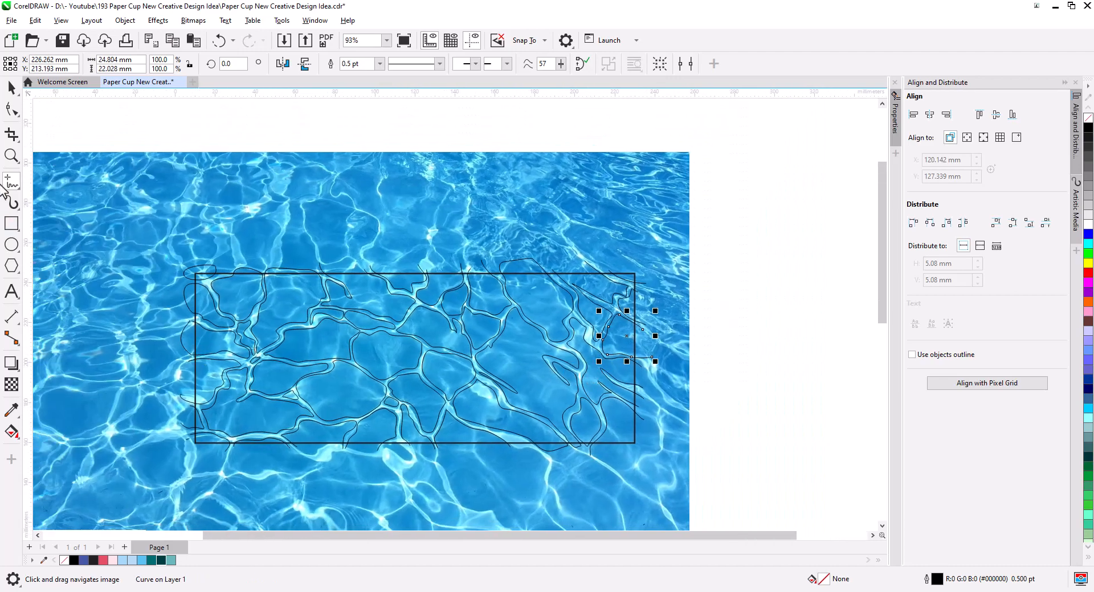
# Step: Move the water photo off the page to the left, clear of the traced curves and rectangle
pyautogui.scroll(-2, 296, 271)
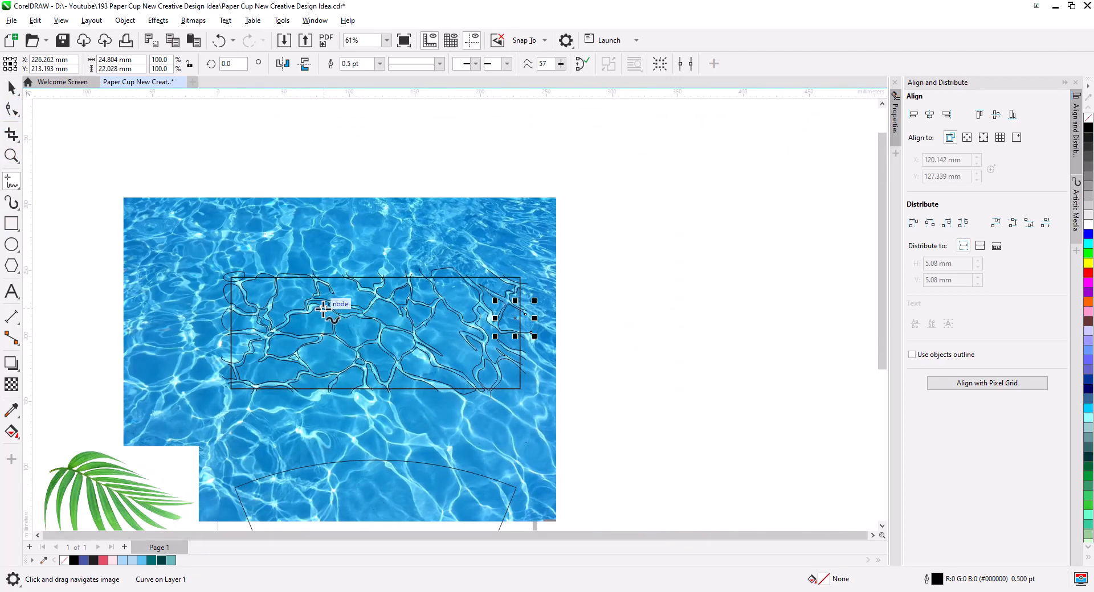
pyautogui.click(439, 248)
pyautogui.press('Escape')
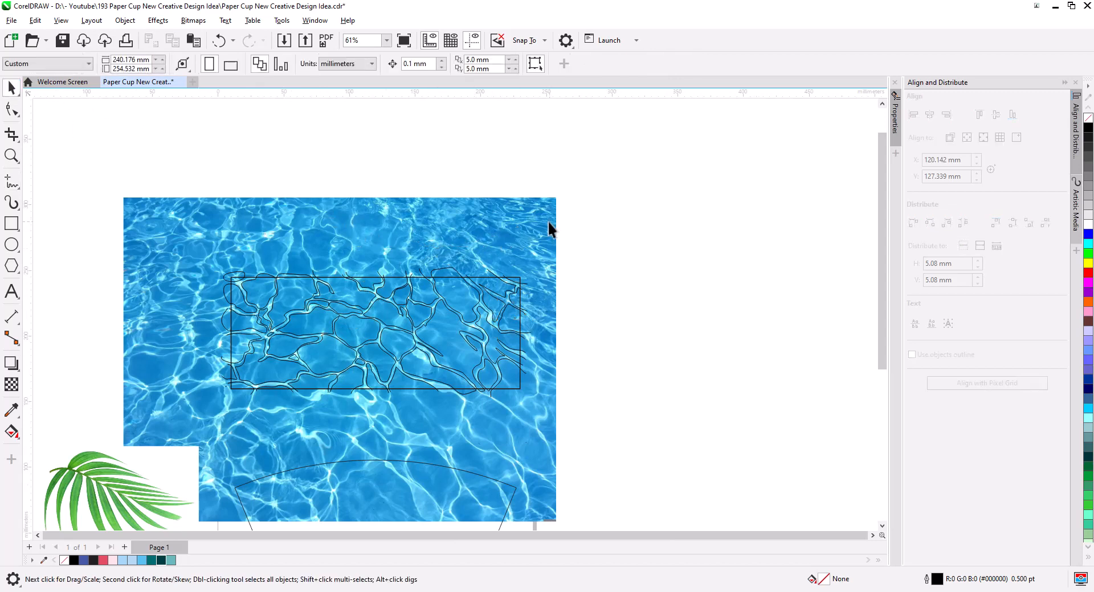
pyautogui.moveTo(548, 220); pyautogui.dragTo(66, 224)
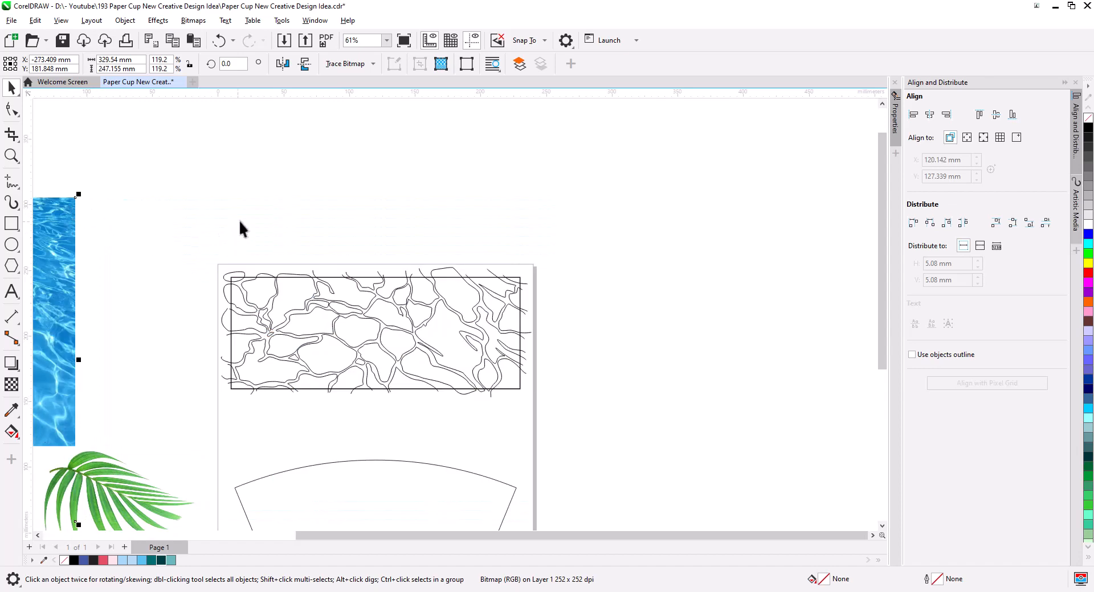
pyautogui.click(239, 227)
# Step: Smart-fill the ripple network between the traced cells inside the rectangle with blue (C83 M74 Y0 K0) and a 0.5 pt outline
pyautogui.scroll(3, 323, 320)
pyautogui.scroll(1, 367, 353)
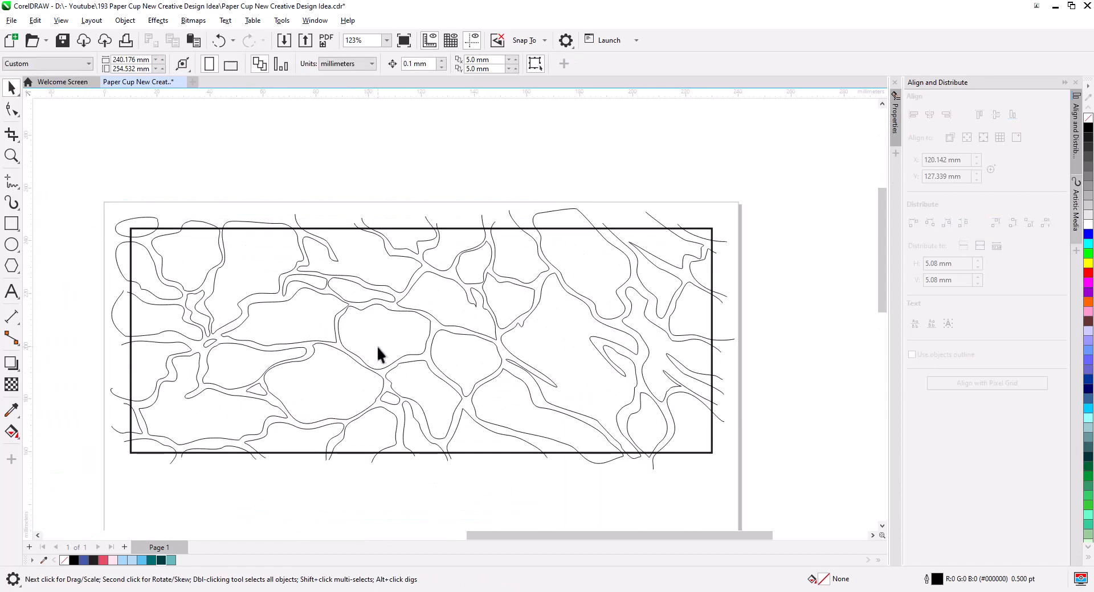
pyautogui.click(16, 438)
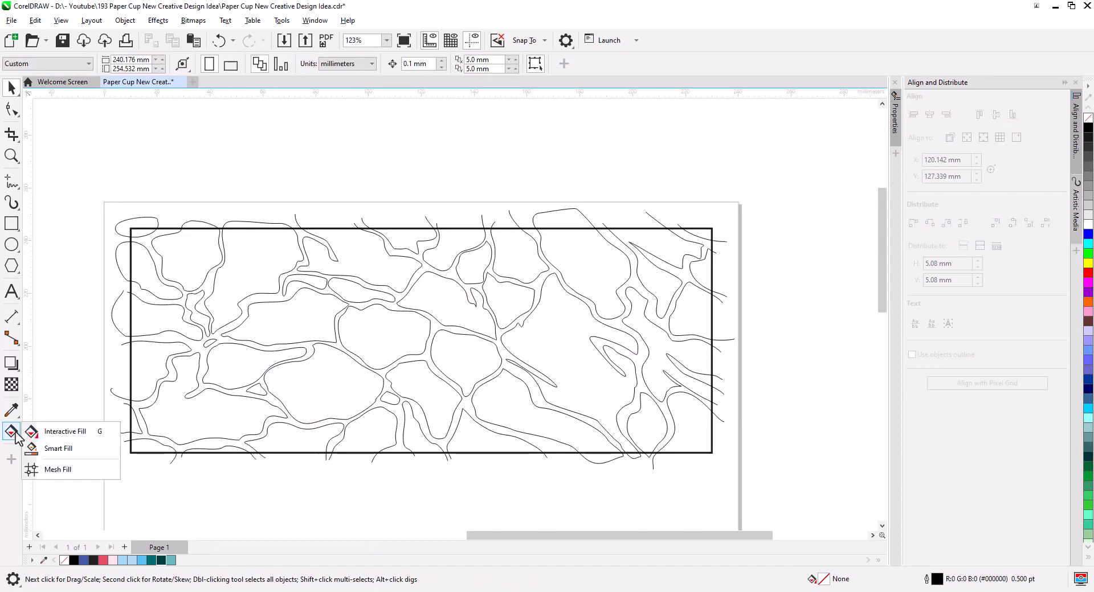
pyautogui.click(45, 449)
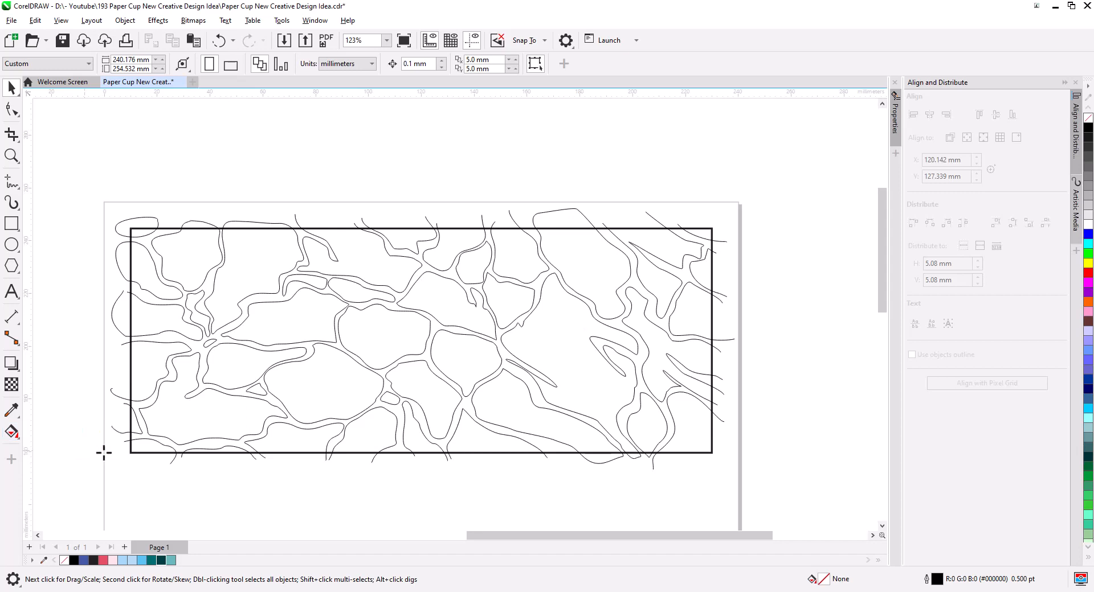
pyautogui.click(203, 357)
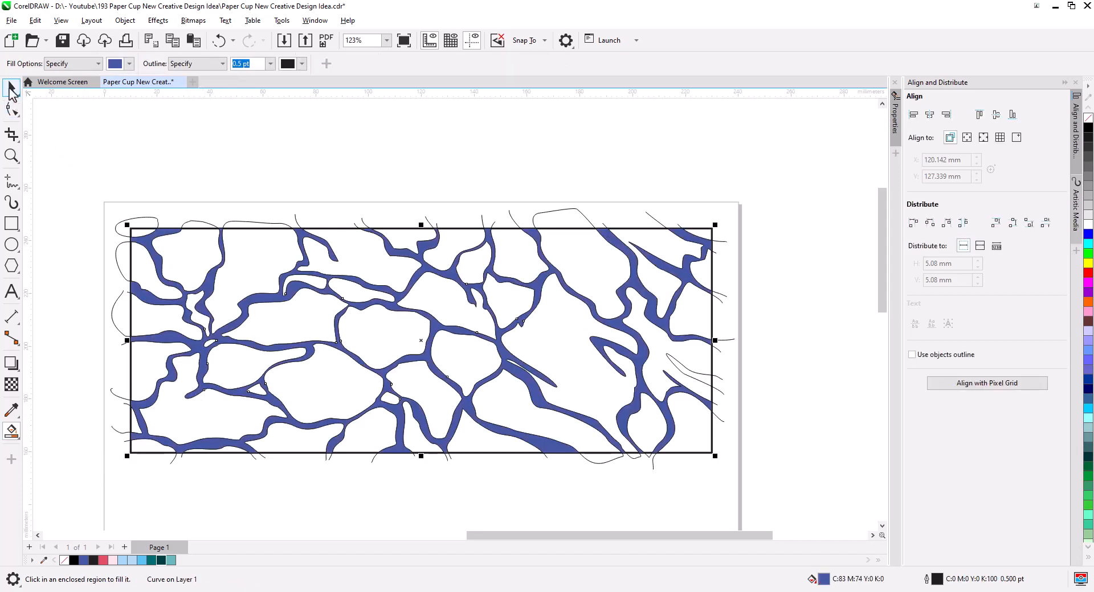
# Step: Delete all the freehand tracing curves, keeping the rectangle and the blue-filled ripple shape
pyautogui.click(11, 88)
pyautogui.click(176, 168)
pyautogui.moveTo(84, 169); pyautogui.dragTo(400, 454)
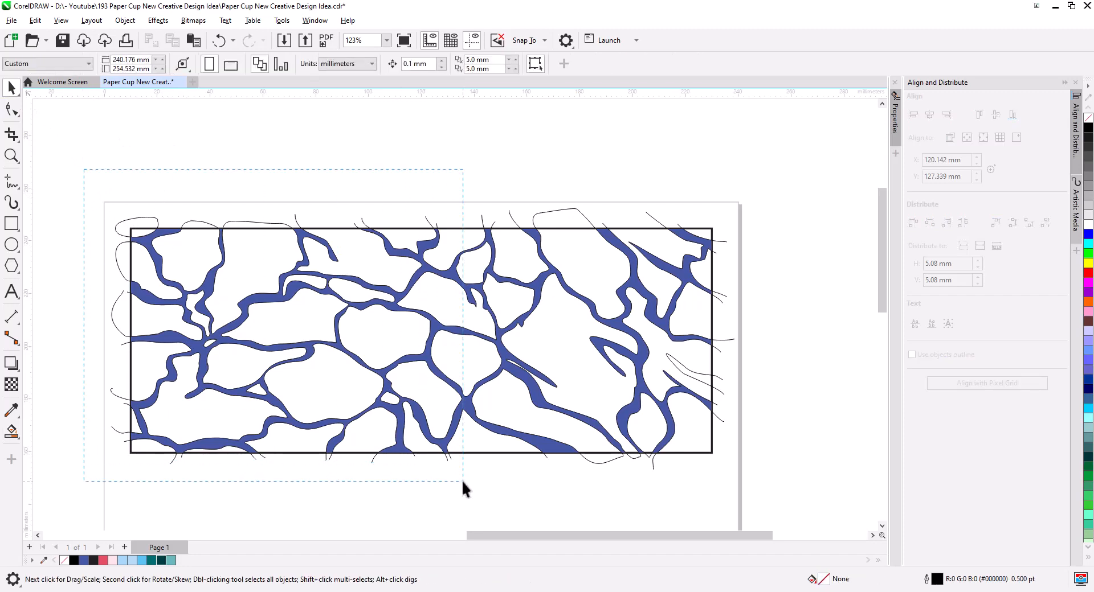
pyautogui.moveTo(462, 483); pyautogui.dragTo(464, 480)
pyautogui.press('Delete')
pyautogui.moveTo(382, 157); pyautogui.dragTo(667, 444)
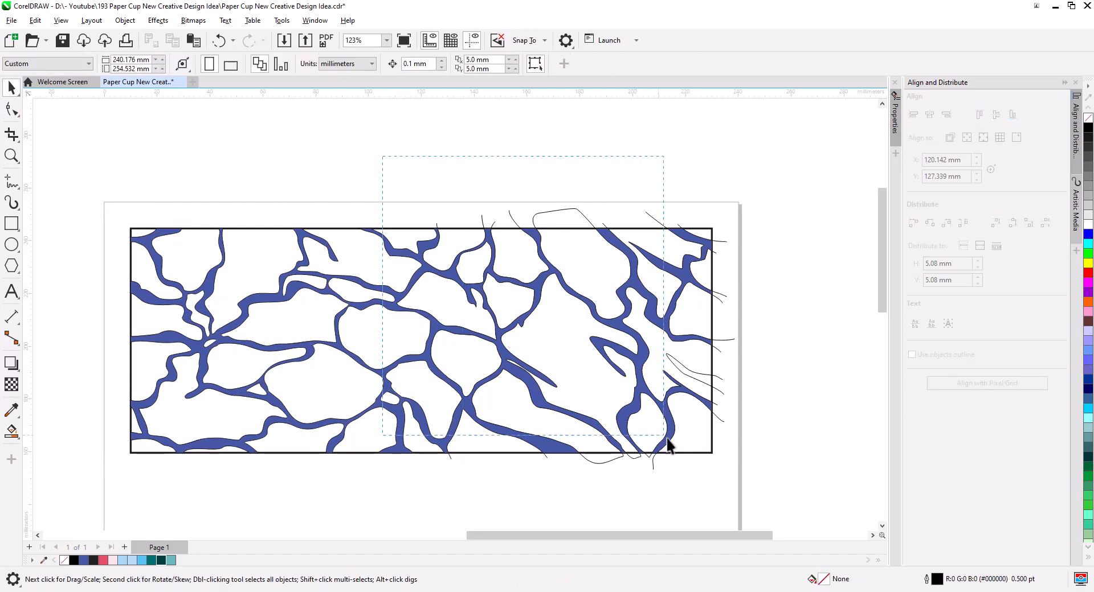
pyautogui.moveTo(769, 504); pyautogui.dragTo(769, 504)
pyautogui.press('Delete')
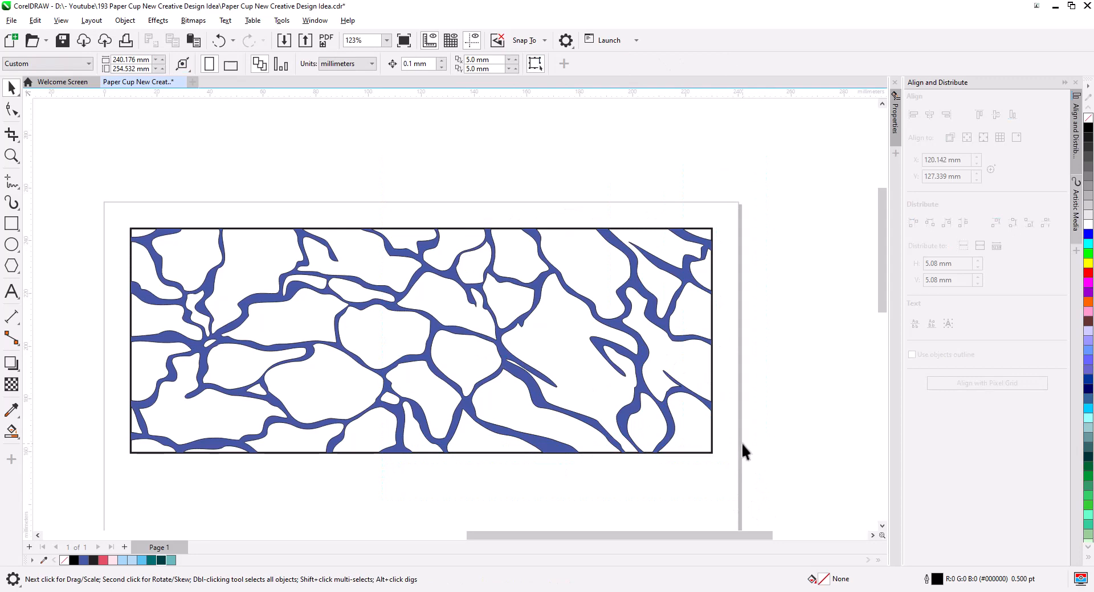
# Step: Fill the rectangle with light blue #A4D5F5 and the ripple shape with paler blue #B5D9F3
pyautogui.click(580, 325)
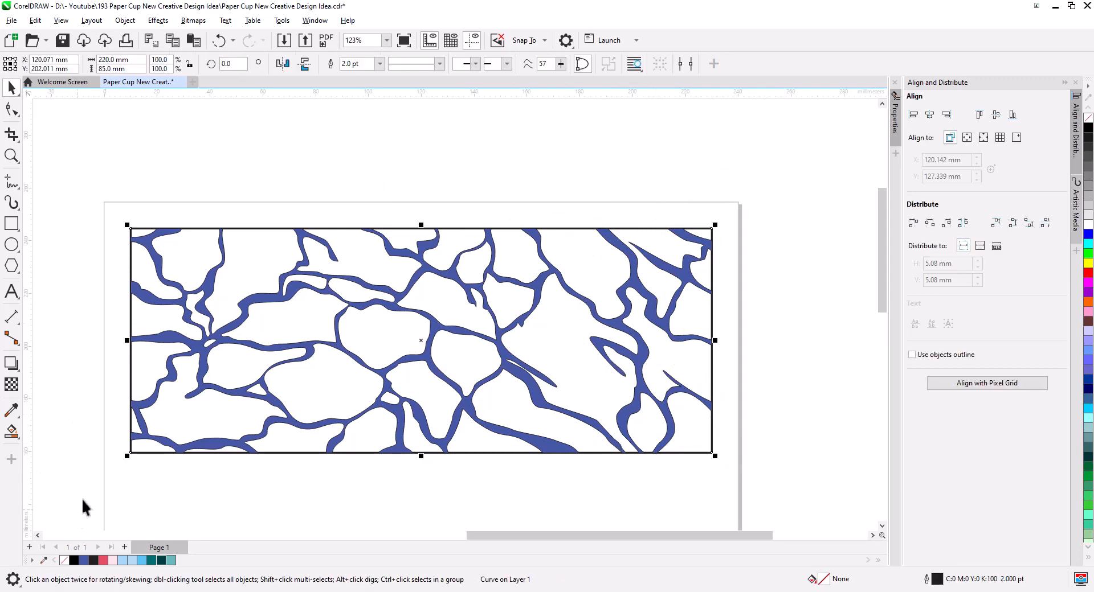
pyautogui.click(131, 561)
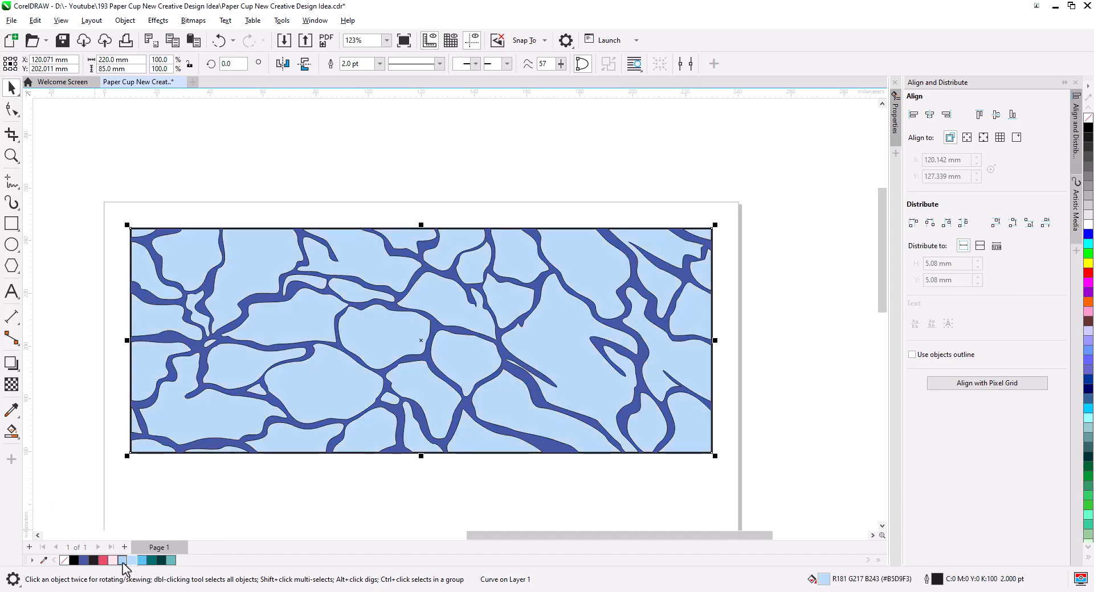
pyautogui.click(384, 493)
pyautogui.click(443, 450)
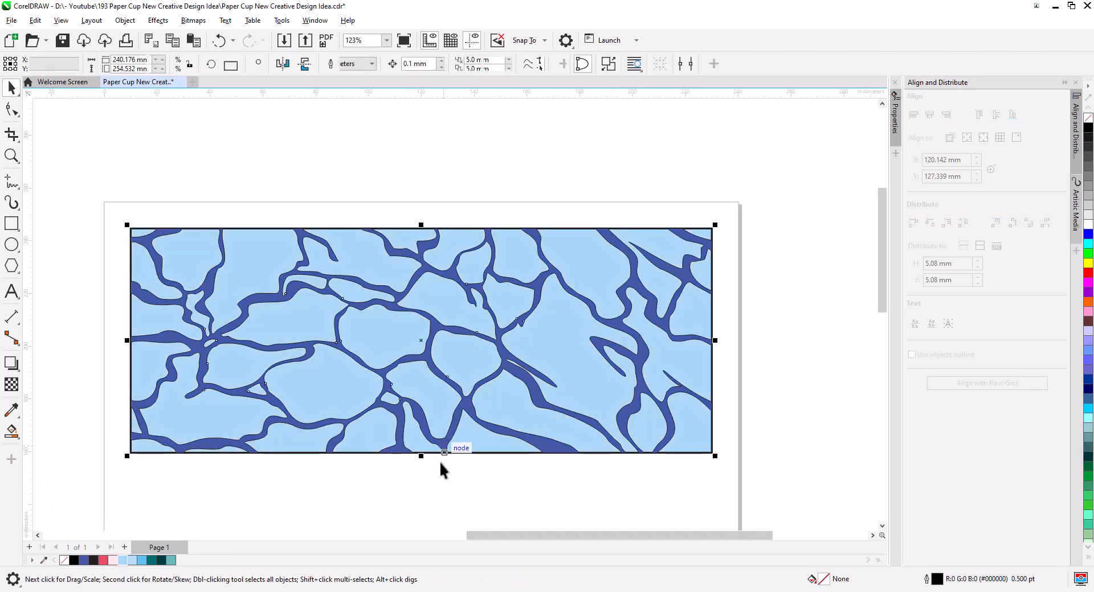
pyautogui.click(132, 562)
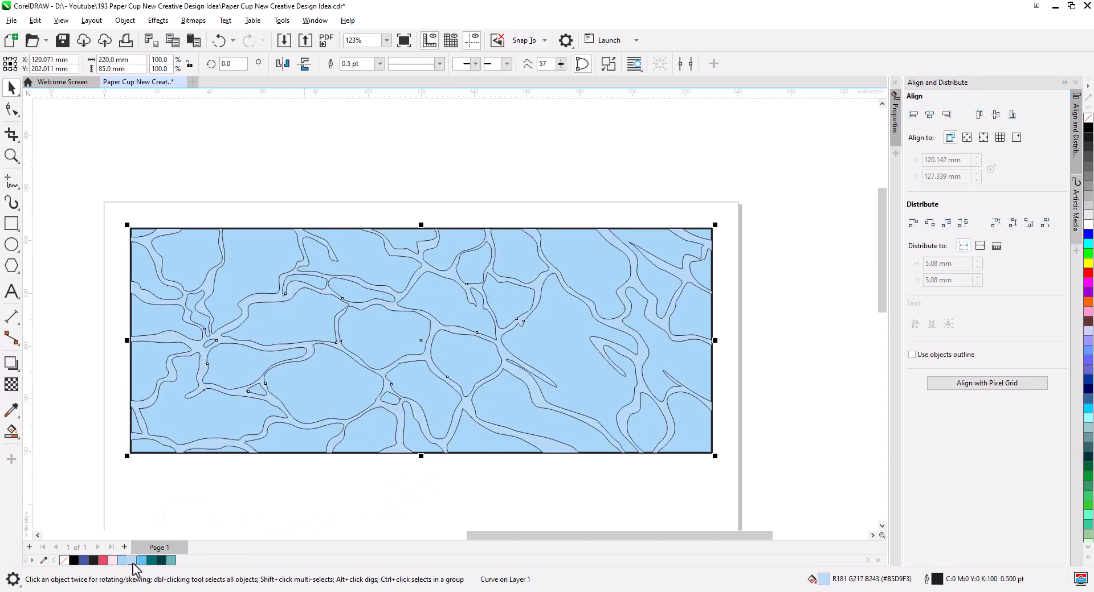
# Step: Remove the outlines from both the rectangle and the ripple shape
pyautogui.moveTo(762, 472); pyautogui.dragTo(108, 223)
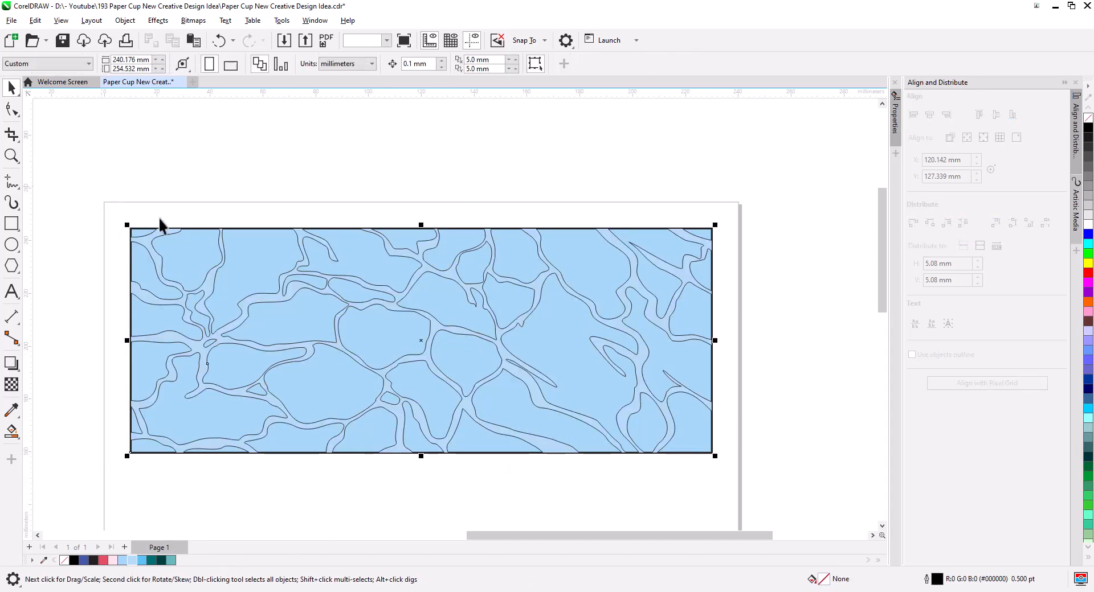
pyautogui.rightClick(1088, 117)
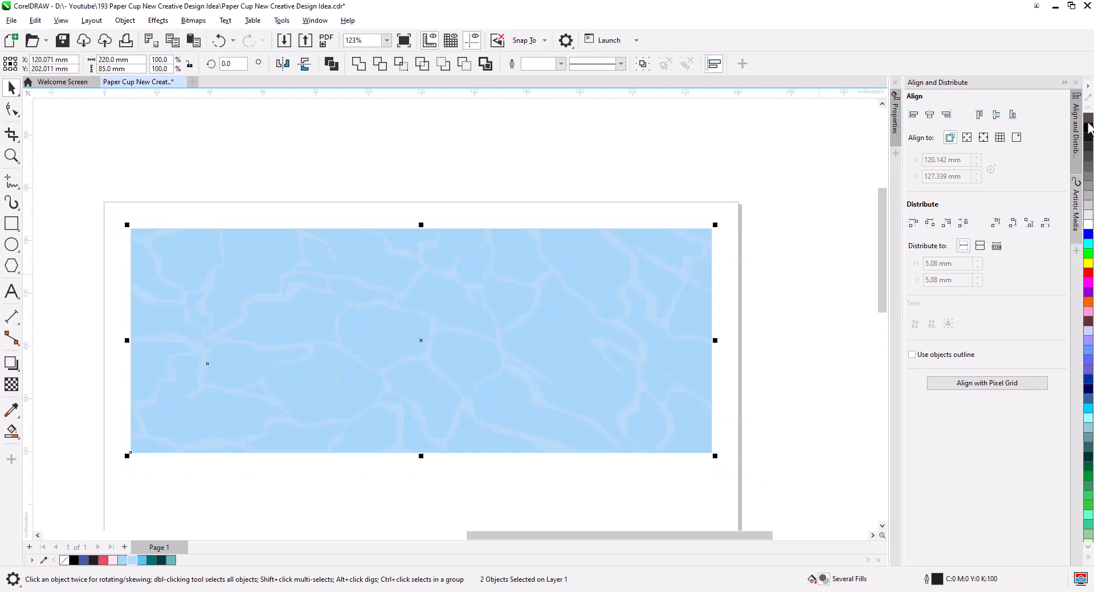
pyautogui.click(837, 310)
# Step: Change the background rectangle's uniform fill to a more saturated blue, #81C8F7
pyautogui.click(518, 408)
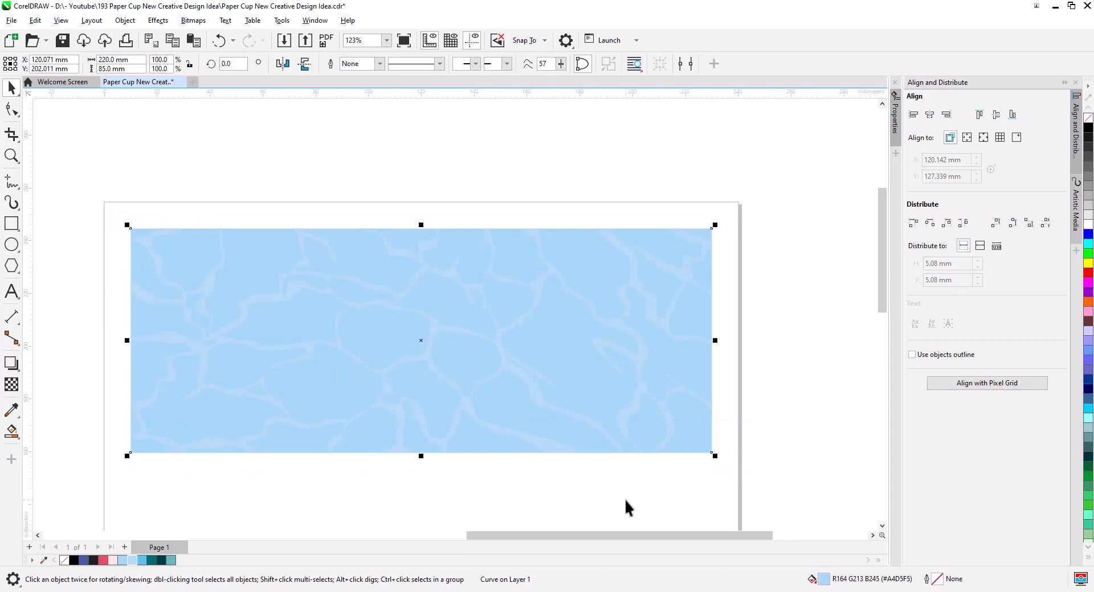
pyautogui.click(719, 491)
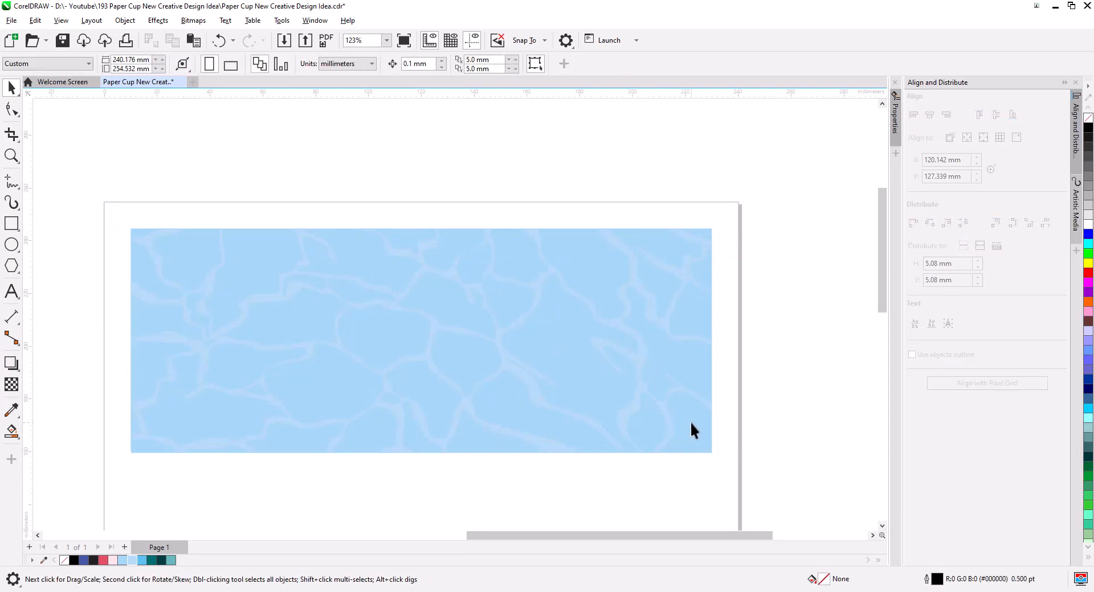
pyautogui.click(692, 430)
pyautogui.doubleClick(823, 579)
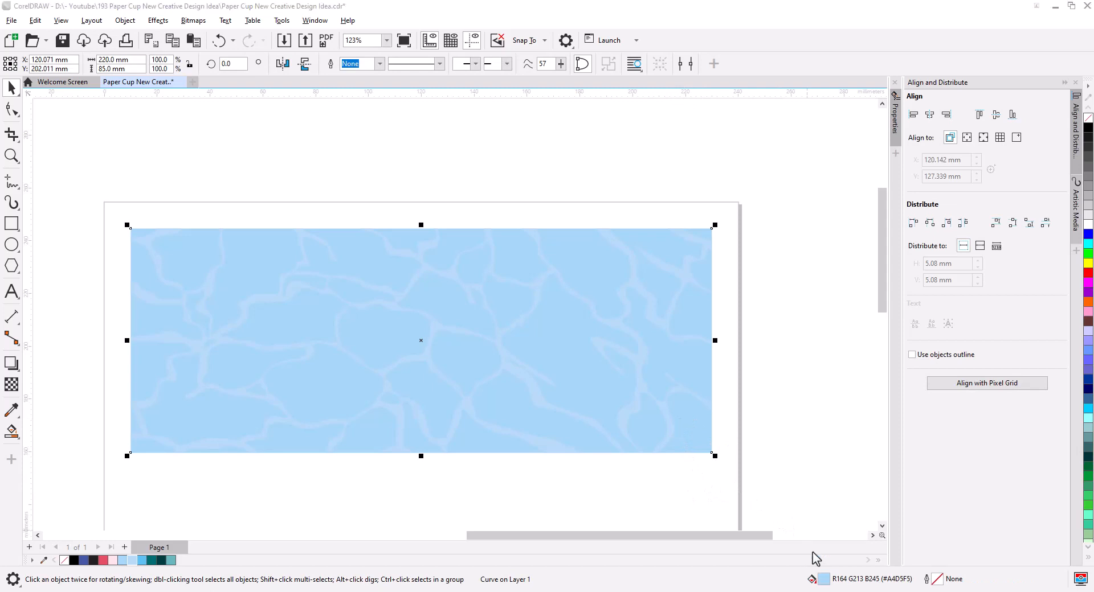
pyautogui.moveTo(547, 136); pyautogui.dragTo(872, 219)
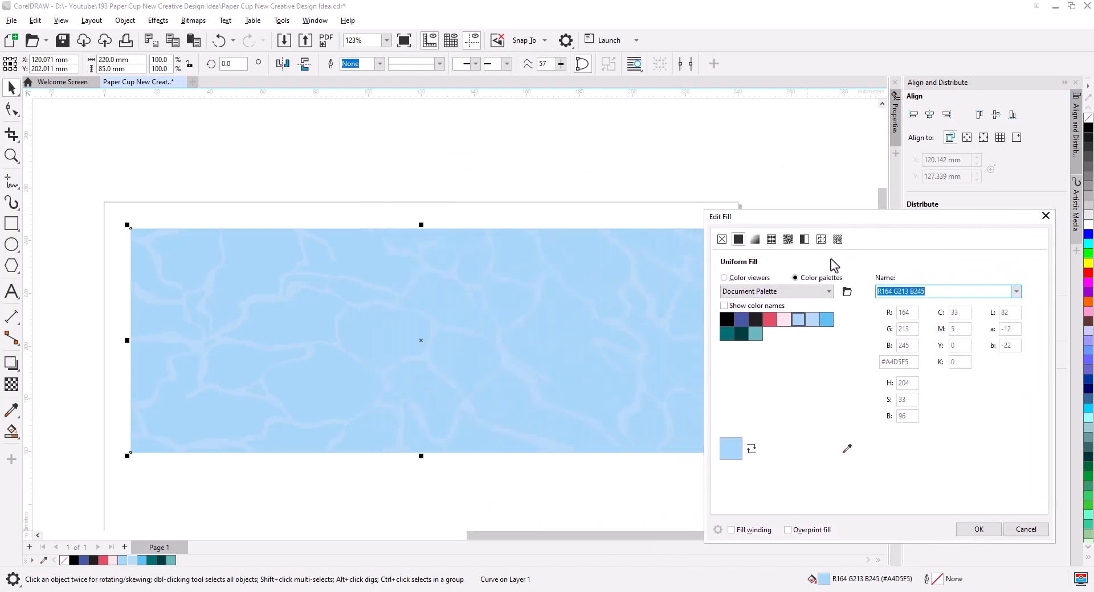
pyautogui.click(725, 278)
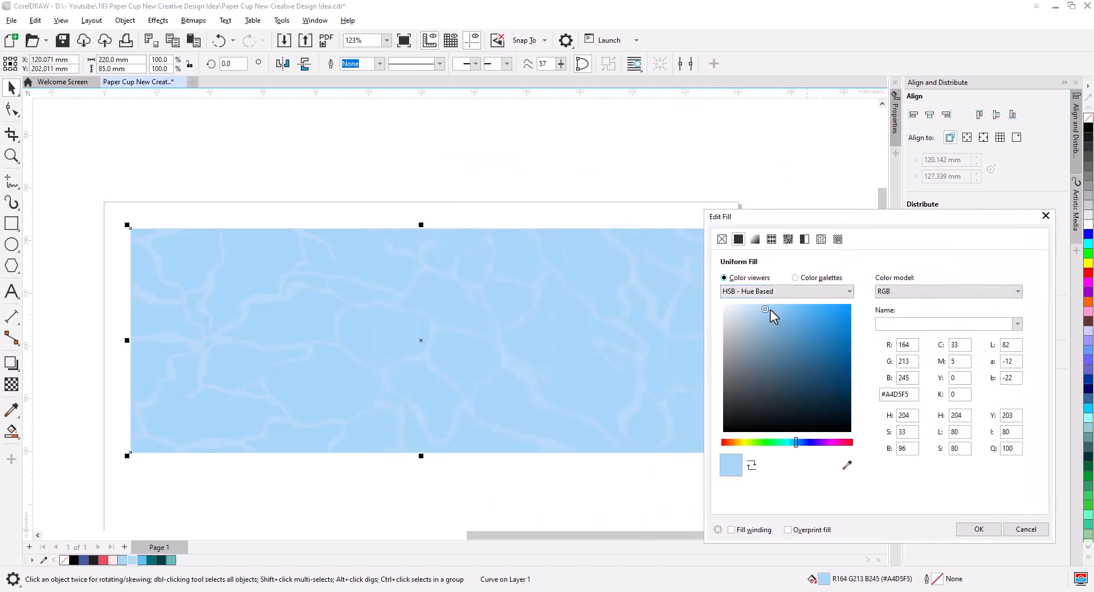
pyautogui.moveTo(770, 310); pyautogui.dragTo(785, 309)
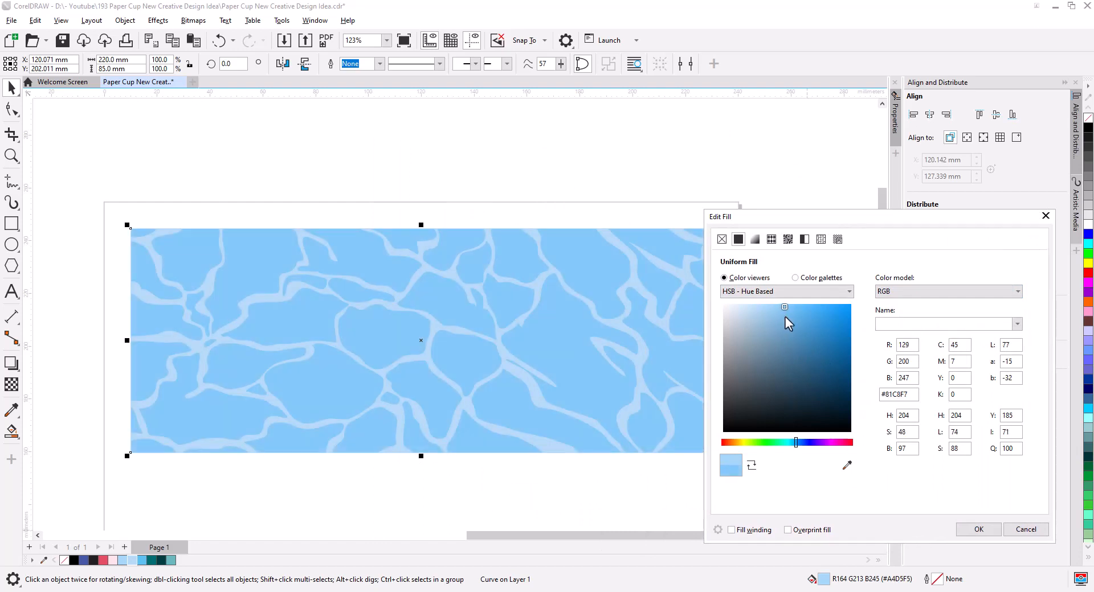
pyautogui.click(978, 530)
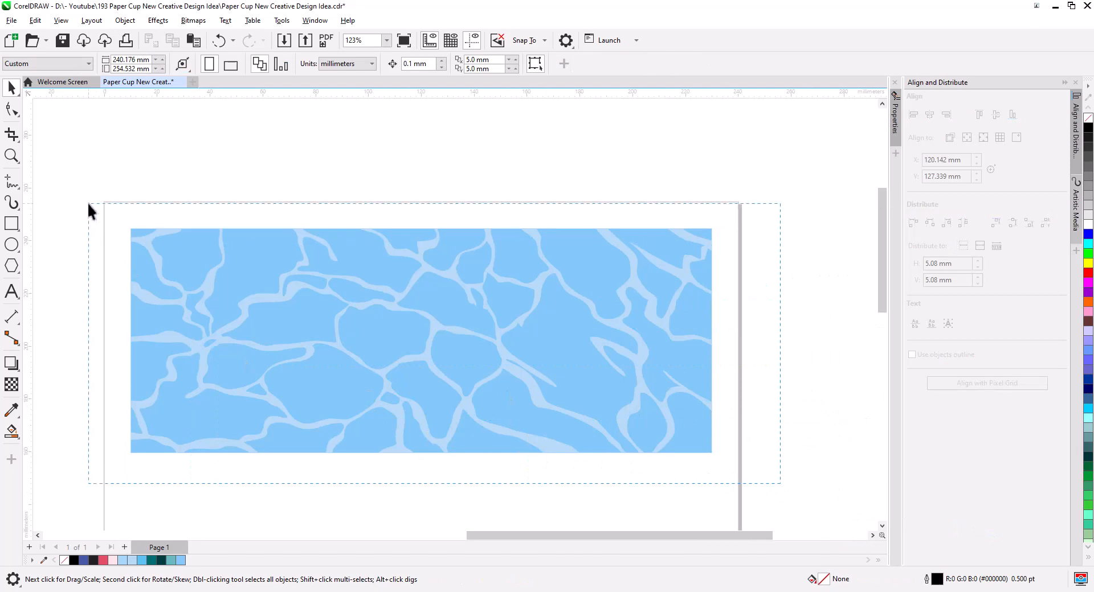
# Step: Group the rectangle with the ripple shape and save the document
pyautogui.moveTo(89, 204); pyautogui.dragTo(89, 203)
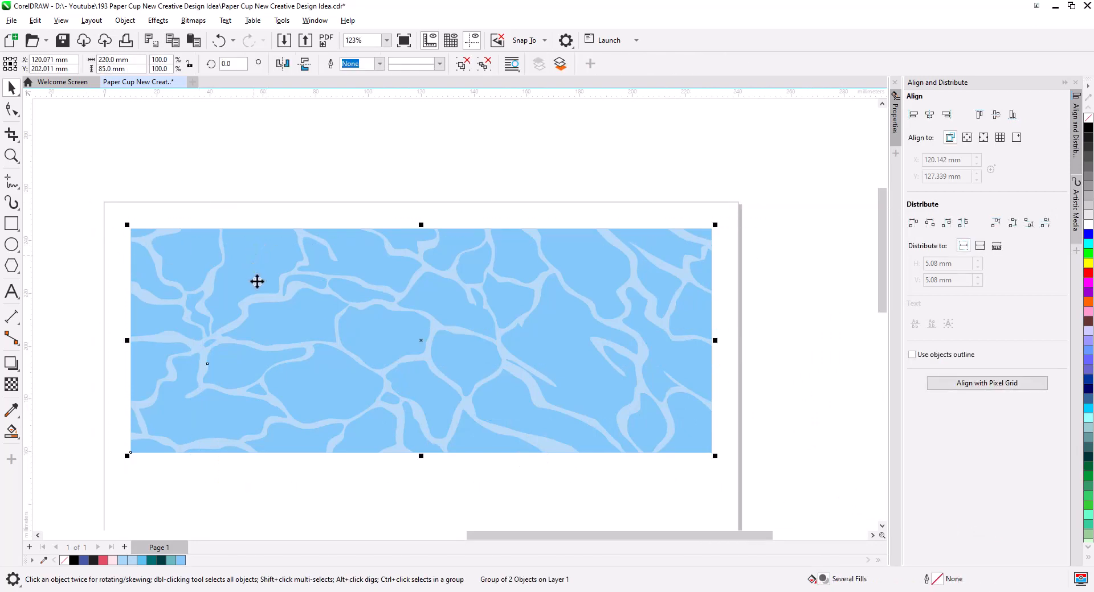
pyautogui.click(254, 179)
pyautogui.scroll(2, 310, 323)
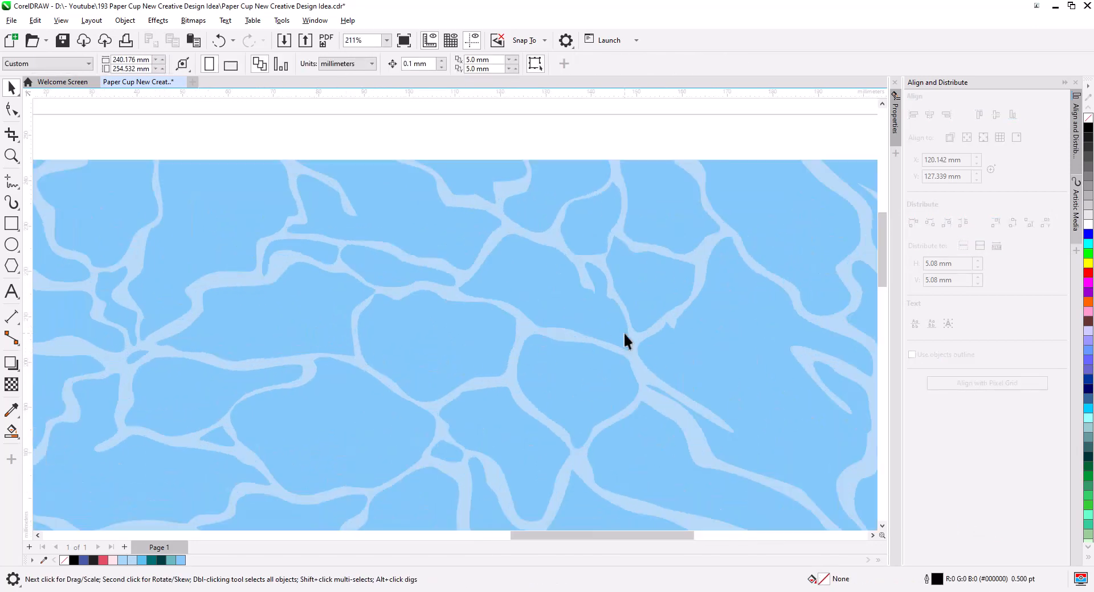
pyautogui.scroll(-4, 443, 310)
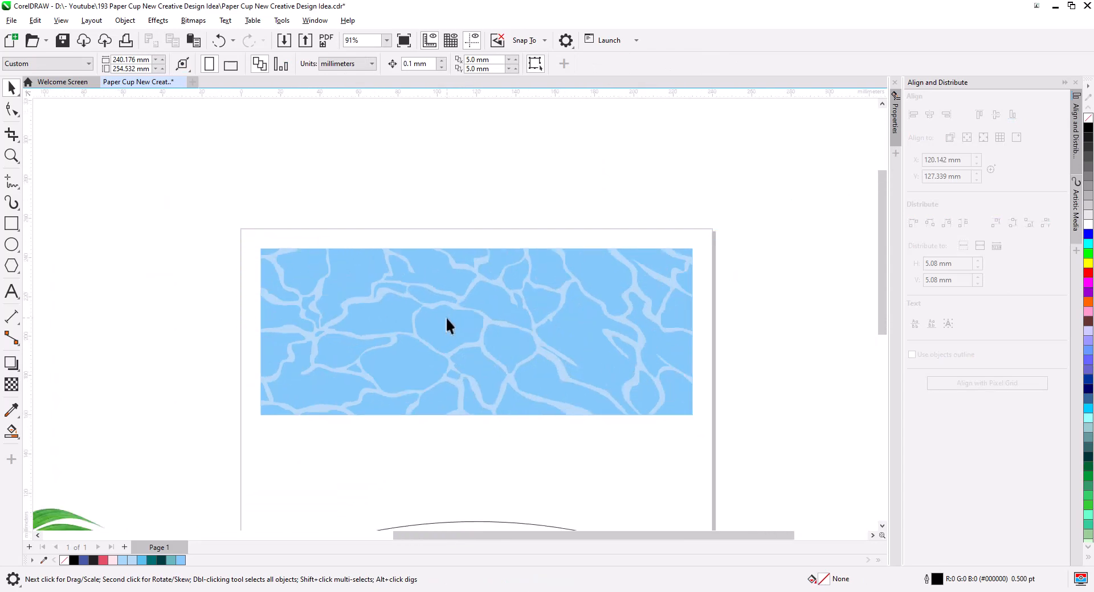
pyautogui.hotkey('ctrl', 's')
# Step: Ungroup the water pattern and change the ripple shape's uniform fill to a lighter blue, #CDE8FC
pyautogui.scroll(2, 569, 380)
pyautogui.click(515, 385)
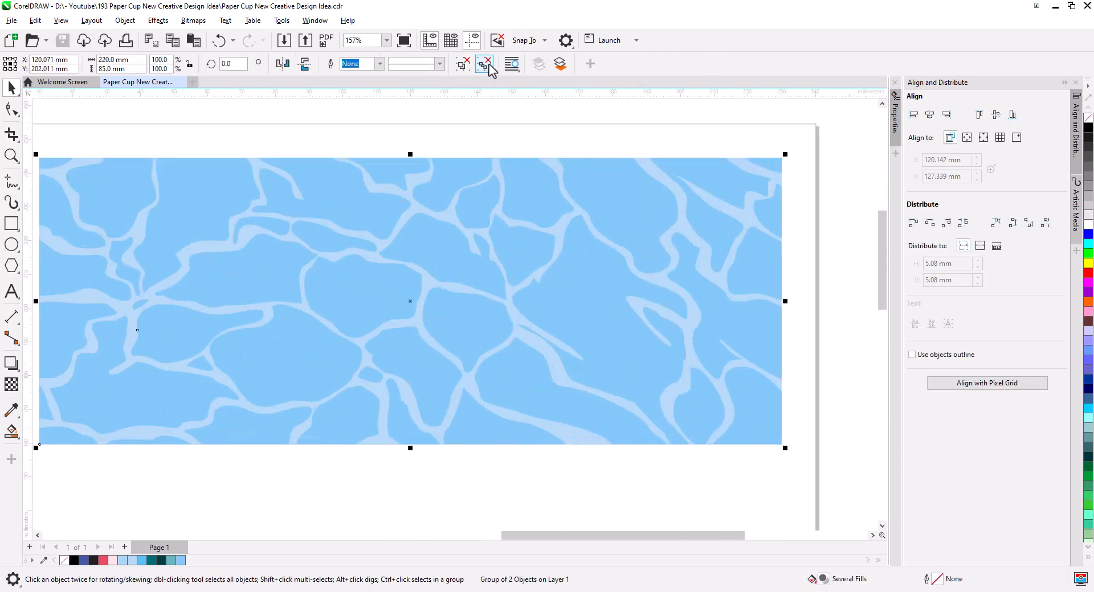
pyautogui.click(519, 136)
pyautogui.click(556, 241)
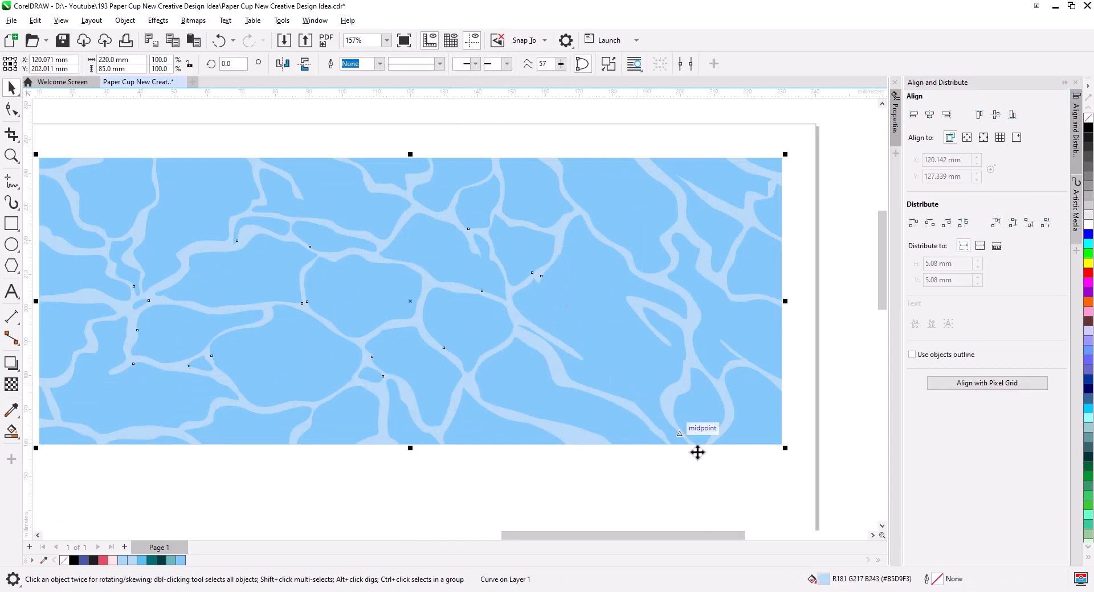
pyautogui.doubleClick(812, 578)
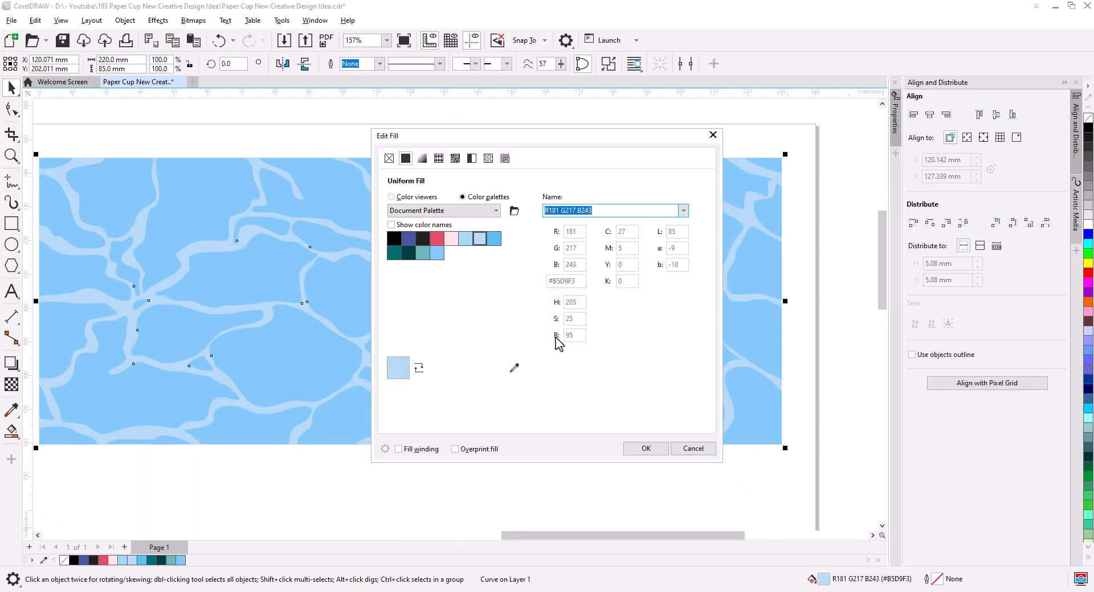
pyautogui.moveTo(495, 136); pyautogui.dragTo(783, 306)
pyautogui.click(712, 365)
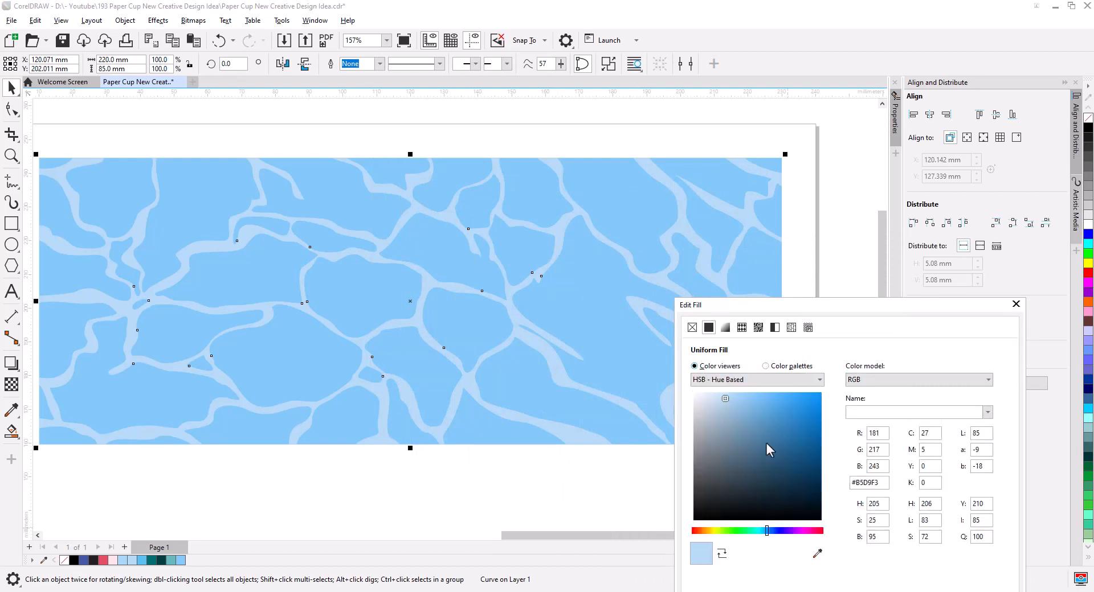
pyautogui.moveTo(725, 399); pyautogui.dragTo(718, 394)
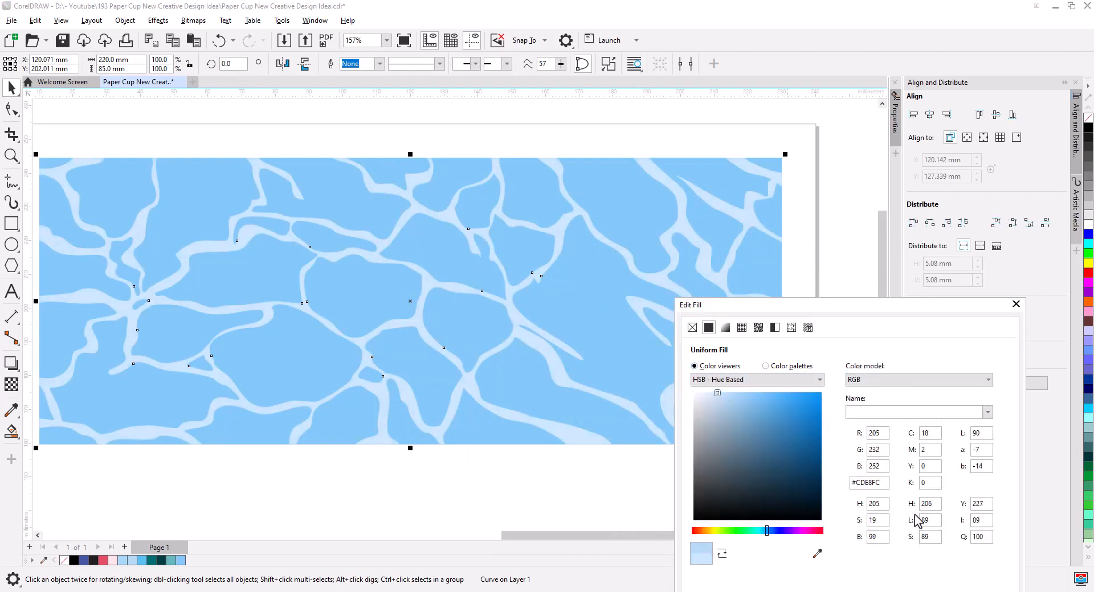
pyautogui.moveTo(959, 324); pyautogui.dragTo(919, 239)
pyautogui.click(911, 539)
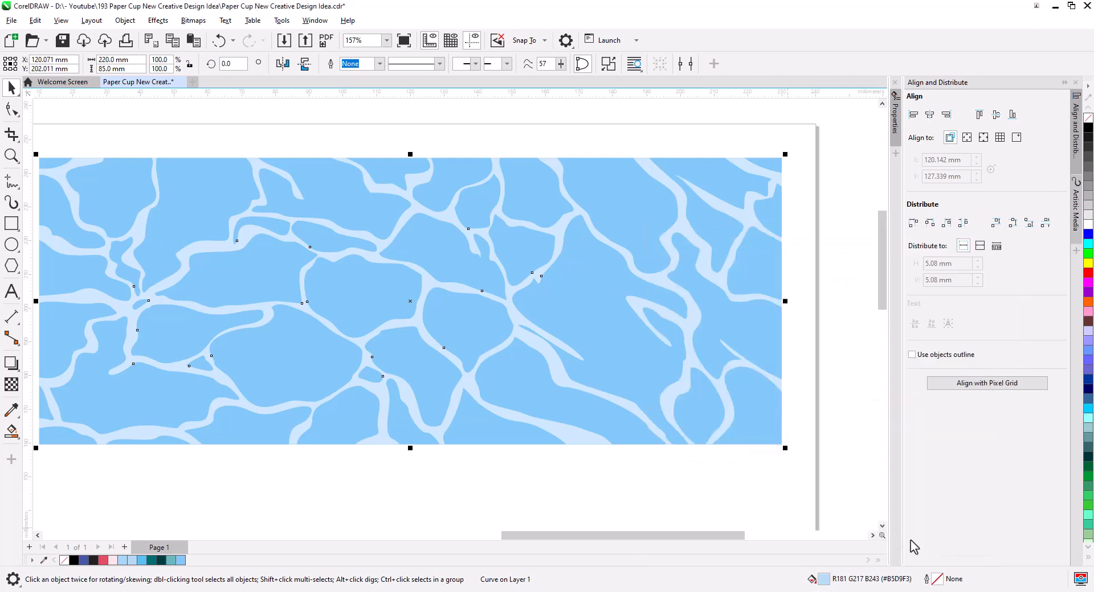
# Step: Group the background rectangle and the ripple shape back together
pyautogui.scroll(-1, 606, 359)
pyautogui.moveTo(620, 389); pyautogui.dragTo(647, 368)
pyautogui.press('Escape')
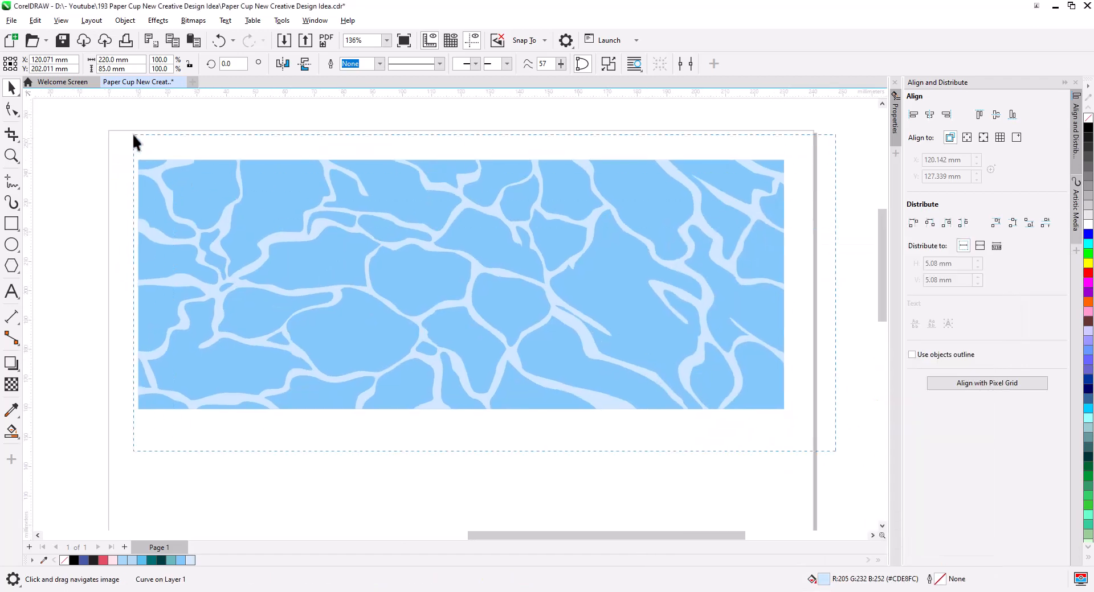
pyautogui.hotkey('ctrl', 'a')
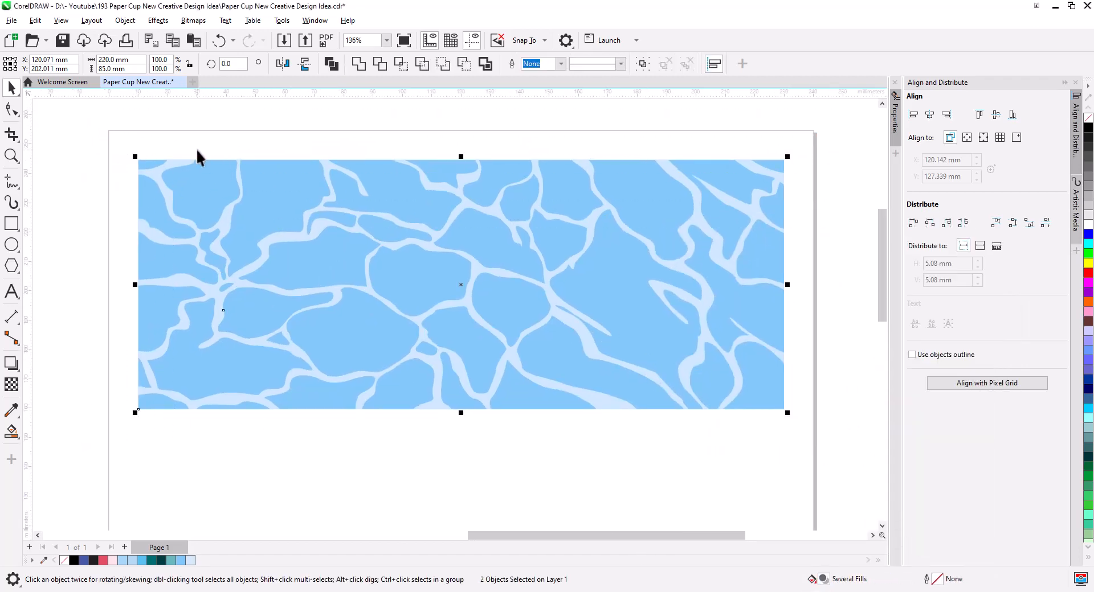
pyautogui.click(326, 139)
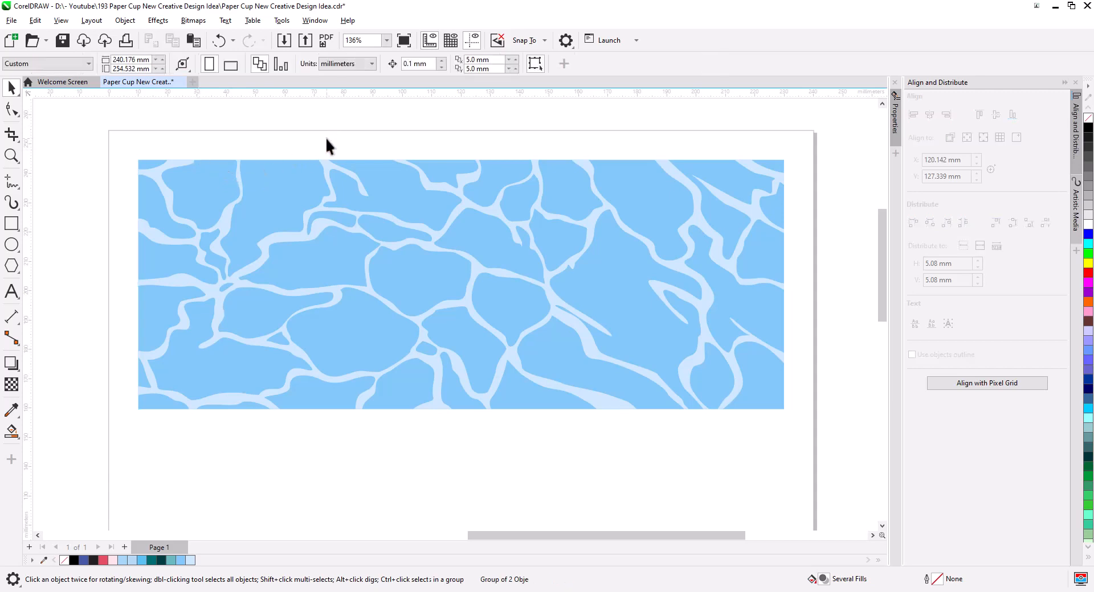
# Step: Draw an 8-sided polygon about 52 mm across in the empty area beside the page
pyautogui.moveTo(346, 284); pyautogui.dragTo(572, 290)
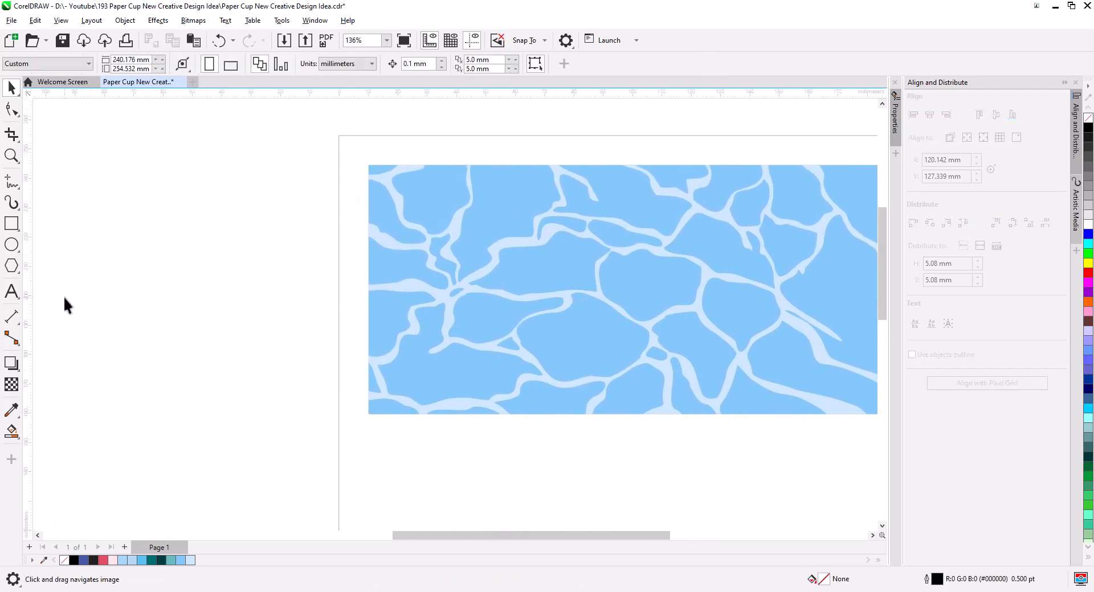
pyautogui.click(11, 265)
pyautogui.moveTo(151, 267); pyautogui.dragTo(300, 407)
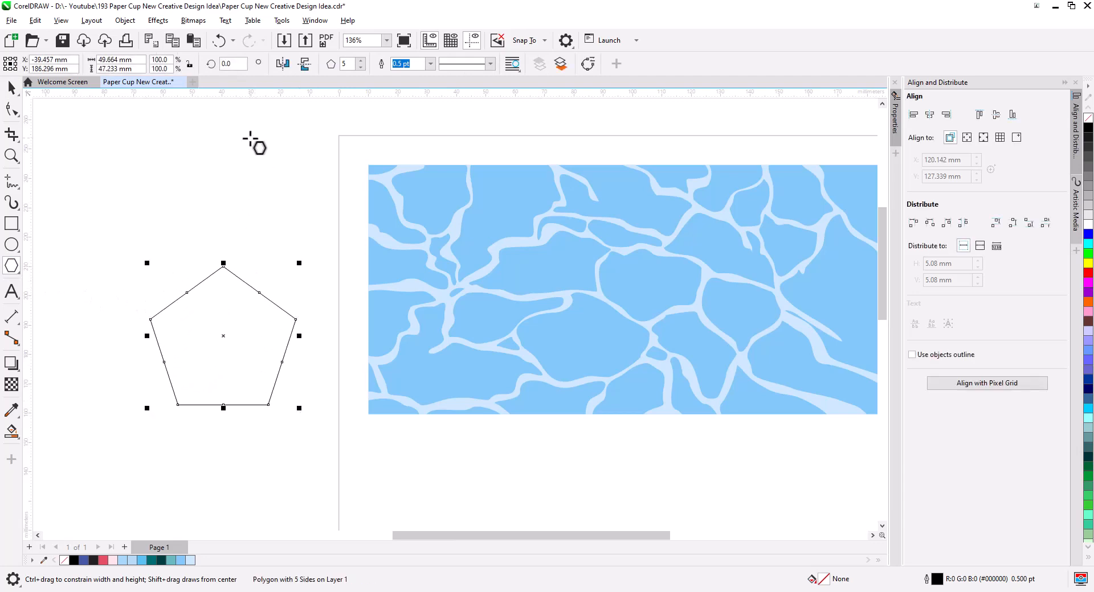
pyautogui.click(361, 61)
pyautogui.click(360, 60)
pyautogui.click(361, 60)
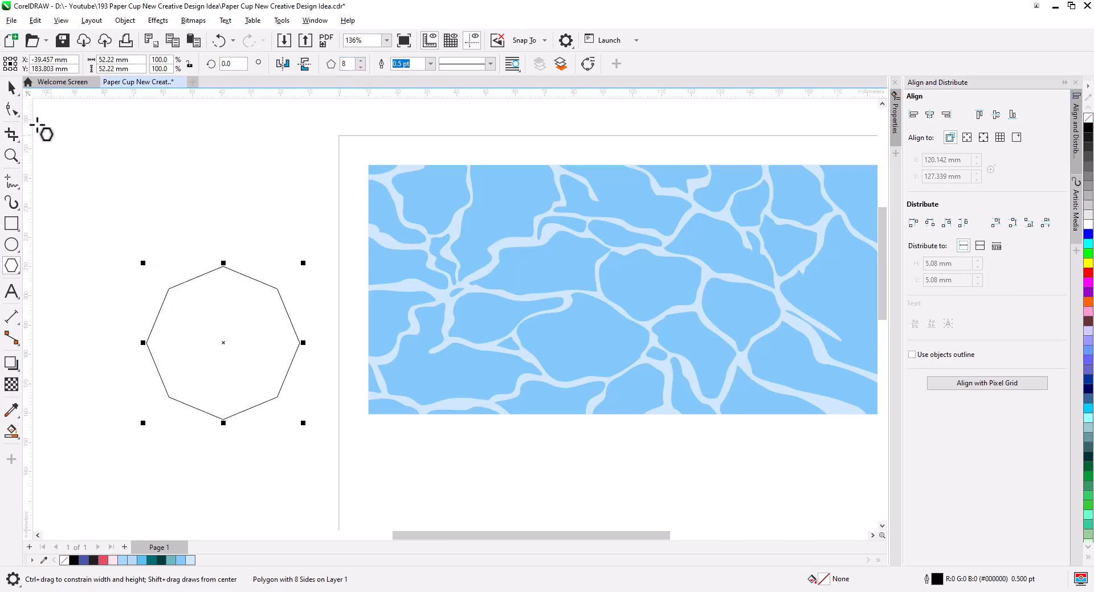
# Step: Connect the octagon's opposite corners with four straight 2-point lines crossing at its centre
pyautogui.scroll(4, 222, 344)
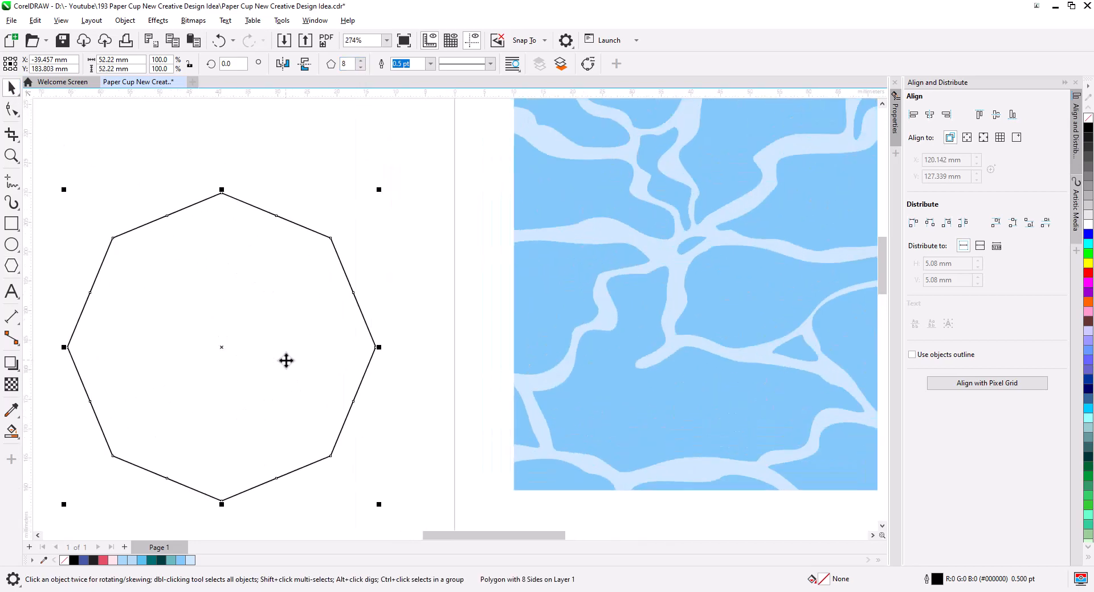
pyautogui.click(16, 186)
pyautogui.click(66, 198)
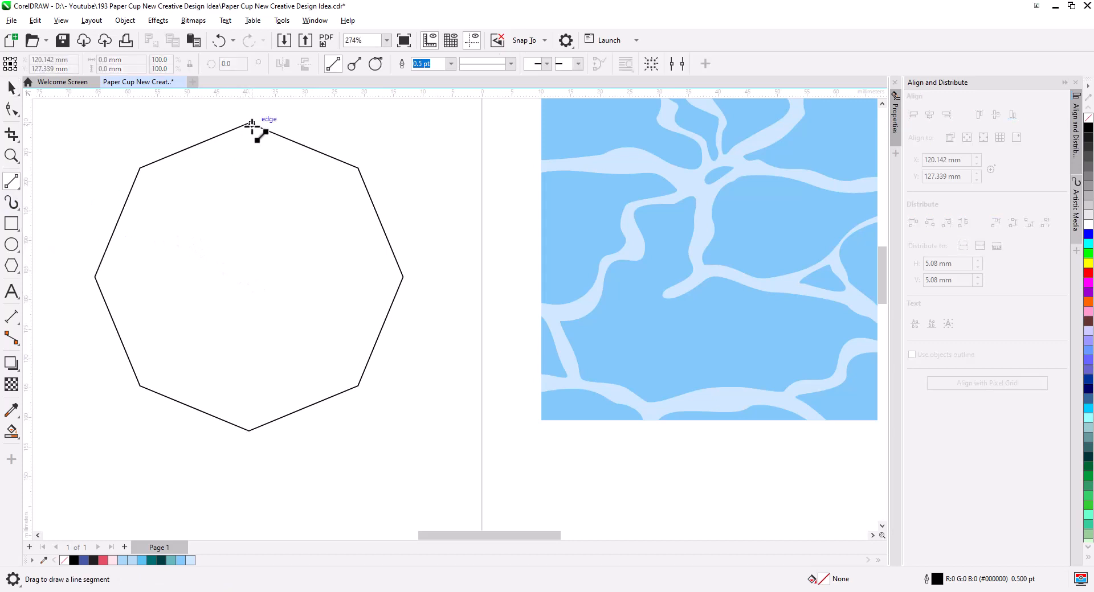
pyautogui.moveTo(249, 122); pyautogui.dragTo(248, 431)
pyautogui.moveTo(140, 168); pyautogui.dragTo(351, 389)
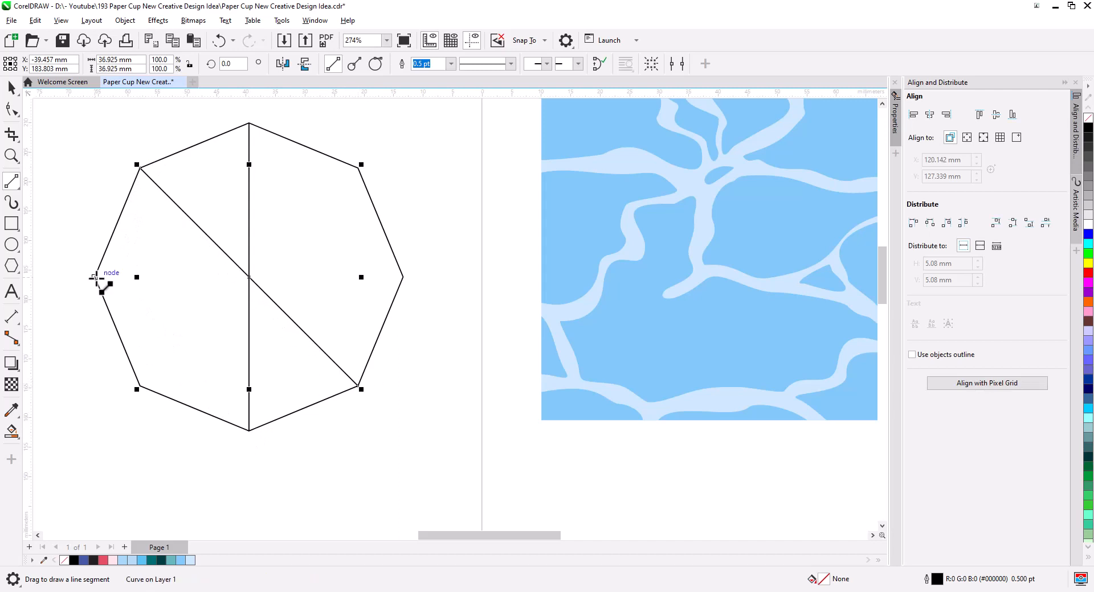
pyautogui.moveTo(95, 277); pyautogui.dragTo(403, 277)
pyautogui.moveTo(360, 165); pyautogui.dragTo(139, 386)
# Step: Draw a line along the octagon's upper-left edge, convert it to a curve and bend it slightly inward
pyautogui.moveTo(139, 168); pyautogui.dragTo(95, 277)
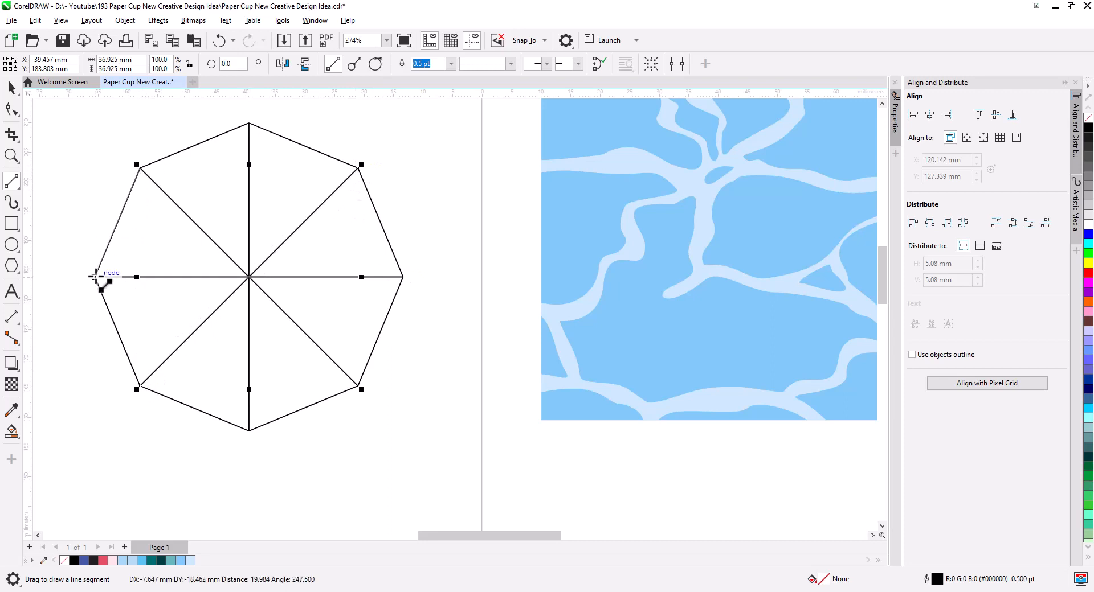
pyautogui.click(11, 109)
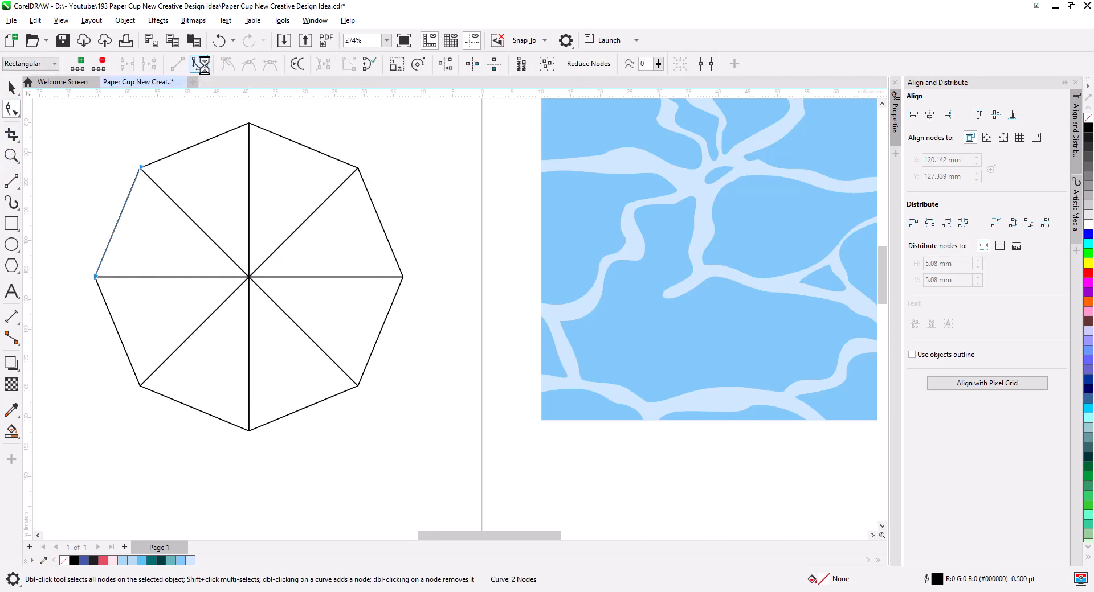
pyautogui.moveTo(118, 225); pyautogui.dragTo(123, 222)
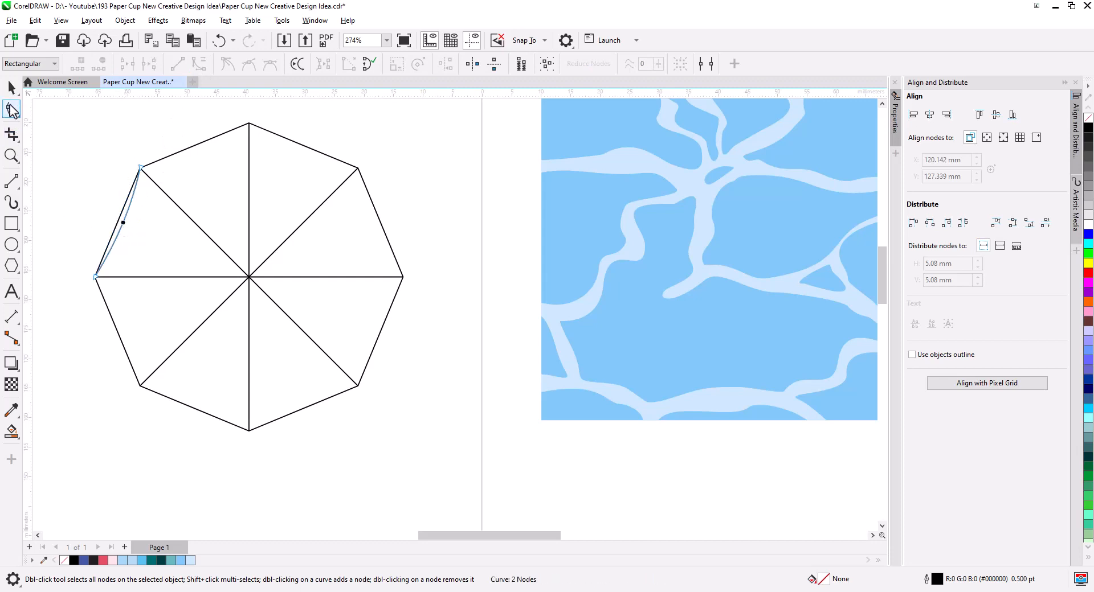
# Step: Place the curve's rotation centre at the octagon's centre and rotate copies by 45° onto the next two edges clockwise
pyautogui.click(12, 87)
pyautogui.click(122, 225)
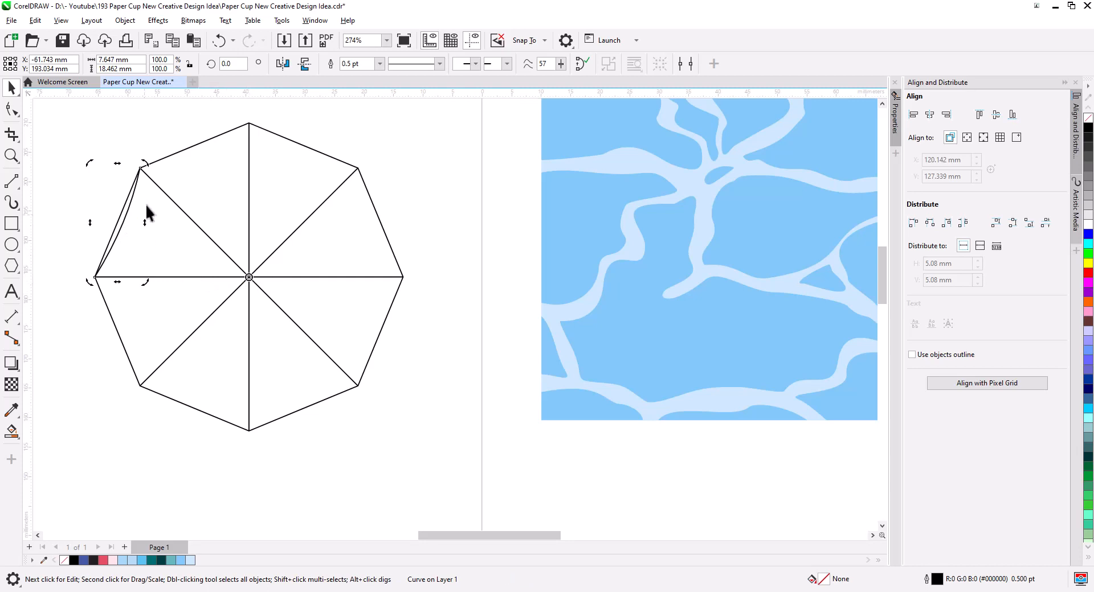
pyautogui.click(172, 40)
pyautogui.click(194, 40)
pyautogui.moveTo(146, 161); pyautogui.dragTo(250, 146)
pyautogui.press('+')
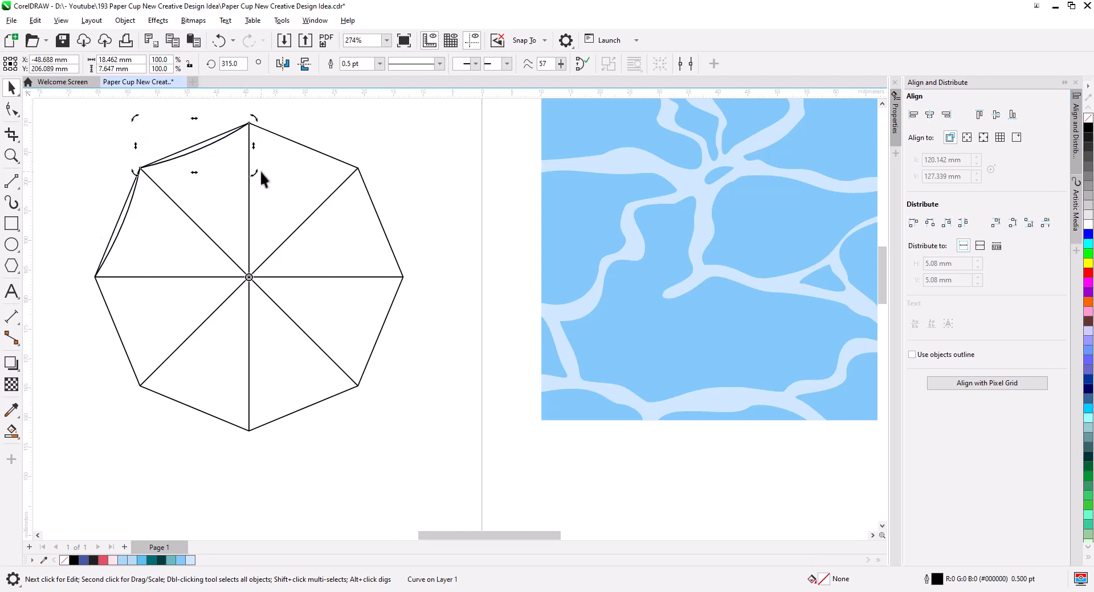
pyautogui.moveTo(255, 171); pyautogui.dragTo(330, 212)
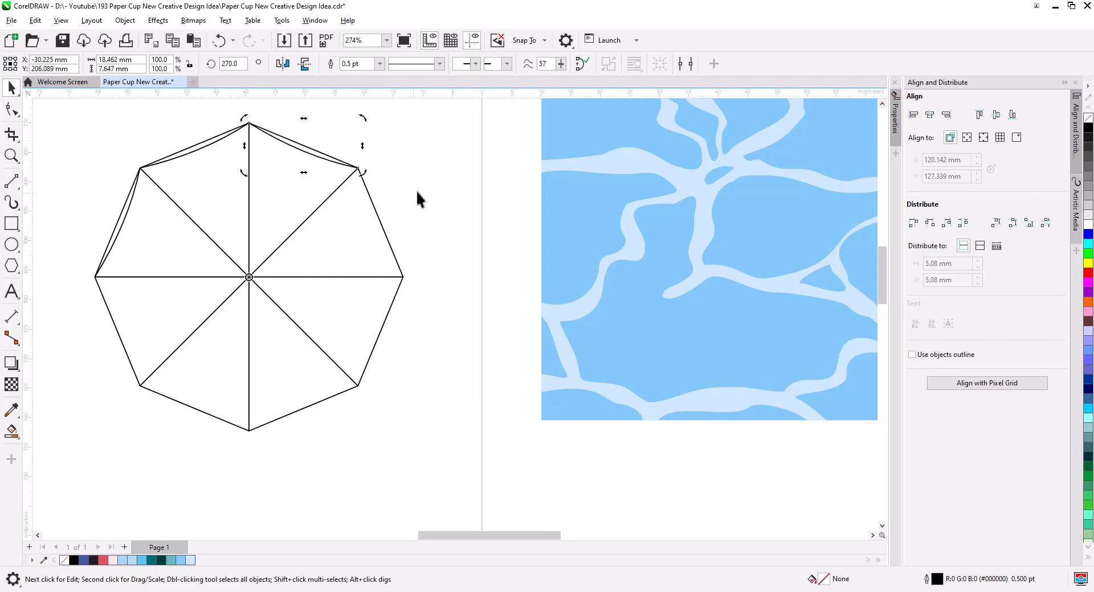
# Step: Repeat the 45° rotated duplication around the octagon until the remaining five edges have inward curves
pyautogui.hotkey('ctrl', 'd')
pyautogui.hotkey('ctrl', 'd')
pyautogui.hotkey('ctrl', 'd')
pyautogui.hotkey('ctrl', 'd')
pyautogui.hotkey('ctrl', 'd')
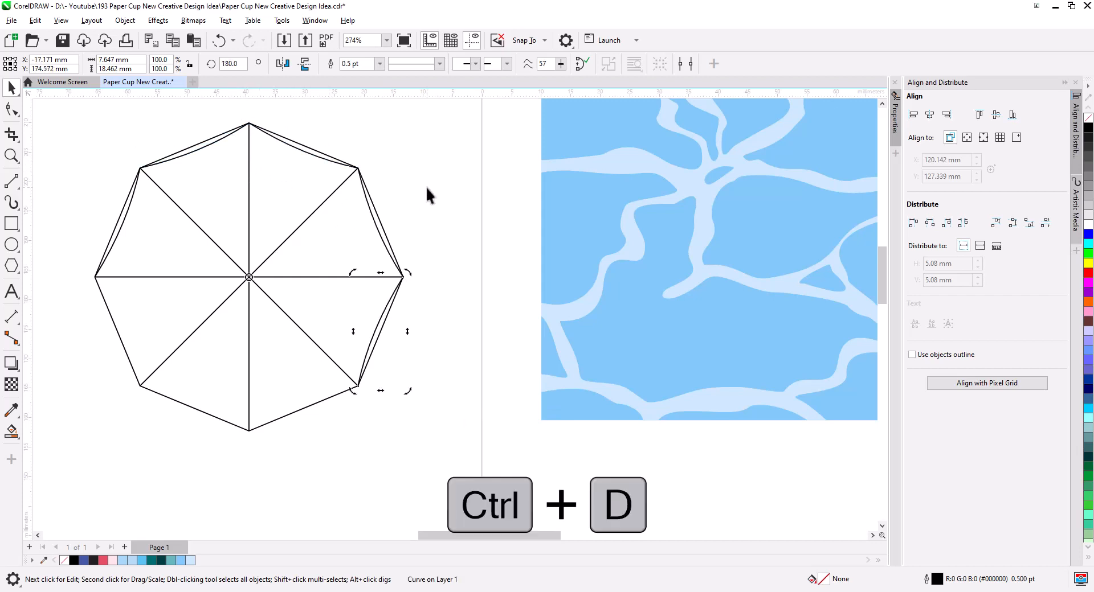
pyautogui.hotkey('ctrl', 'd')
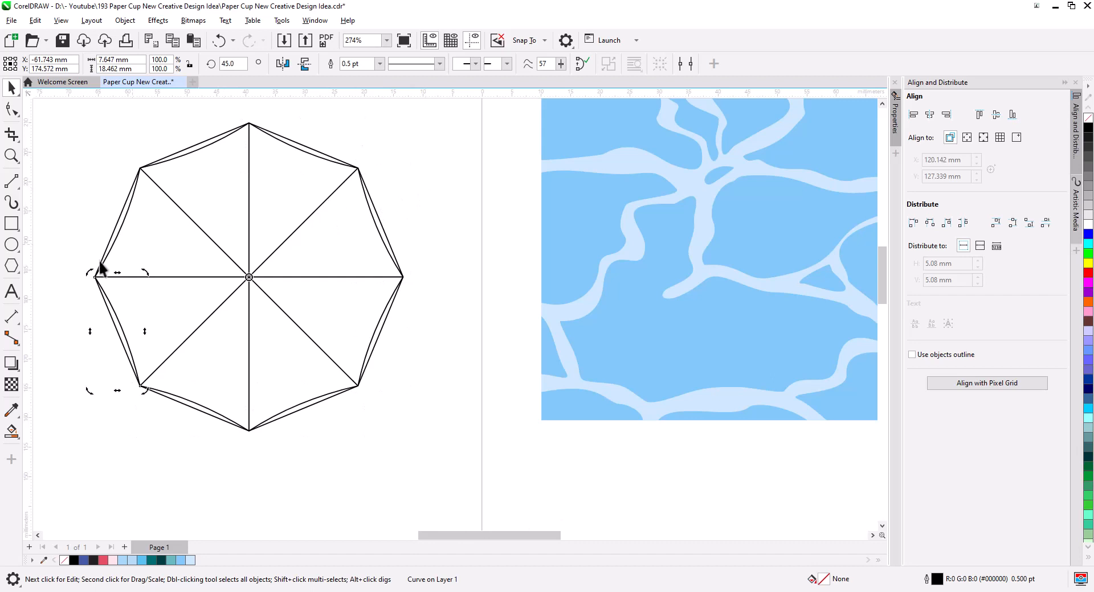
# Step: Smart-fill all eight curved umbrella segments with blue C83 M74 Y0 K0 and a 0.5 pt black outline
pyautogui.click(12, 435)
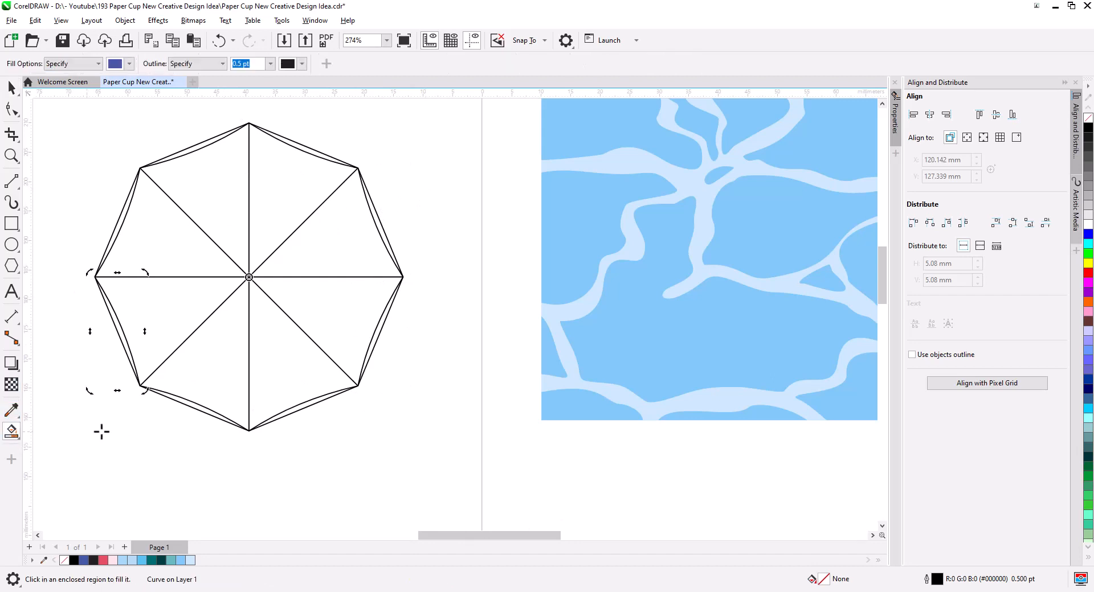
pyautogui.click(217, 370)
pyautogui.click(176, 332)
pyautogui.click(170, 251)
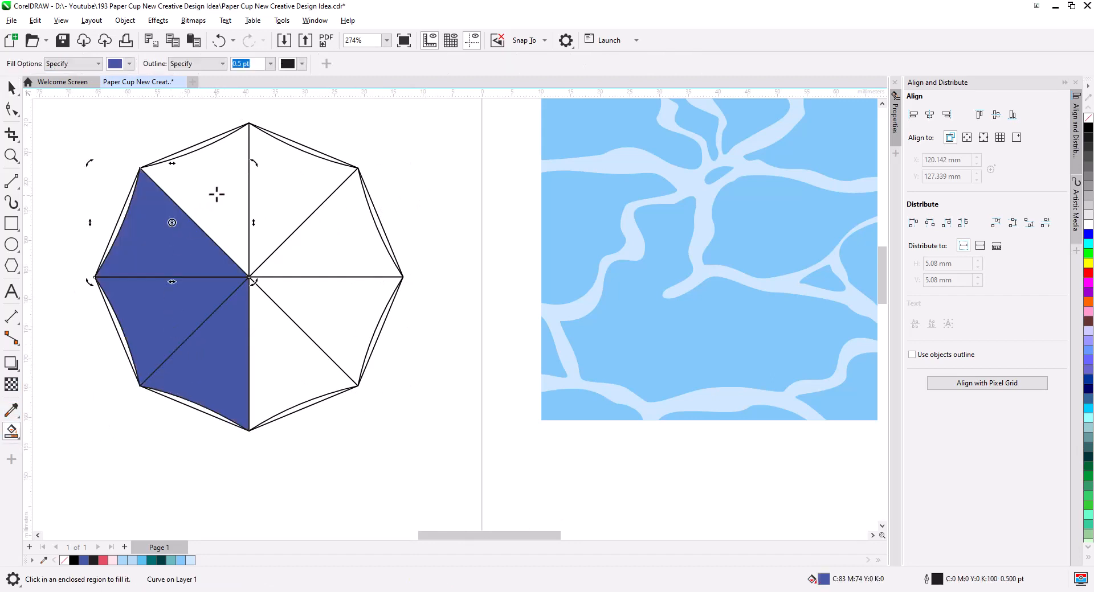
pyautogui.click(217, 195)
pyautogui.click(275, 194)
pyautogui.click(331, 244)
pyautogui.click(325, 316)
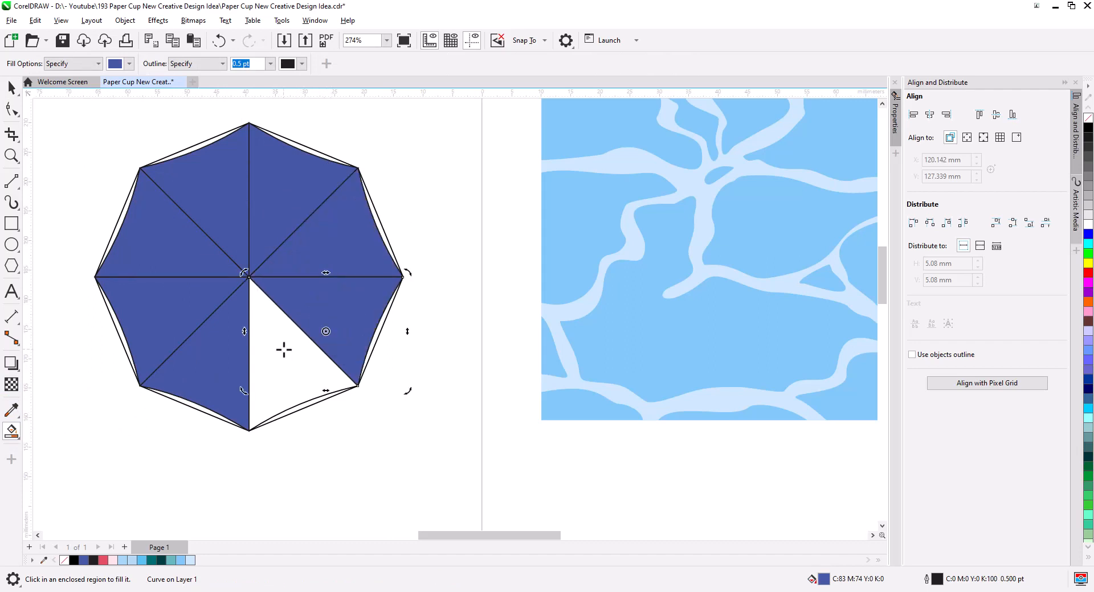
pyautogui.click(283, 351)
# Step: Select the eight filled segments, move them off the construction lines toward the water pattern and group them
pyautogui.click(12, 88)
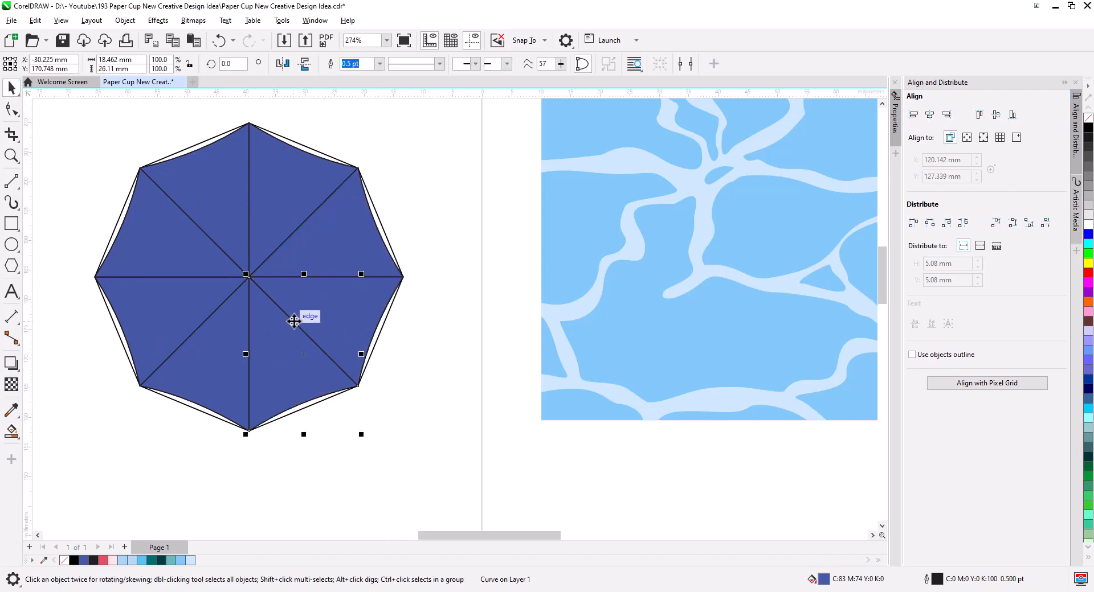
pyautogui.keyDown('shift'); pyautogui.click(335, 270); pyautogui.keyUp('shift')
pyautogui.keyDown('shift'); pyautogui.click(325, 245); pyautogui.keyUp('shift')
pyautogui.keyDown('shift'); pyautogui.click(273, 202); pyautogui.keyUp('shift')
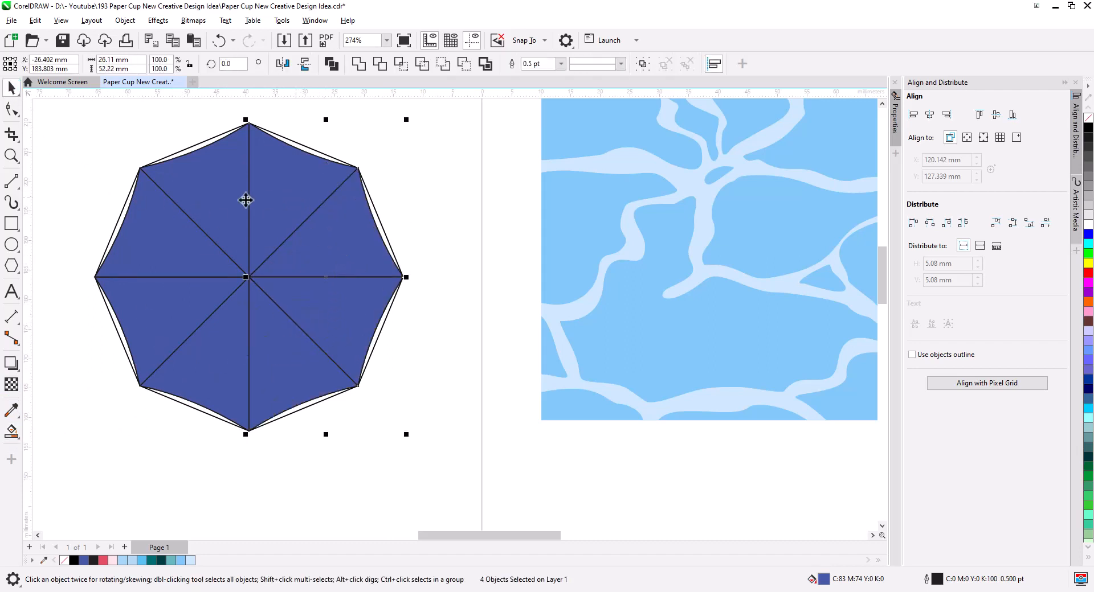
pyautogui.keyDown('shift'); pyautogui.click(222, 200); pyautogui.keyUp('shift')
pyautogui.keyDown('shift'); pyautogui.click(157, 248); pyautogui.keyUp('shift')
pyautogui.keyDown('shift'); pyautogui.click(194, 342); pyautogui.keyUp('shift')
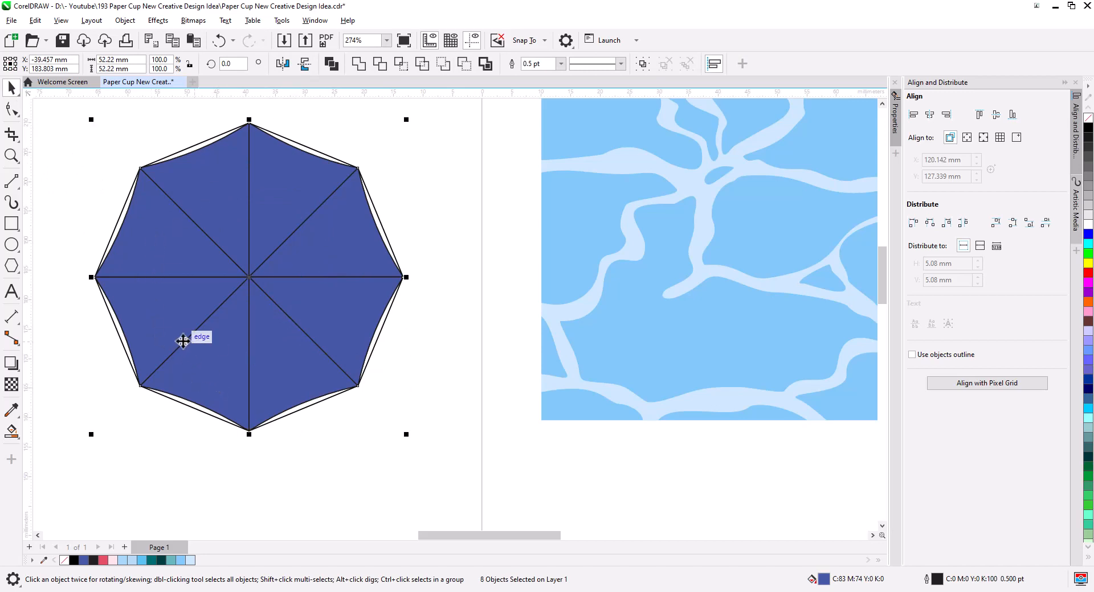
pyautogui.keyDown('shift'); pyautogui.click(161, 323); pyautogui.keyUp('shift')
pyautogui.moveTo(161, 324); pyautogui.dragTo(494, 338)
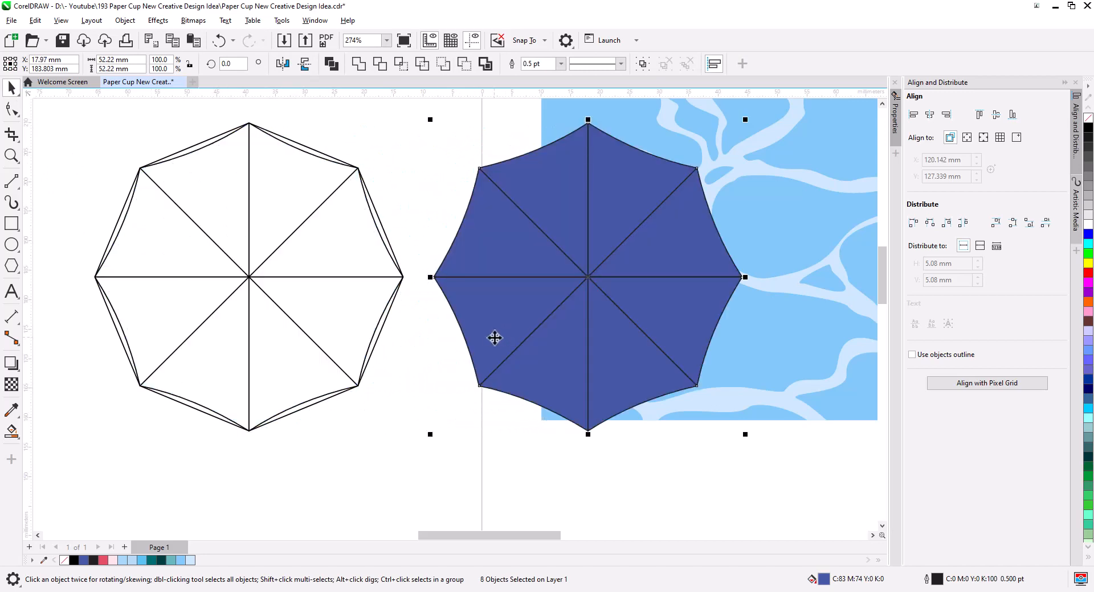
pyautogui.hotkey('ctrl', 'g')
# Step: Move the unfilled construction octagon and lines farther away from the page, and place the blue umbrella group where they were
pyautogui.scroll(-1, 245, 313)
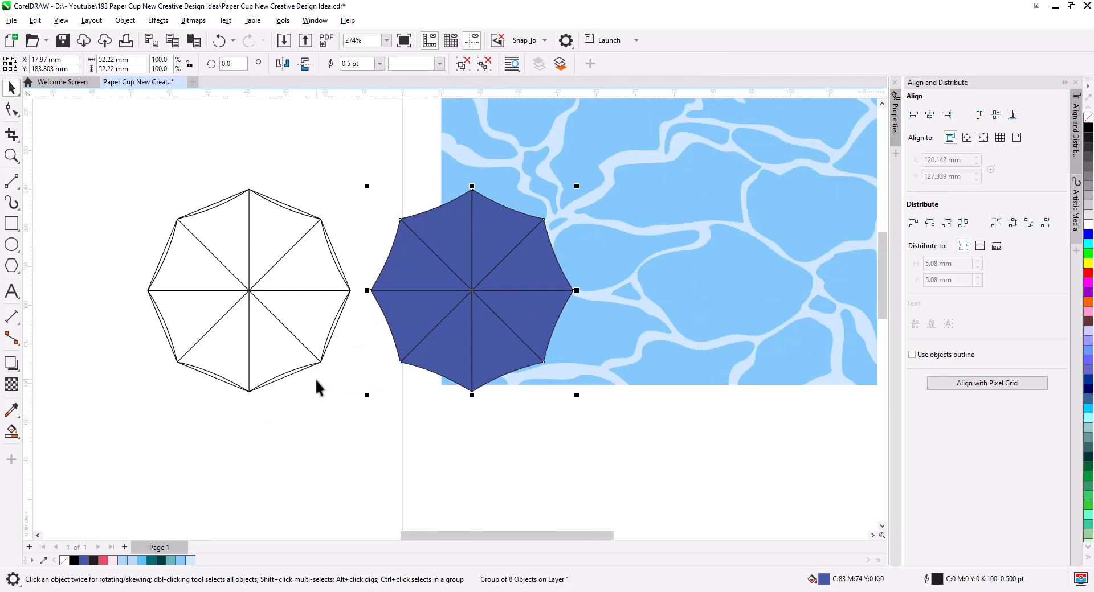
pyautogui.moveTo(302, 377); pyautogui.dragTo(333, 312)
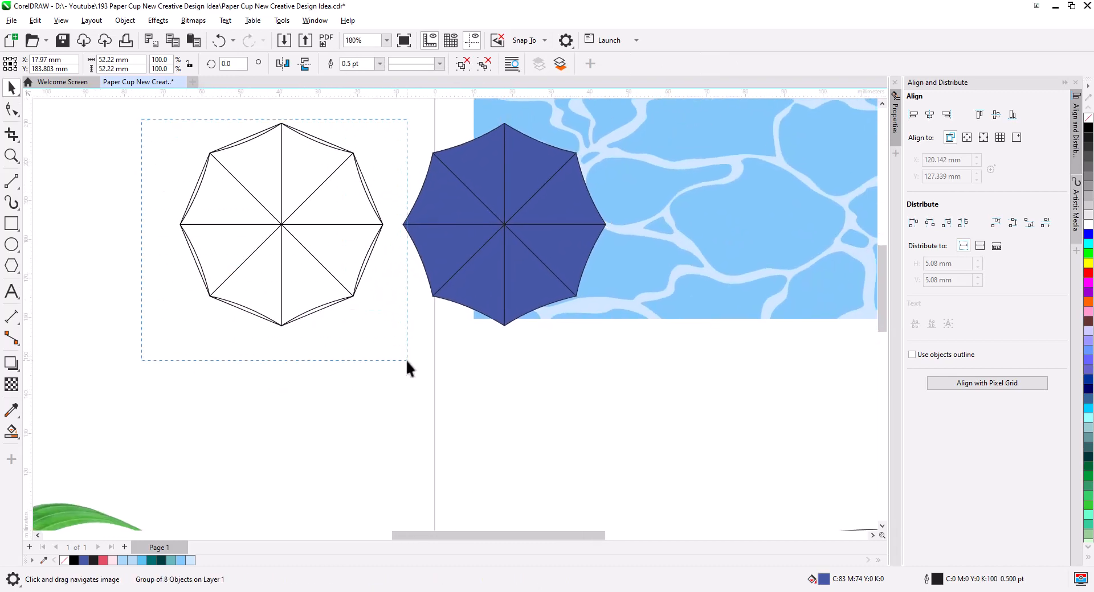
pyautogui.moveTo(406, 360); pyautogui.dragTo(407, 360)
pyautogui.moveTo(366, 267); pyautogui.dragTo(59, 273)
pyautogui.press('Escape')
pyautogui.moveTo(466, 282); pyautogui.dragTo(244, 260)
# Step: Fill four alternating umbrella segments, starting with the upper one just left of the vertical centre line, with red R225 G79 B98
pyautogui.scroll(4, 249, 225)
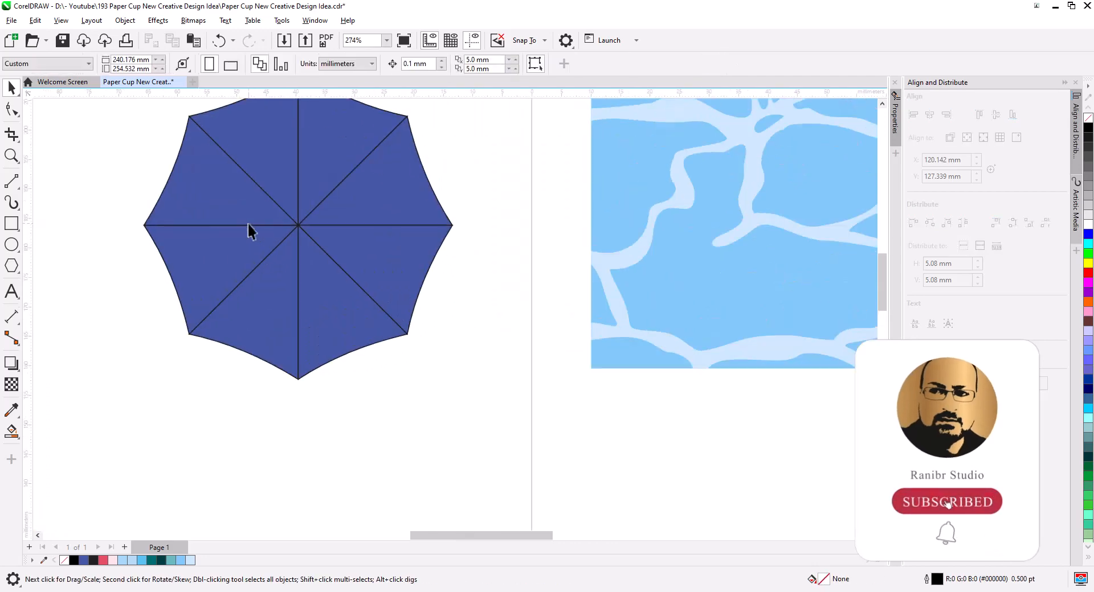
pyautogui.click(276, 221)
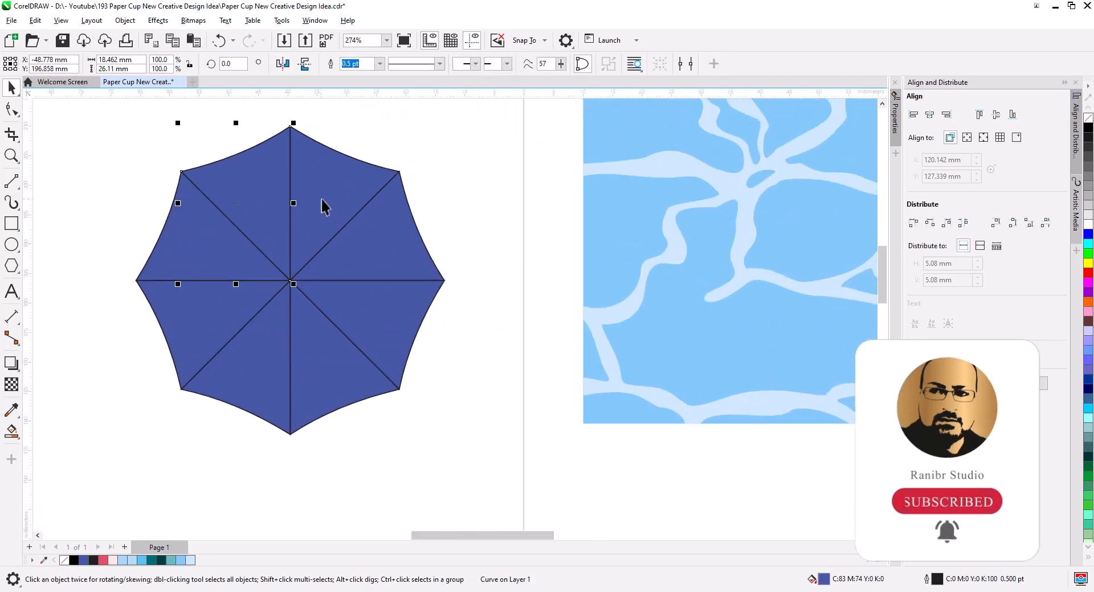
pyautogui.keyDown('shift'); pyautogui.click(374, 253); pyautogui.keyUp('shift')
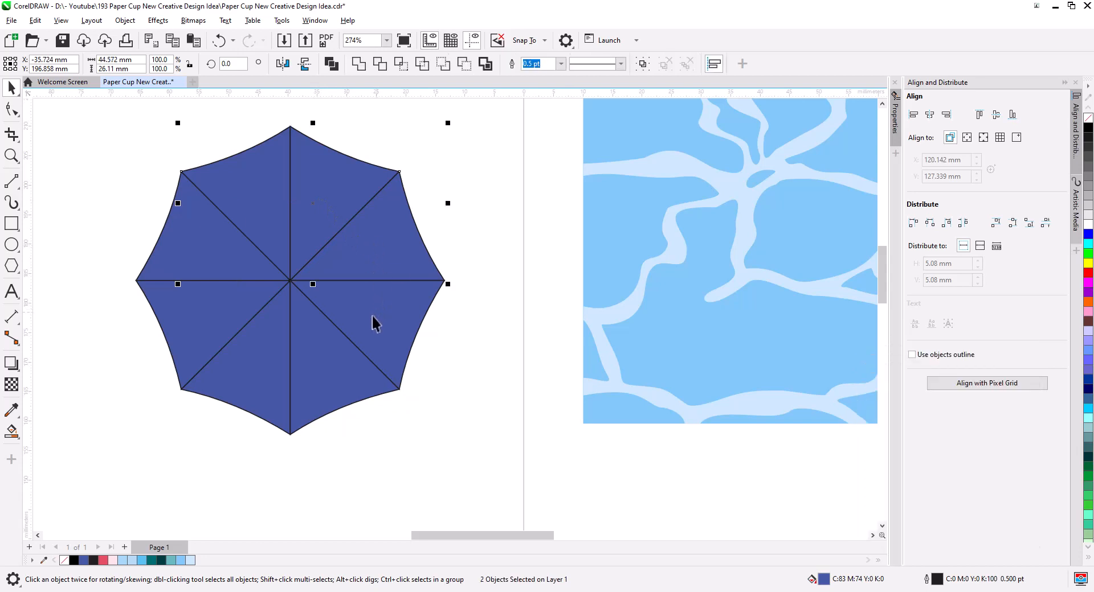
pyautogui.keyDown('shift'); pyautogui.click(322, 365); pyautogui.keyUp('shift')
pyautogui.keyDown('shift'); pyautogui.click(200, 332); pyautogui.keyUp('shift')
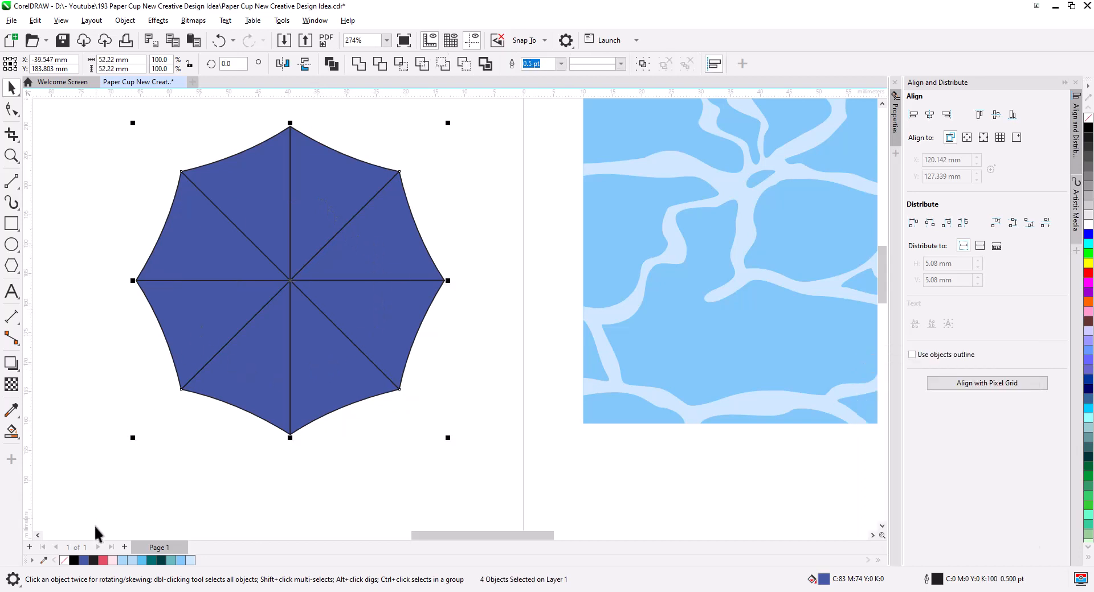
pyautogui.click(104, 560)
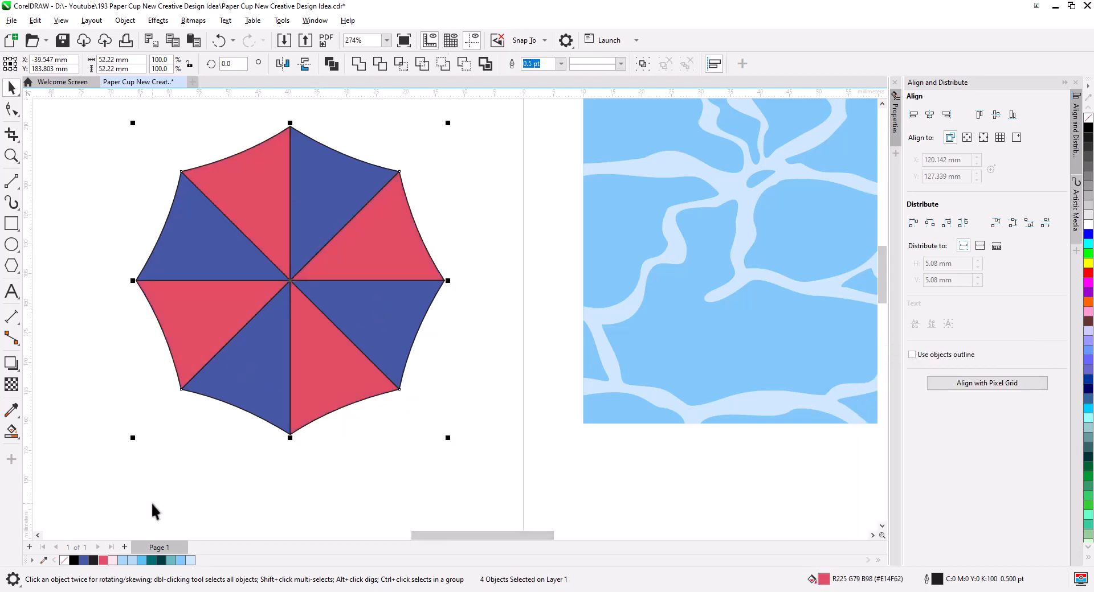
# Step: Fill the remaining four blue umbrella segments with the light pink from the document palette
pyautogui.click(398, 340)
pyautogui.keyDown('shift'); pyautogui.click(252, 373); pyautogui.keyUp('shift')
pyautogui.keyDown('shift'); pyautogui.click(317, 206); pyautogui.keyUp('shift')
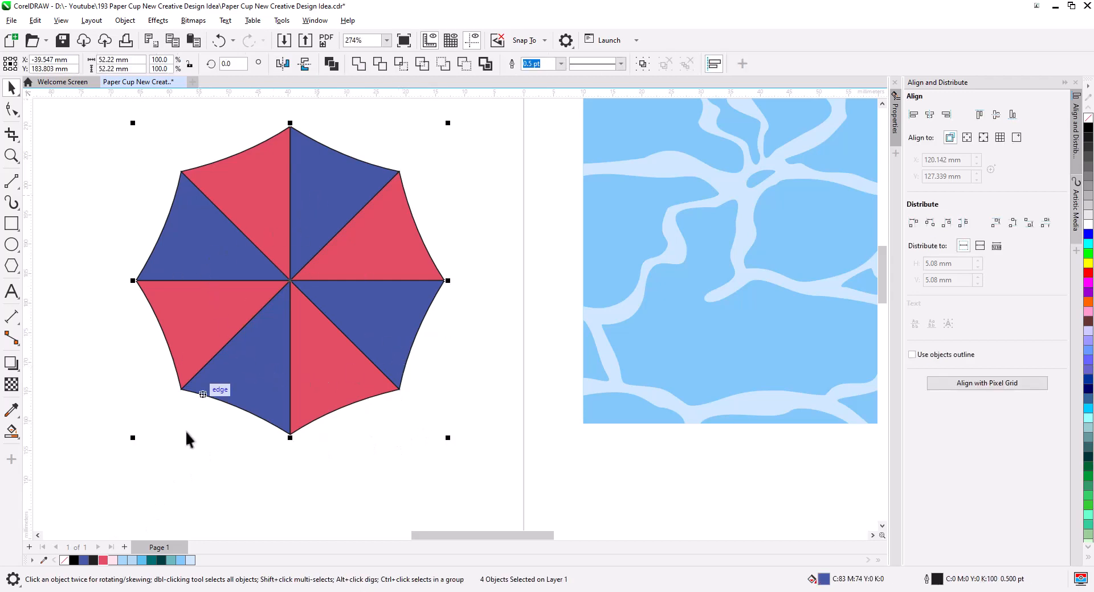
pyautogui.click(113, 559)
pyautogui.click(379, 483)
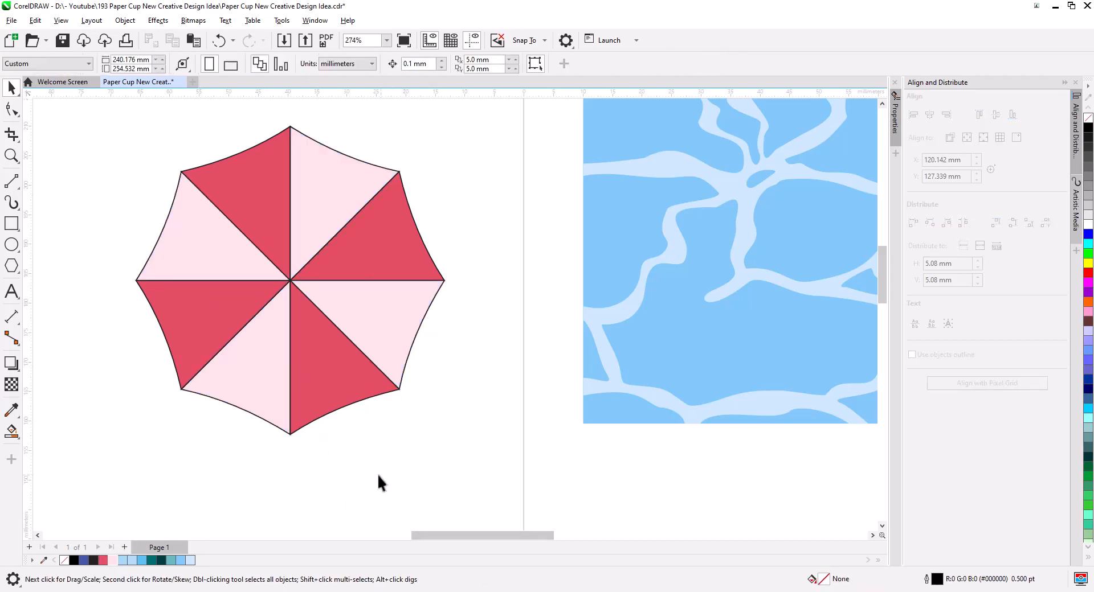
# Step: Select all eight umbrella segments and remove their black outline
pyautogui.scroll(1, 243, 319)
pyautogui.scroll(-1, 260, 334)
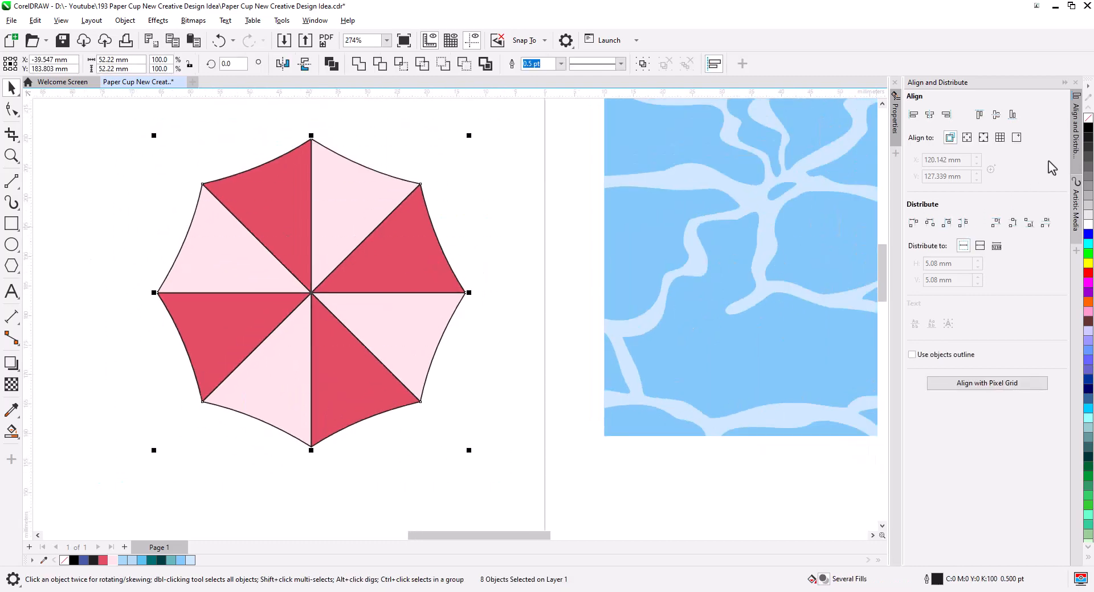
pyautogui.rightClick(1089, 127)
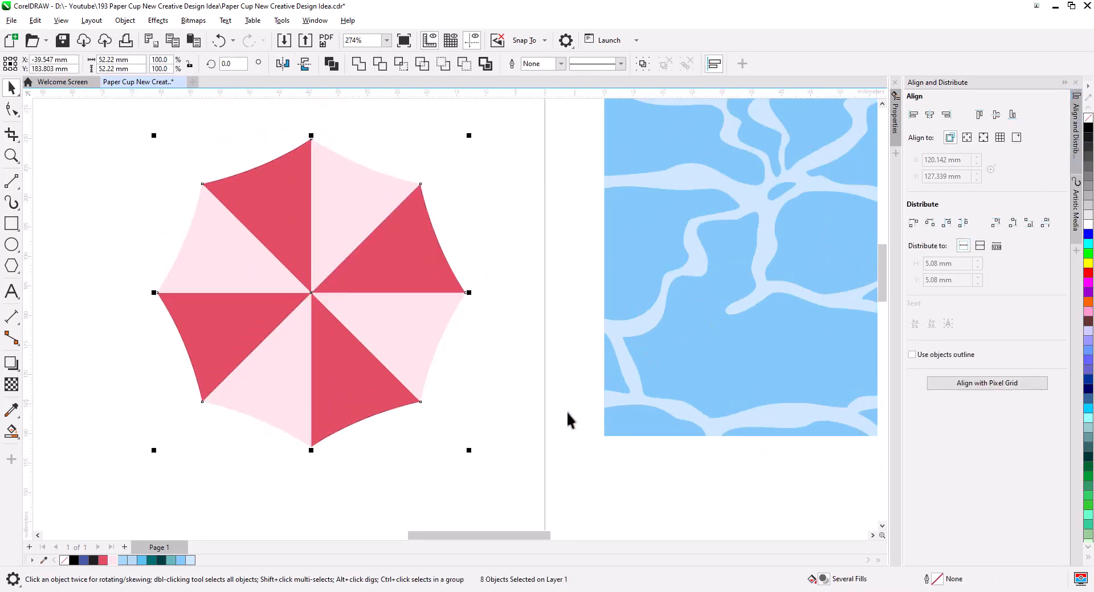
pyautogui.click(474, 430)
# Step: Draw a two-segment line about 30 × 26 mm across the umbrella's lower-left rim and bend both segments inward, parallel to the scalloped edge
pyautogui.scroll(3, 298, 355)
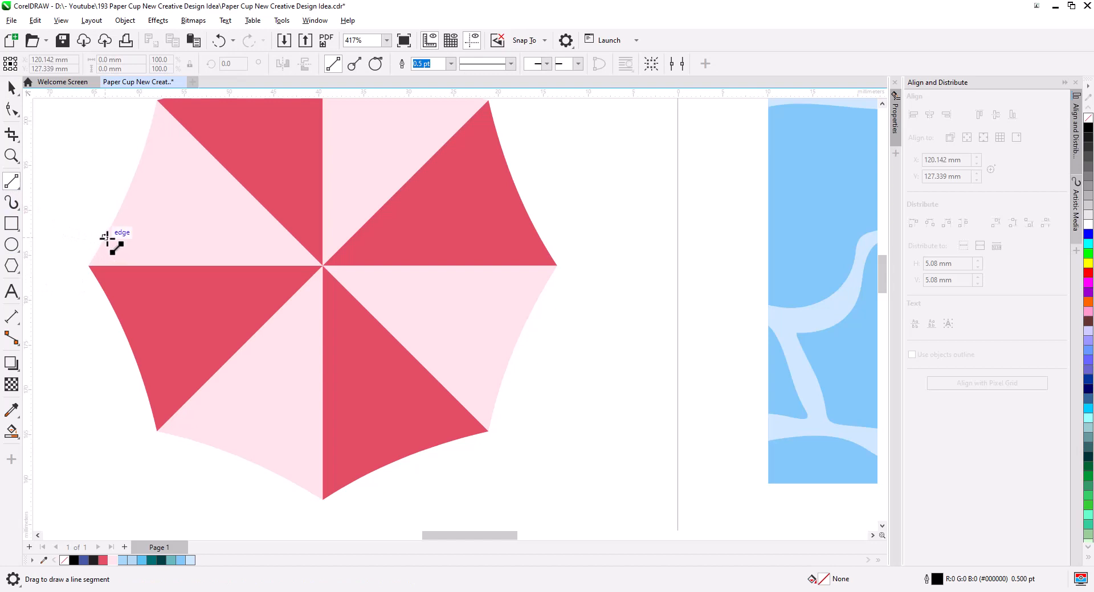
pyautogui.moveTo(105, 239); pyautogui.dragTo(380, 470)
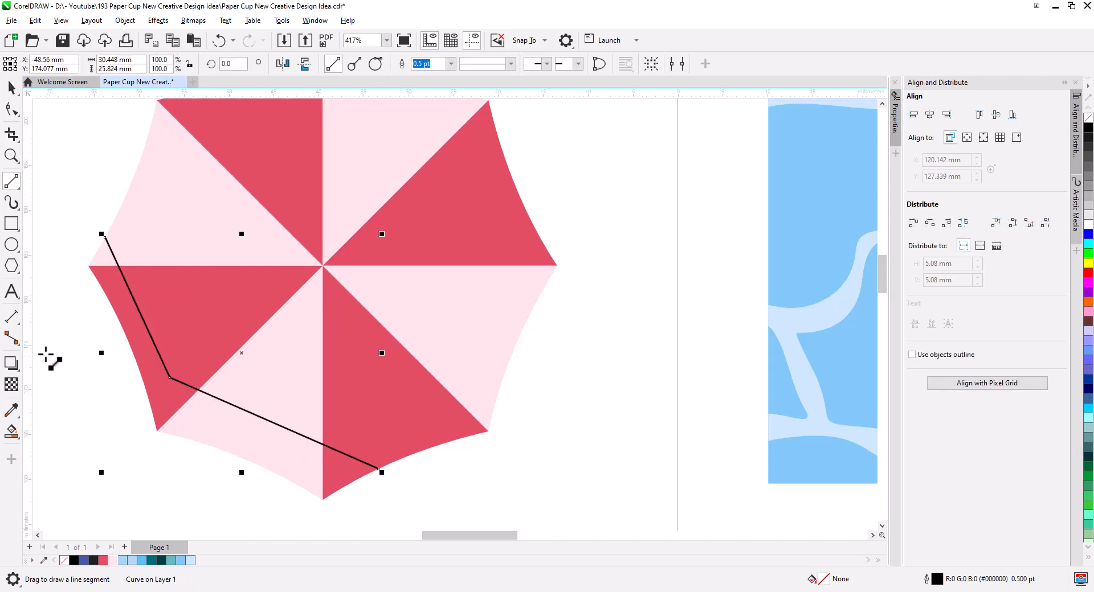
pyautogui.click(13, 110)
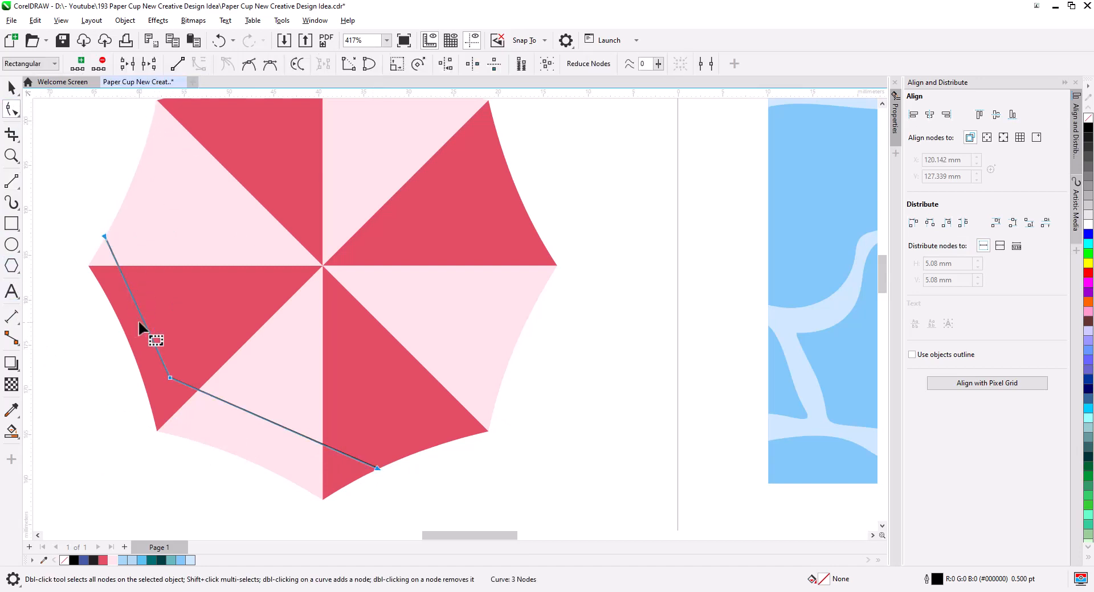
pyautogui.moveTo(143, 319); pyautogui.dragTo(149, 321)
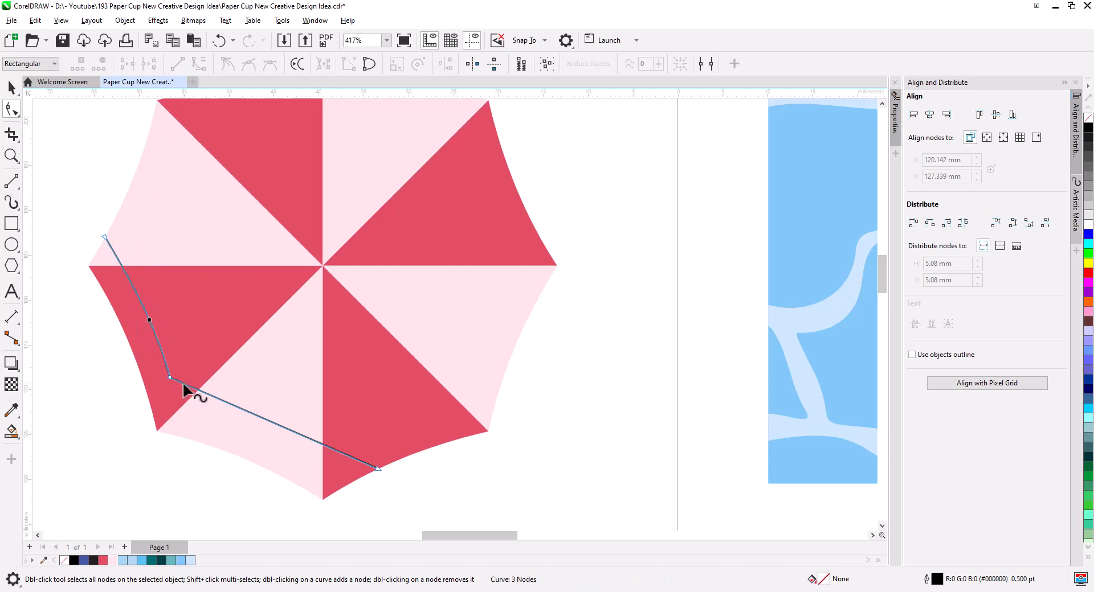
pyautogui.click(263, 415)
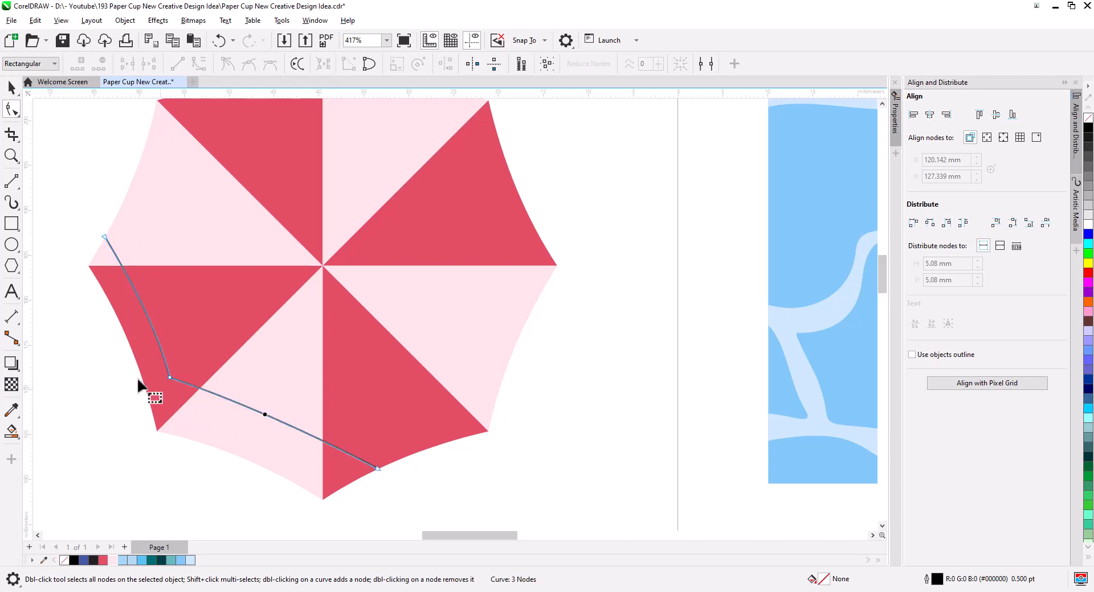
# Step: Smart-fill the four regions between the curved line and the umbrella's lower-left edge with blue C83 M74 Y0 K0 and a 0.5 pt outline
pyautogui.click(12, 431)
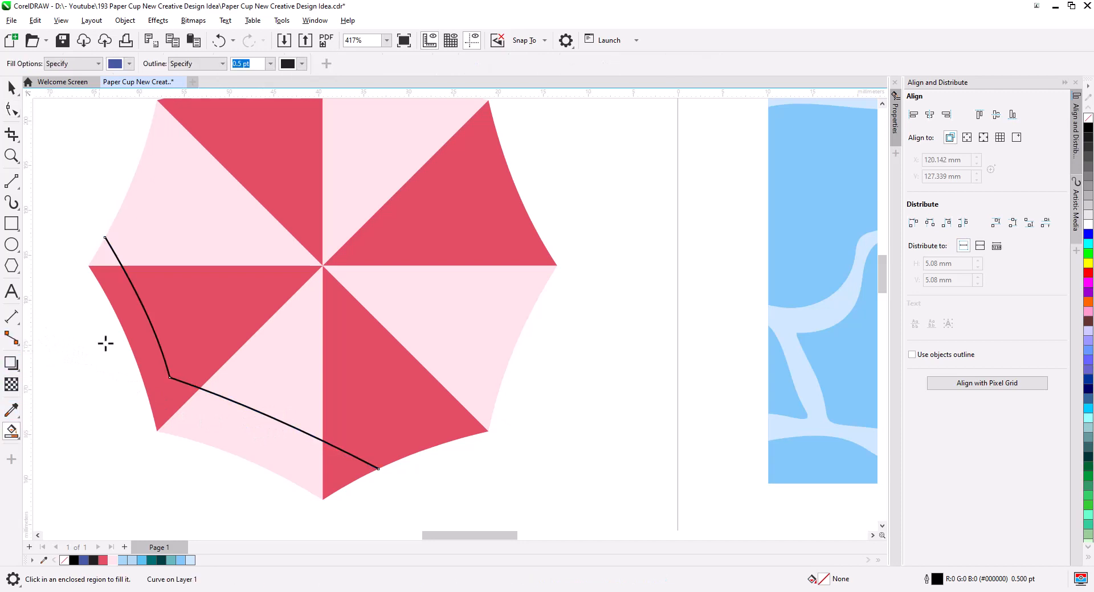
pyautogui.click(114, 262)
pyautogui.click(175, 418)
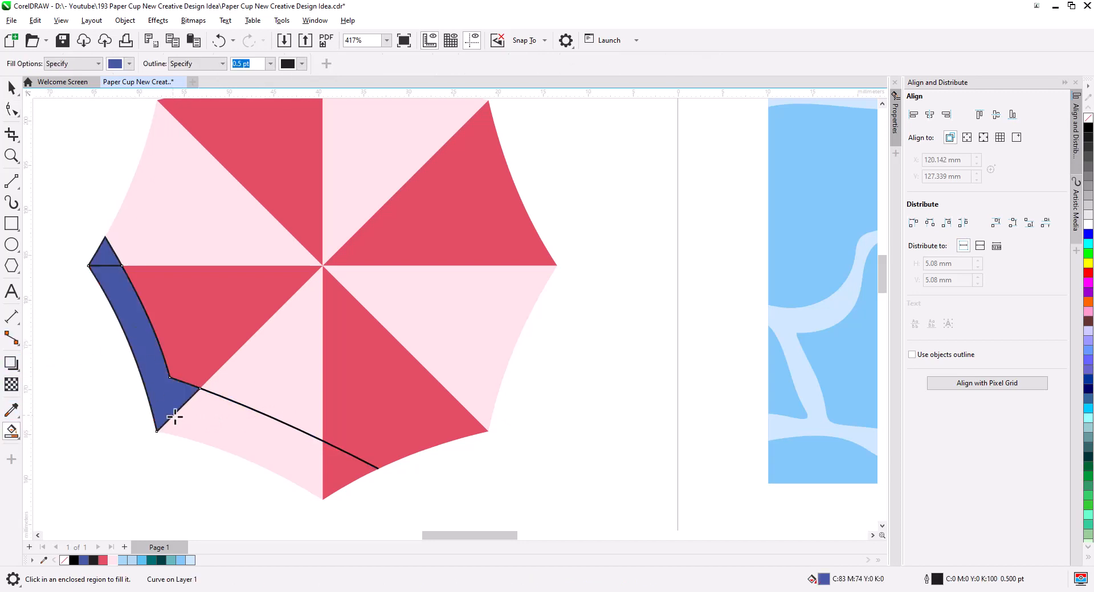
pyautogui.click(224, 431)
pyautogui.click(337, 471)
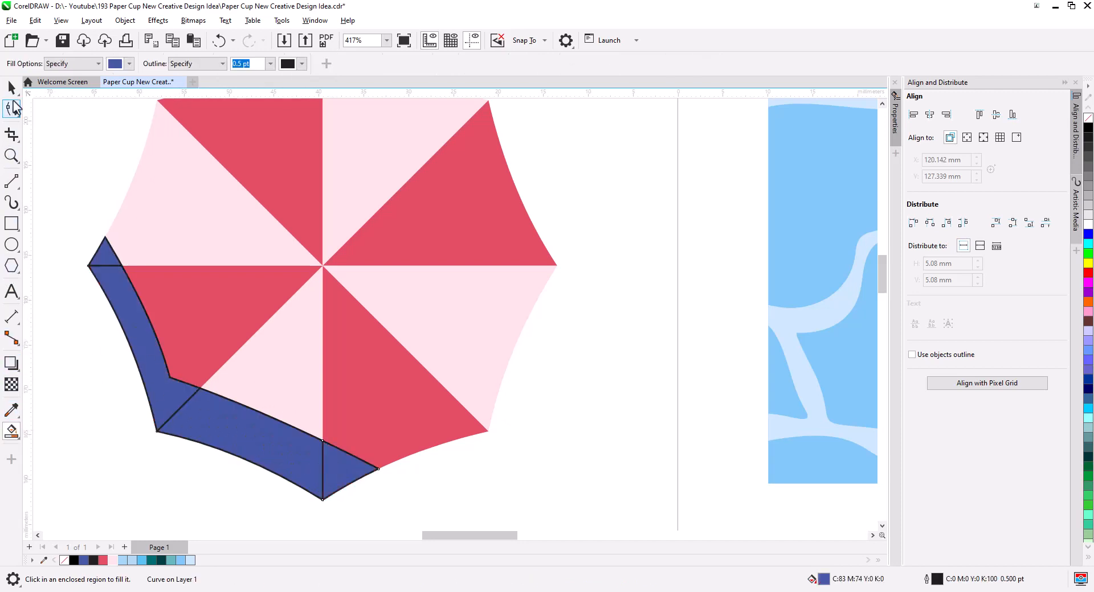
# Step: Select the four blue rim pieces and weld them into a single shadow band
pyautogui.click(11, 87)
pyautogui.keyDown('shift'); pyautogui.click(276, 448); pyautogui.keyUp('shift')
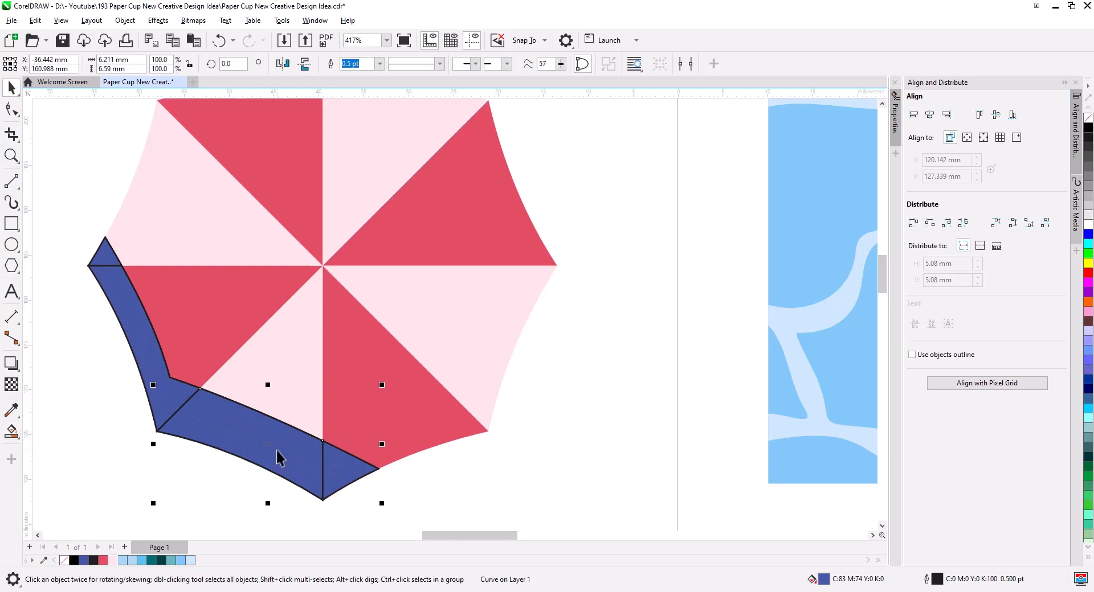
pyautogui.keyDown('shift'); pyautogui.click(174, 405); pyautogui.keyUp('shift')
pyautogui.keyDown('shift'); pyautogui.click(108, 261); pyautogui.keyUp('shift')
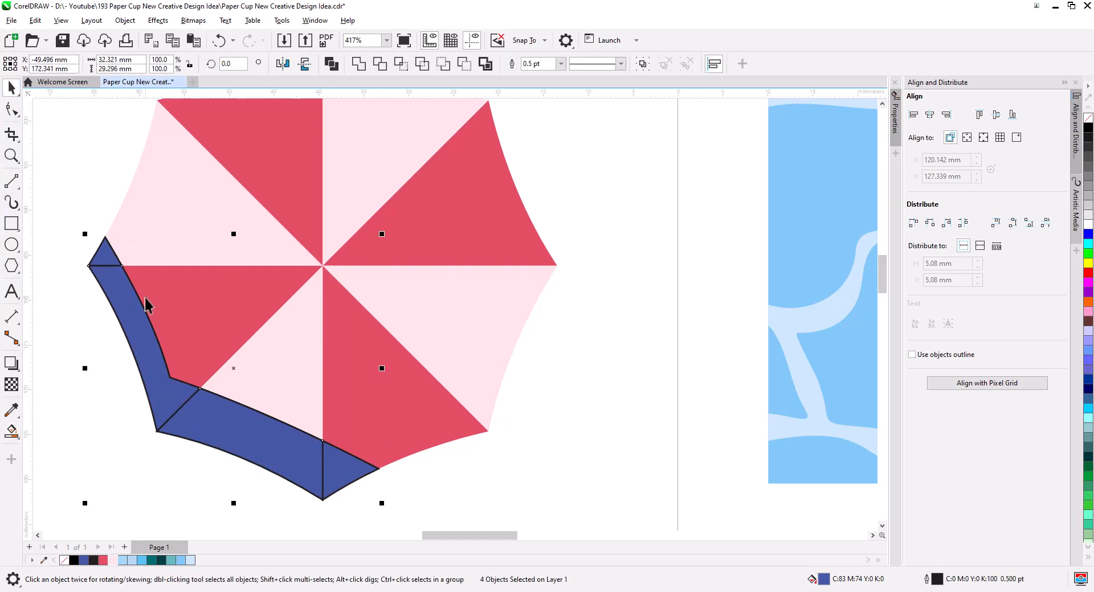
pyautogui.click(358, 65)
pyautogui.click(98, 395)
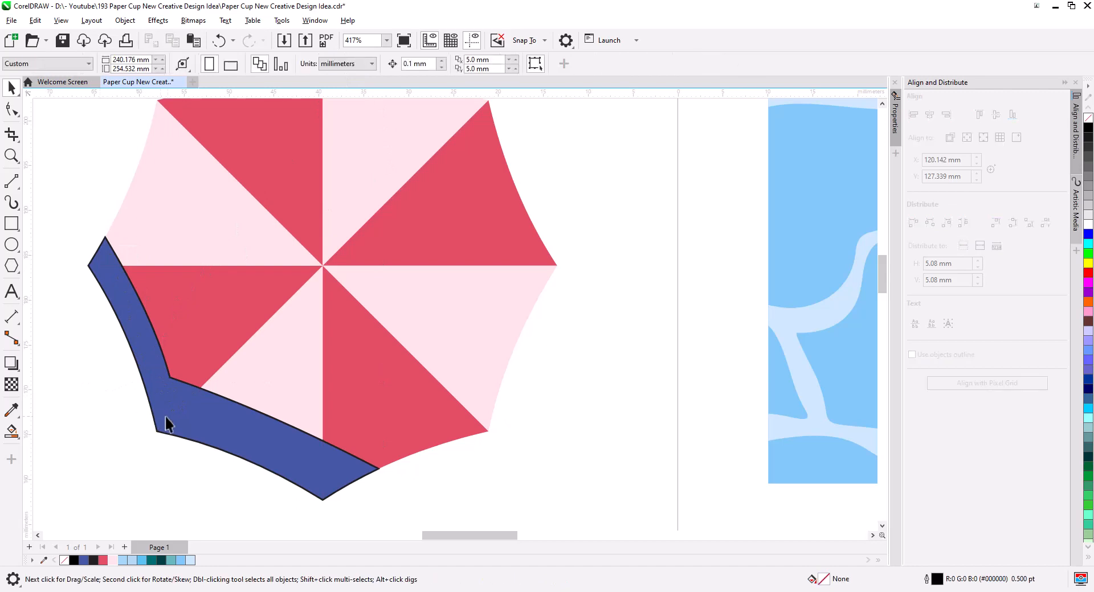
# Step: Cut the blue band, delete the curved guide line beneath it, and paste the band back in place
pyautogui.click(168, 419)
pyautogui.hotkey('ctrl', 'x')
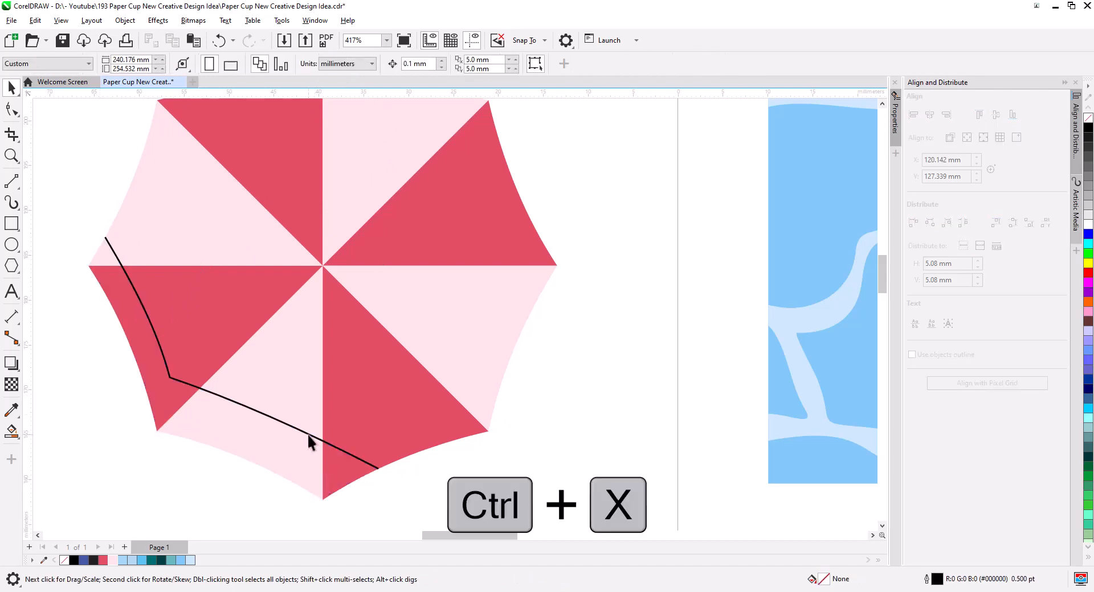
pyautogui.click(308, 436)
pyautogui.press('Delete')
pyautogui.hotkey('ctrl', 'v')
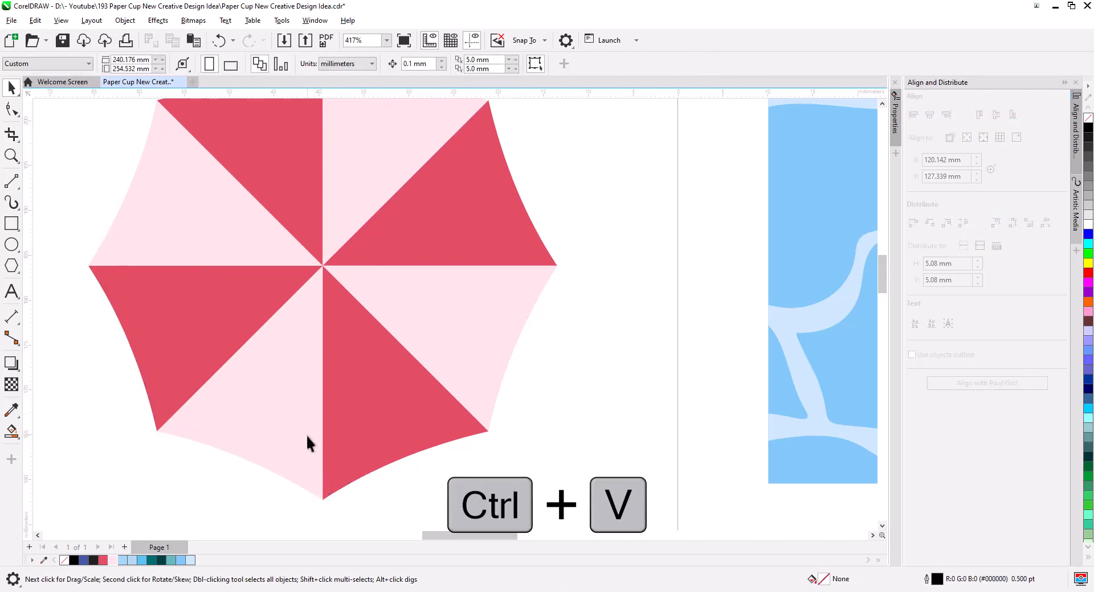
# Step: Remove the band's outline and give it a dark red uniform fill, R173 G21 B41 (#AD1529)
pyautogui.click(103, 560)
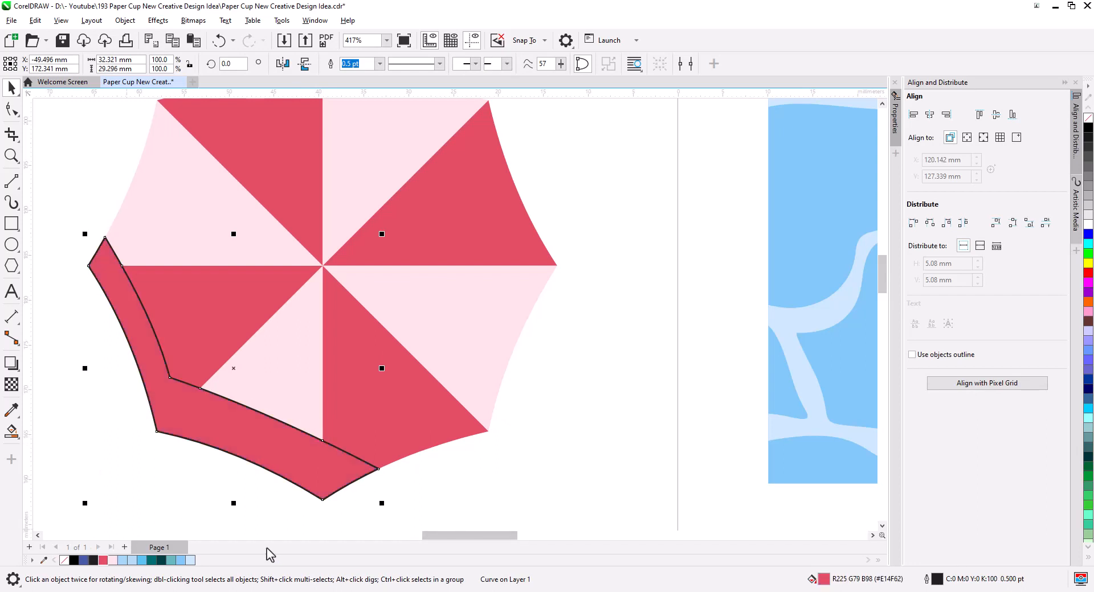
pyautogui.rightClick(1088, 120)
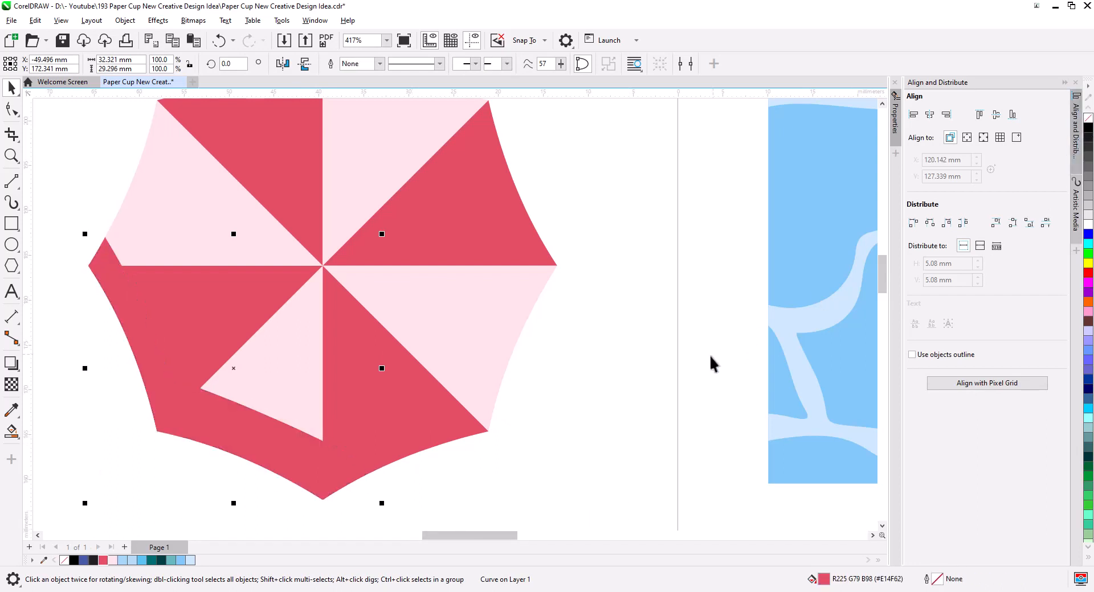
pyautogui.doubleClick(823, 580)
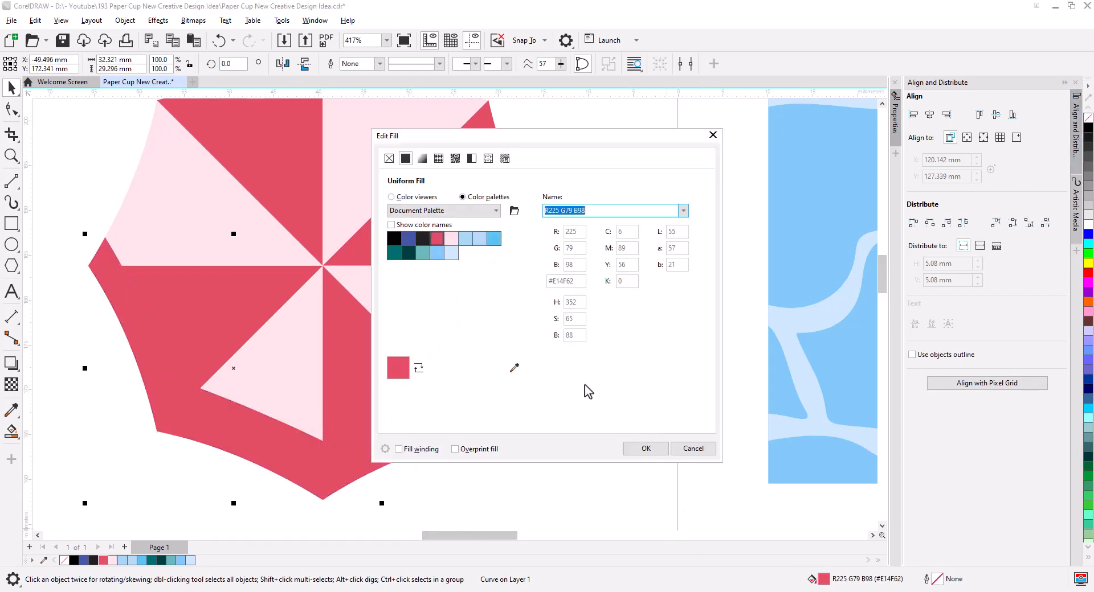
pyautogui.click(423, 197)
pyautogui.moveTo(495, 139); pyautogui.dragTo(625, 165)
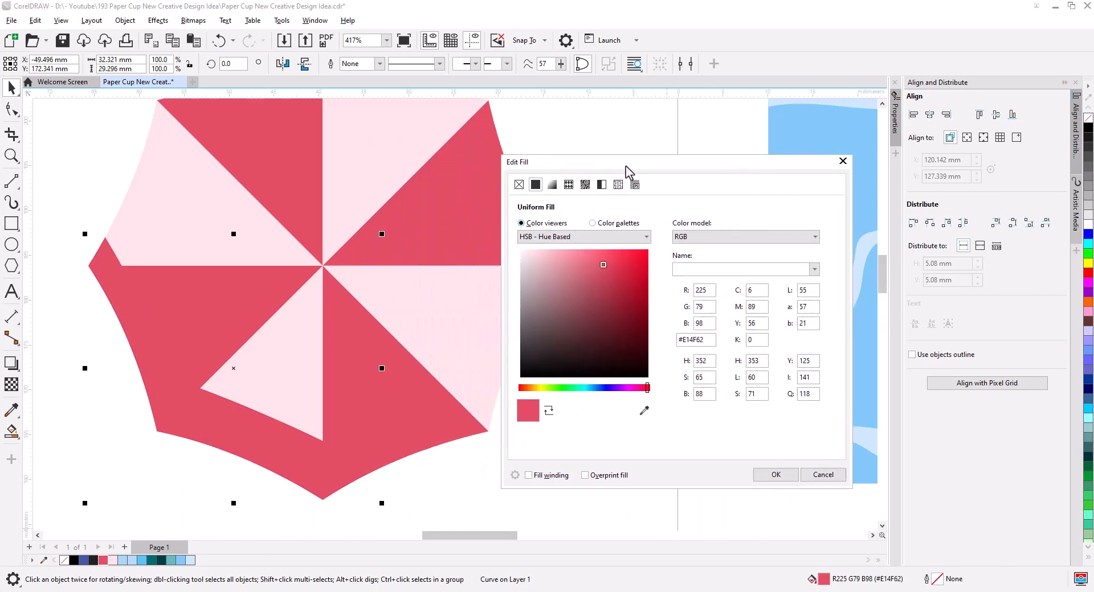
pyautogui.moveTo(604, 266); pyautogui.dragTo(630, 297)
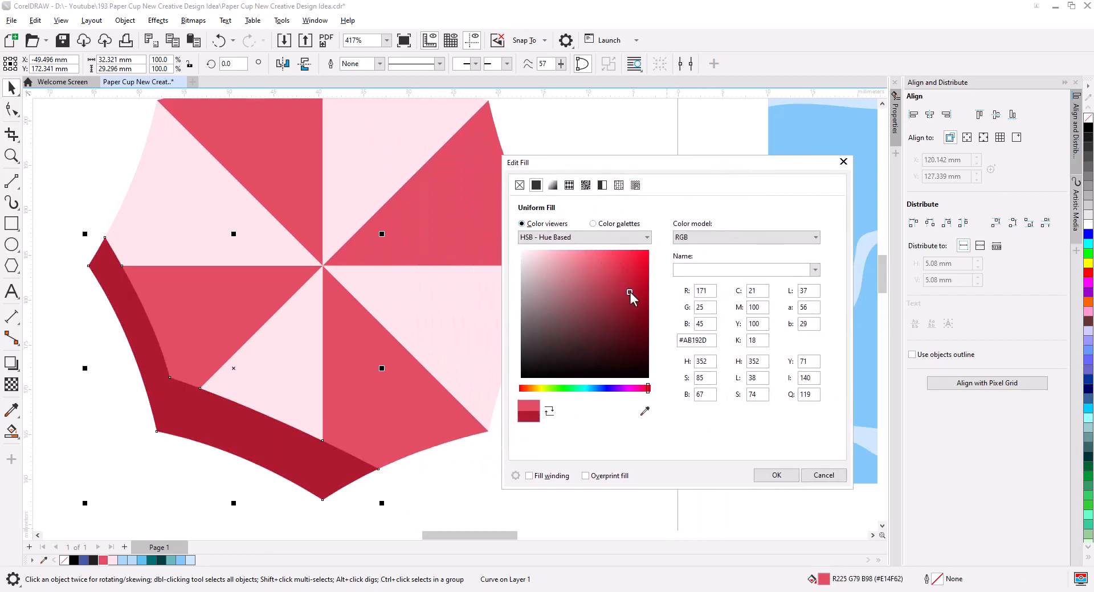
pyautogui.click(777, 475)
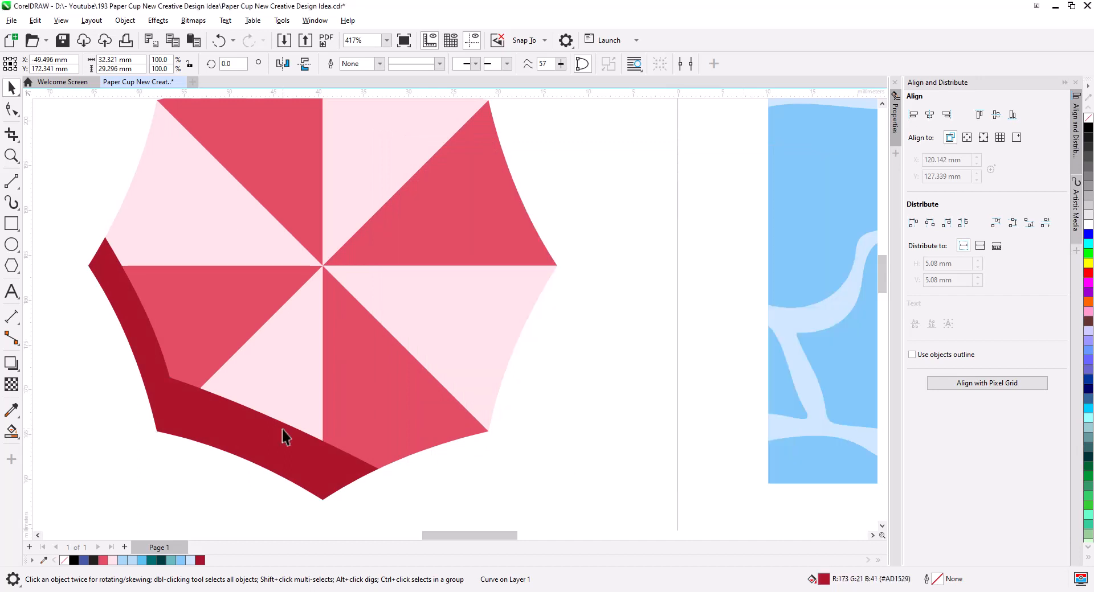
# Step: Apply a uniform transparency of 43 to the dark red shadow band
pyautogui.click(11, 385)
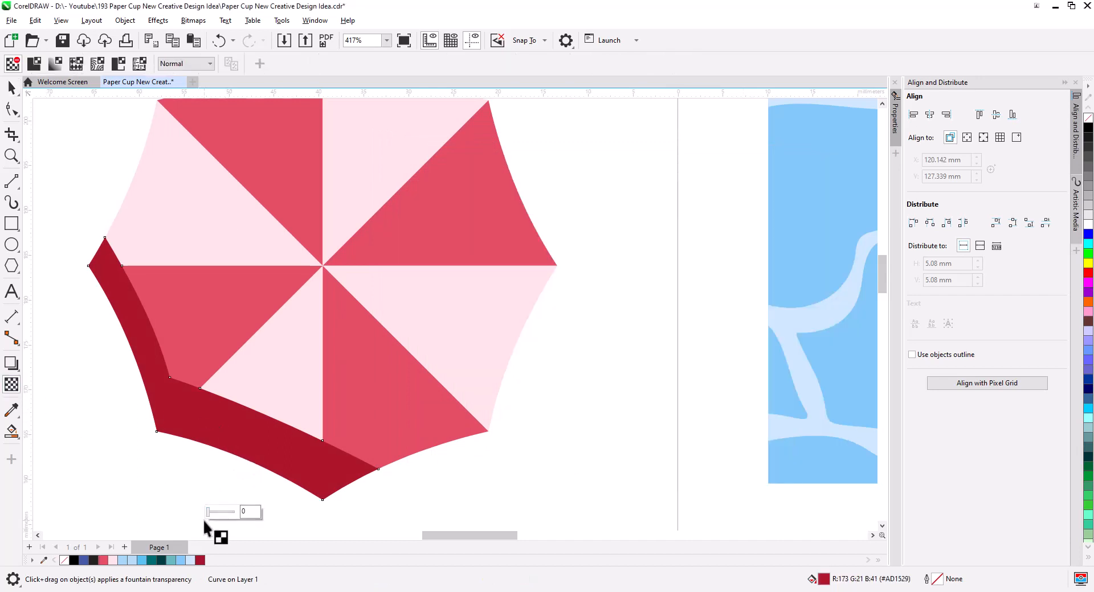
pyautogui.moveTo(209, 516); pyautogui.dragTo(217, 516)
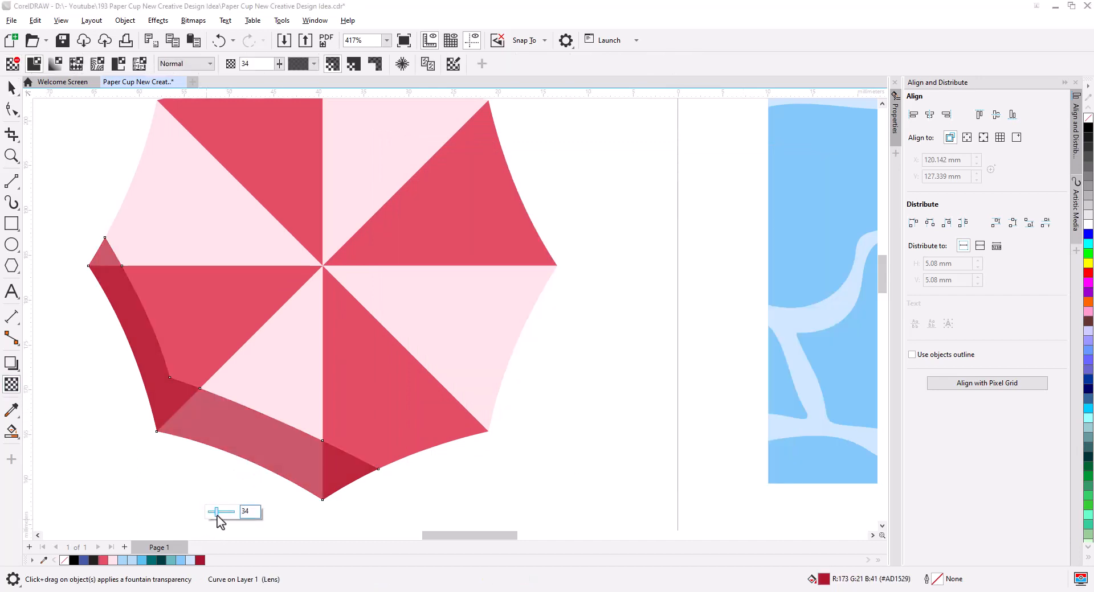
pyautogui.moveTo(220, 516); pyautogui.dragTo(219, 516)
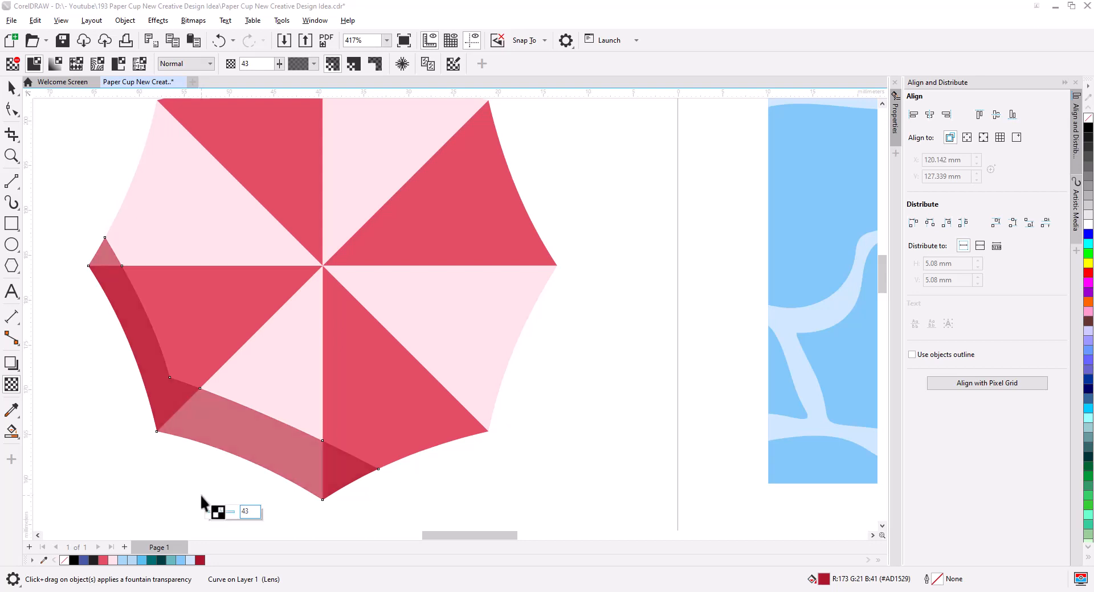
pyautogui.click(11, 87)
# Step: Select all the umbrella pieces and create a single boundary outline around the whole umbrella
pyautogui.scroll(-2, 430, 439)
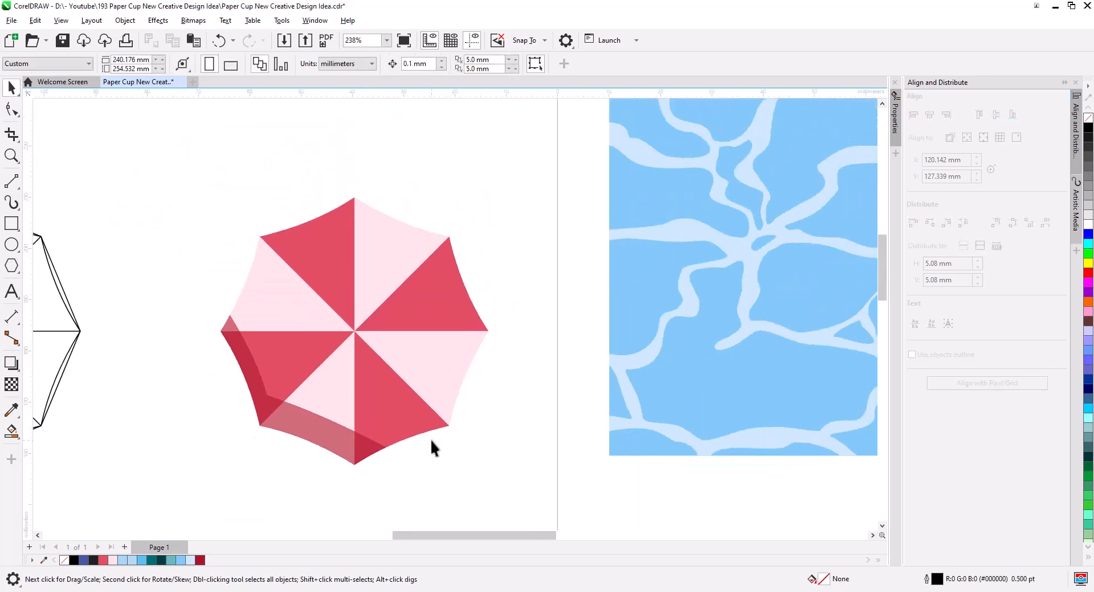
pyautogui.scroll(1, 503, 455)
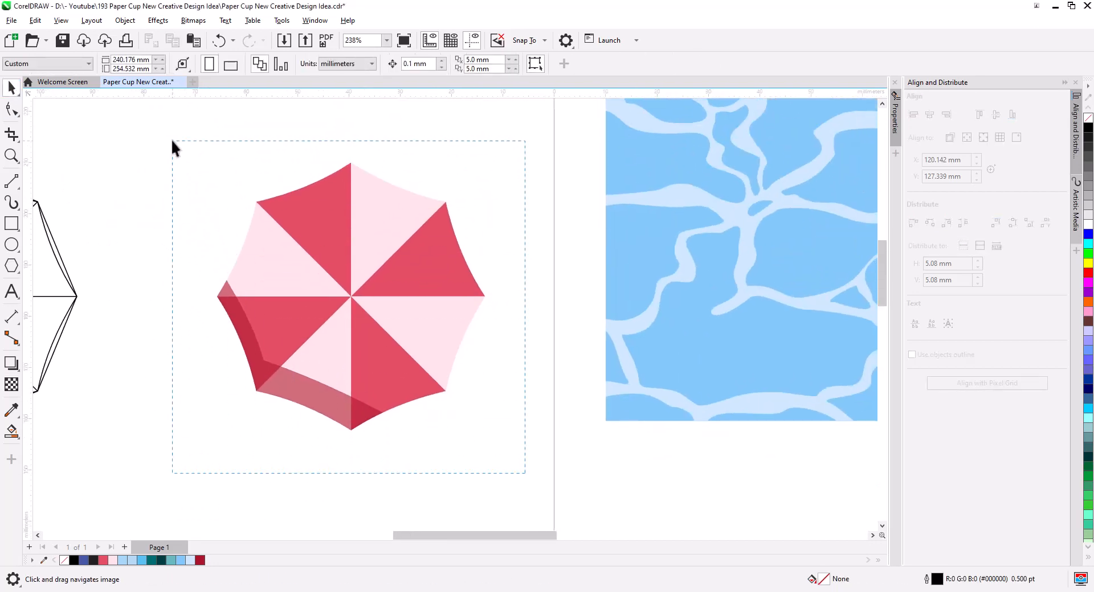
pyautogui.moveTo(172, 141); pyautogui.dragTo(173, 141)
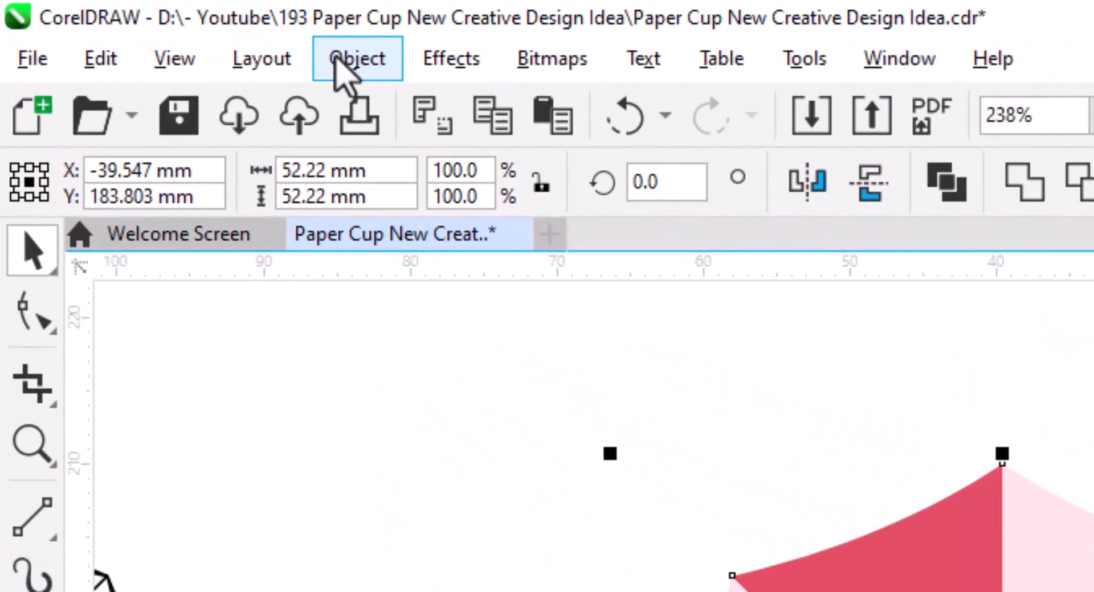
pyautogui.click(121, 22)
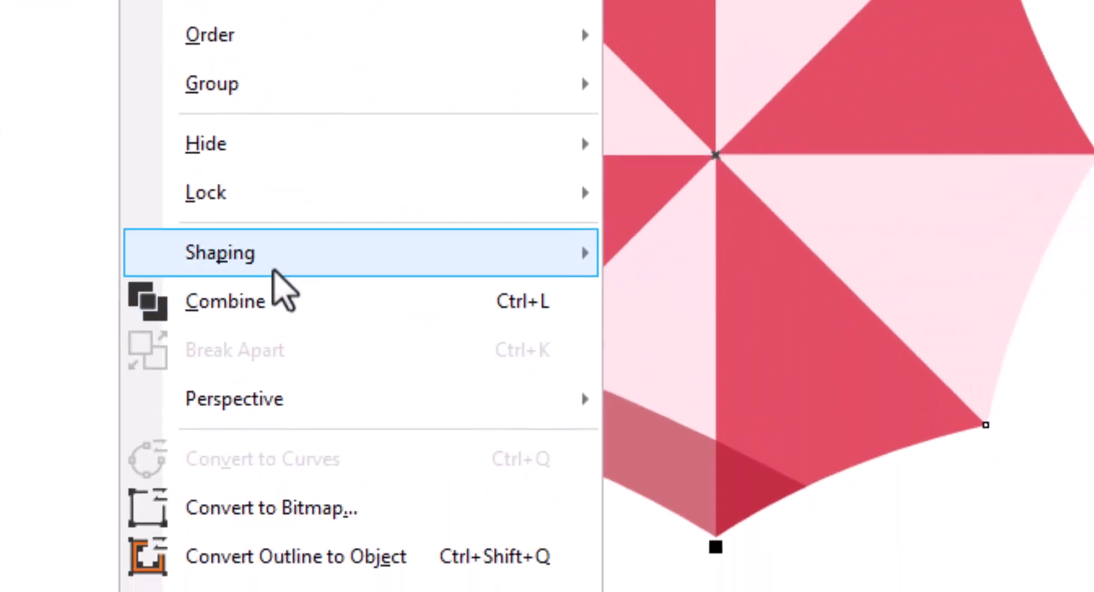
pyautogui.moveTo(270, 230)
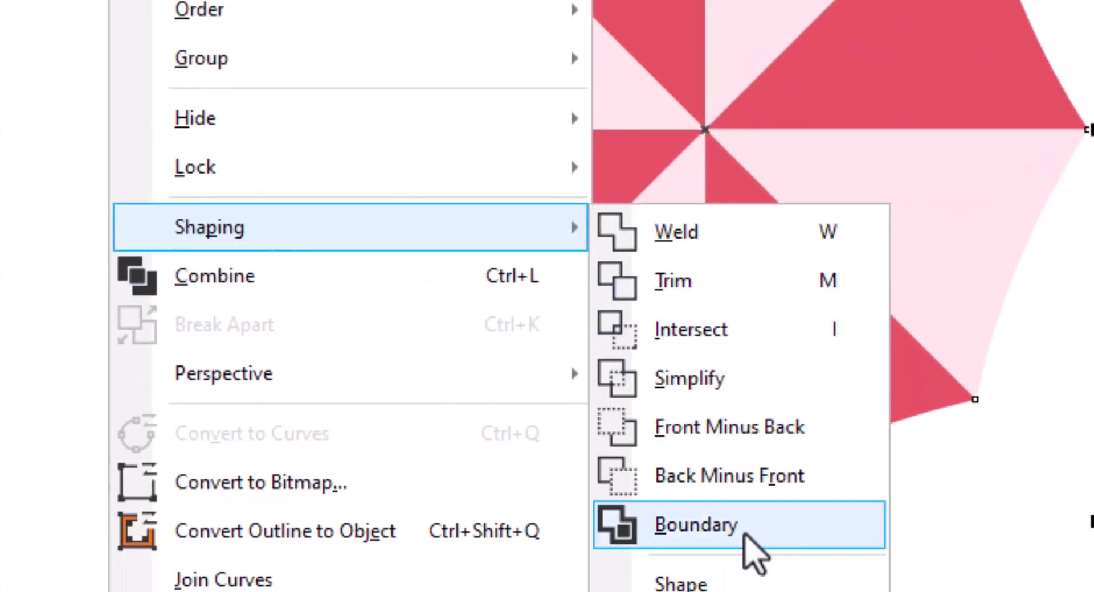
pyautogui.click(743, 527)
pyautogui.click(501, 362)
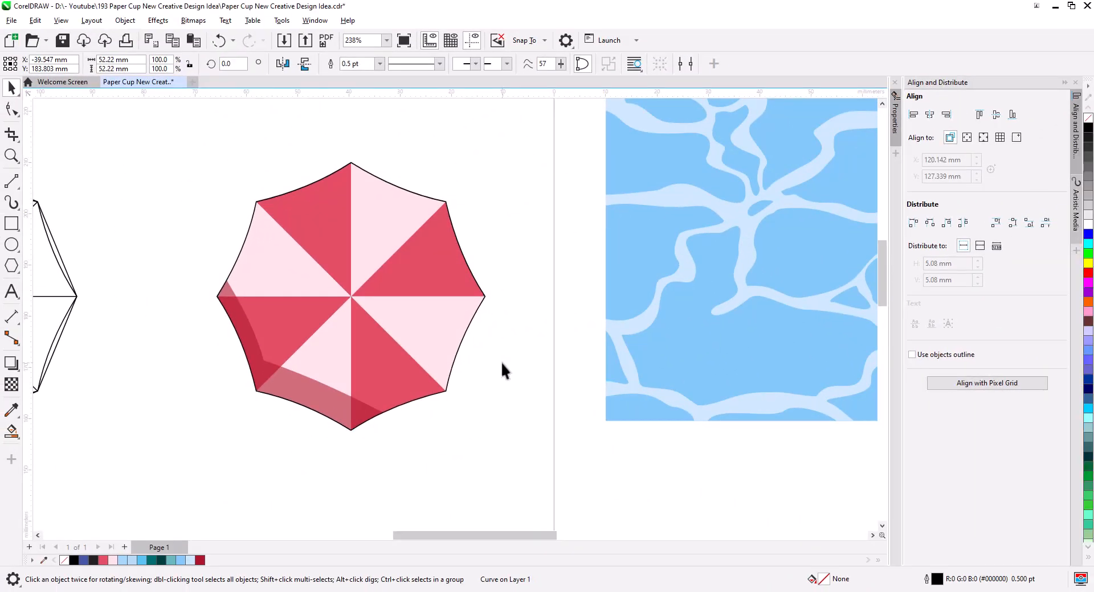
# Step: Add Gaussian noise with level 50, density 50 and Intensity color mode to the umbrella objects, excluding the upper-right pink panel
pyautogui.moveTo(153, 158); pyautogui.dragTo(154, 159)
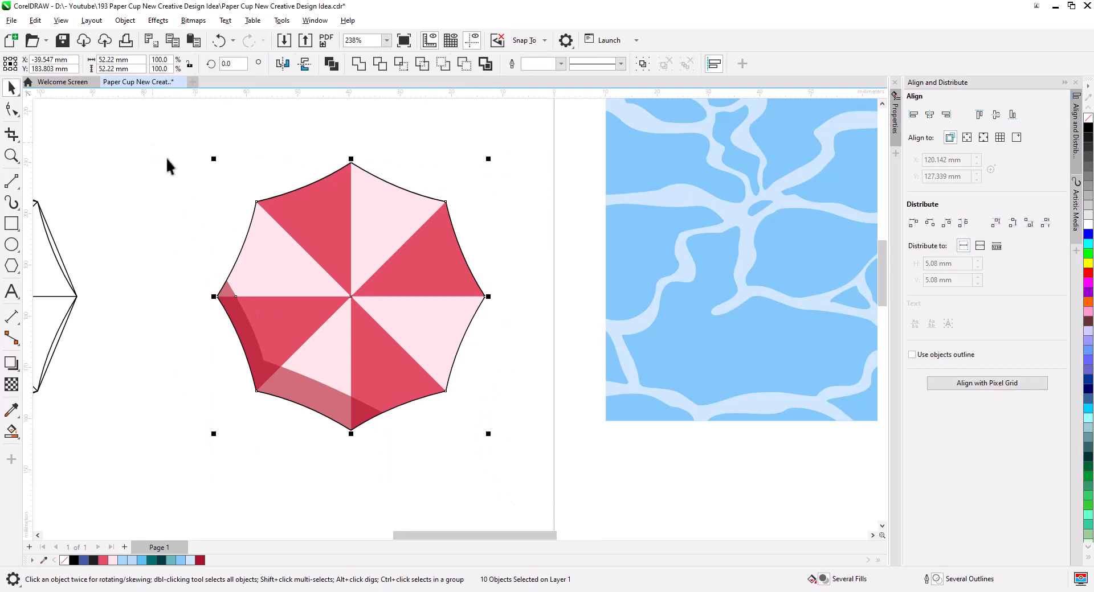
pyautogui.keyDown('shift'); pyautogui.click(405, 192); pyautogui.keyUp('shift')
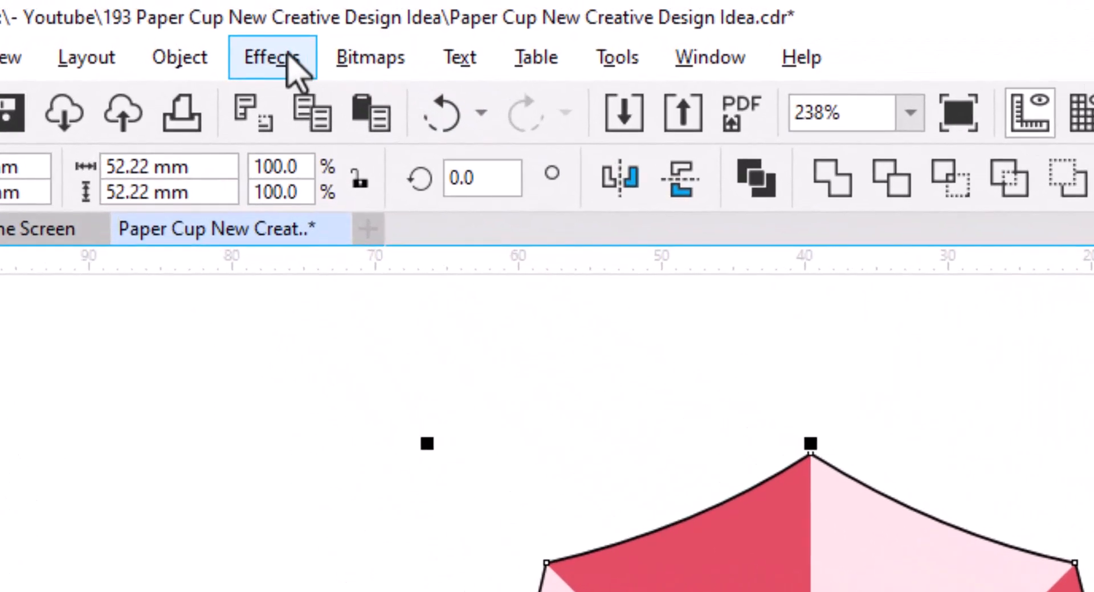
pyautogui.click(163, 20)
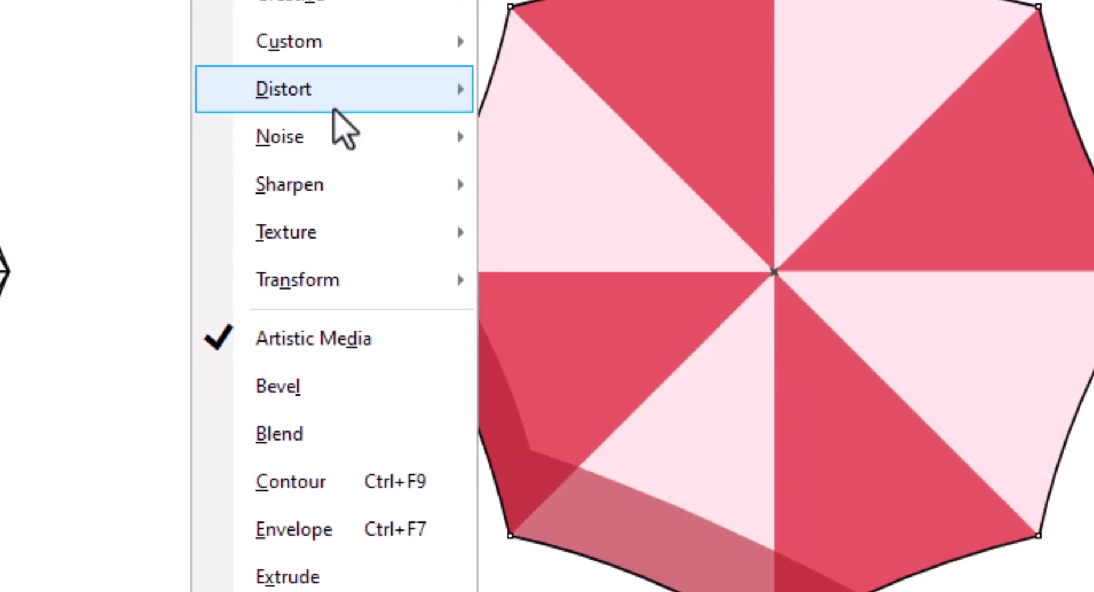
pyautogui.moveTo(368, 591)
pyautogui.click(627, 205)
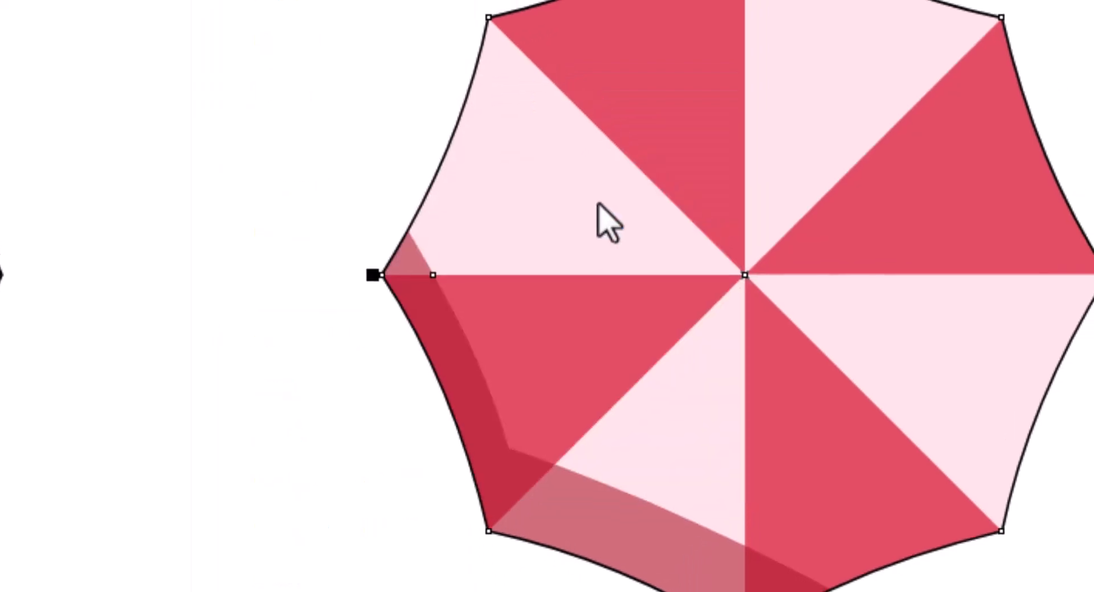
pyautogui.scroll(2, 432, 366)
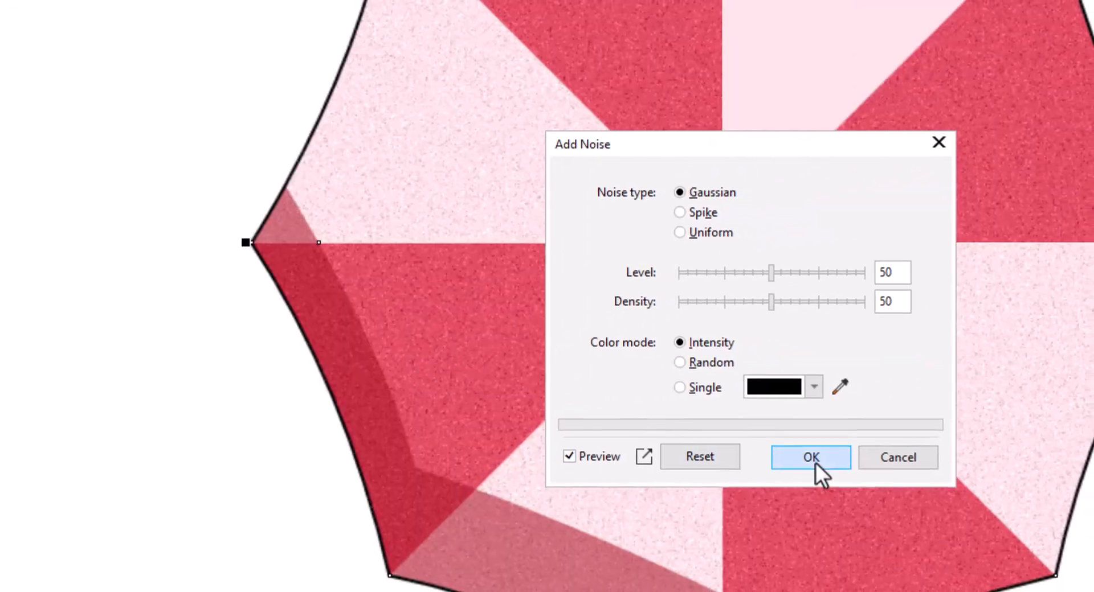
pyautogui.click(816, 465)
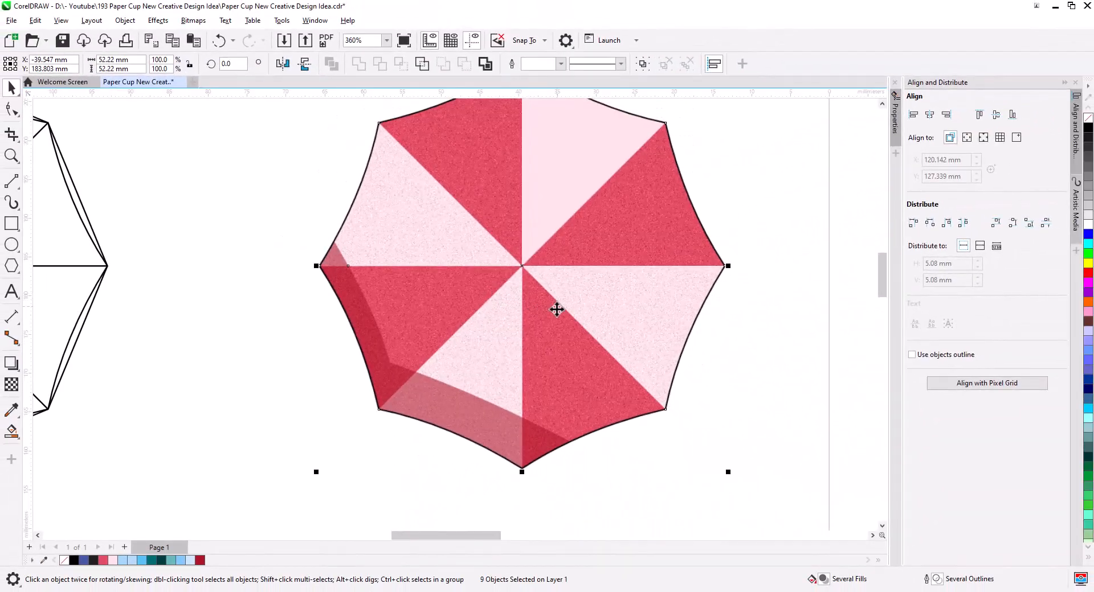
# Step: Add the same Gaussian noise, level 50 and density 50, to the remaining smooth pink panel at the umbrella's upper right
pyautogui.scroll(-1, 556, 310)
pyautogui.moveTo(501, 364); pyautogui.dragTo(425, 404)
pyautogui.moveTo(459, 132); pyautogui.dragTo(555, 298)
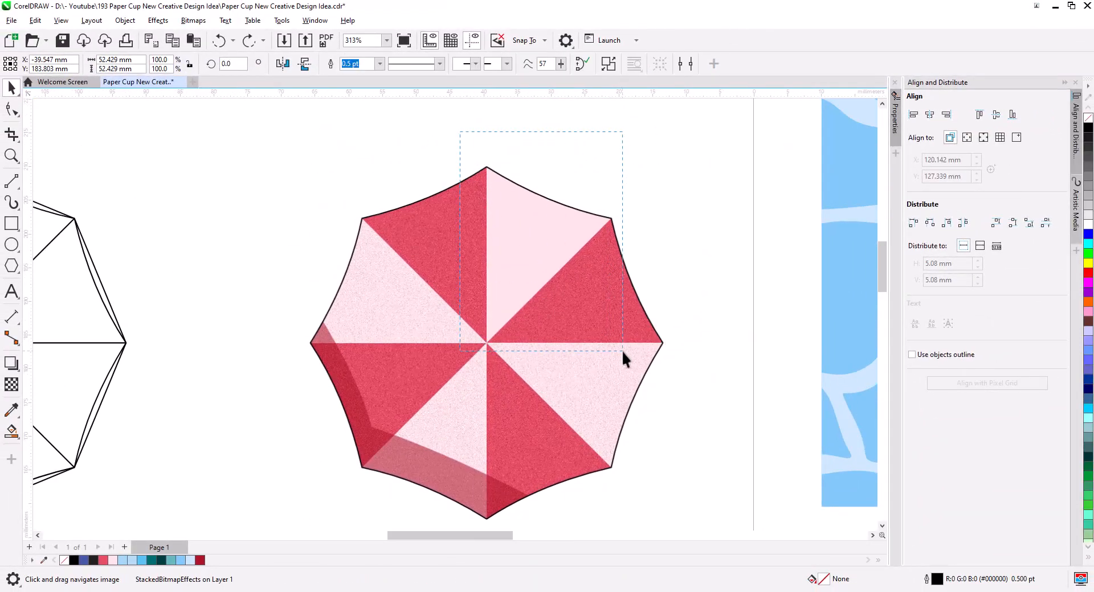
pyautogui.moveTo(624, 351); pyautogui.dragTo(622, 350)
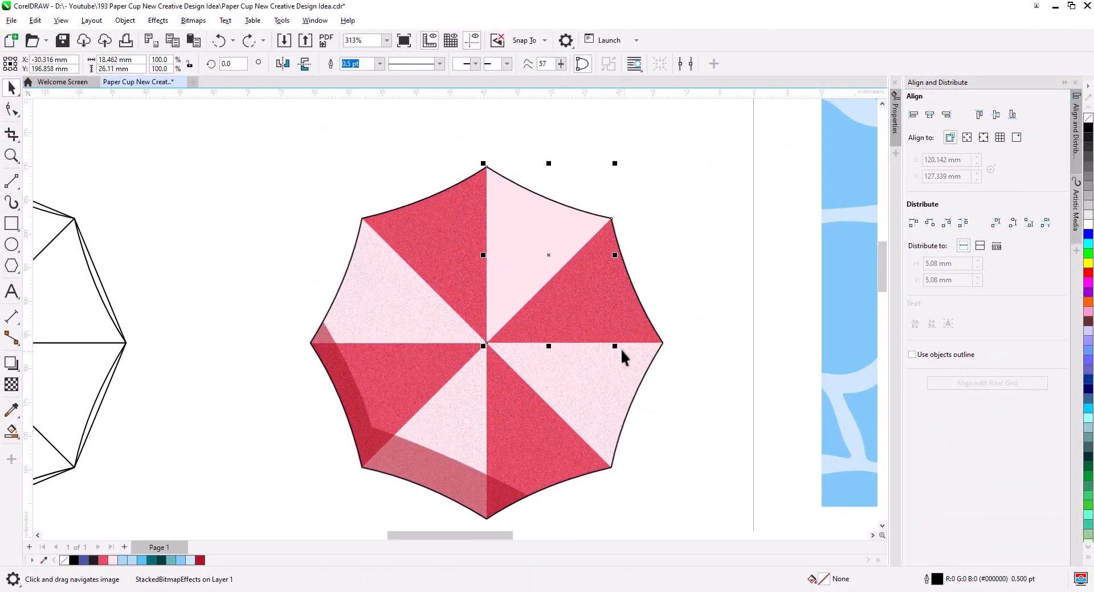
pyautogui.click(160, 22)
pyautogui.moveTo(215, 249)
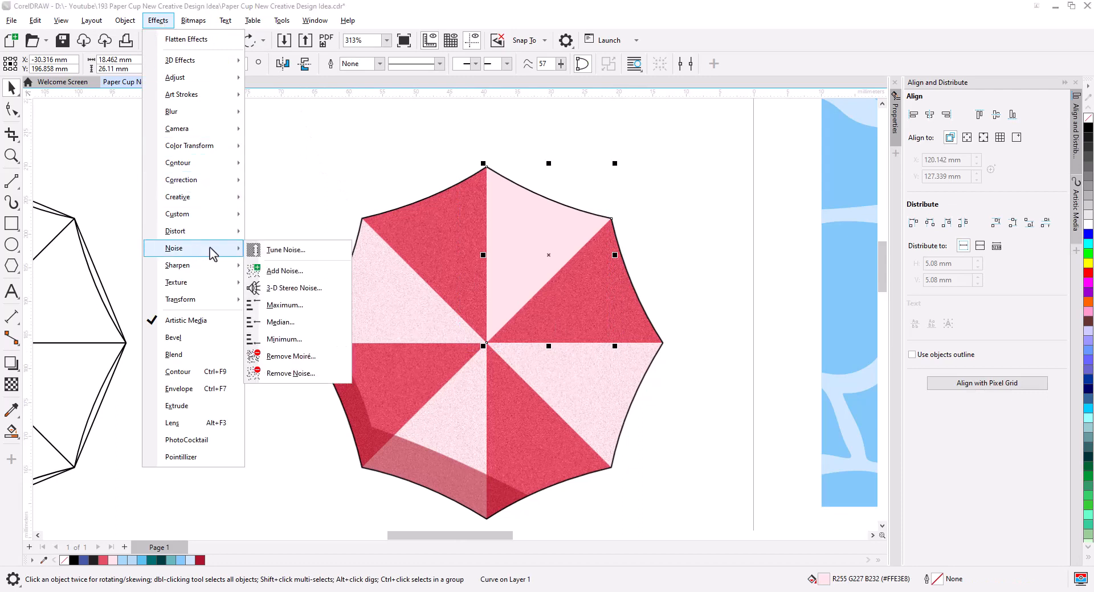
pyautogui.click(285, 271)
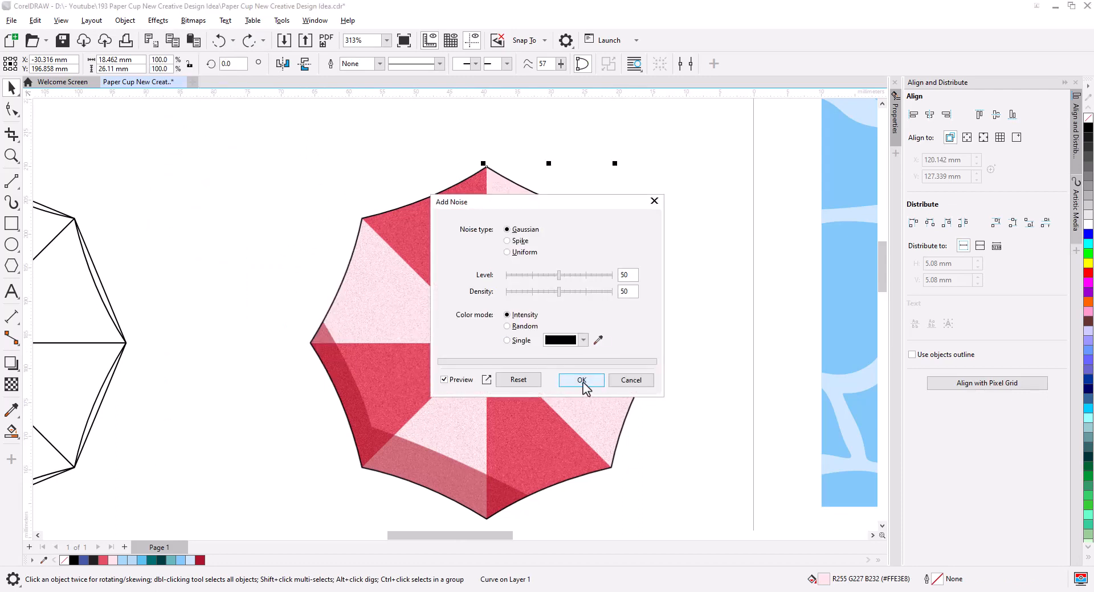
pyautogui.click(582, 381)
pyautogui.click(654, 213)
# Step: Select all the umbrella objects, including the outline, and group them
pyautogui.scroll(-1, 517, 222)
pyautogui.moveTo(547, 311); pyautogui.dragTo(516, 258)
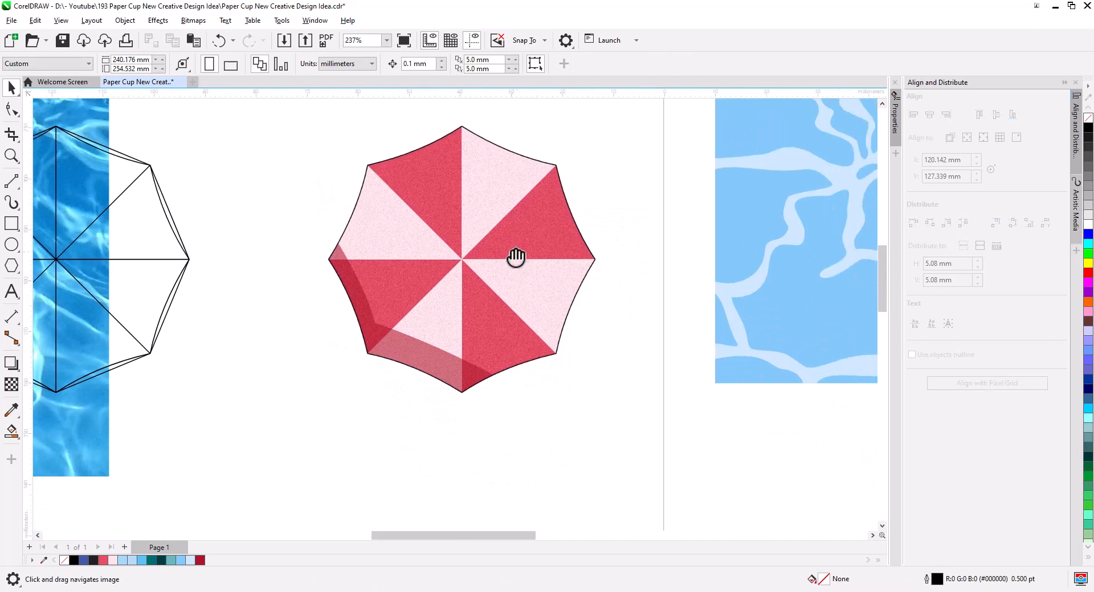
pyautogui.moveTo(250, 151); pyautogui.dragTo(232, 92)
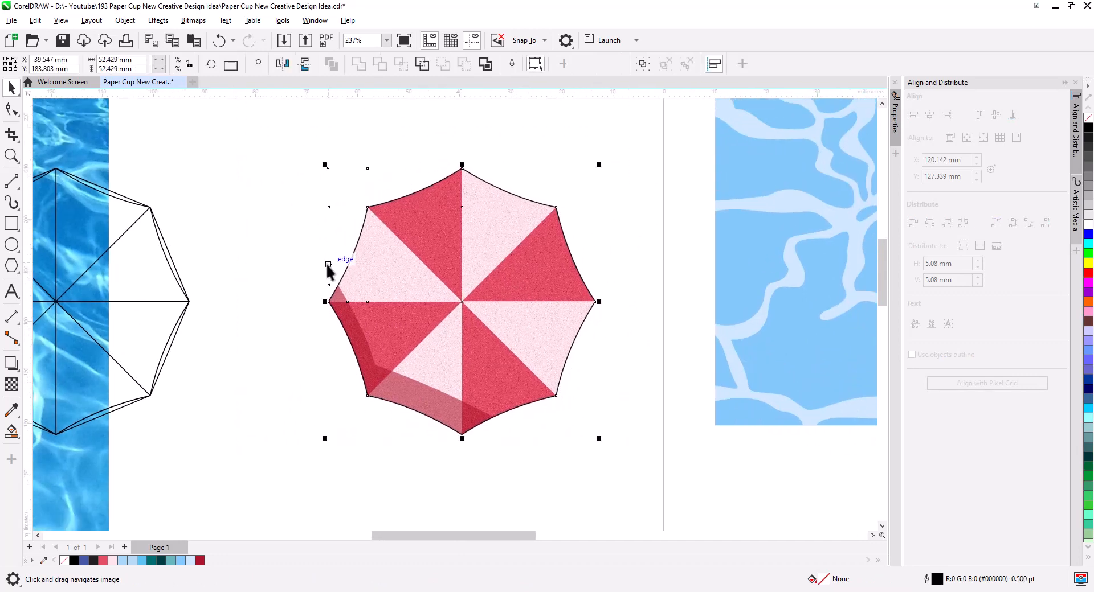
pyautogui.hotkey('ctrl', 'g')
# Step: Move the umbrella group onto the right part of the pool pattern and resize it to about 59 mm across
pyautogui.scroll(-2, 432, 307)
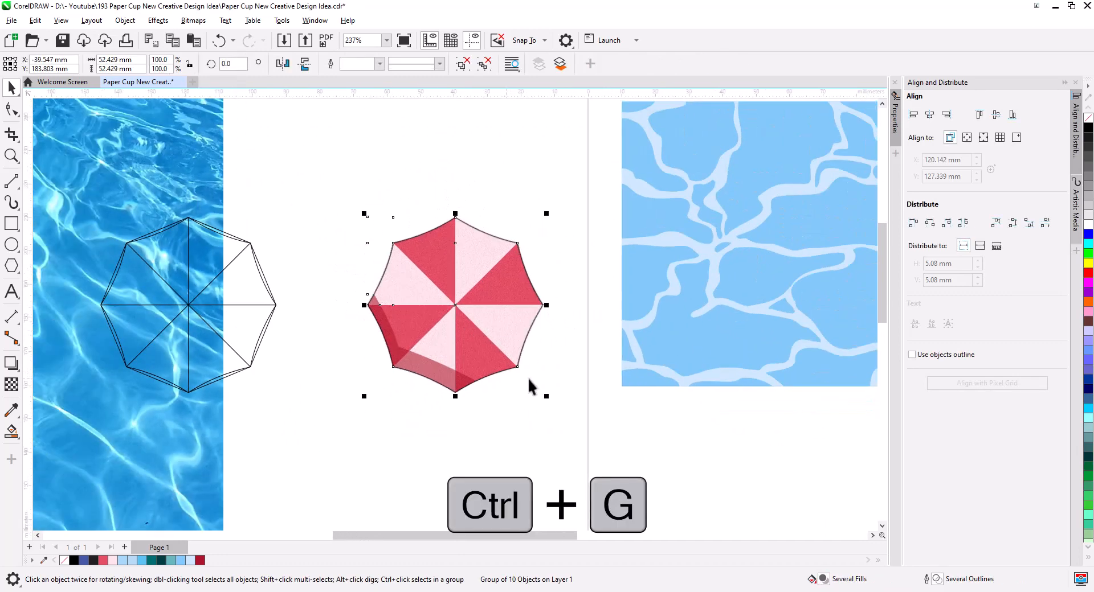
pyautogui.moveTo(546, 396); pyautogui.dragTo(518, 369)
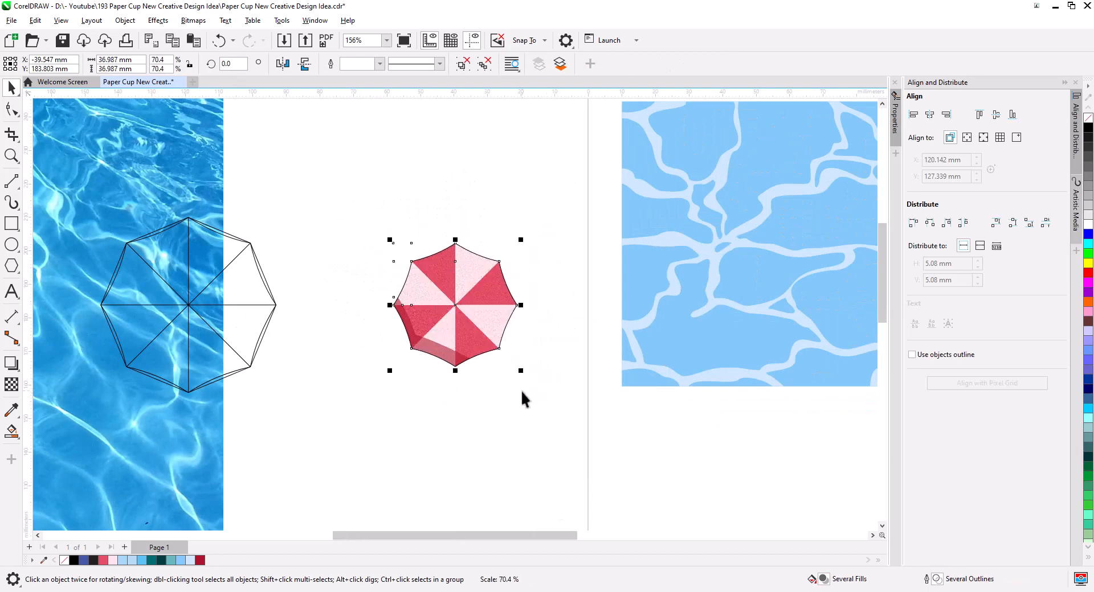
pyautogui.click(495, 379)
pyautogui.moveTo(461, 318); pyautogui.dragTo(809, 318)
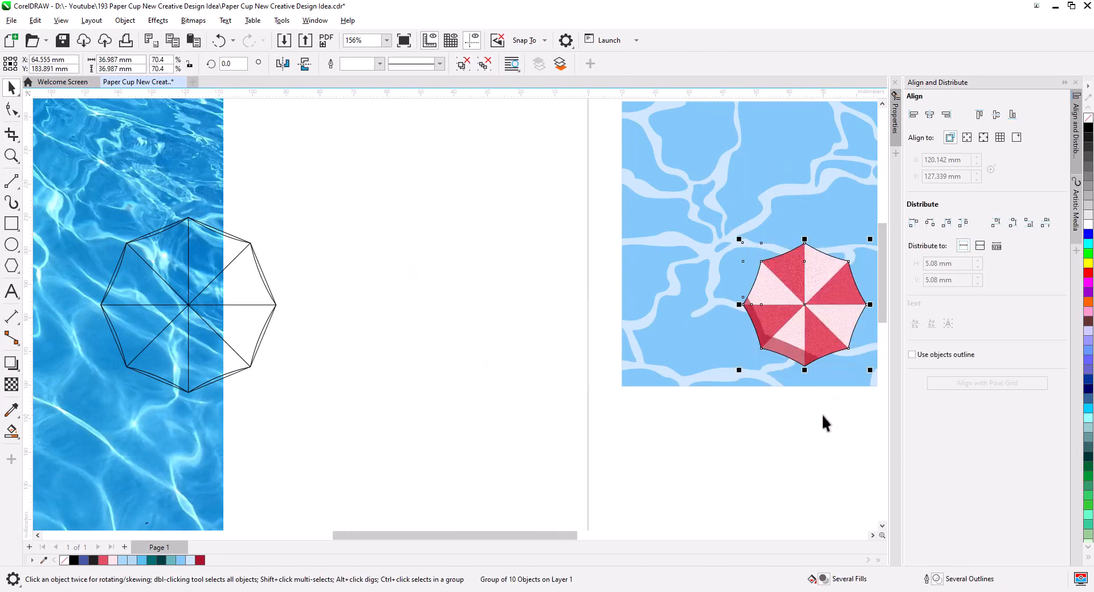
pyautogui.moveTo(807, 427); pyautogui.dragTo(279, 430)
pyautogui.moveTo(344, 375); pyautogui.dragTo(383, 413)
pyautogui.moveTo(314, 335); pyautogui.dragTo(567, 374)
pyautogui.moveTo(362, 368); pyautogui.dragTo(589, 407)
pyautogui.scroll(-1, 353, 325)
pyautogui.moveTo(360, 339); pyautogui.dragTo(476, 358)
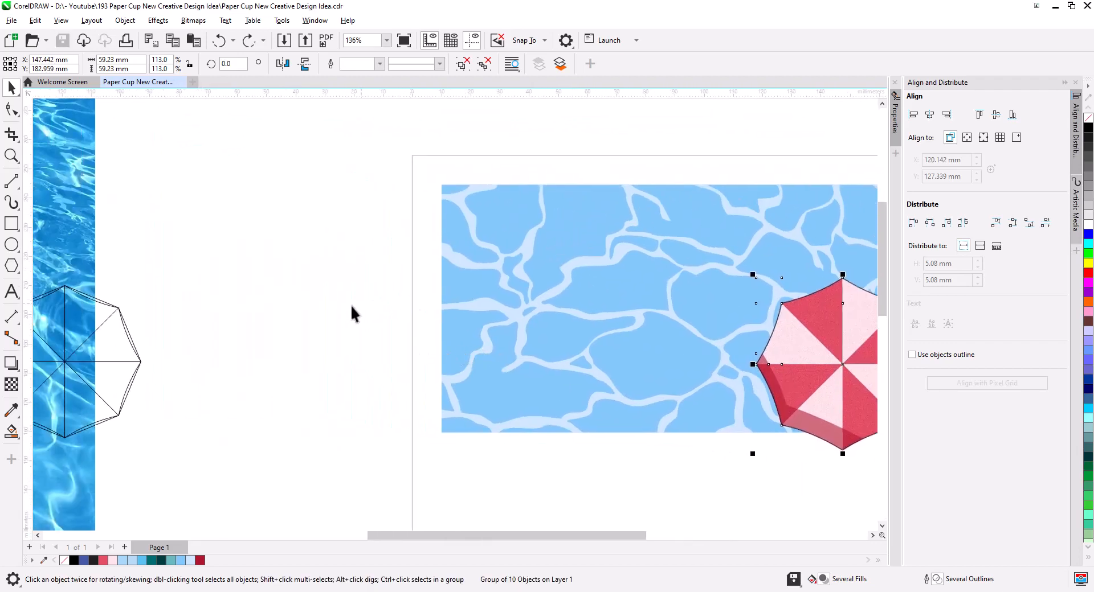
# Step: Draw a circle about 52 mm in diameter beside the page, add a concentric copy about 29 mm wide, and combine both into a ring
pyautogui.click(12, 245)
pyautogui.moveTo(241, 220); pyautogui.dragTo(394, 371)
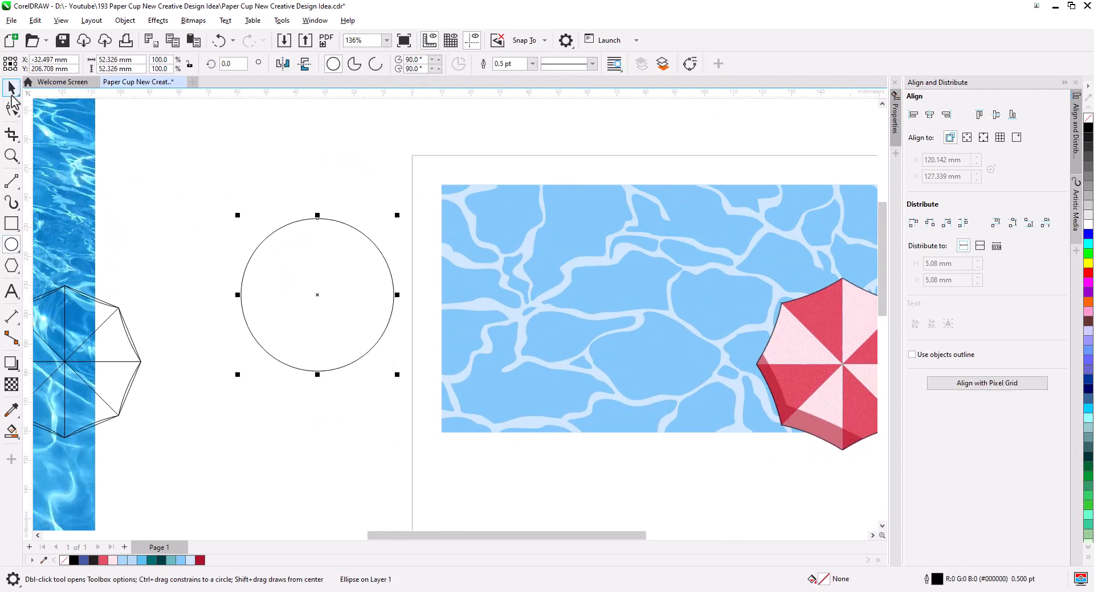
pyautogui.click(11, 88)
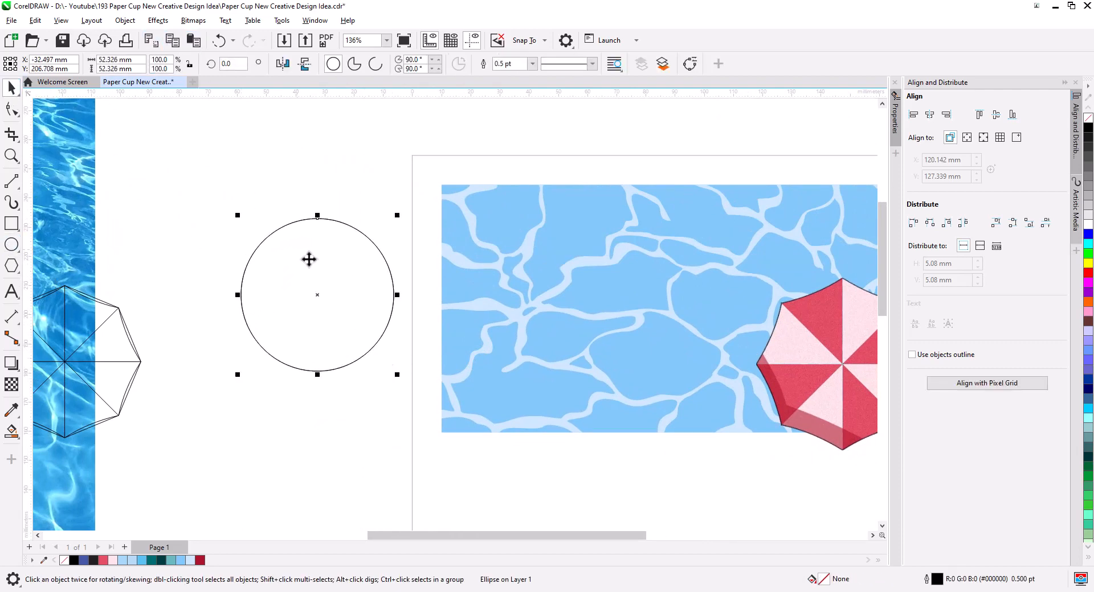
pyautogui.moveTo(397, 377); pyautogui.dragTo(364, 365)
pyautogui.hotkey('ctrl', 'l')
pyautogui.scroll(2, 278, 429)
pyautogui.moveTo(320, 392); pyautogui.dragTo(373, 432)
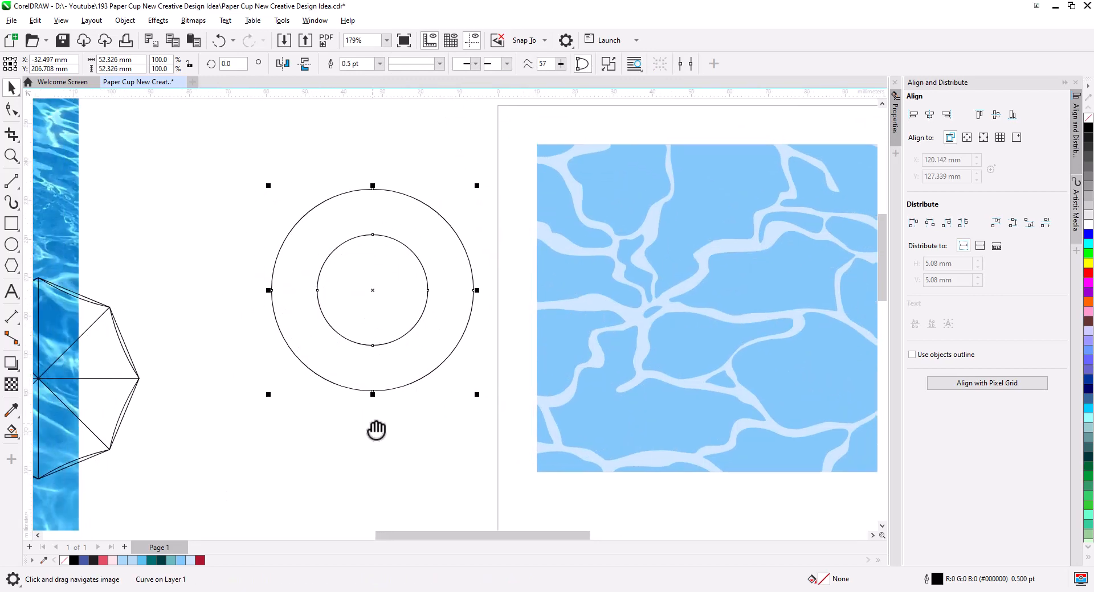
# Step: Separate the two circles and duplicate the smaller one in place
pyautogui.hotkey('ctrl', 'k')
pyautogui.click(408, 421)
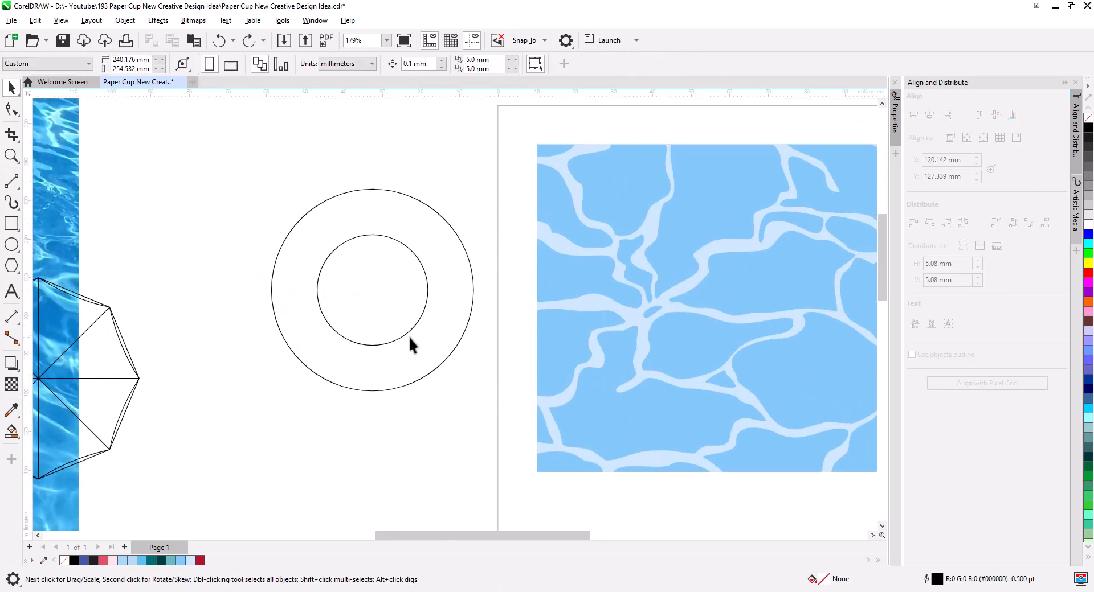
pyautogui.click(408, 335)
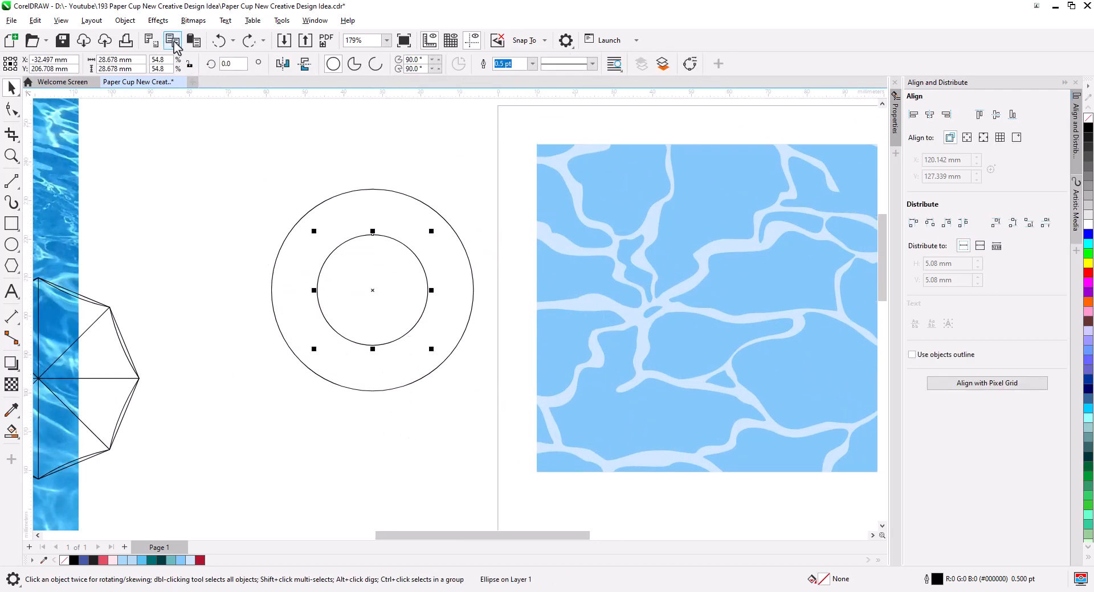
pyautogui.click(195, 42)
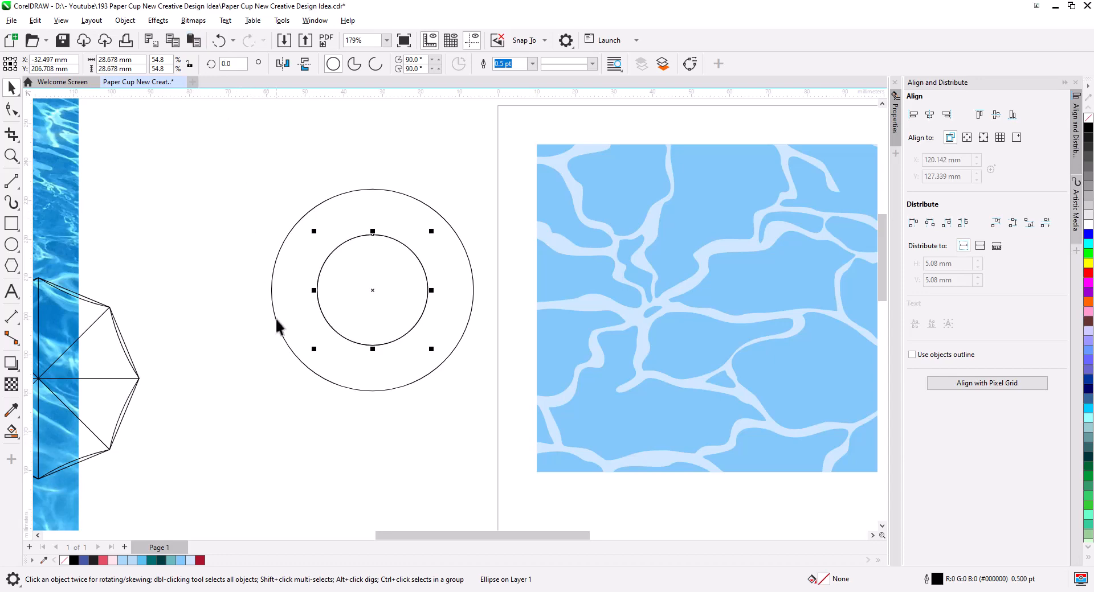
pyautogui.moveTo(374, 290); pyautogui.dragTo(219, 415)
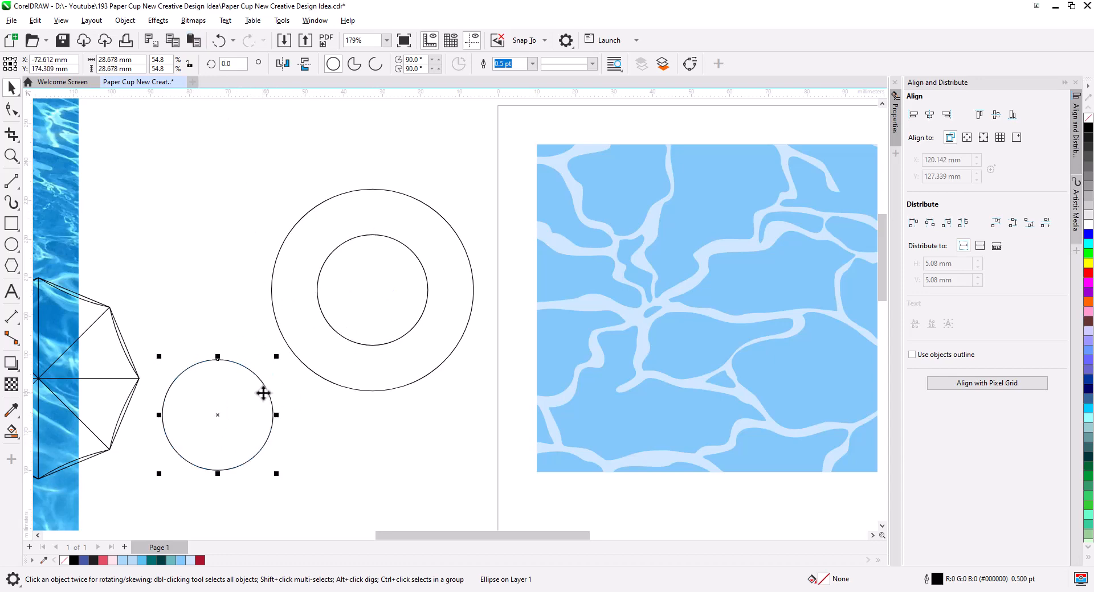
pyautogui.hotkey('ctrl', 'z')
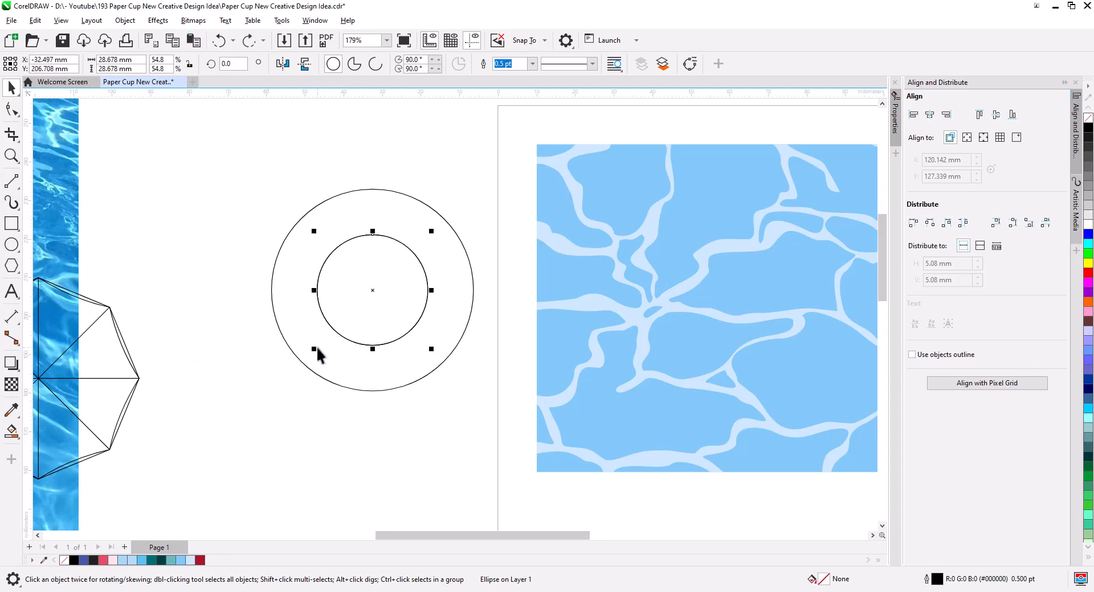
# Step: Enlarge the duplicate circle to about 33 mm toward the lower left and Smart Fill the resulting crescent with blue, C83 M74 Y0 K0
pyautogui.moveTo(314, 350); pyautogui.dragTo(299, 364)
pyautogui.moveTo(417, 267)
pyautogui.mouseDown()
pyautogui.moveTo(426, 274)
pyautogui.moveTo(420, 265)
pyautogui.mouseUp()
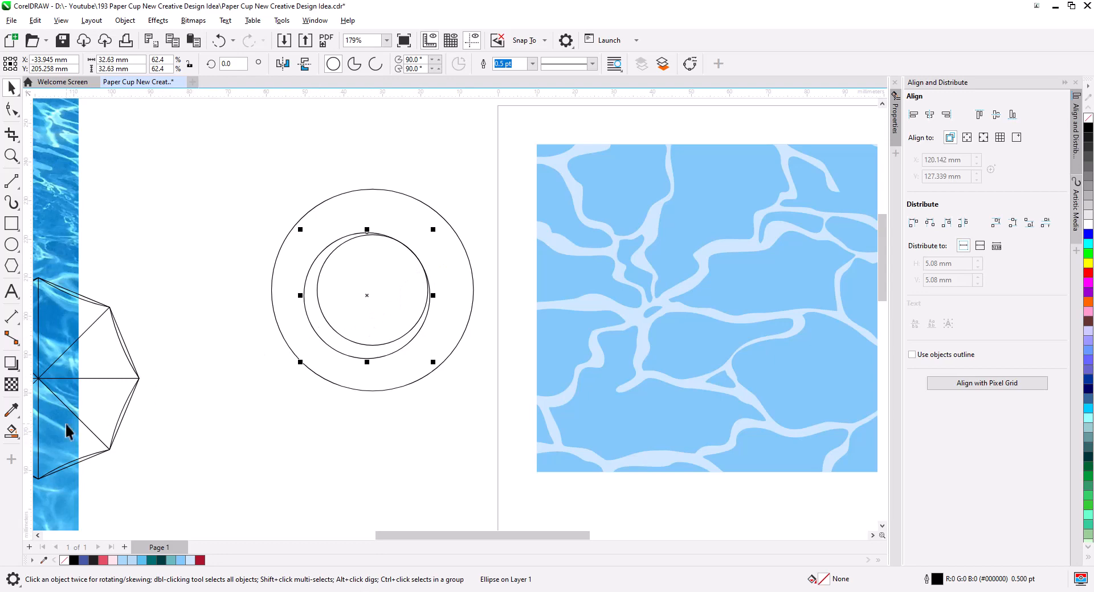
pyautogui.click(11, 431)
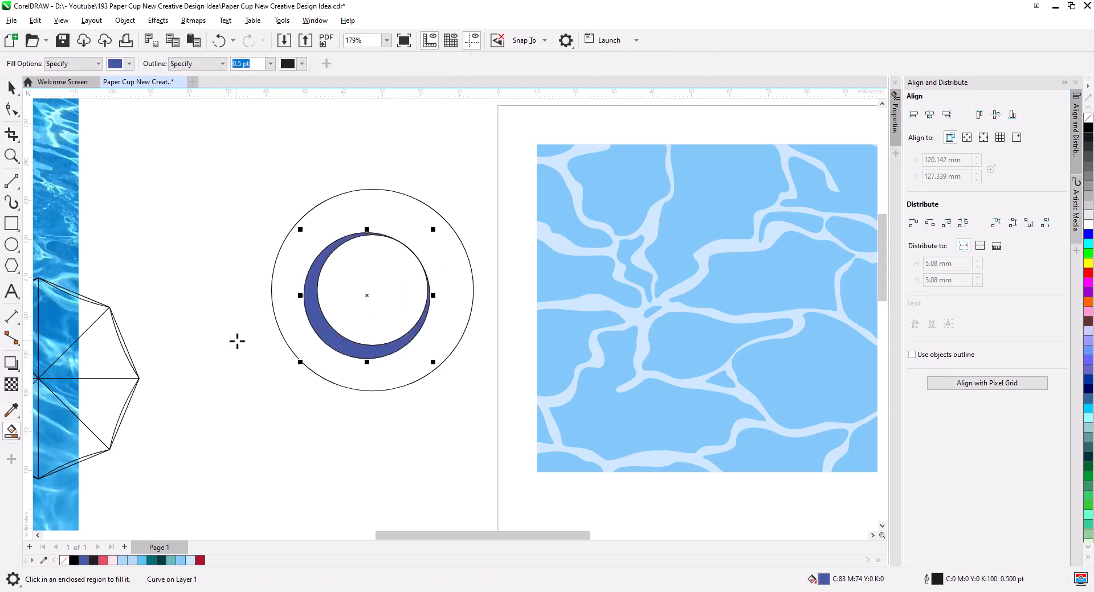
pyautogui.click(11, 89)
# Step: Fill the large ring around the blue crescent with coral red R225 G79 B98
pyautogui.click(369, 293)
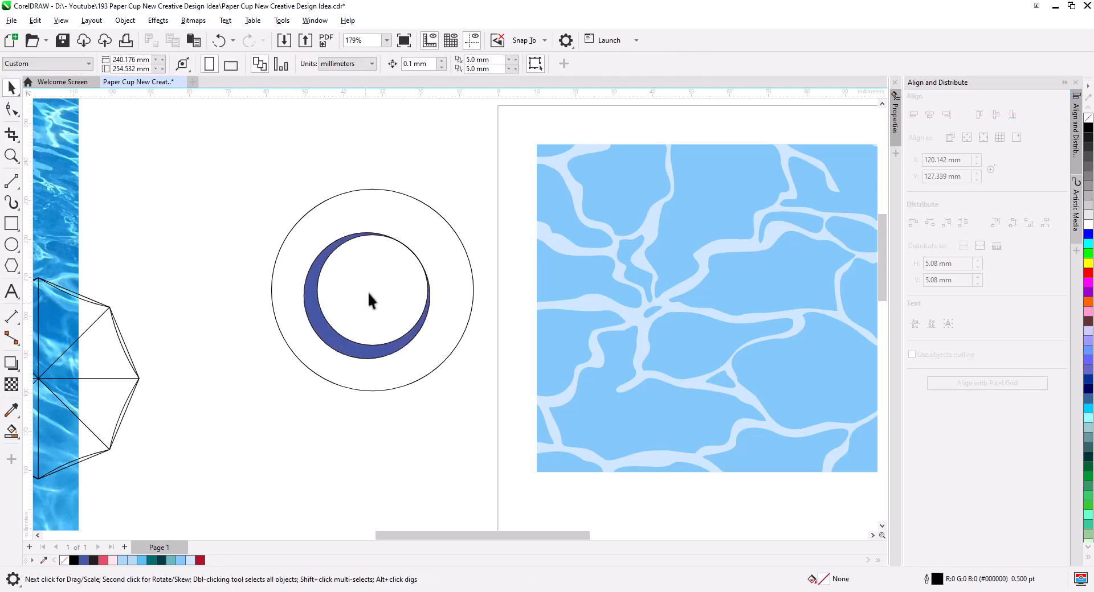
pyautogui.click(402, 283)
pyautogui.click(412, 281)
pyautogui.moveTo(413, 317); pyautogui.dragTo(399, 311)
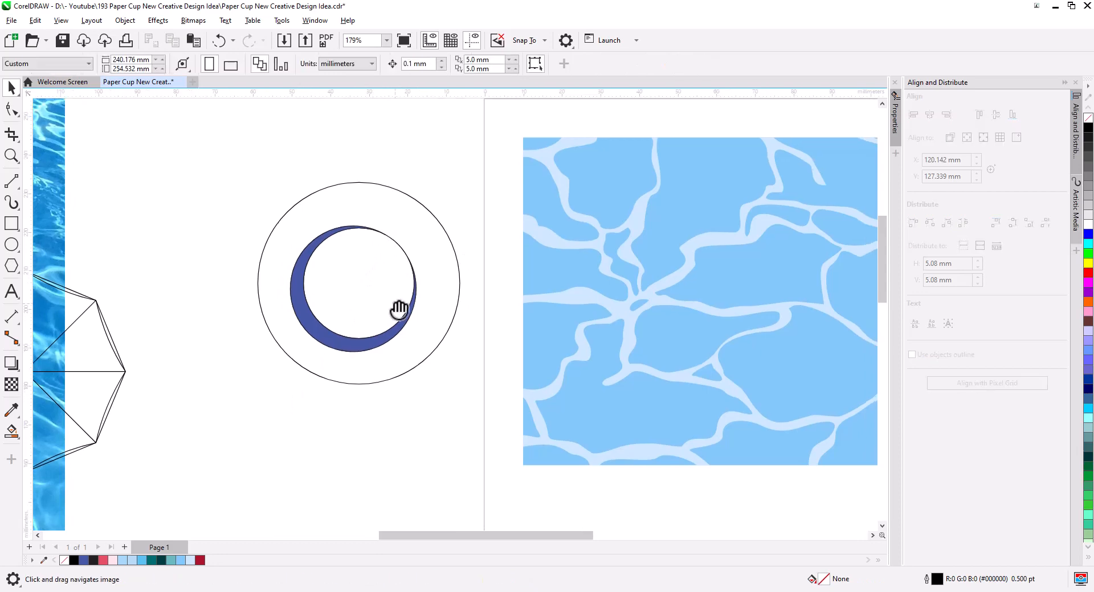
pyautogui.click(399, 245)
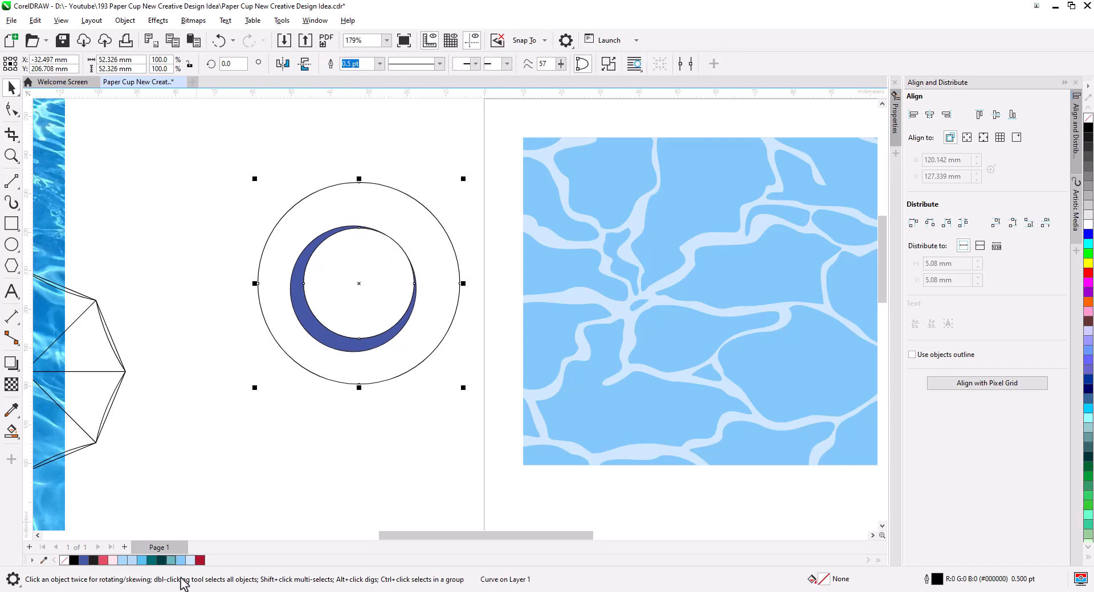
pyautogui.click(200, 561)
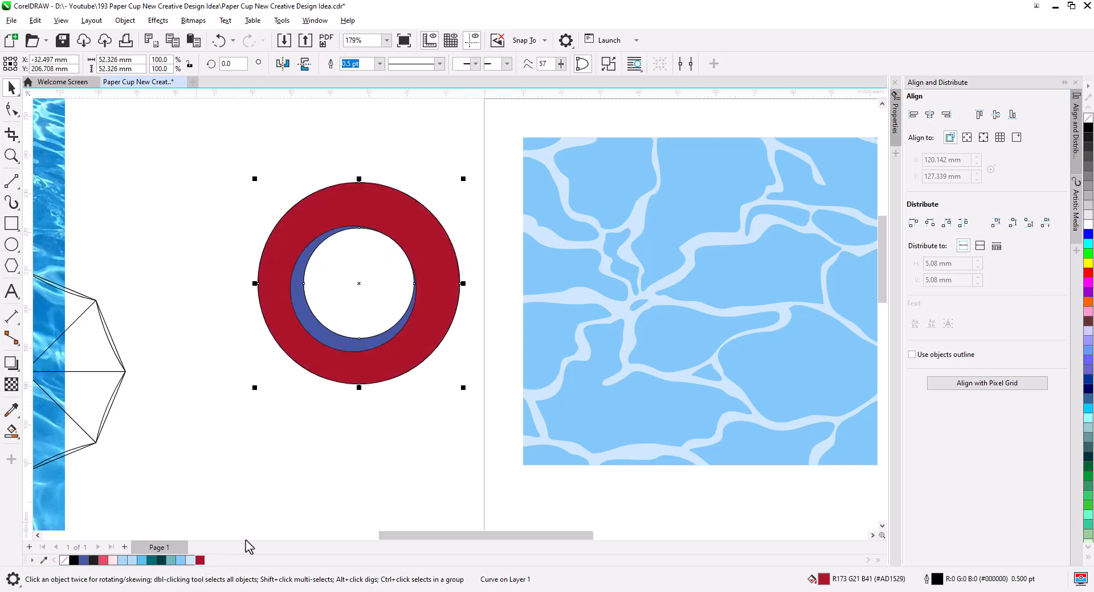
pyautogui.click(105, 561)
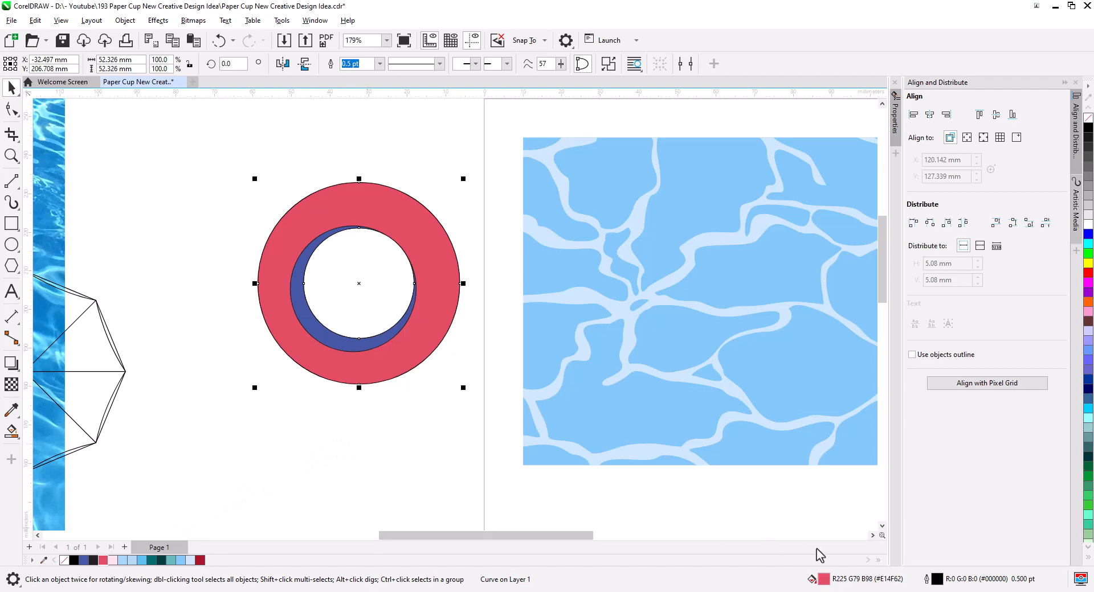
# Step: Fill the inner crescent with dark red R173 G21 B41 and remove the outlines from the ring and the crescent
pyautogui.click(338, 347)
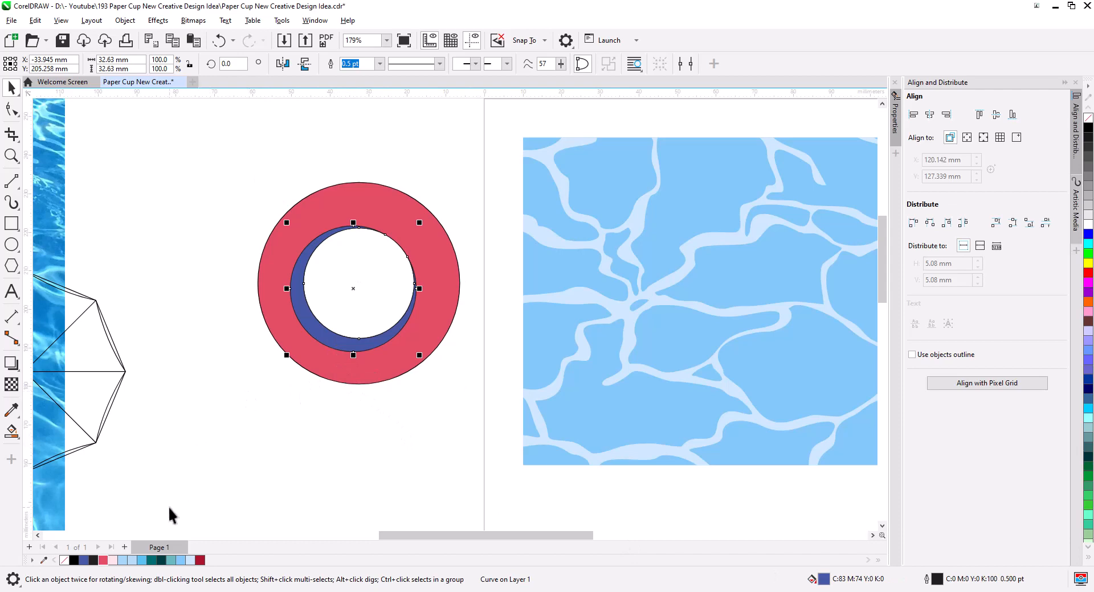
pyautogui.click(200, 560)
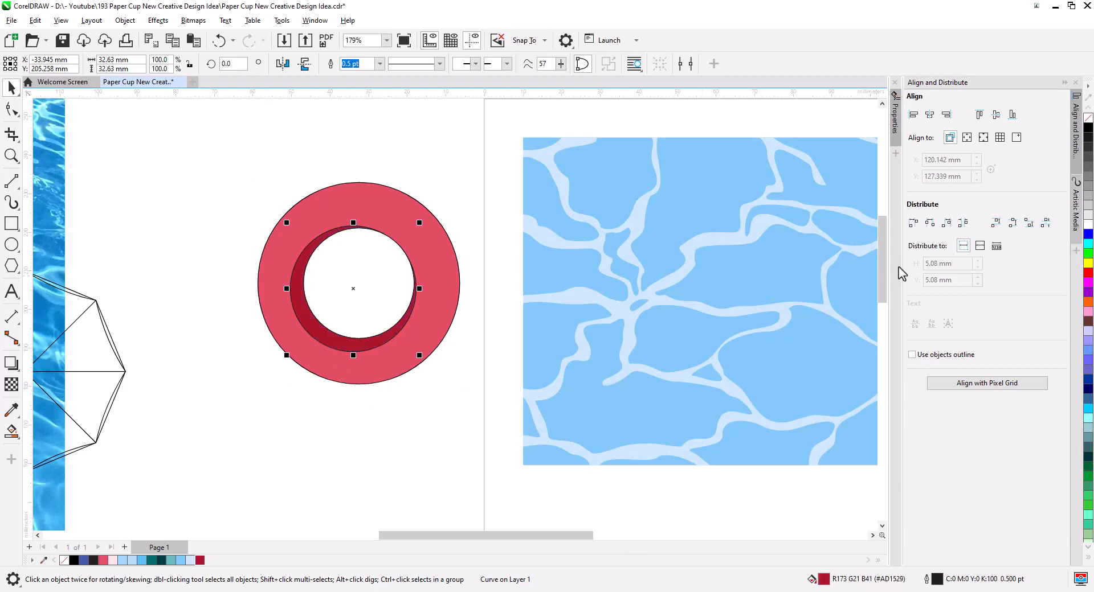
pyautogui.click(475, 418)
pyautogui.moveTo(208, 147); pyautogui.dragTo(208, 146)
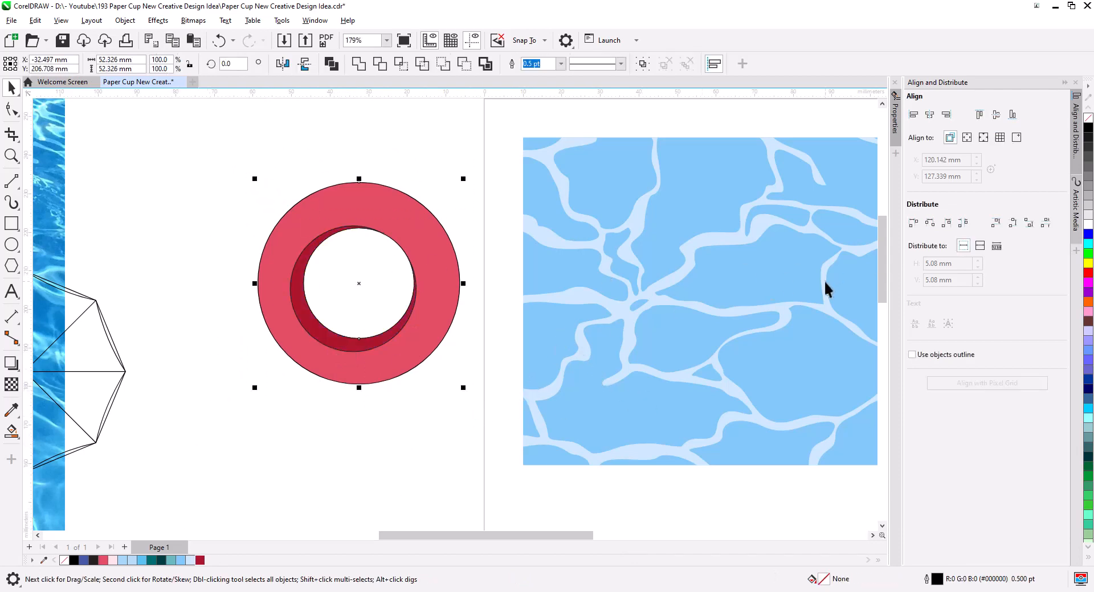
# Step: Apply a uniform transparency of 34 to the dark red crescent
pyautogui.click(335, 343)
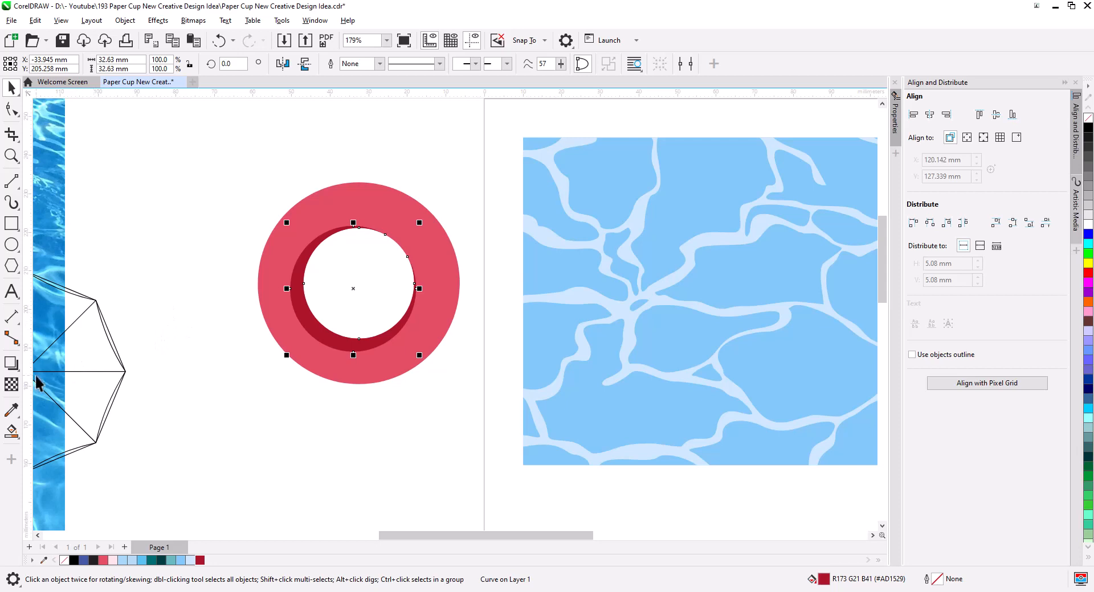
pyautogui.click(12, 385)
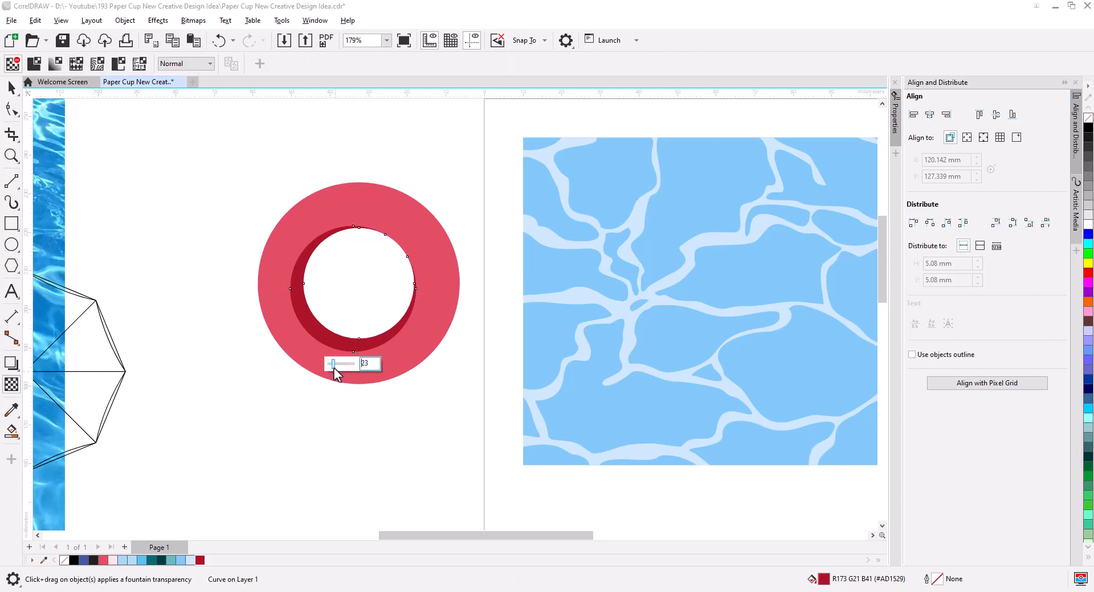
pyautogui.moveTo(333, 368); pyautogui.dragTo(336, 368)
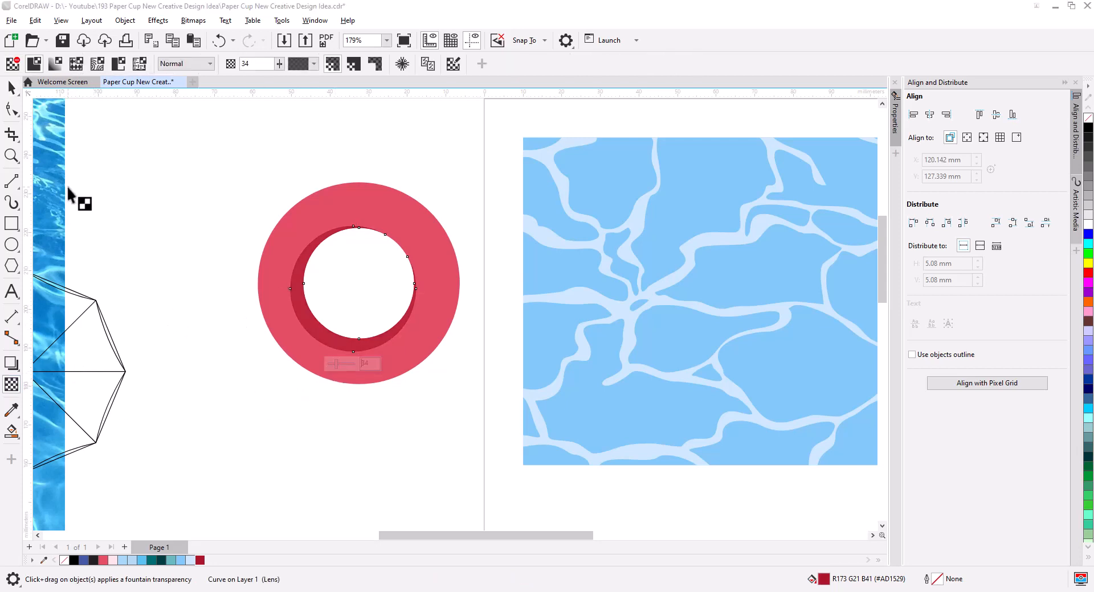
pyautogui.click(12, 87)
# Step: Change the ring's uniform fill to a deeper red, R201 G44 B65 (#C92C41)
pyautogui.click(333, 211)
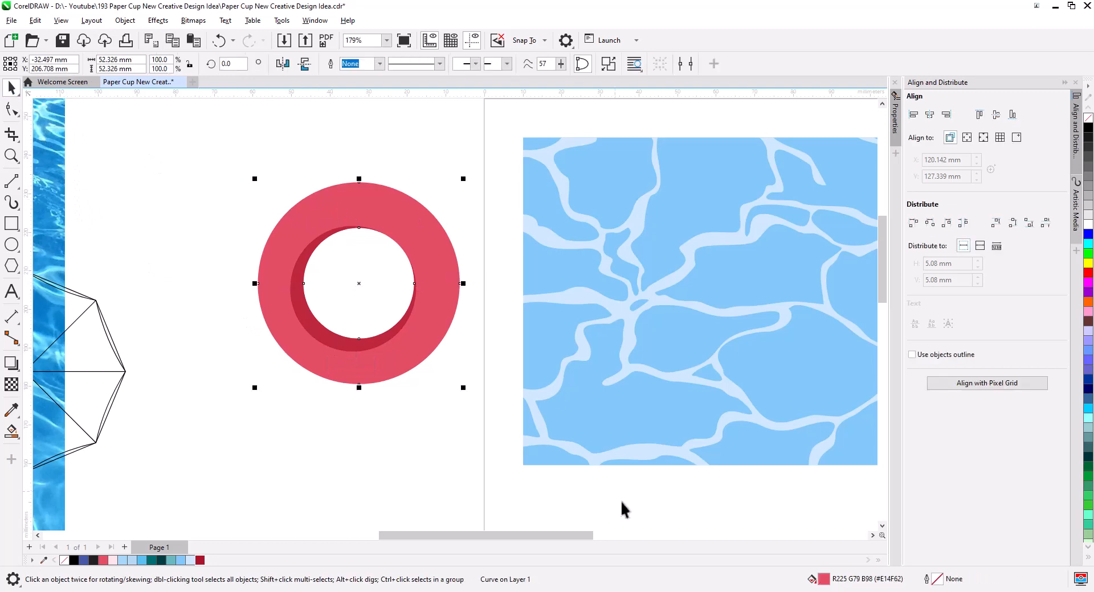
pyautogui.doubleClick(823, 581)
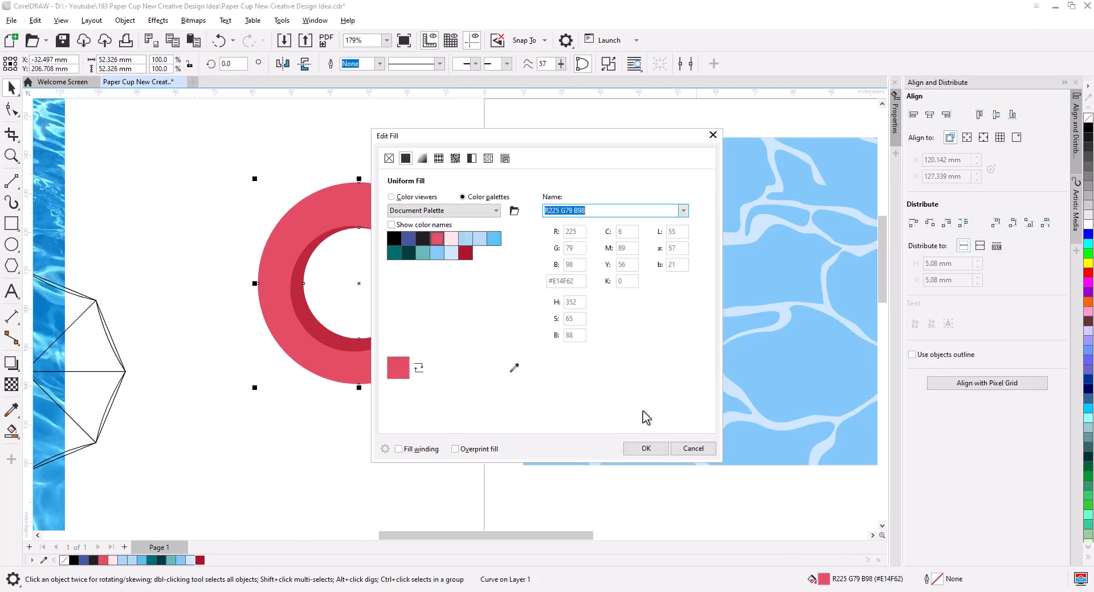
pyautogui.click(414, 197)
pyautogui.moveTo(471, 147); pyautogui.dragTo(717, 198)
pyautogui.moveTo(718, 291); pyautogui.dragTo(734, 302)
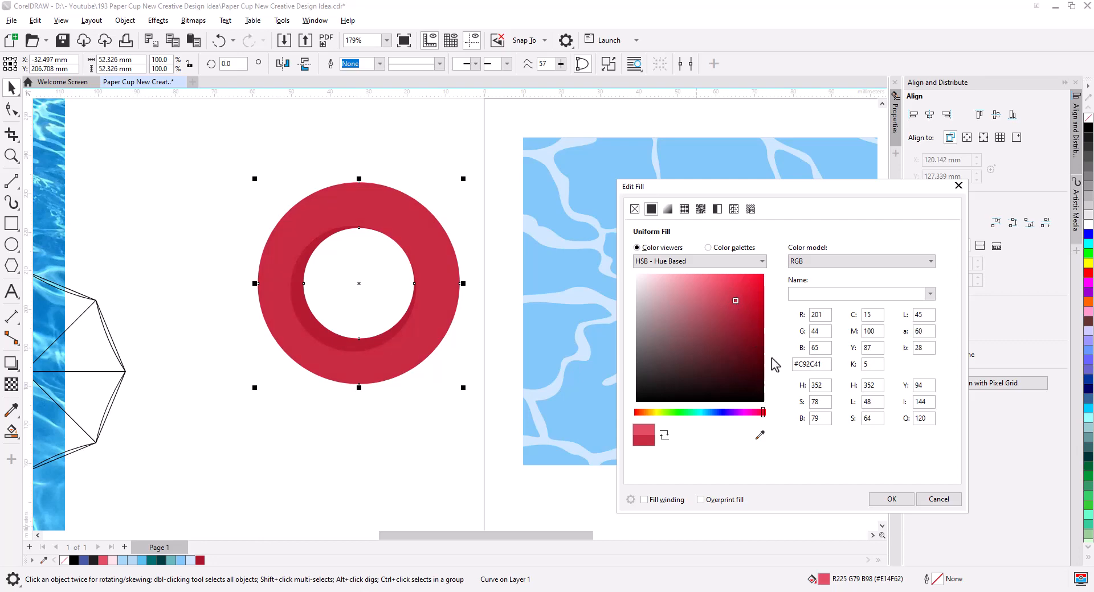
pyautogui.click(890, 499)
# Step: Set the dark red crescent's transparency to 13
pyautogui.click(333, 344)
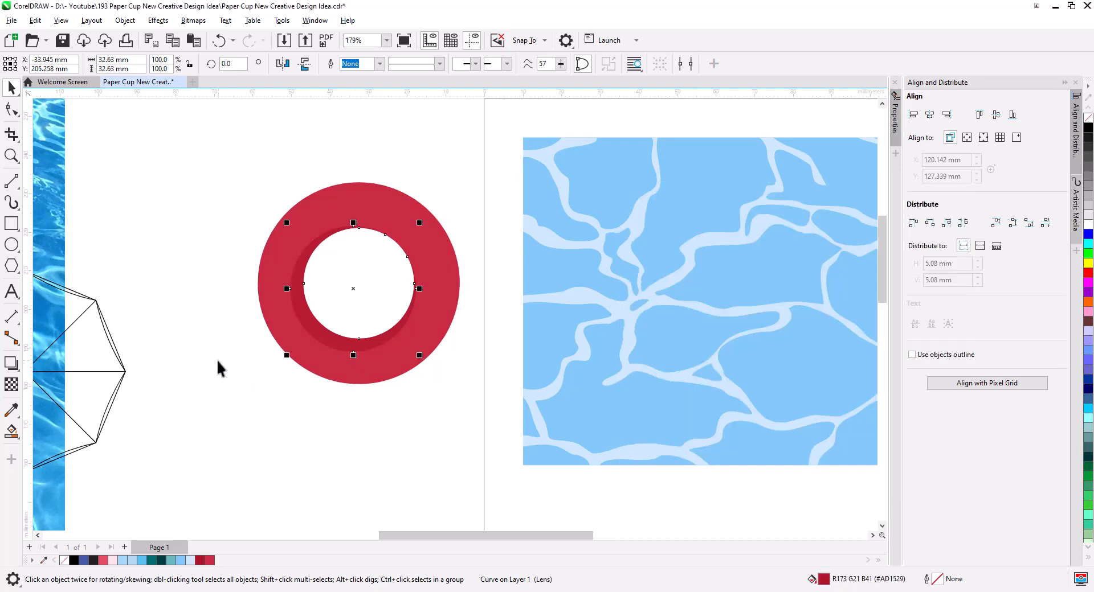
pyautogui.click(11, 386)
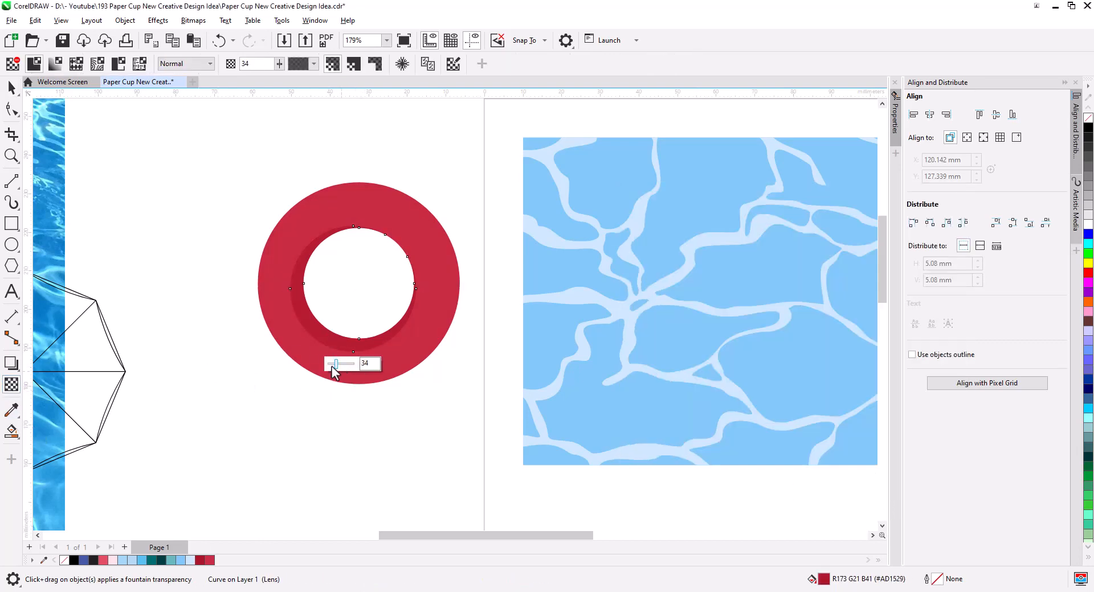
pyautogui.moveTo(335, 368); pyautogui.dragTo(329, 366)
pyautogui.click(11, 87)
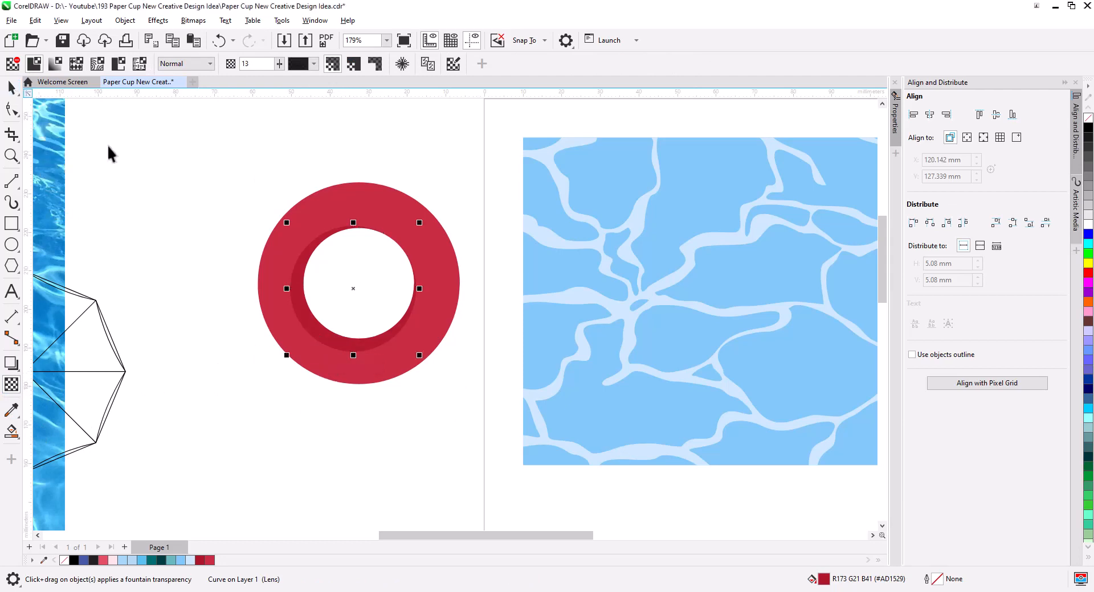
pyautogui.click(110, 154)
# Step: Draw a closed two-line shape about 16 by 19 mm on the ring's upper right and bend it into a thin curved highlight
pyautogui.scroll(3, 453, 265)
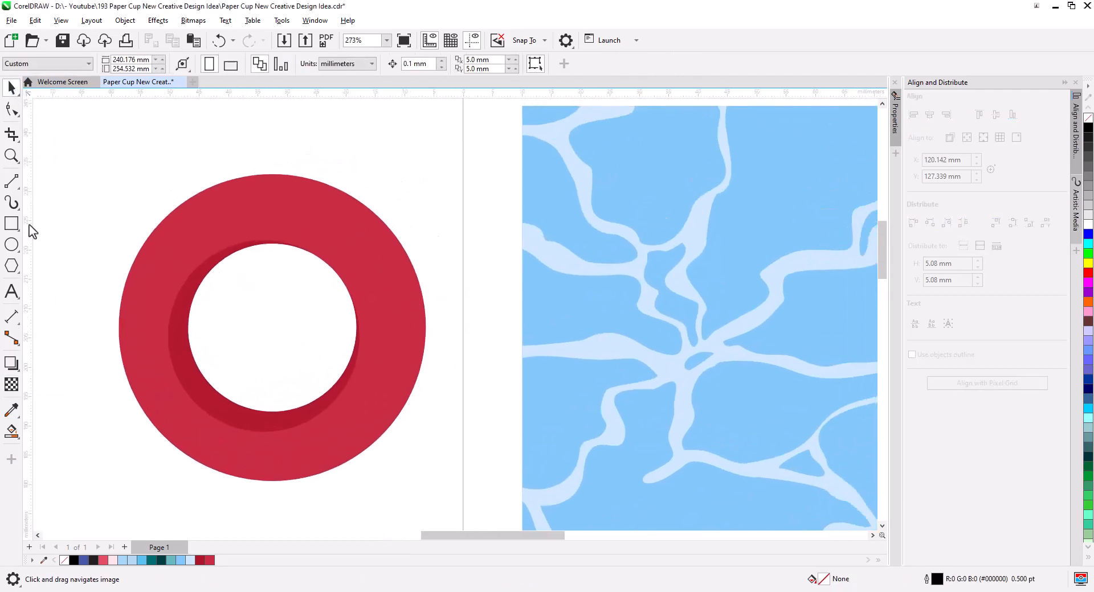
pyautogui.click(11, 183)
pyautogui.moveTo(307, 200)
pyautogui.mouseDown()
pyautogui.moveTo(410, 298)
pyautogui.moveTo(410, 316)
pyautogui.moveTo(305, 197)
pyautogui.mouseUp()
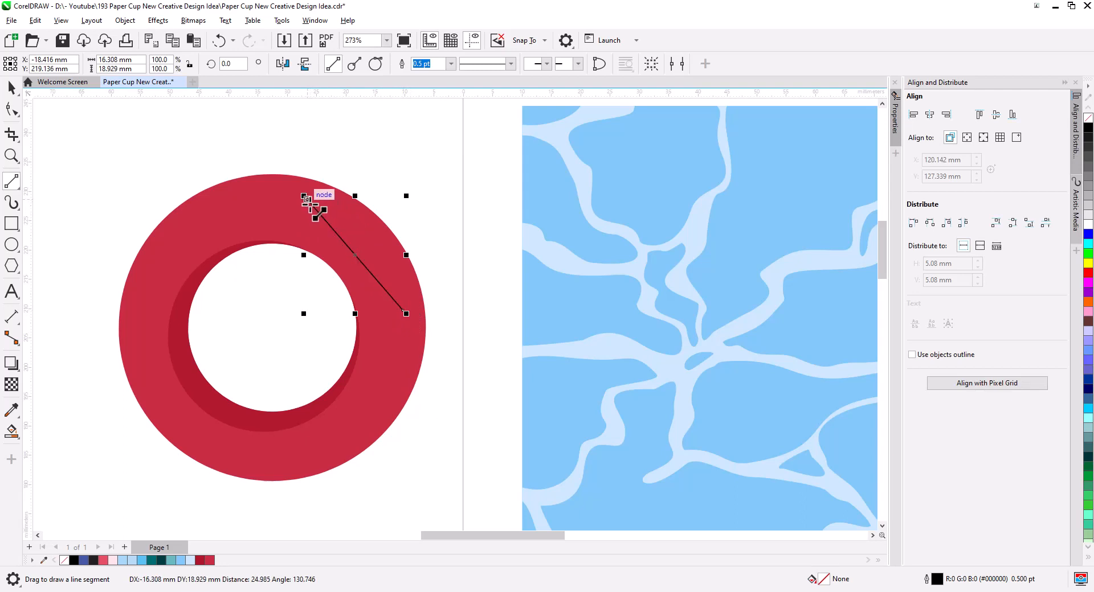
pyautogui.click(12, 111)
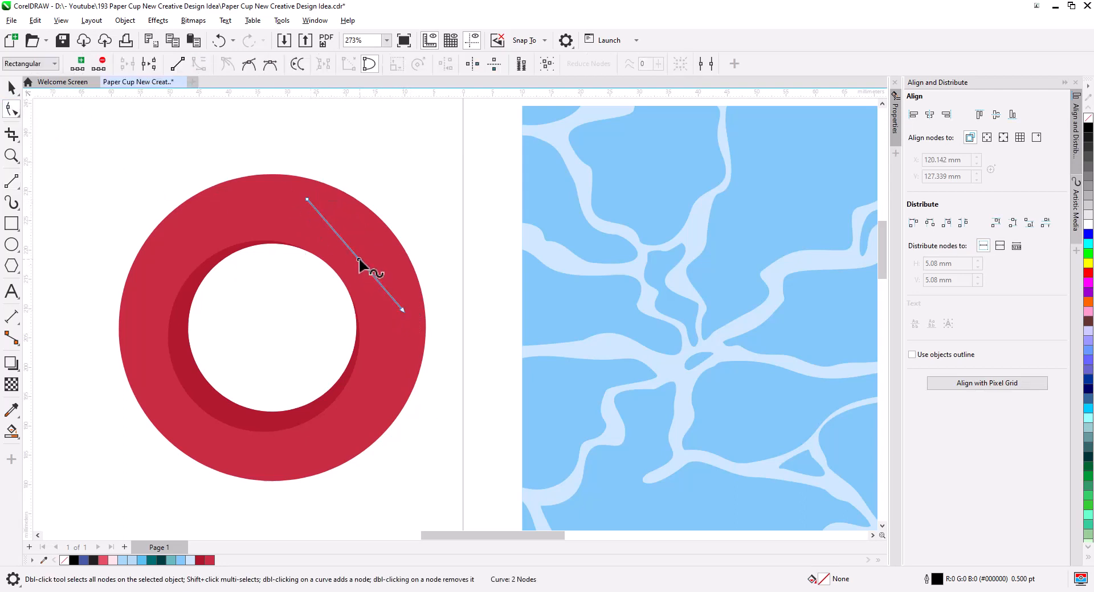
pyautogui.moveTo(358, 257)
pyautogui.mouseDown()
pyautogui.moveTo(377, 241)
pyautogui.moveTo(371, 250)
pyautogui.mouseUp()
# Step: Fill the curved highlight with white, remove its outline and apply a uniform transparency of 43
pyautogui.click(11, 88)
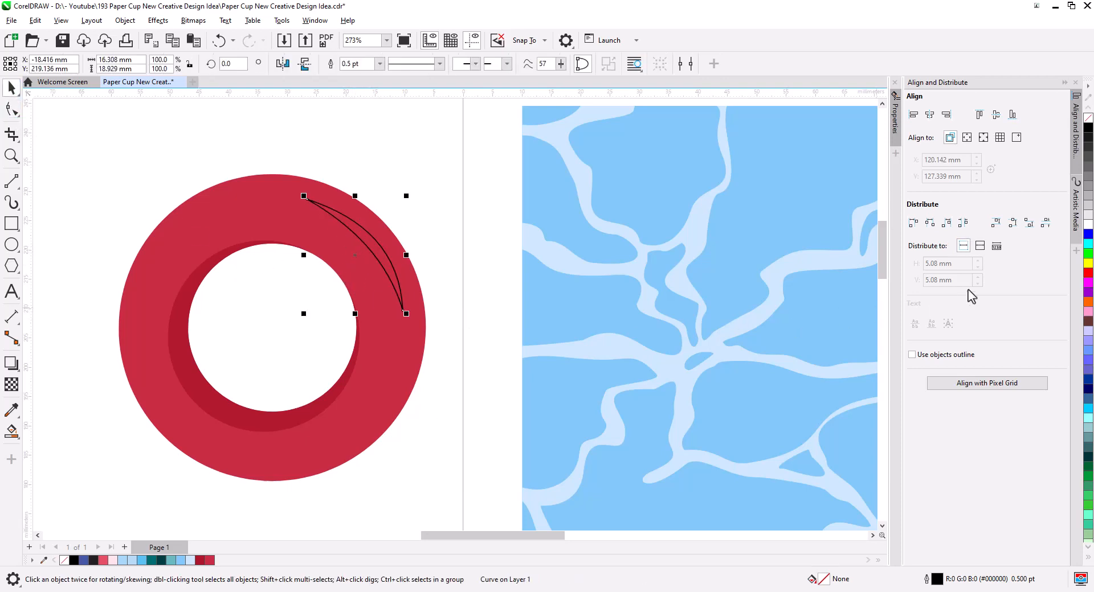
pyautogui.click(1088, 224)
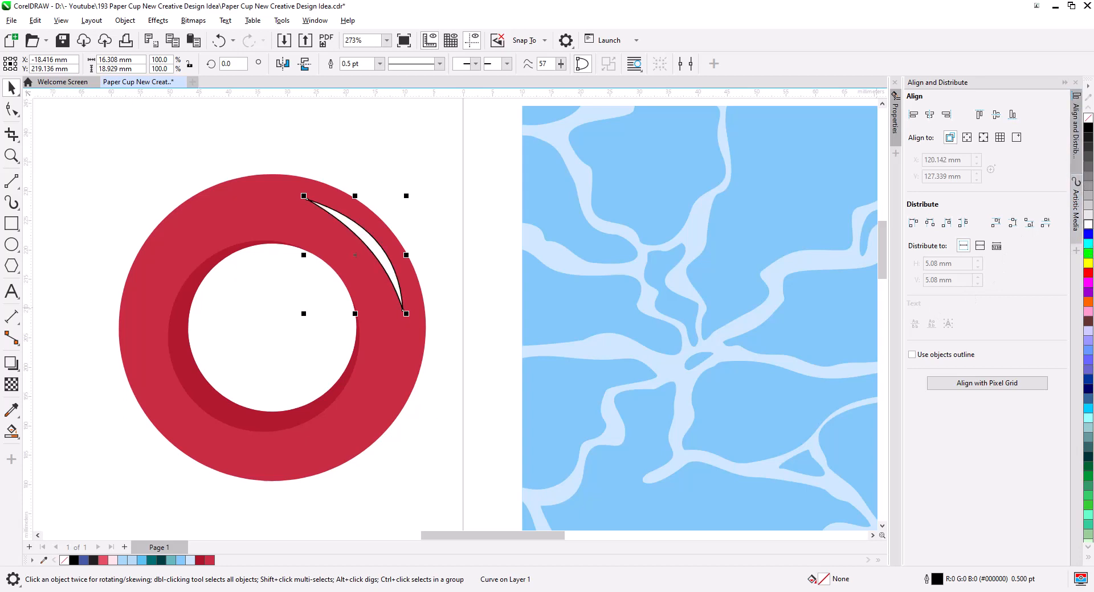
pyautogui.rightClick(1088, 118)
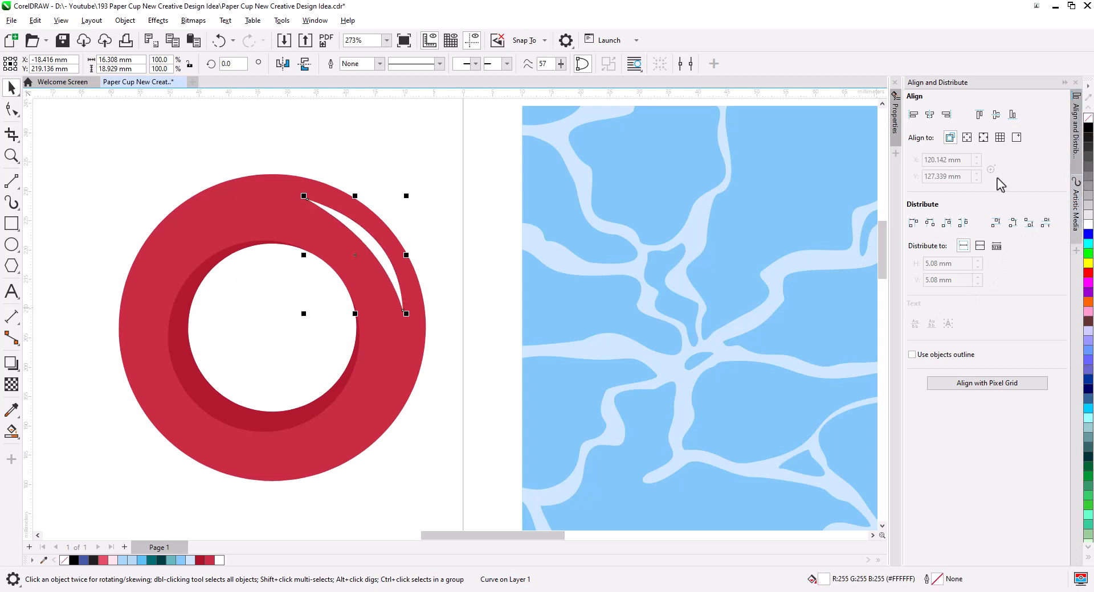
pyautogui.click(11, 385)
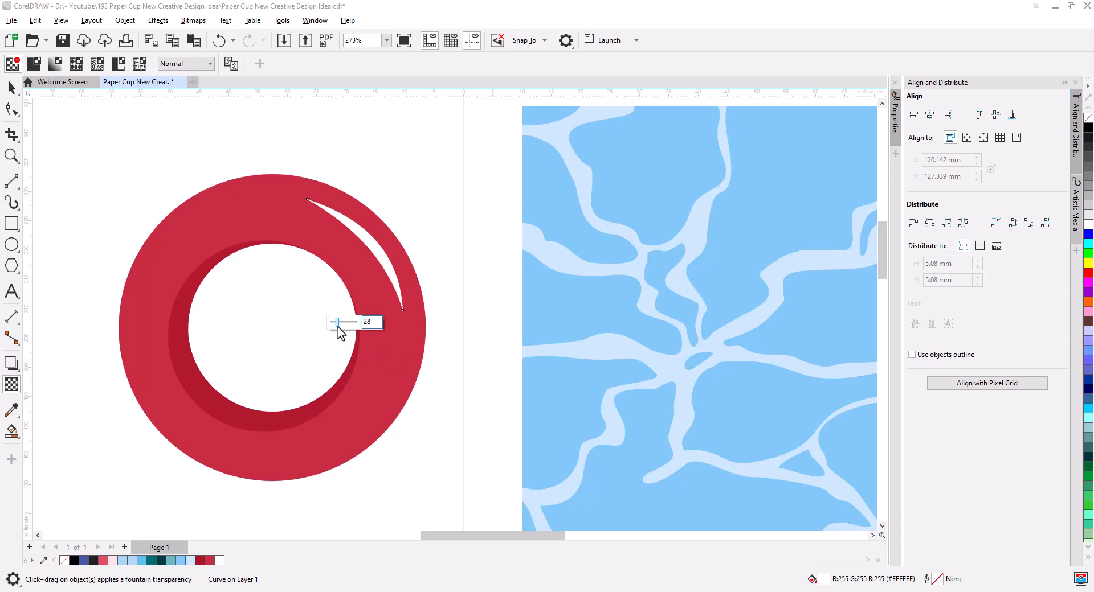
pyautogui.moveTo(337, 327); pyautogui.dragTo(341, 327)
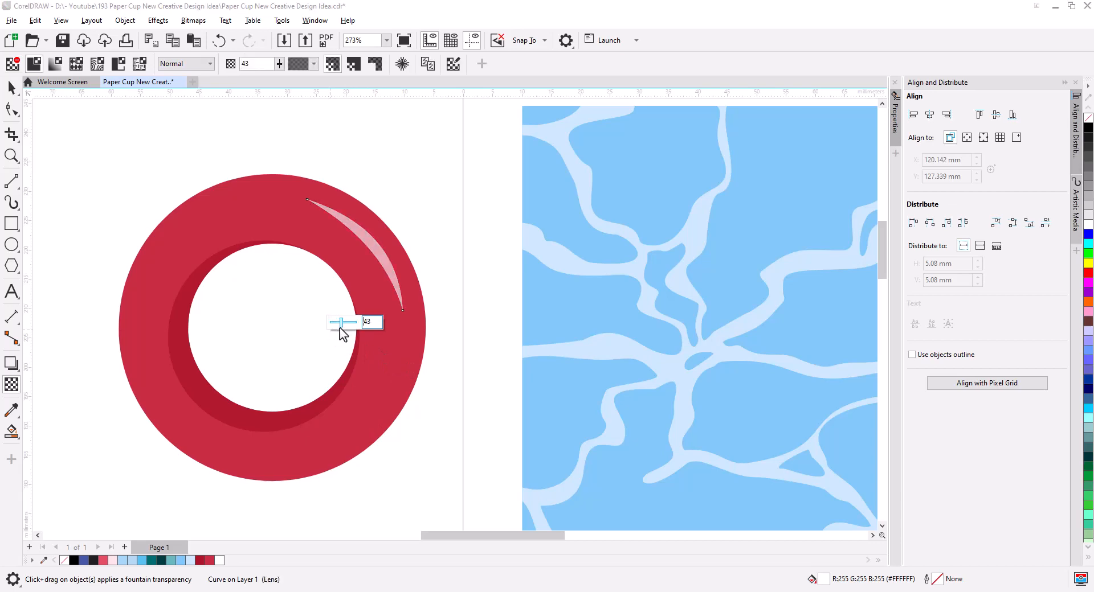
pyautogui.click(12, 86)
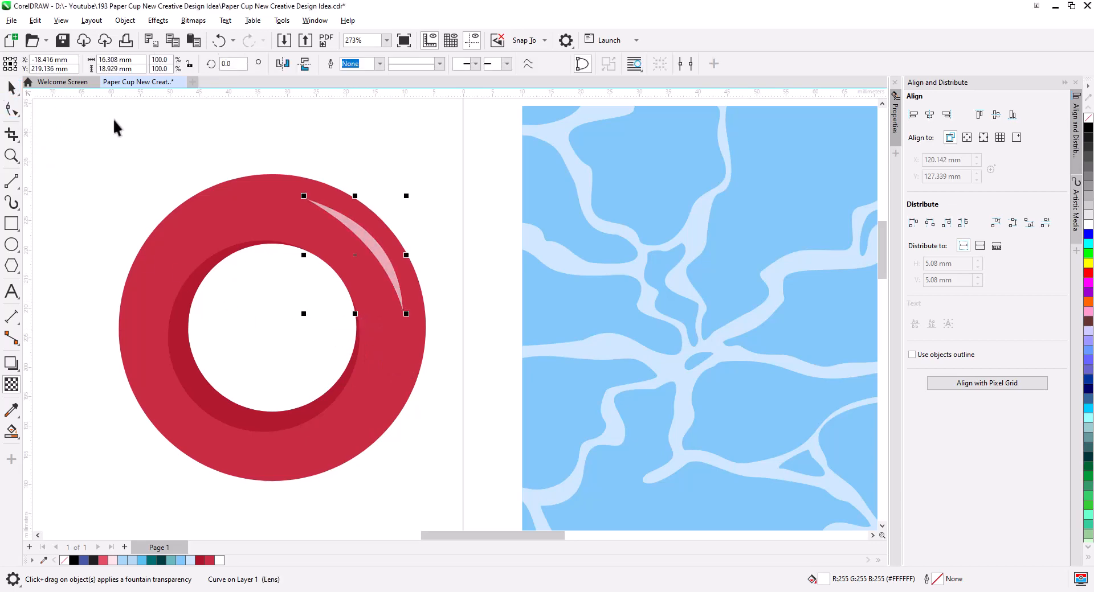
pyautogui.click(114, 127)
# Step: Copy the red ring slightly toward the lower right and send the copy behind the original artwork
pyautogui.click(231, 221)
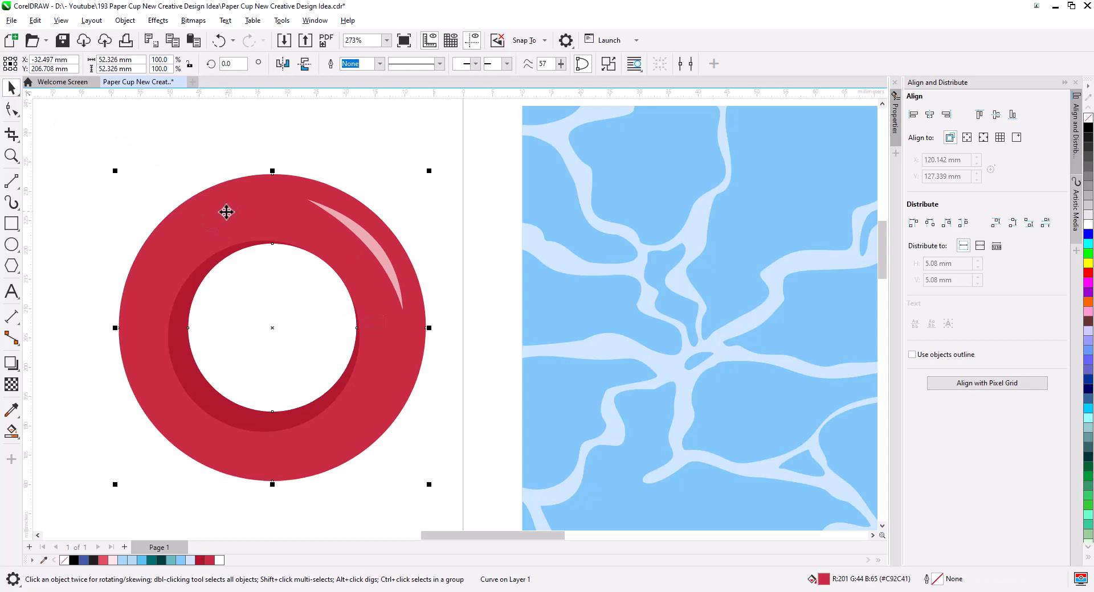
pyautogui.moveTo(227, 211)
pyautogui.mouseDown()
pyautogui.moveTo(245, 226)
pyautogui.moveTo(232, 222)
pyautogui.mouseUp()
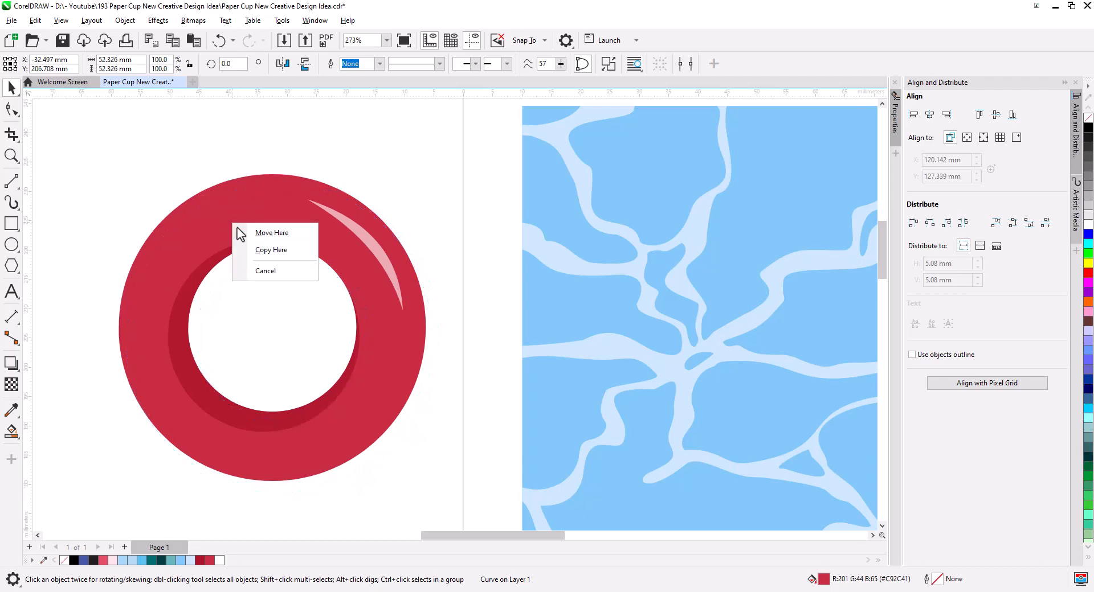
pyautogui.click(272, 251)
pyautogui.rightClick(338, 238)
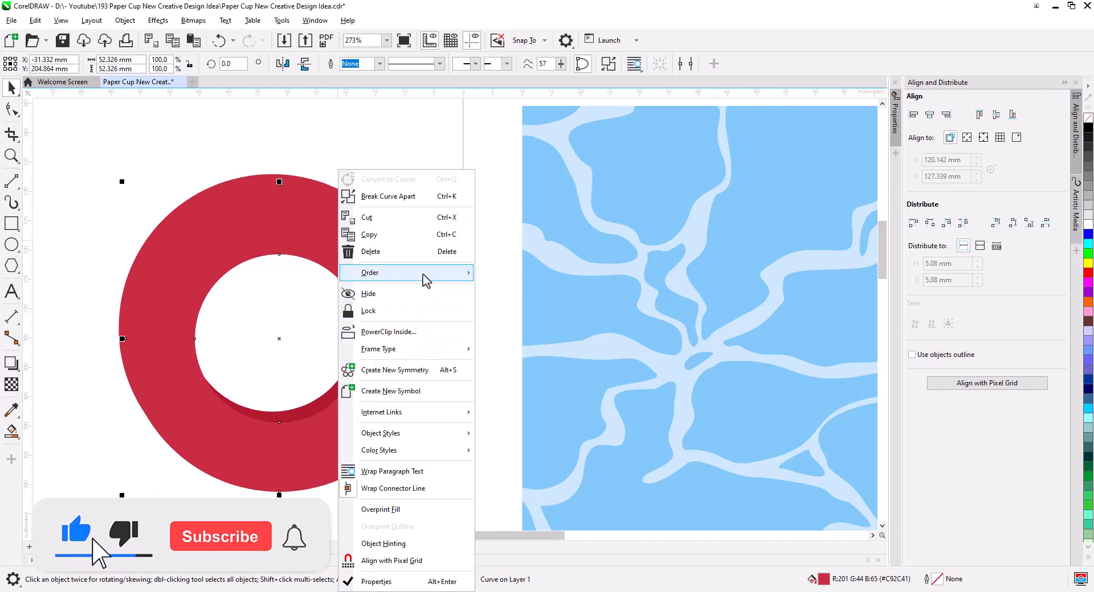
pyautogui.moveTo(456, 273)
pyautogui.click(540, 293)
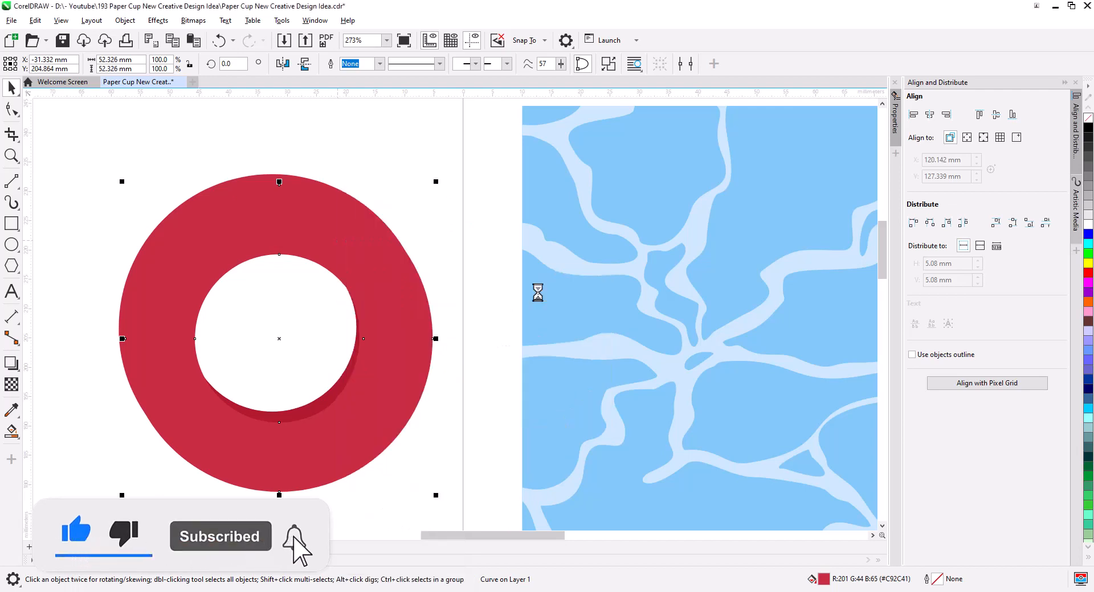
# Step: Fill the offset ring copy behind the red ring with light blue R91 G193 B241 as its shadow
pyautogui.click(445, 264)
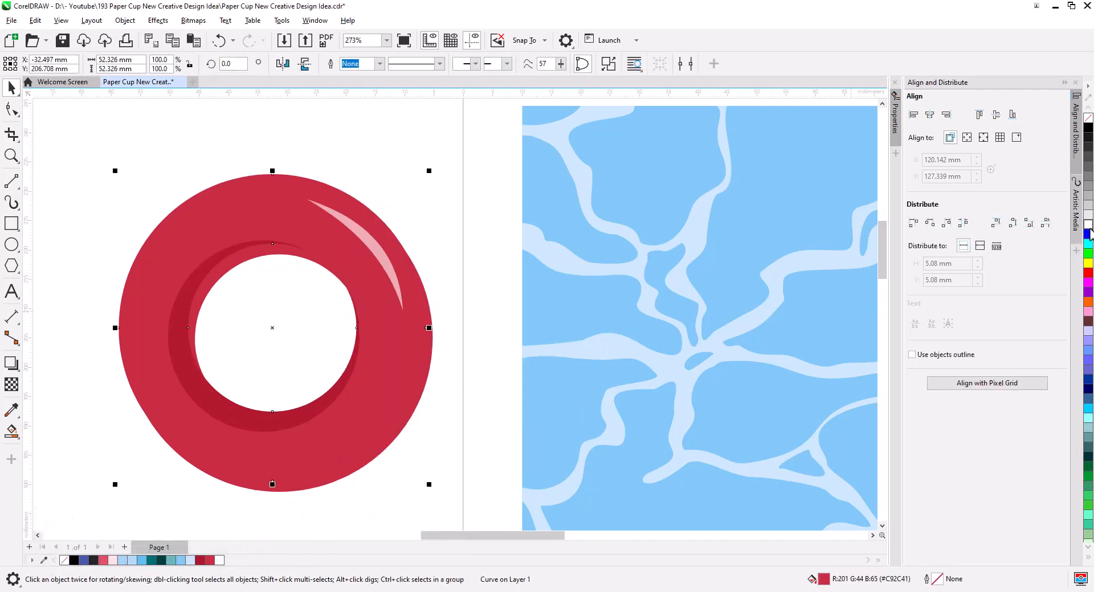
pyautogui.click(439, 371)
pyautogui.click(423, 387)
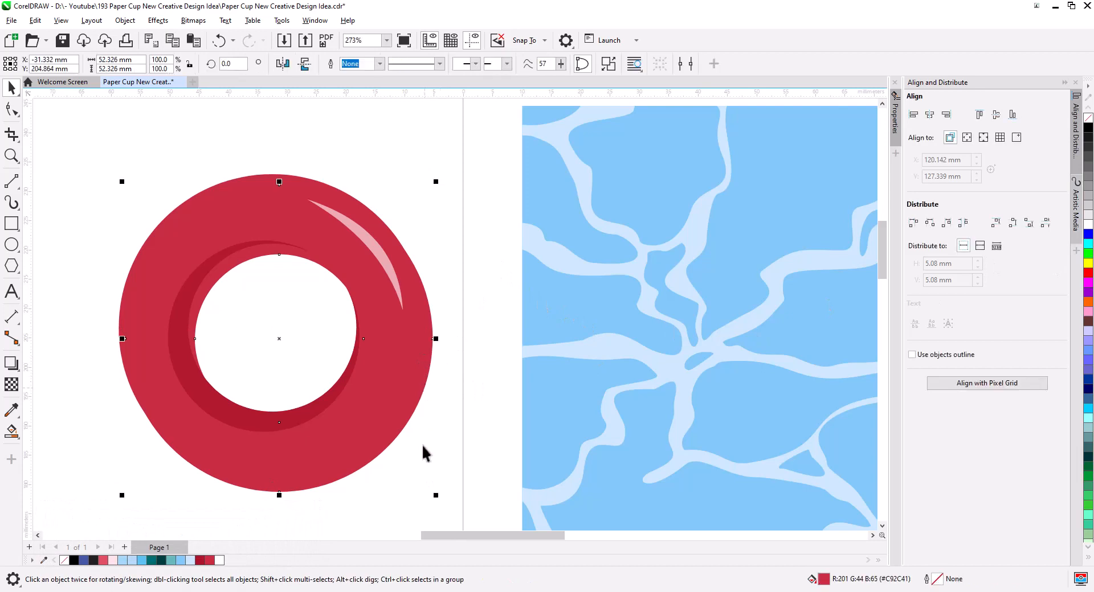
pyautogui.click(141, 561)
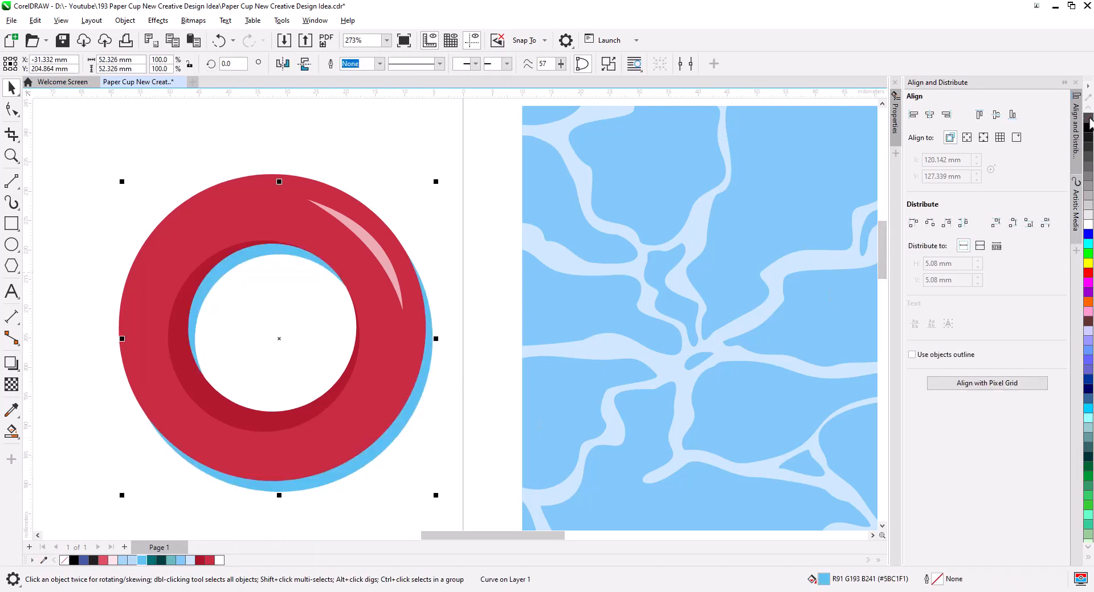
pyautogui.click(472, 304)
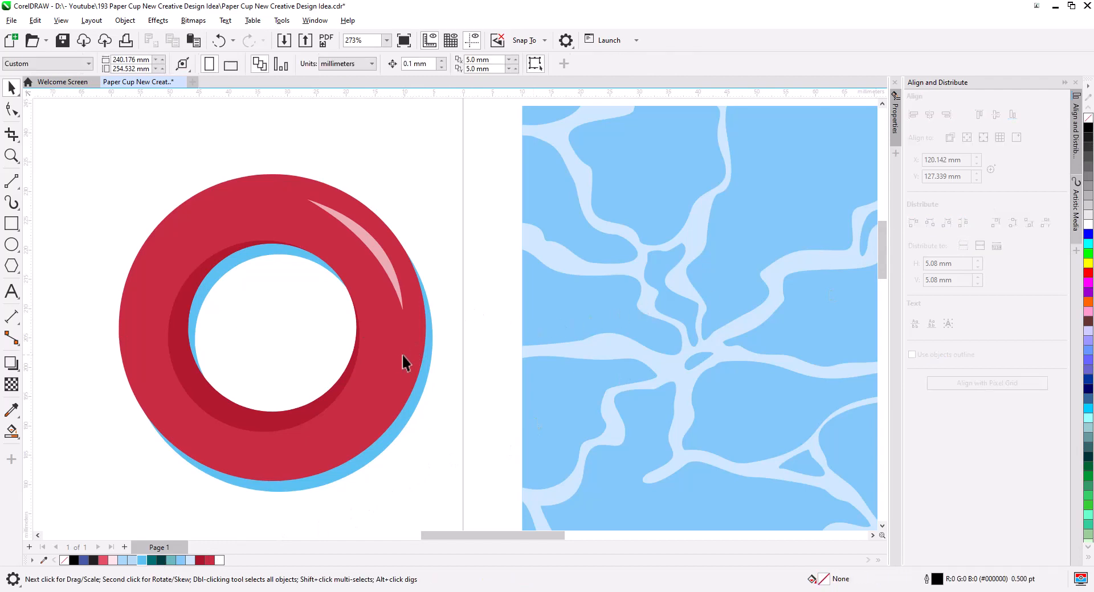
pyautogui.click(402, 354)
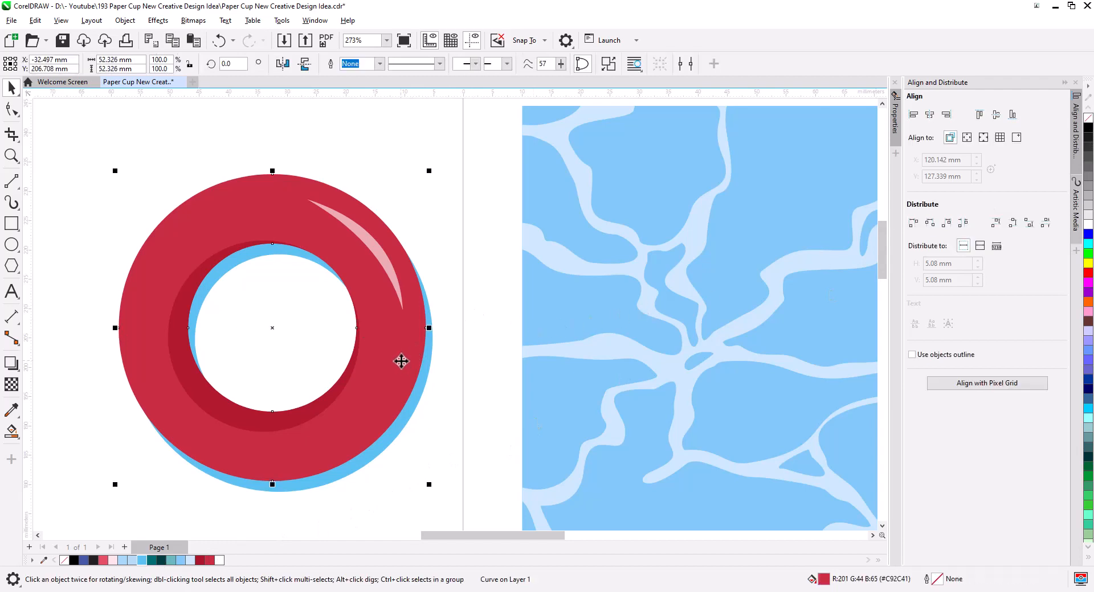
# Step: Add Gaussian noise to the red ring with level 50, density 50 and intensity colour mode
pyautogui.click(158, 21)
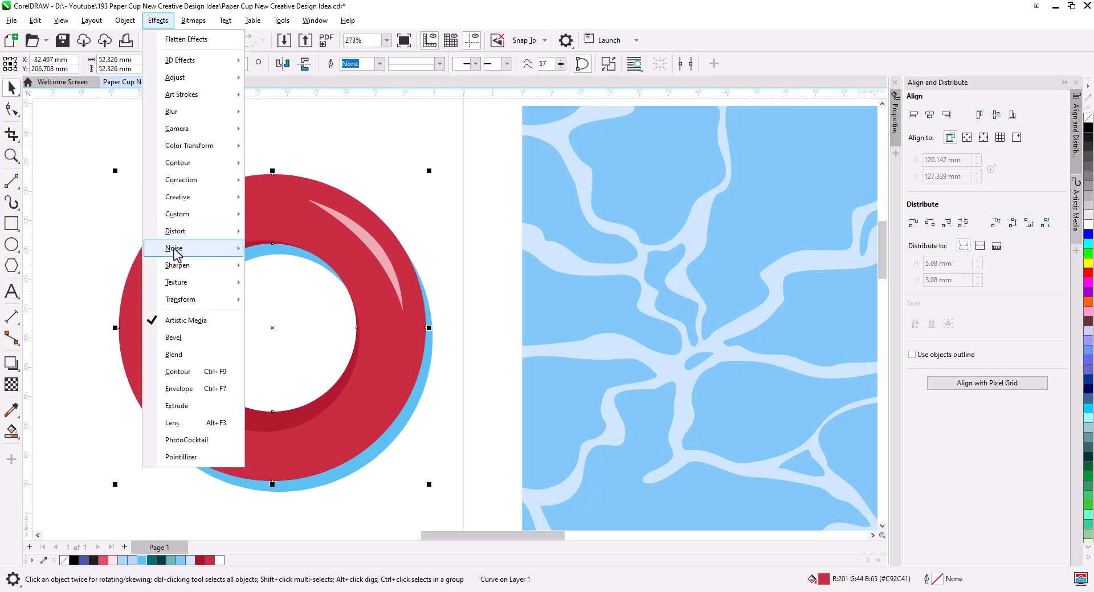
pyautogui.moveTo(178, 251)
pyautogui.click(311, 273)
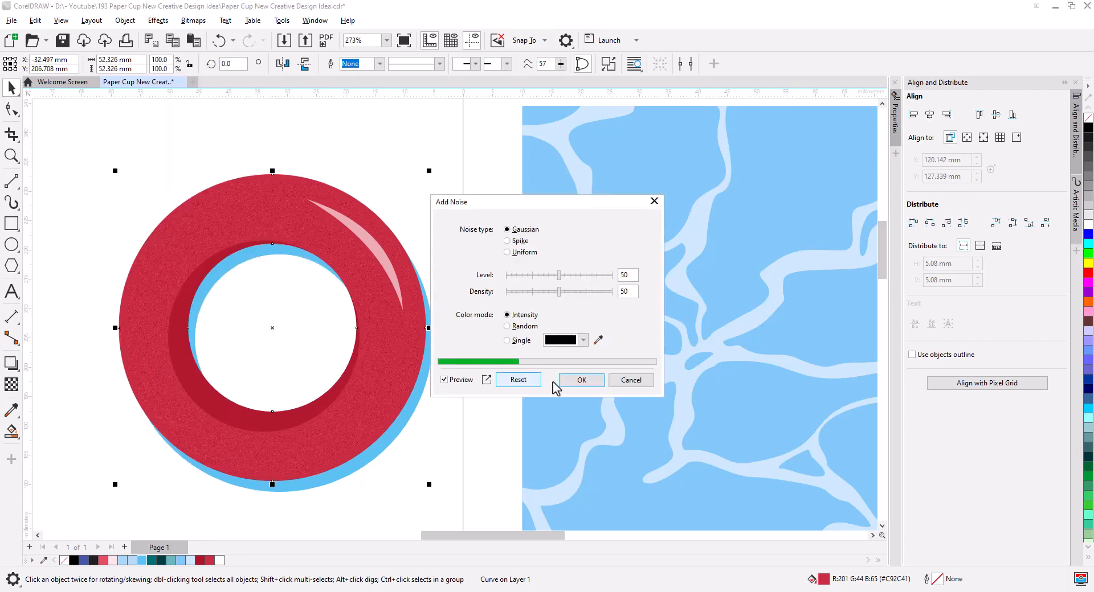
pyautogui.click(587, 382)
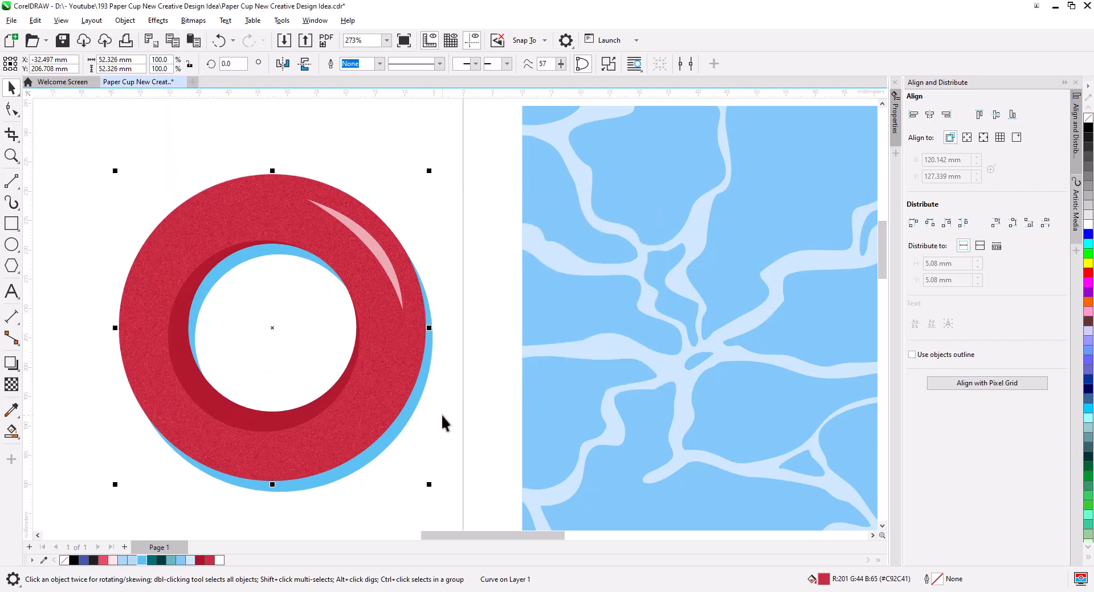
pyautogui.click(459, 446)
# Step: Apply a uniform transparency of 62 to the ring's dark inner shading and set the white highlight's transparency to 47
pyautogui.click(238, 415)
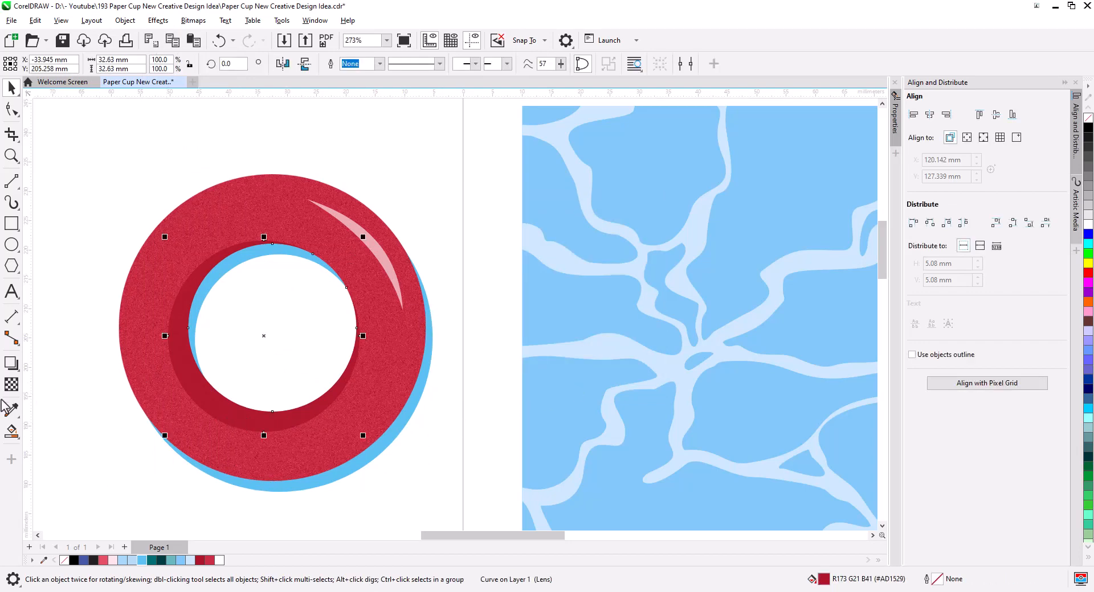
pyautogui.click(11, 384)
pyautogui.moveTo(242, 444); pyautogui.dragTo(255, 446)
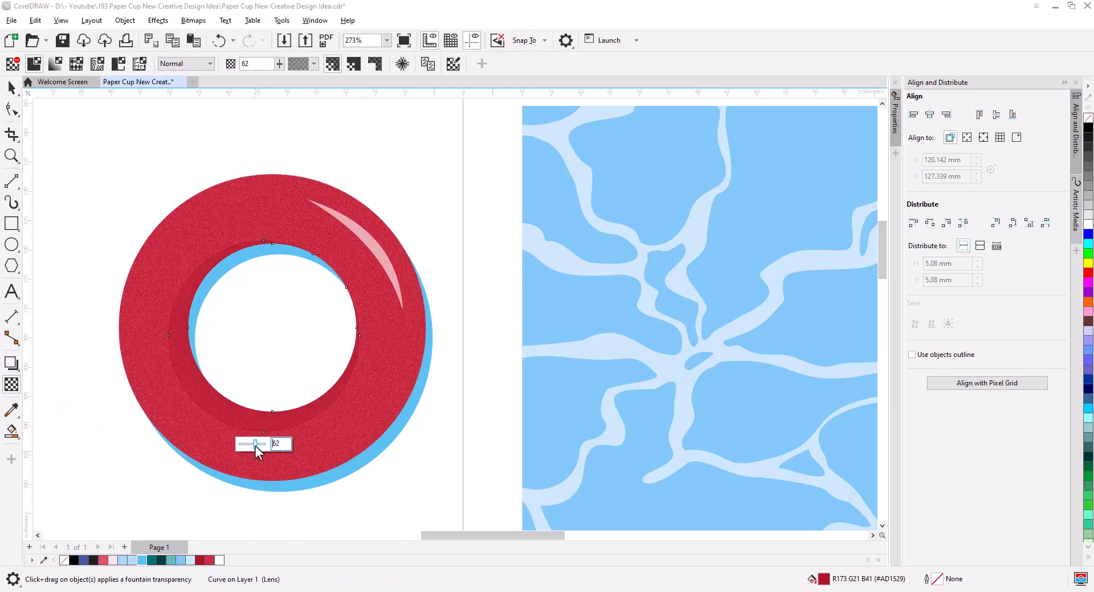
pyautogui.click(391, 274)
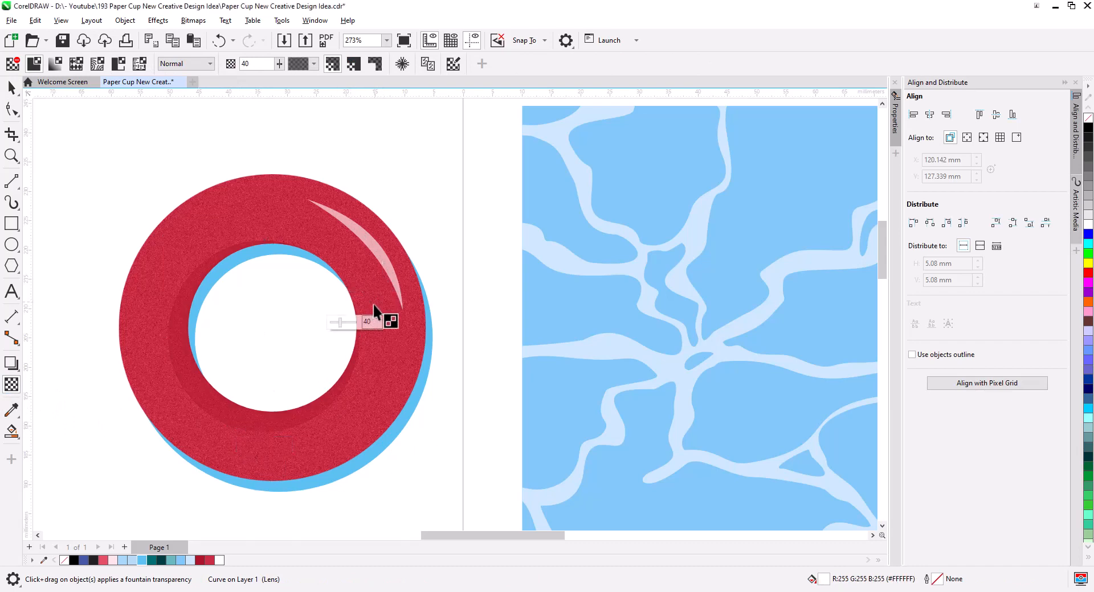
pyautogui.moveTo(341, 324); pyautogui.dragTo(343, 328)
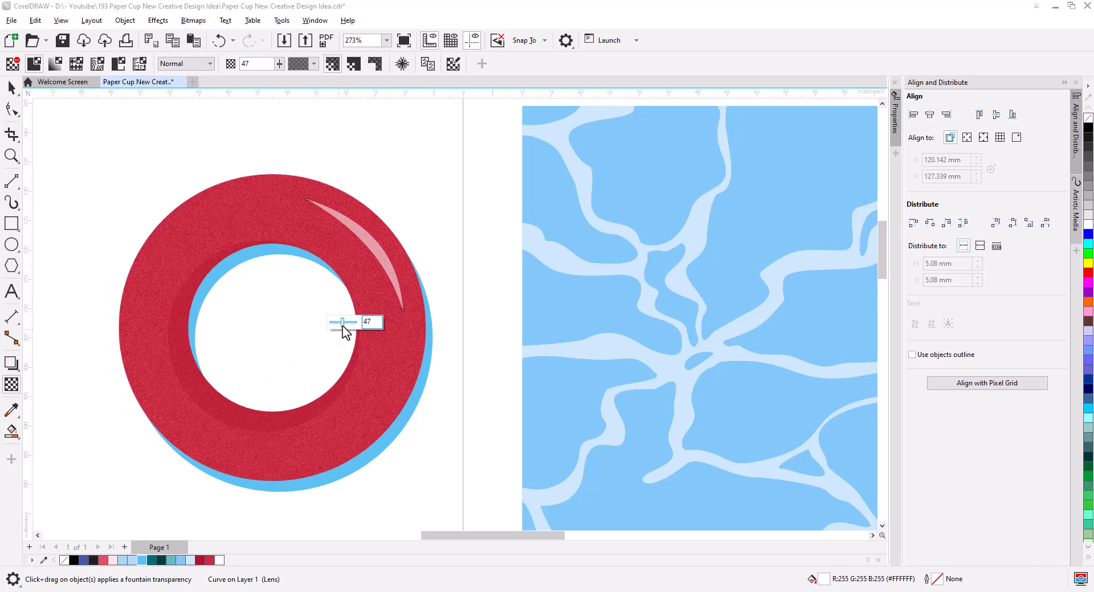
pyautogui.click(11, 87)
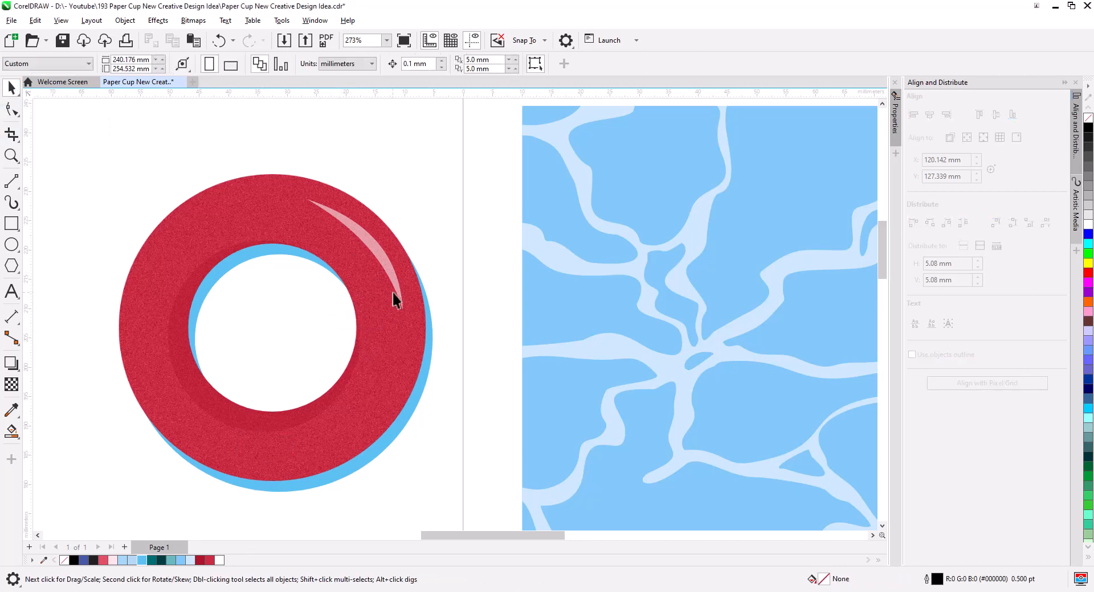
# Step: Slim the white highlight by bending its inner edge toward the outer edge
pyautogui.scroll(-1, 393, 293)
pyautogui.click(380, 257)
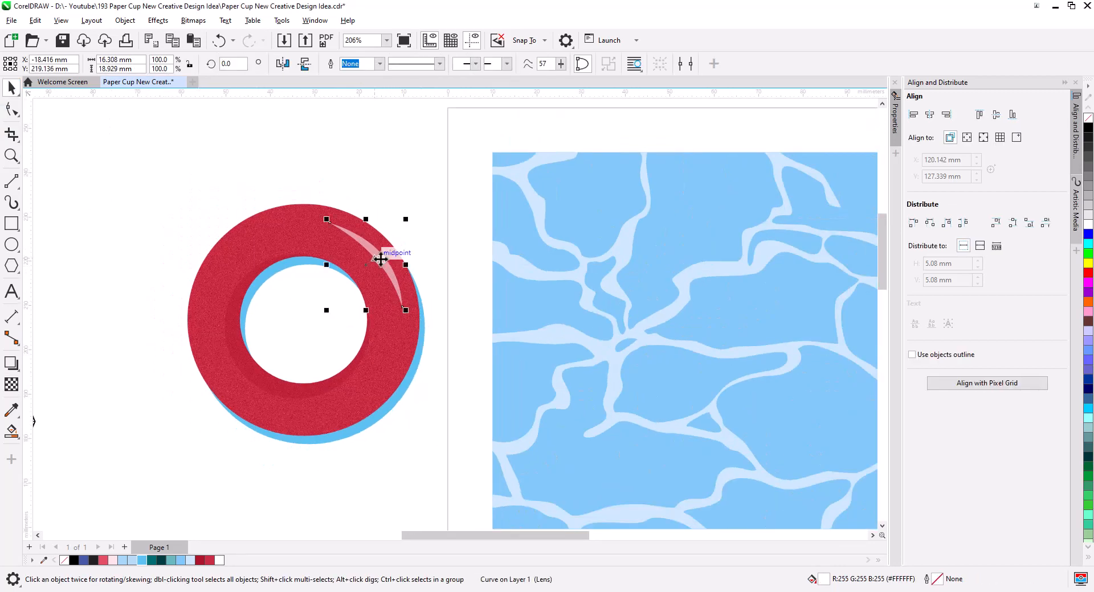
pyautogui.scroll(1, 382, 260)
pyautogui.click(12, 109)
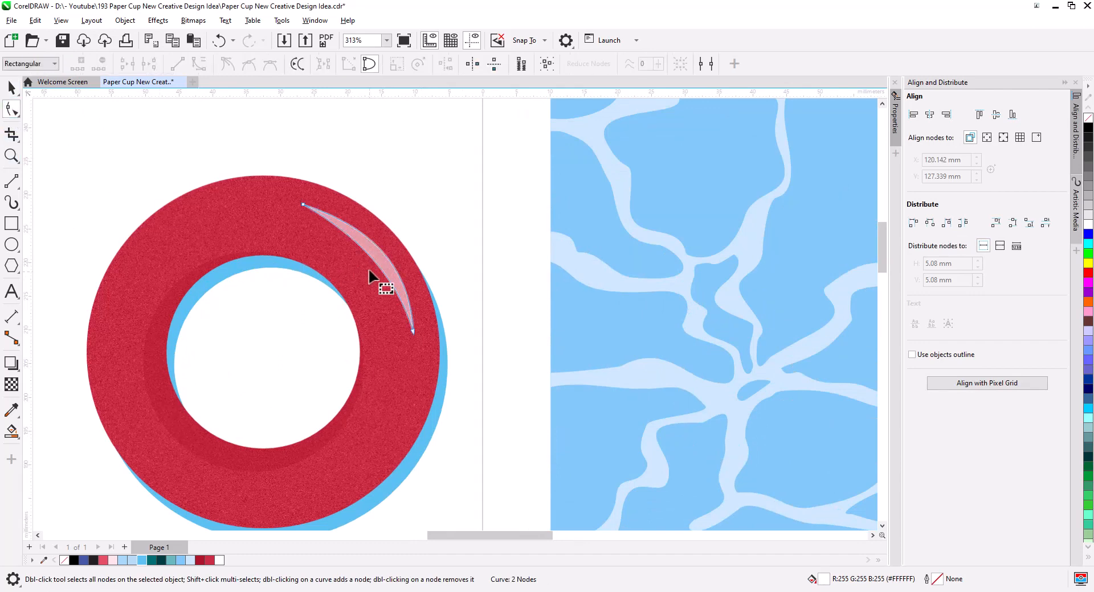
pyautogui.hotkey('ctrl', 'x')
pyautogui.moveTo(369, 257); pyautogui.dragTo(377, 259)
pyautogui.click(10, 87)
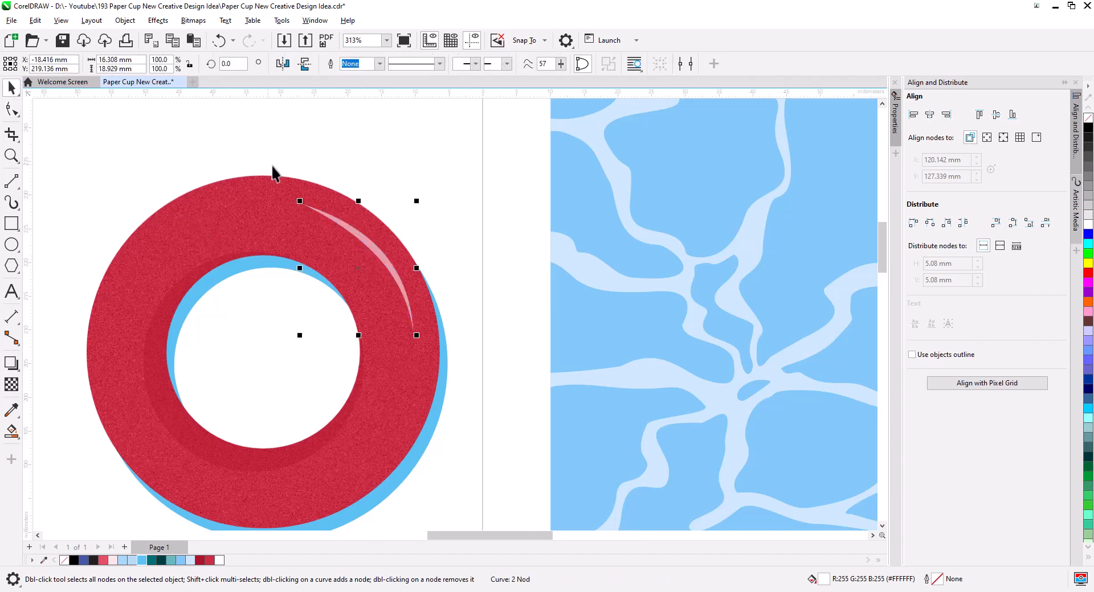
pyautogui.click(272, 164)
# Step: Draw a rectangle about 6.5 by 20 mm beside the ring and fully round its corners into a capsule
pyautogui.scroll(-2, 424, 290)
pyautogui.moveTo(444, 335); pyautogui.dragTo(489, 341)
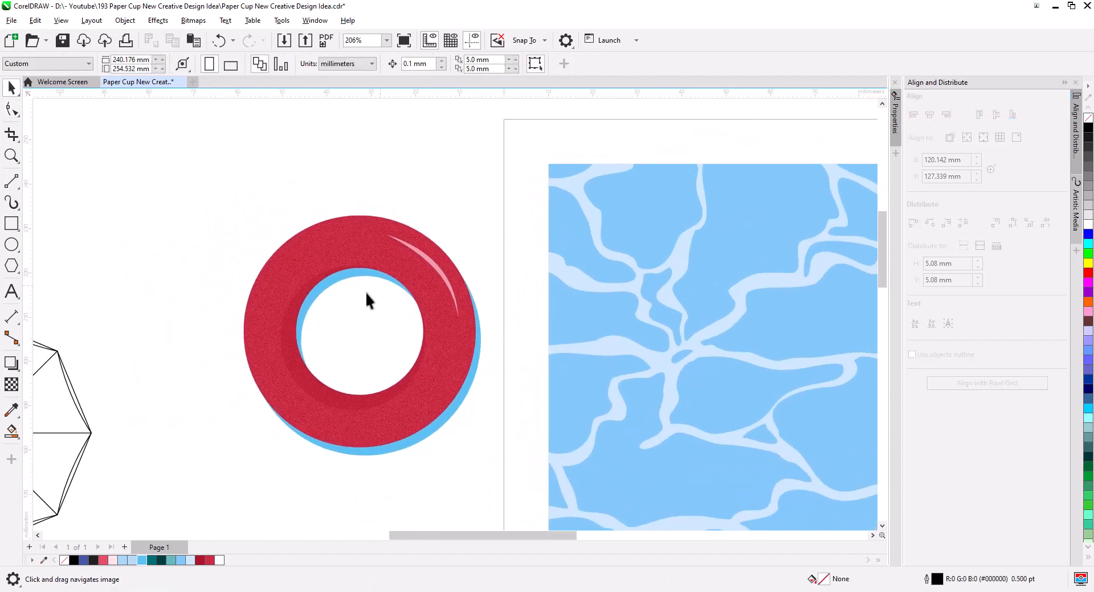
pyautogui.moveTo(236, 296); pyautogui.dragTo(276, 310)
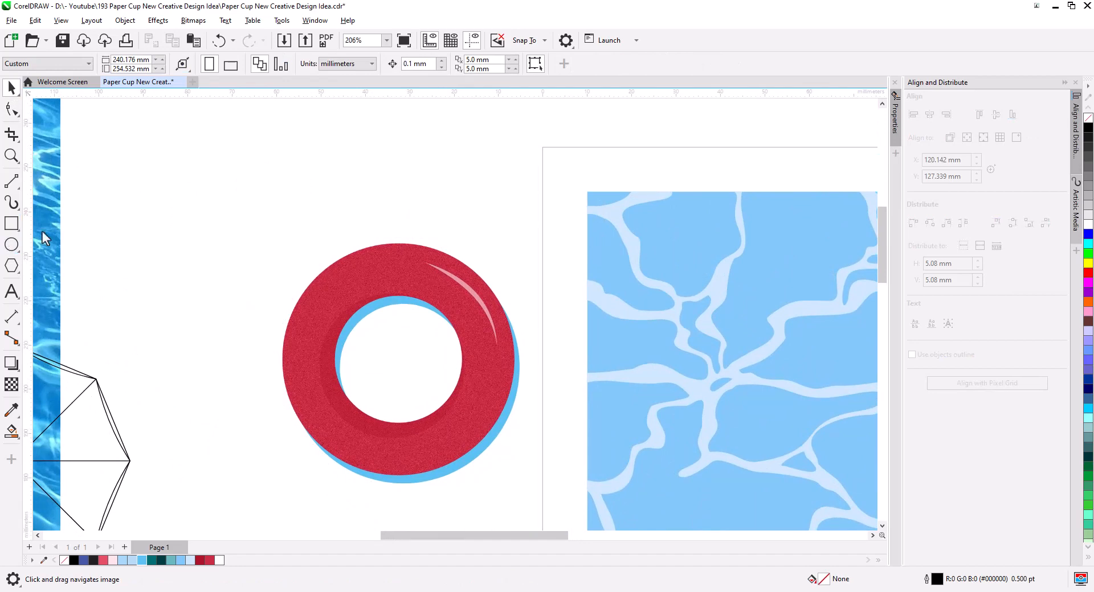
pyautogui.press('F6')
pyautogui.moveTo(148, 177); pyautogui.dragTo(177, 266)
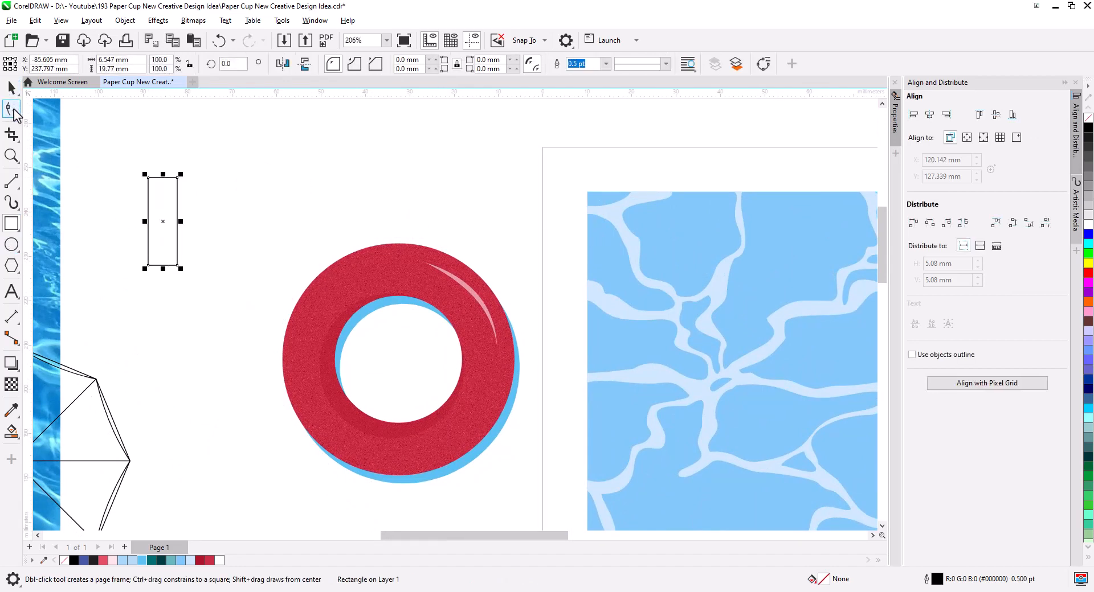
pyautogui.click(13, 109)
pyautogui.moveTo(147, 191); pyautogui.dragTo(148, 208)
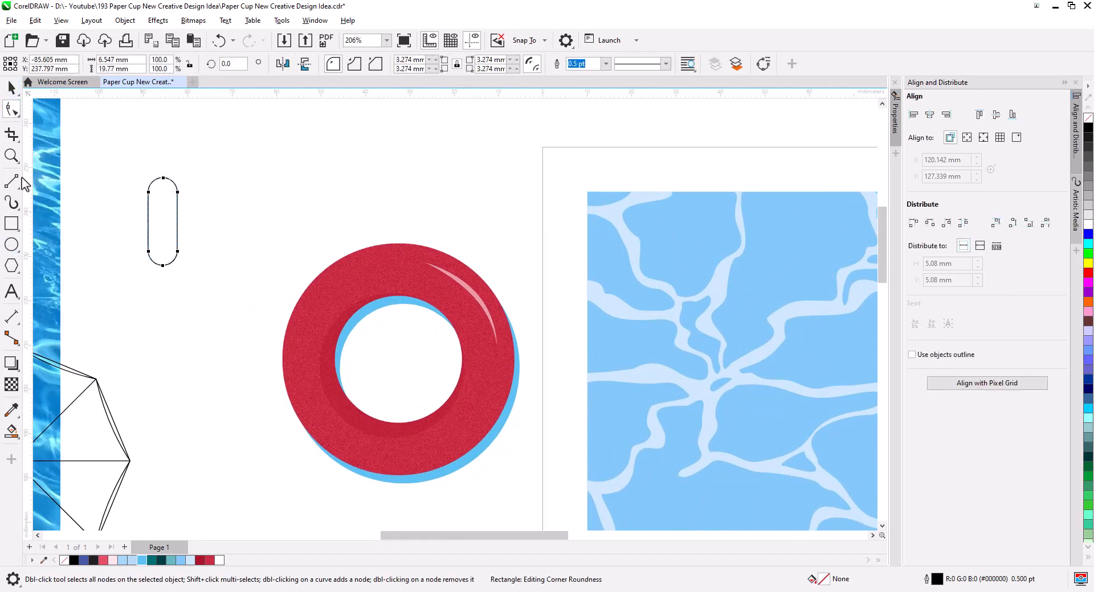
pyautogui.press('space')
# Step: Shrink the capsule to about 1.3 by 3.9 mm on the ring's upper left, fill it yellow and remove its outline
pyautogui.moveTo(181, 271); pyautogui.dragTo(327, 291)
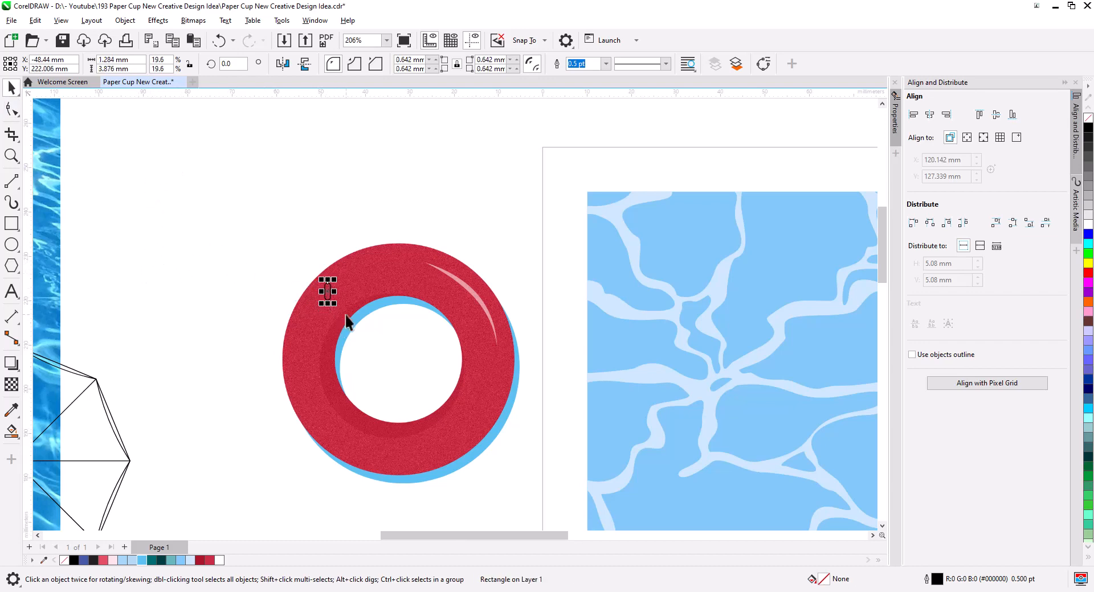
pyautogui.click(1088, 263)
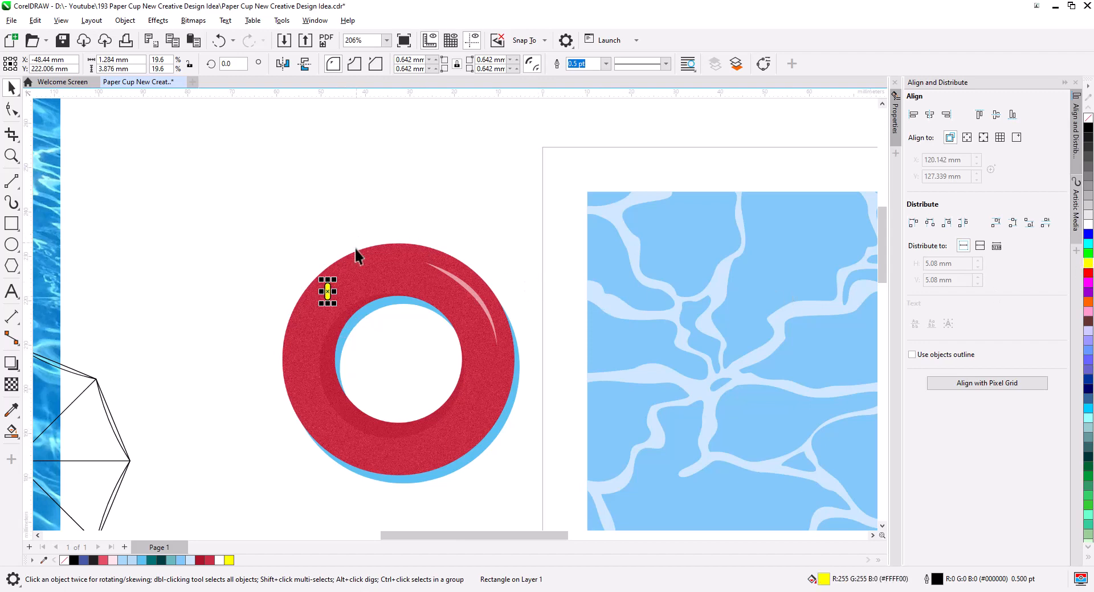
pyautogui.rightClick(1088, 117)
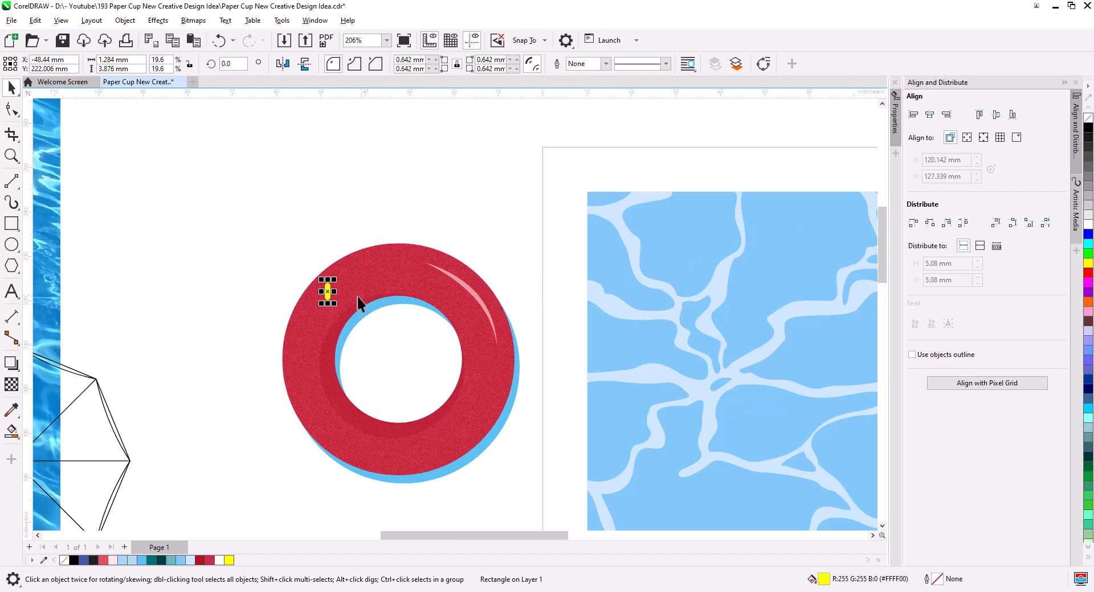
# Step: Copy the yellow capsule twice along the ring and fill the copies blue R0 G51 B153 and red R255 G0 B0
pyautogui.scroll(2, 345, 296)
pyautogui.moveTo(330, 297); pyautogui.dragTo(352, 283)
pyautogui.click(383, 308)
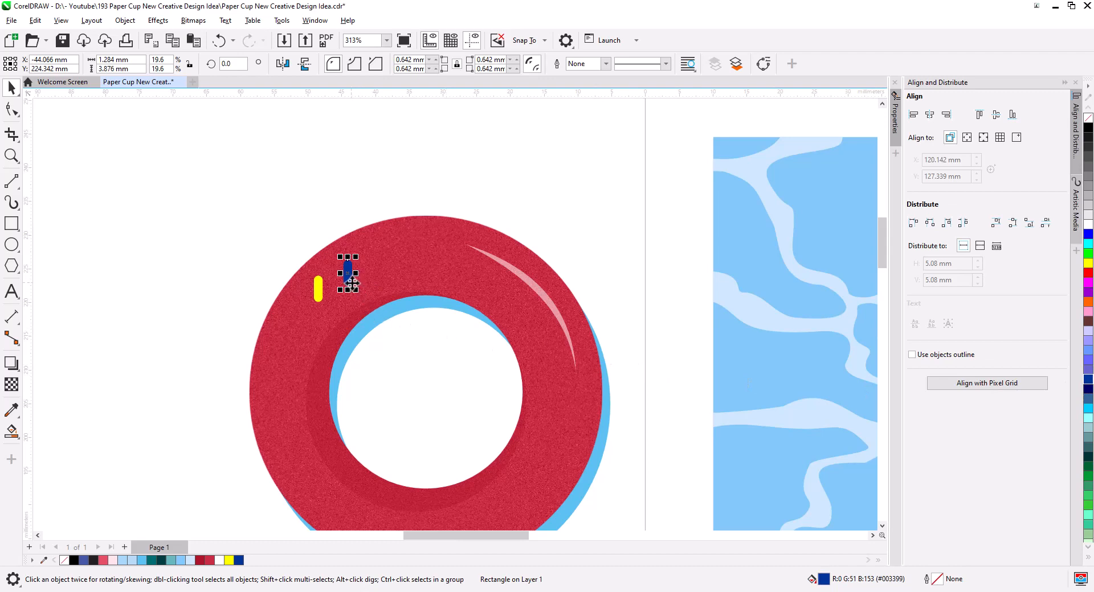
pyautogui.moveTo(348, 275); pyautogui.dragTo(387, 274)
pyautogui.click(421, 301)
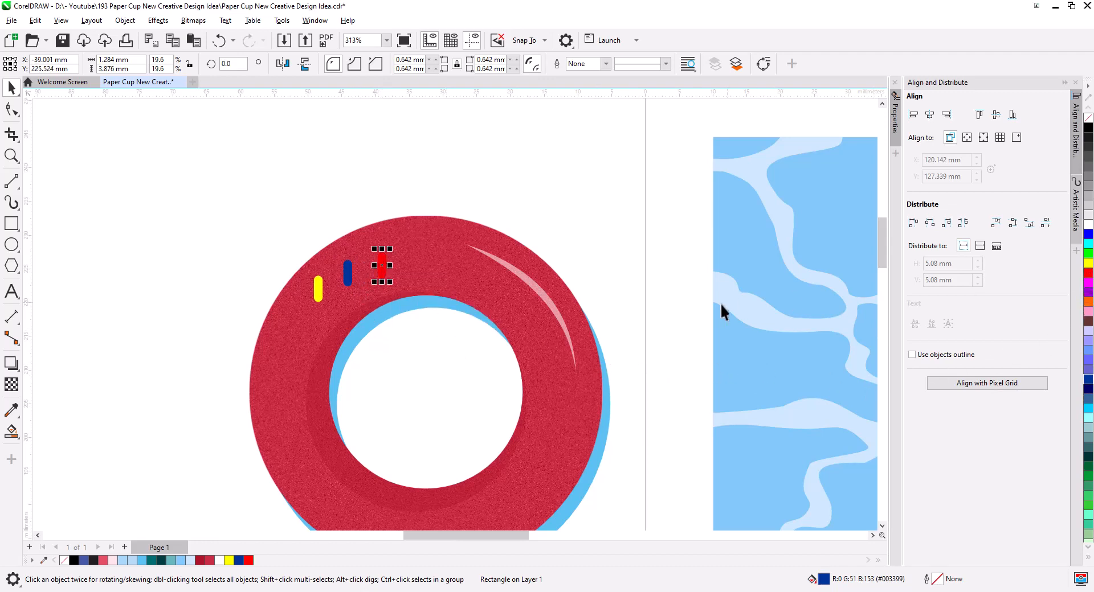
# Step: Resize the red capsule to about 0.95 by 2.9 mm, the blue to 0.64 mm wide and the yellow to about 0.94 by 2.8 mm
pyautogui.scroll(3, 395, 285)
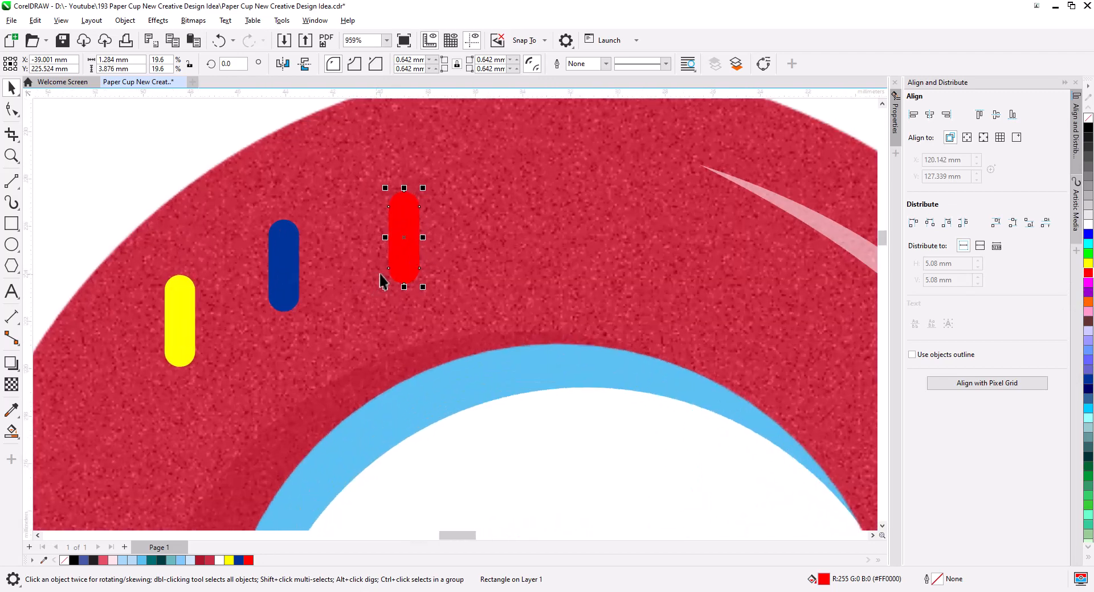
pyautogui.moveTo(422, 286); pyautogui.dragTo(415, 282)
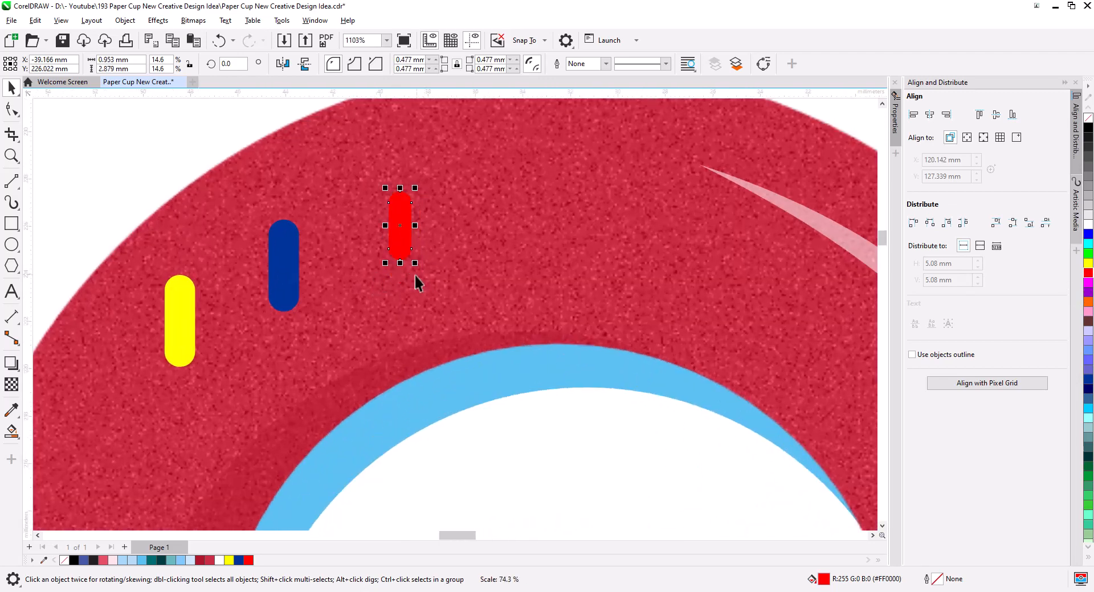
pyautogui.click(296, 280)
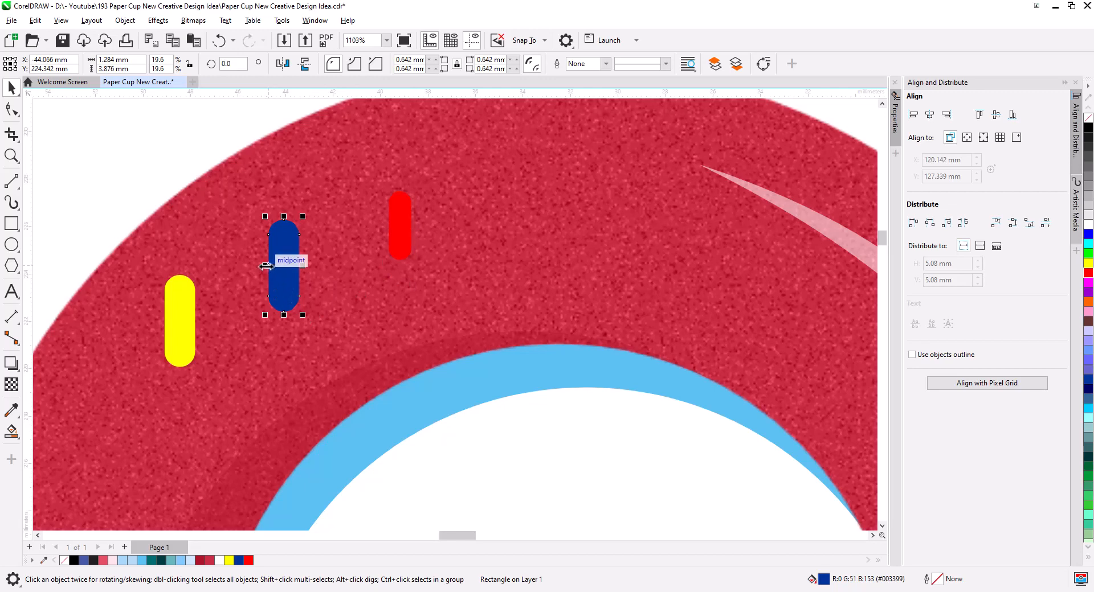
pyautogui.moveTo(265, 266); pyautogui.dragTo(283, 266)
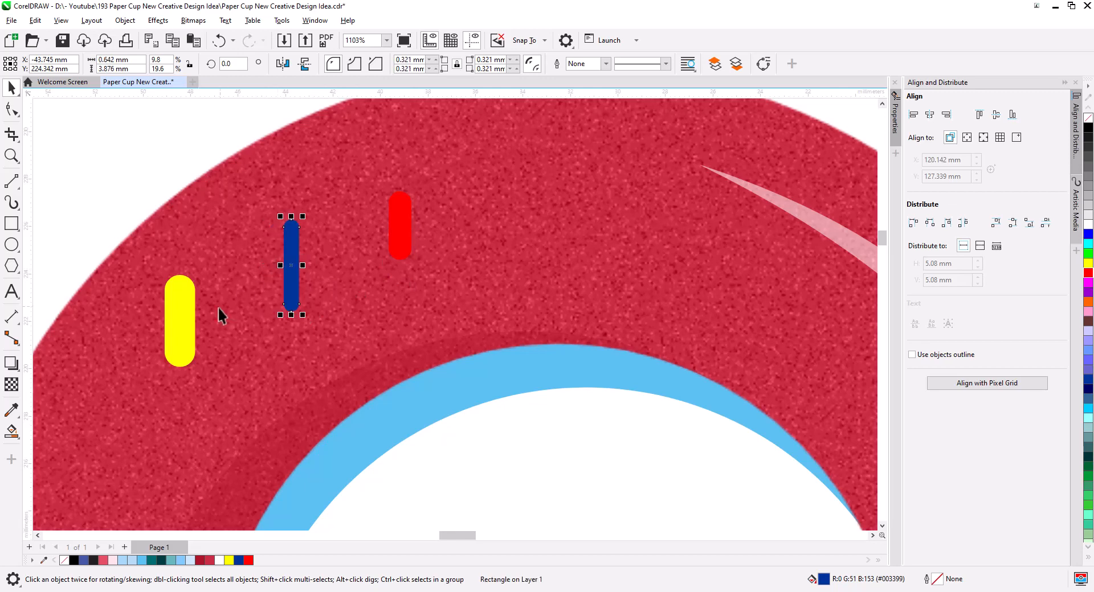
pyautogui.click(192, 331)
pyautogui.moveTo(196, 368); pyautogui.dragTo(169, 311)
# Step: Rotate the yellow capsule to about 33 degrees and shift it slightly lower, and rotate the red capsule to about 277 degrees
pyautogui.click(177, 327)
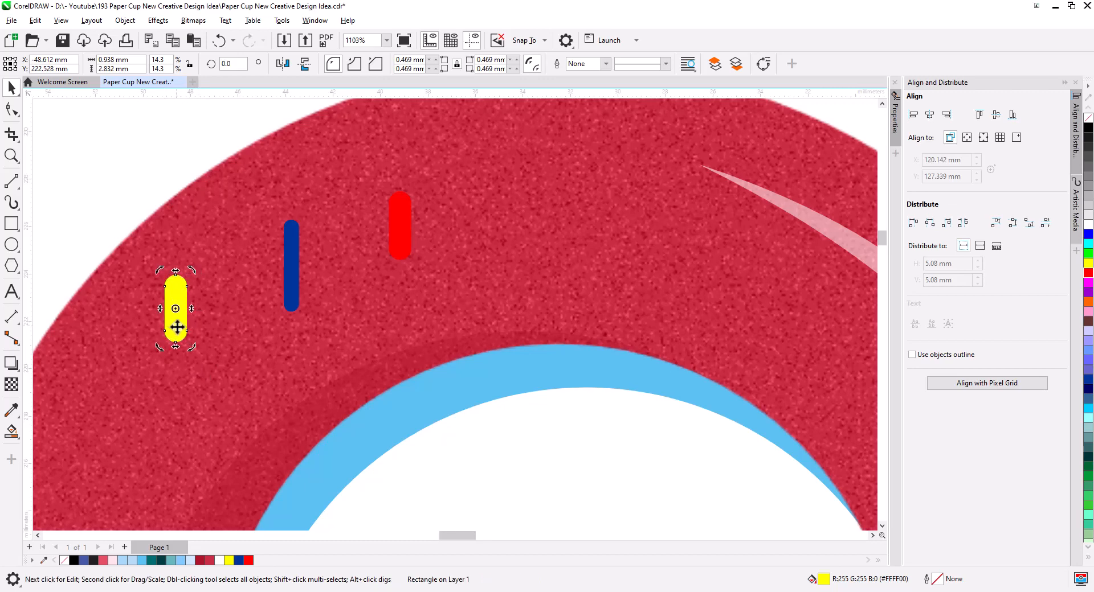
pyautogui.moveTo(193, 349)
pyautogui.mouseDown()
pyautogui.moveTo(196, 325)
pyautogui.moveTo(200, 338)
pyautogui.mouseUp()
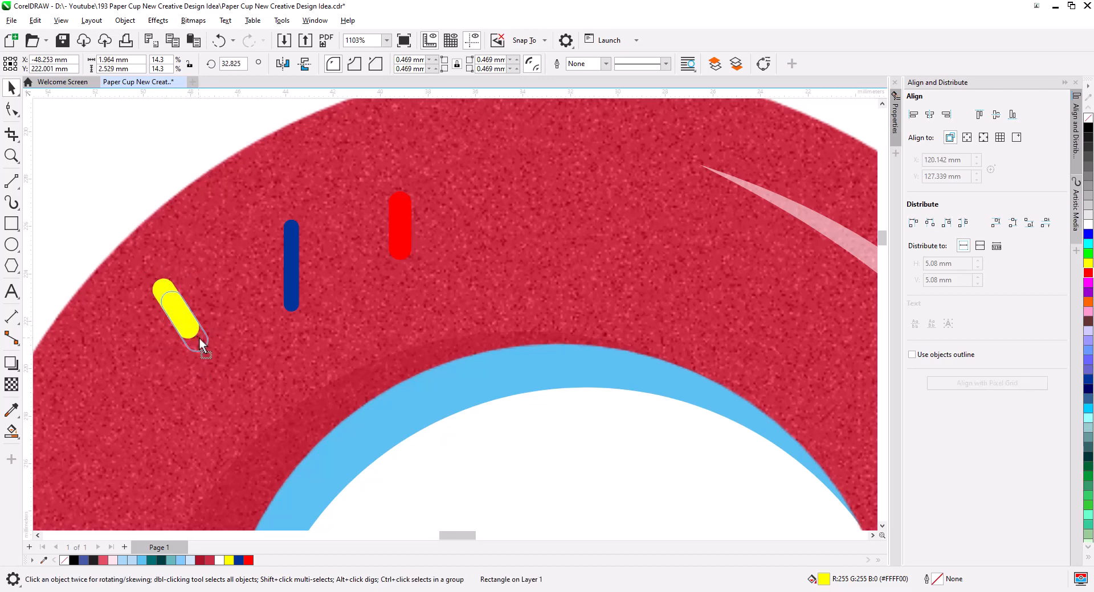
pyautogui.click(293, 300)
pyautogui.click(407, 235)
pyautogui.click(405, 242)
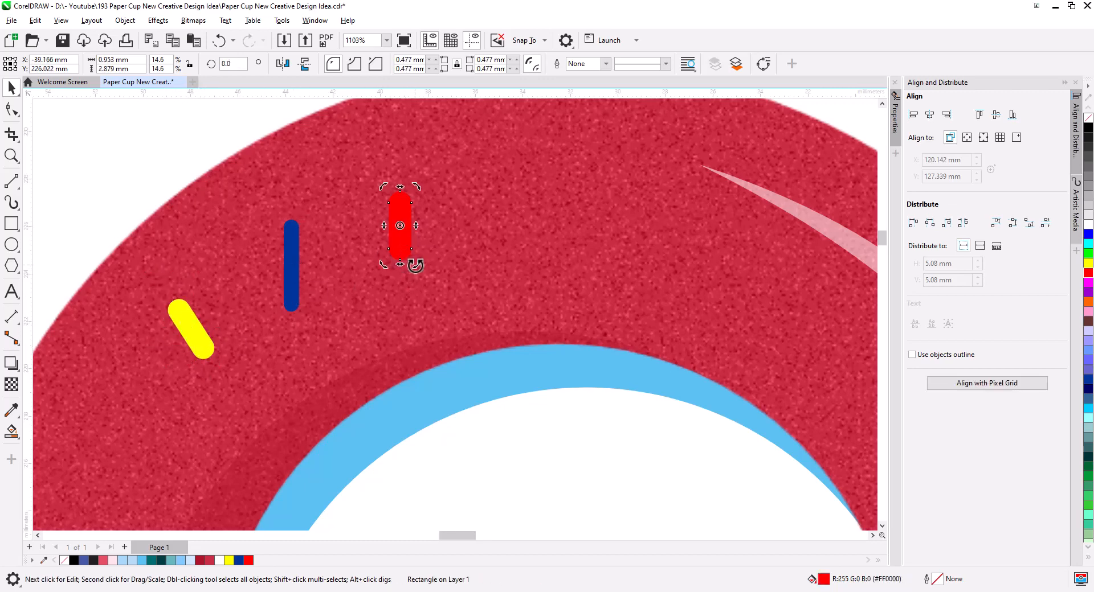
pyautogui.moveTo(415, 265); pyautogui.dragTo(371, 241)
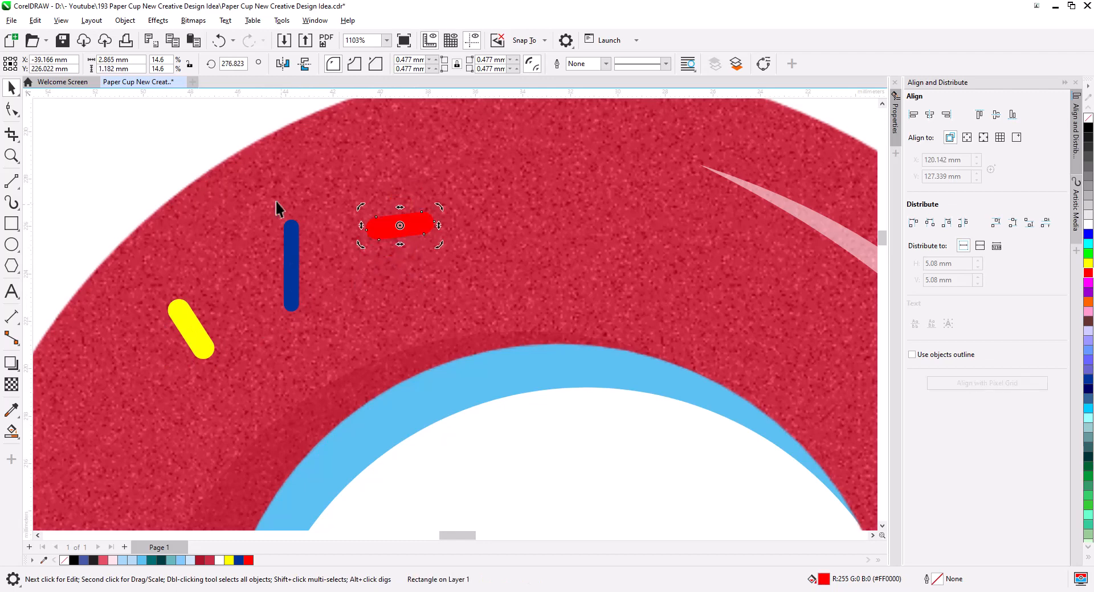
# Step: Copy the grouped three-colour sprinkles onto the ring's left side and rotate the copy to follow the ring
pyautogui.press('Escape')
pyautogui.scroll(-5, 384, 266)
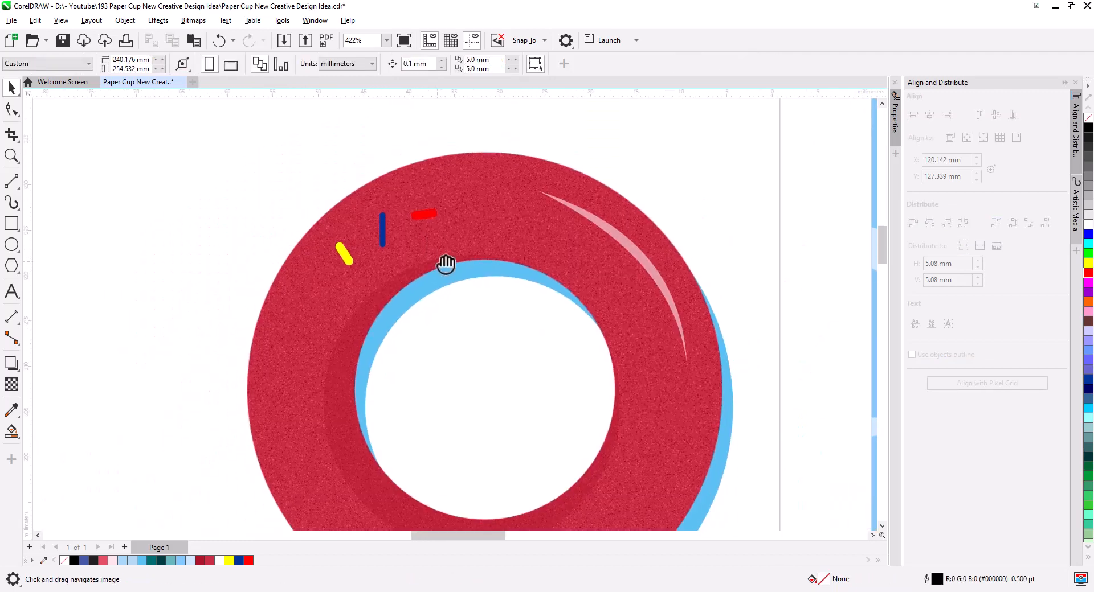
pyautogui.moveTo(445, 264)
pyautogui.mouseDown()
pyautogui.moveTo(457, 256)
pyautogui.moveTo(448, 277)
pyautogui.mouseUp()
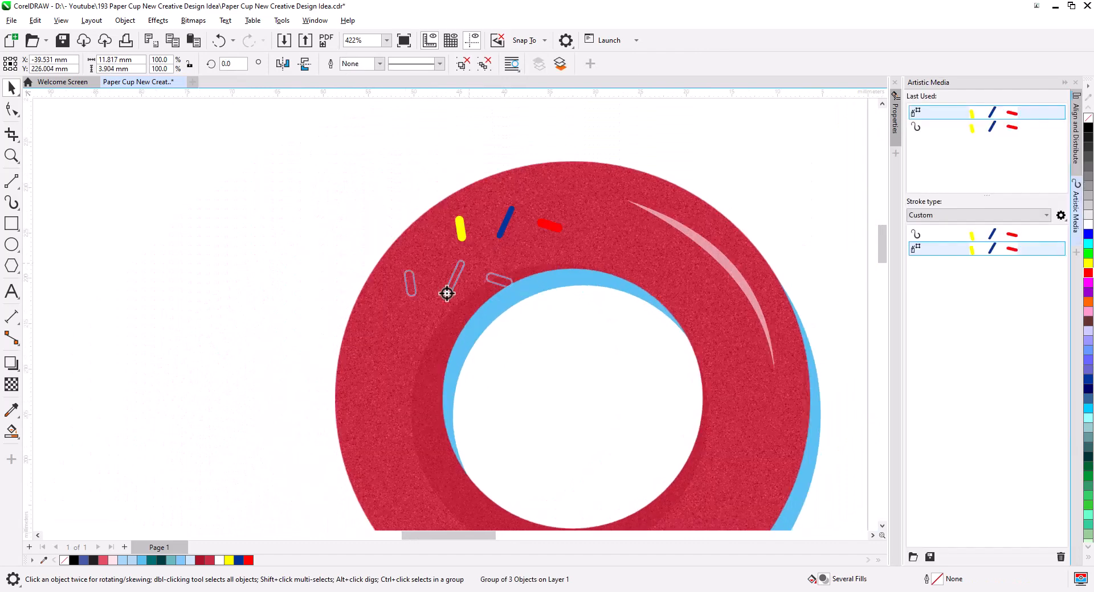
pyautogui.moveTo(446, 290); pyautogui.dragTo(397, 363)
pyautogui.click(428, 392)
pyautogui.click(399, 361)
pyautogui.moveTo(454, 382); pyautogui.dragTo(377, 409)
pyautogui.click(401, 360)
pyautogui.moveTo(402, 357); pyautogui.dragTo(401, 348)
# Step: Copy the sprinkle group onto the ring's lower left and rotate the copy along the curve
pyautogui.moveTo(519, 376); pyautogui.dragTo(457, 213)
pyautogui.moveTo(327, 224); pyautogui.dragTo(364, 378)
pyautogui.click(394, 405)
pyautogui.click(376, 337)
pyautogui.moveTo(397, 286); pyautogui.dragTo(421, 380)
pyautogui.click(371, 342)
# Step: Copy the sprinkle group onto the bottom of the ring, then rotate and position the copy
pyautogui.moveTo(370, 342); pyautogui.dragTo(538, 392)
pyautogui.click(567, 419)
pyautogui.click(568, 417)
pyautogui.moveTo(588, 343); pyautogui.dragTo(550, 434)
pyautogui.moveTo(541, 392); pyautogui.dragTo(525, 427)
# Step: Copy the bottom sprinkle group onto the ring's lower right and rotate it to a different angle
pyautogui.moveTo(525, 427); pyautogui.dragTo(640, 358)
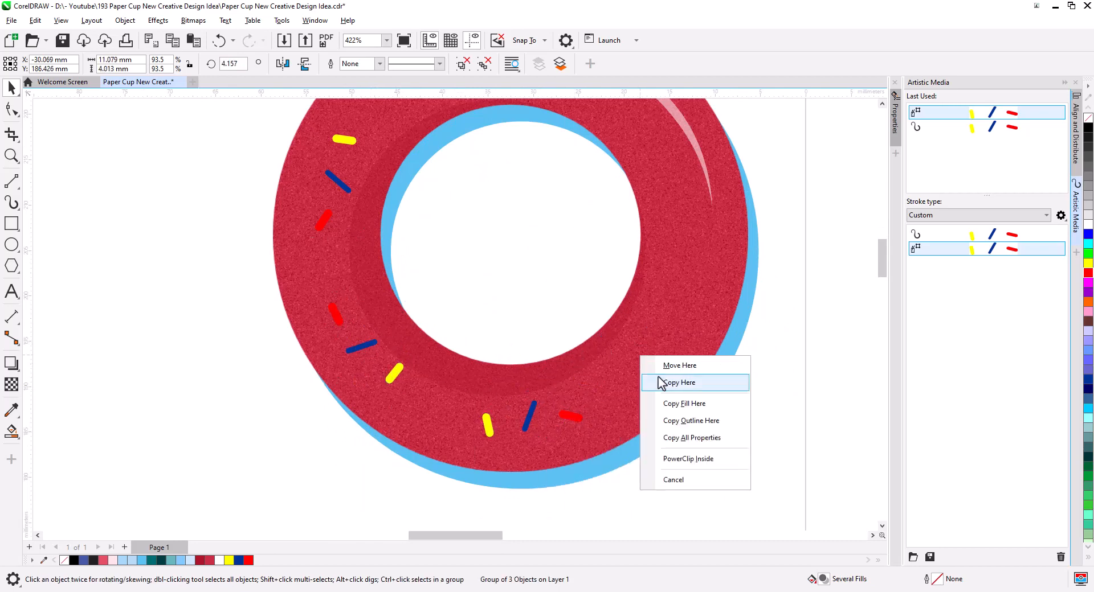
pyautogui.click(659, 382)
pyautogui.click(681, 348)
pyautogui.moveTo(702, 371); pyautogui.dragTo(587, 425)
# Step: Place rotated copies of the sprinkle group on the ring's right and upper right sides
pyautogui.moveTo(587, 423); pyautogui.dragTo(550, 181)
pyautogui.click(552, 185)
pyautogui.click(523, 154)
pyautogui.click(290, 465)
pyautogui.click(290, 465)
pyautogui.moveTo(308, 476); pyautogui.dragTo(278, 490)
pyautogui.moveTo(274, 474)
pyautogui.mouseDown()
pyautogui.moveTo(281, 466)
pyautogui.moveTo(295, 481)
pyautogui.mouseUp()
# Step: Bring the ring's inner shading and white highlight to the front, above the sprinkles
pyautogui.click(422, 458)
pyautogui.keyDown('shift'); pyautogui.click(579, 211); pyautogui.keyUp('shift')
pyautogui.rightClick(580, 211)
pyautogui.moveTo(615, 310)
pyautogui.click(761, 309)
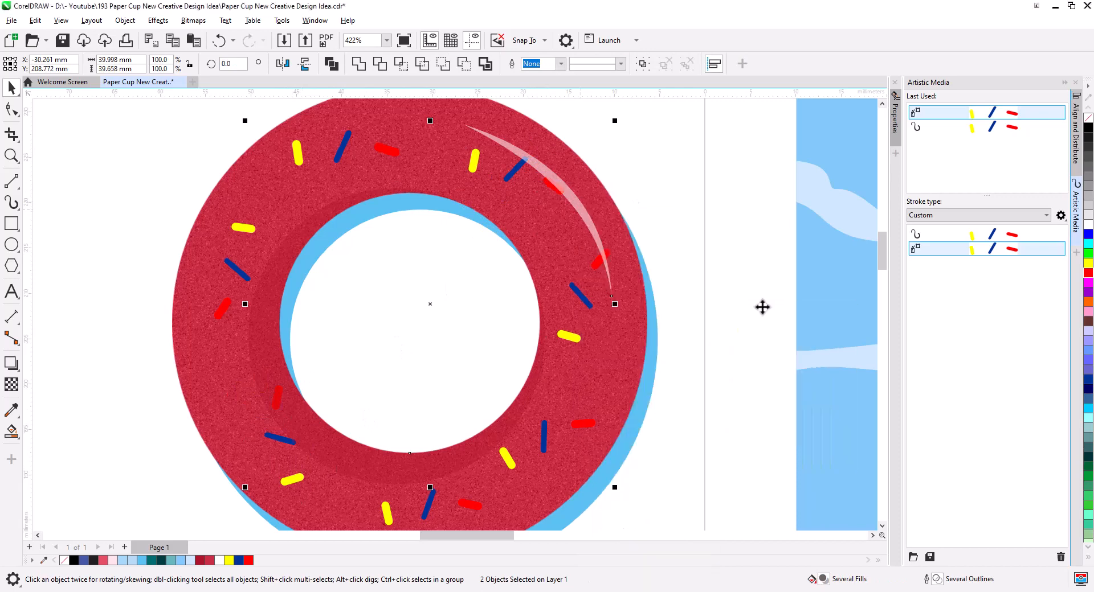
pyautogui.click(762, 308)
# Step: Select the complete swim ring artwork and move it onto the pool-water pattern beside the umbrella
pyautogui.scroll(-5, 506, 310)
pyautogui.moveTo(533, 367); pyautogui.dragTo(519, 303)
pyautogui.scroll(-1, 529, 331)
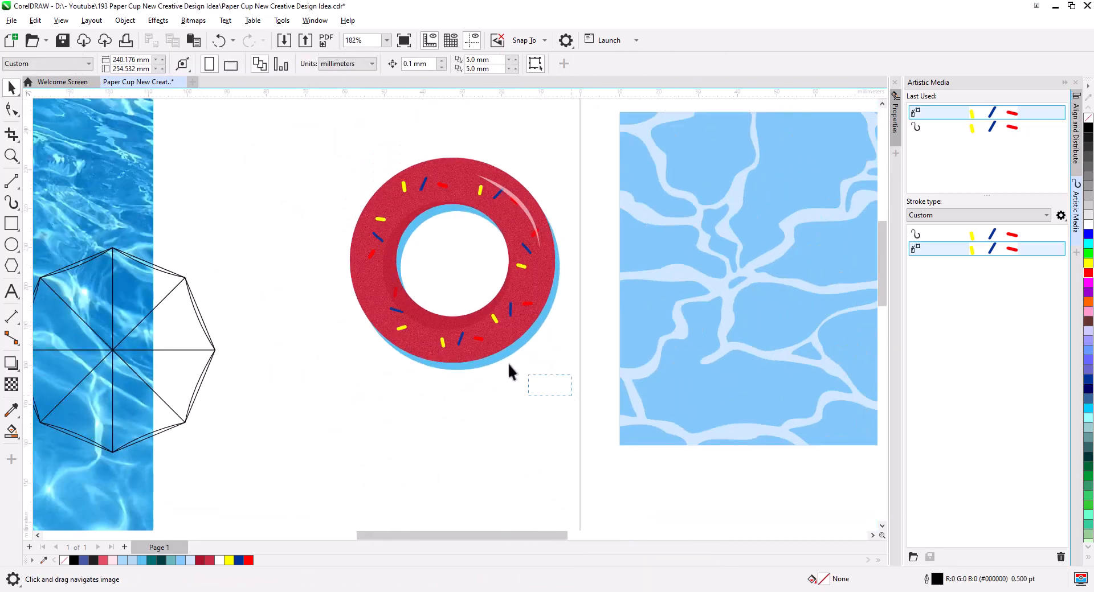
pyautogui.moveTo(289, 137); pyautogui.dragTo(290, 138)
pyautogui.moveTo(562, 377); pyautogui.dragTo(471, 435)
pyautogui.moveTo(428, 348); pyautogui.dragTo(784, 341)
pyautogui.moveTo(801, 386); pyautogui.dragTo(524, 278)
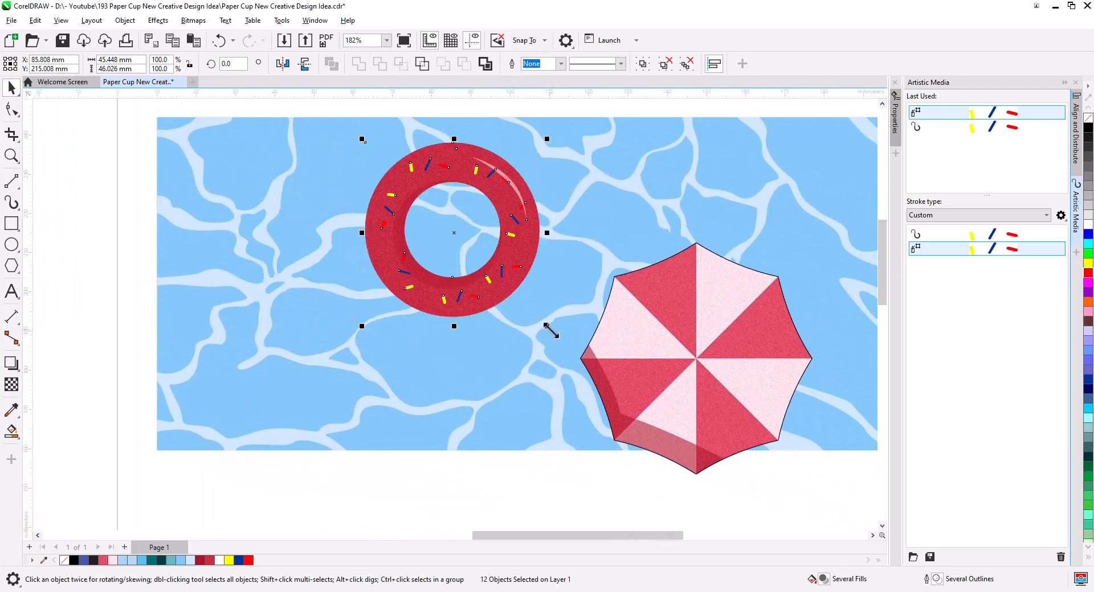
# Step: Enlarge the swim ring artwork to about 50 by 50 mm and adjust its position on the pool pattern
pyautogui.moveTo(550, 330); pyautogui.dragTo(565, 341)
pyautogui.moveTo(520, 288)
pyautogui.mouseDown()
pyautogui.moveTo(506, 317)
pyautogui.moveTo(516, 299)
pyautogui.mouseUp()
pyautogui.scroll(-3, 610, 369)
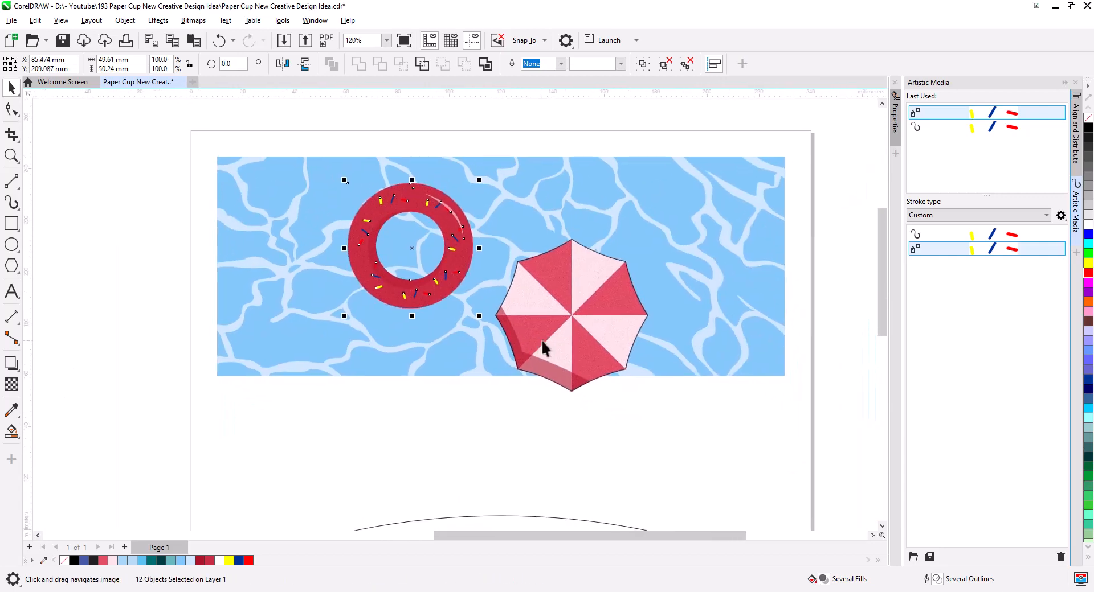
# Step: Scale the umbrella down to about 56 by 56 mm and shift it slightly left on the pool pattern
pyautogui.moveTo(485, 234); pyautogui.dragTo(485, 234)
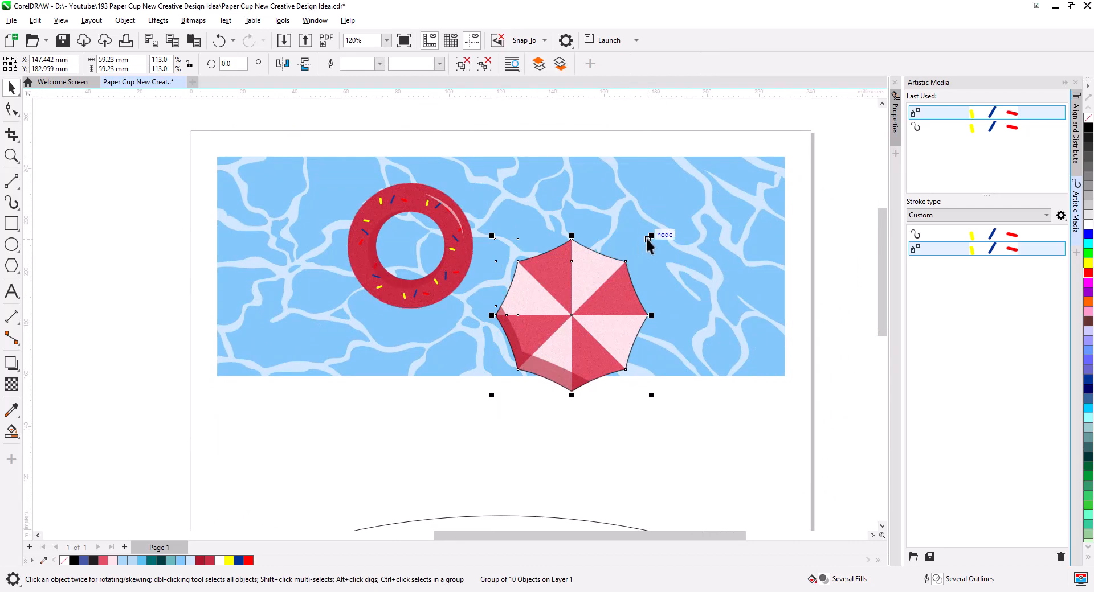
pyautogui.moveTo(649, 238); pyautogui.dragTo(637, 243)
pyautogui.moveTo(596, 310); pyautogui.dragTo(590, 310)
pyautogui.click(596, 427)
pyautogui.scroll(1, 555, 405)
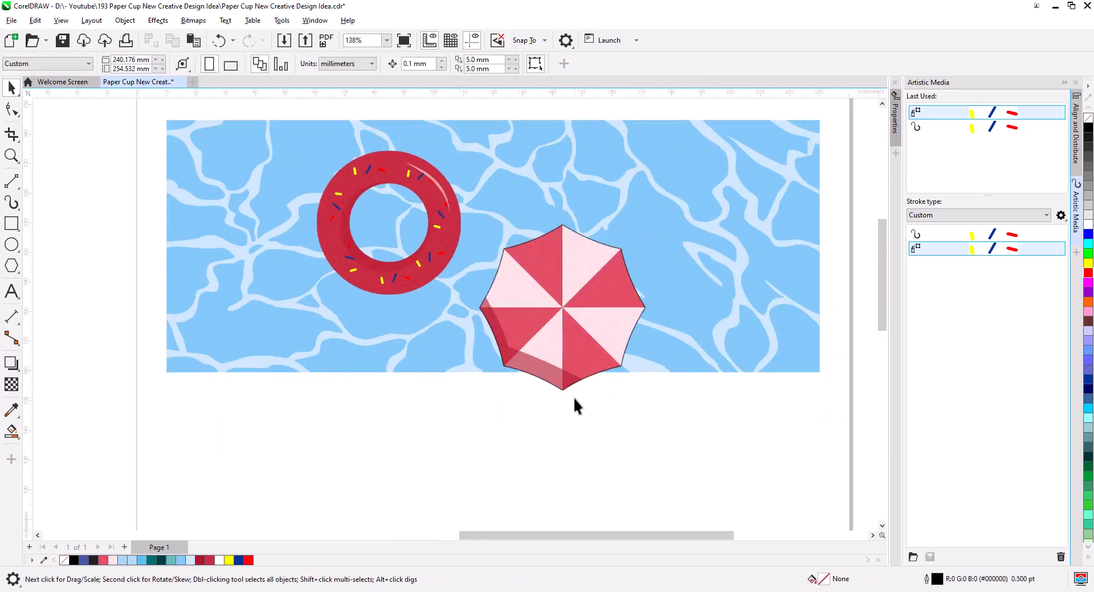
# Step: Add a light blue (#5BC1F1) copy of the swim ring behind it, offset slightly down and right as a shadow
pyautogui.scroll(-1, 575, 399)
pyautogui.scroll(6, 453, 307)
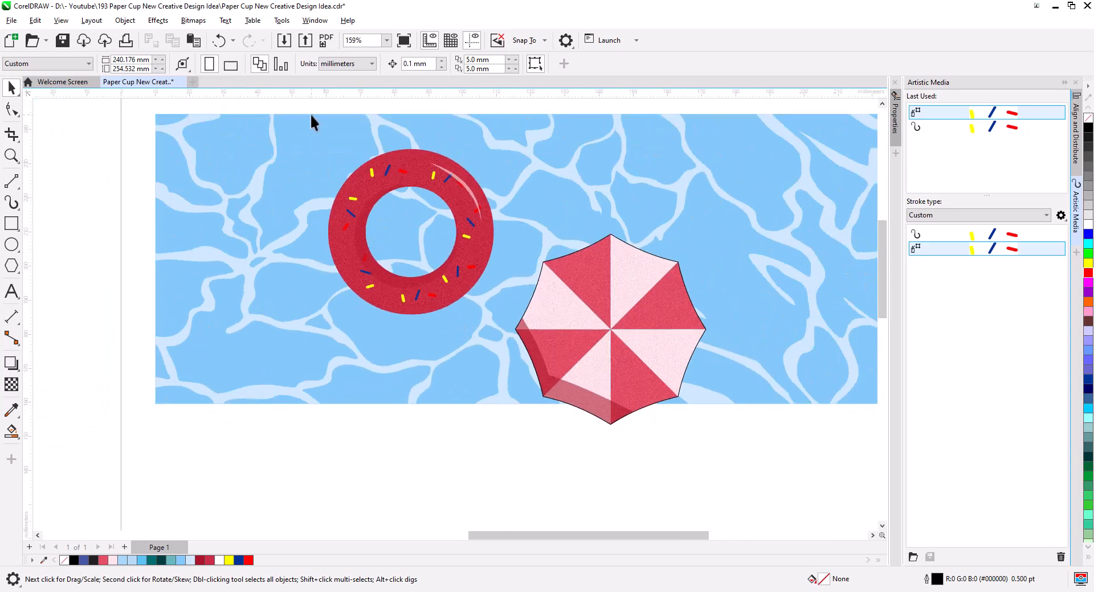
pyautogui.moveTo(504, 330); pyautogui.dragTo(503, 332)
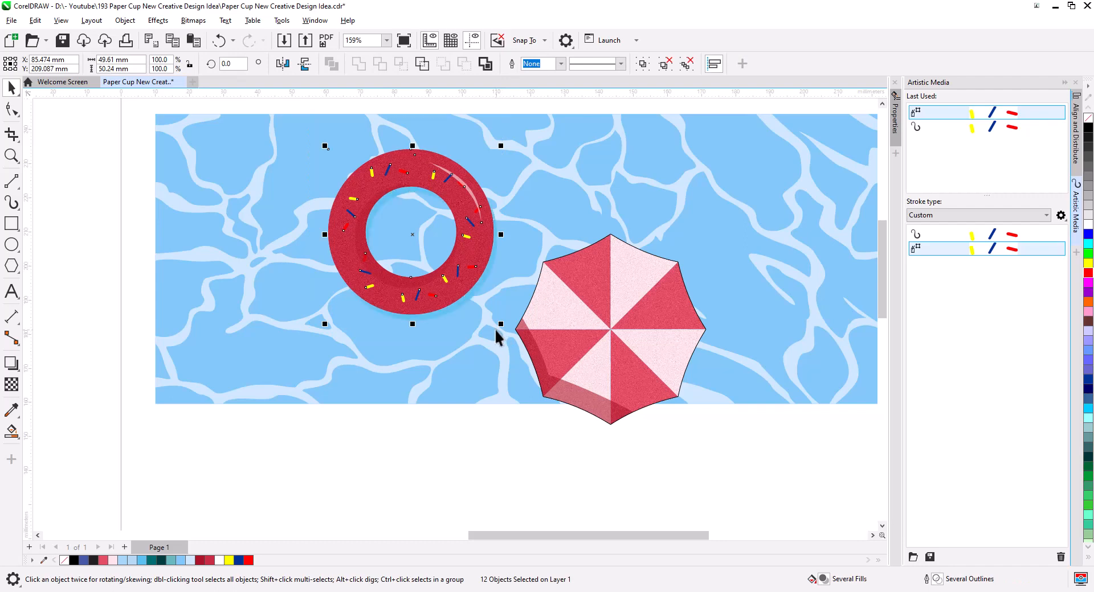
pyautogui.click(444, 430)
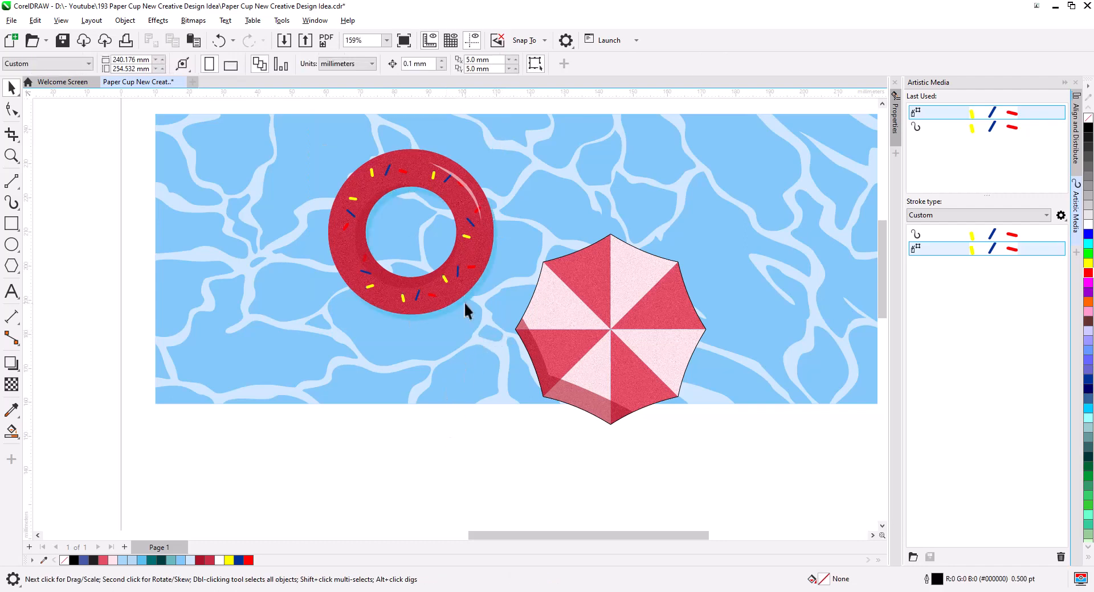
pyautogui.scroll(2, 464, 302)
# Step: Darken the swim ring shadow's fill to #45A8D6 and move the shadow slightly further down from the ring
pyautogui.click(461, 305)
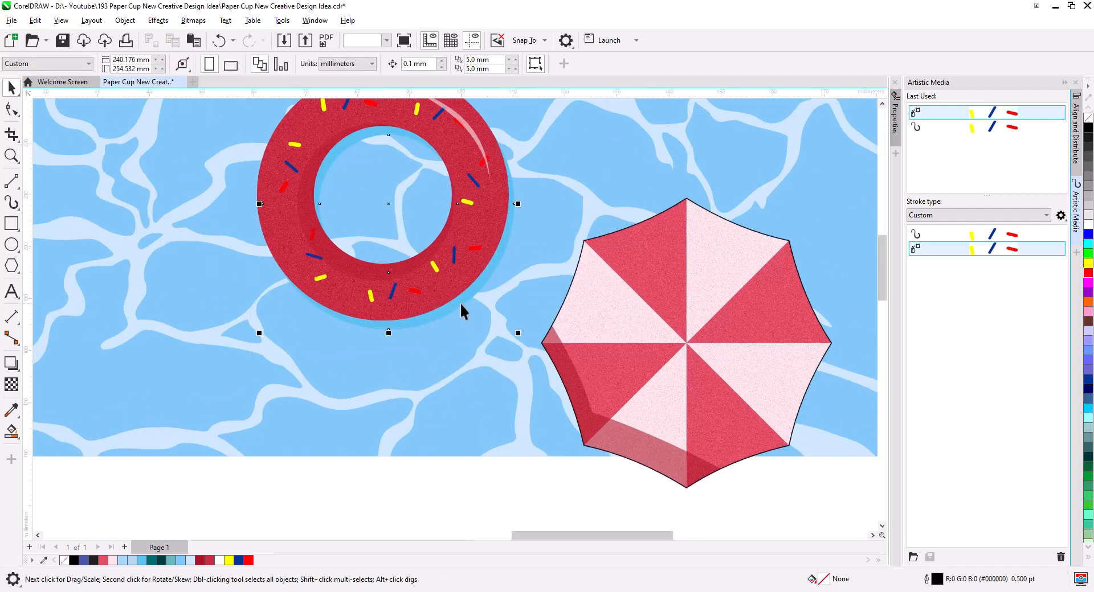
pyautogui.doubleClick(820, 577)
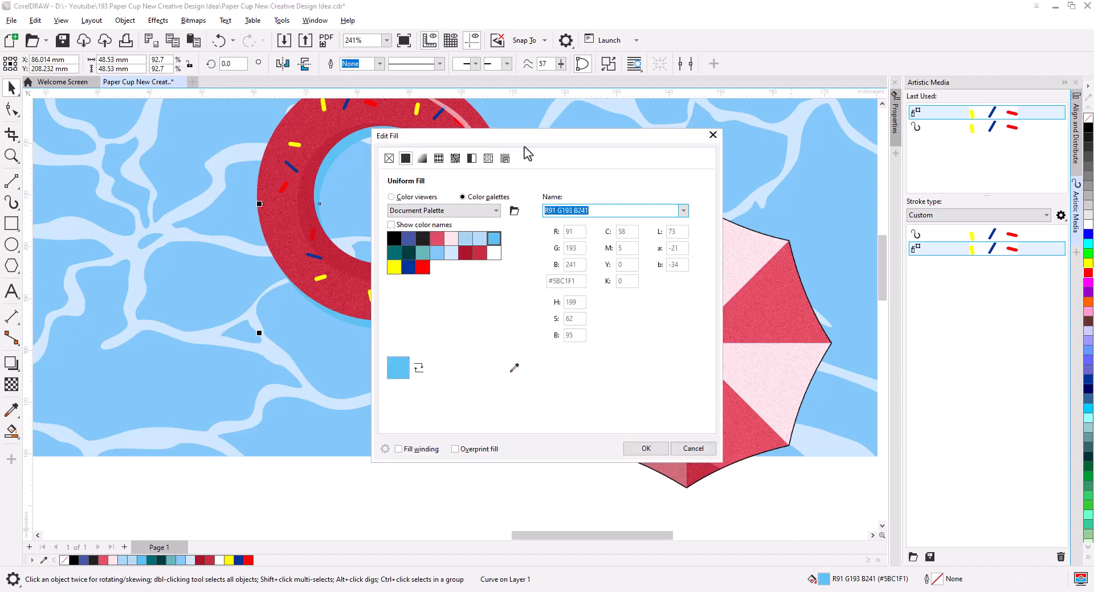
pyautogui.moveTo(524, 148); pyautogui.dragTo(747, 195)
pyautogui.click(641, 246)
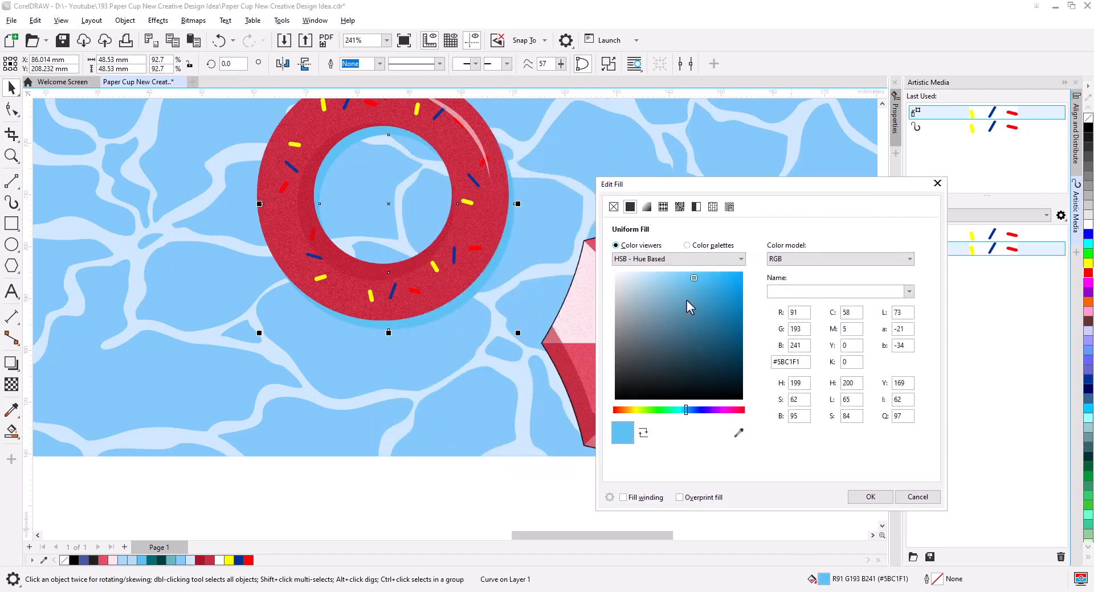
pyautogui.moveTo(694, 279); pyautogui.dragTo(701, 294)
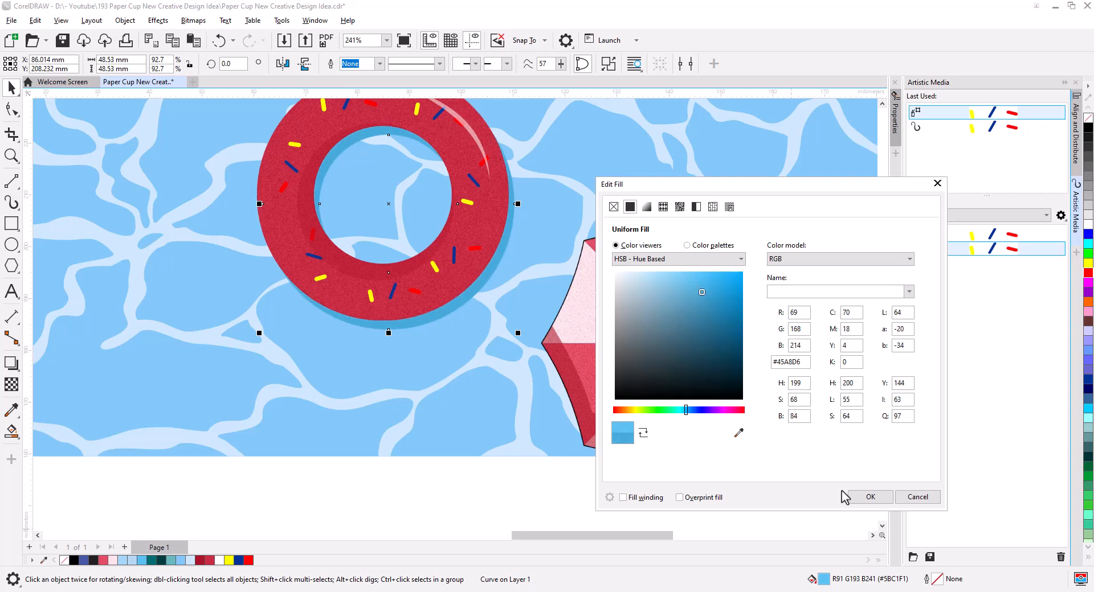
pyautogui.click(868, 497)
pyautogui.click(517, 504)
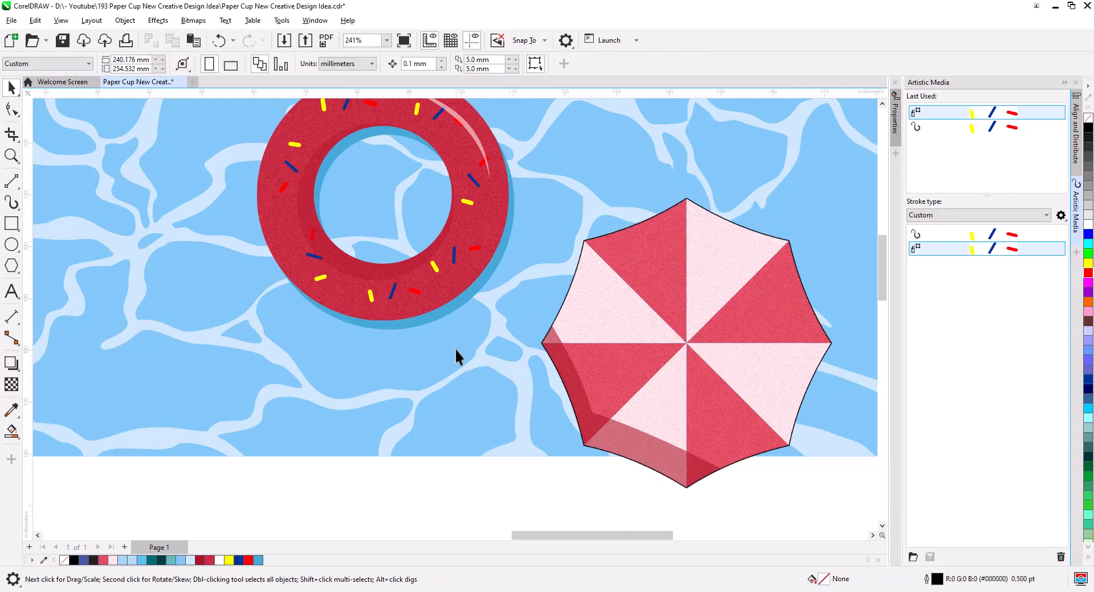
pyautogui.click(449, 314)
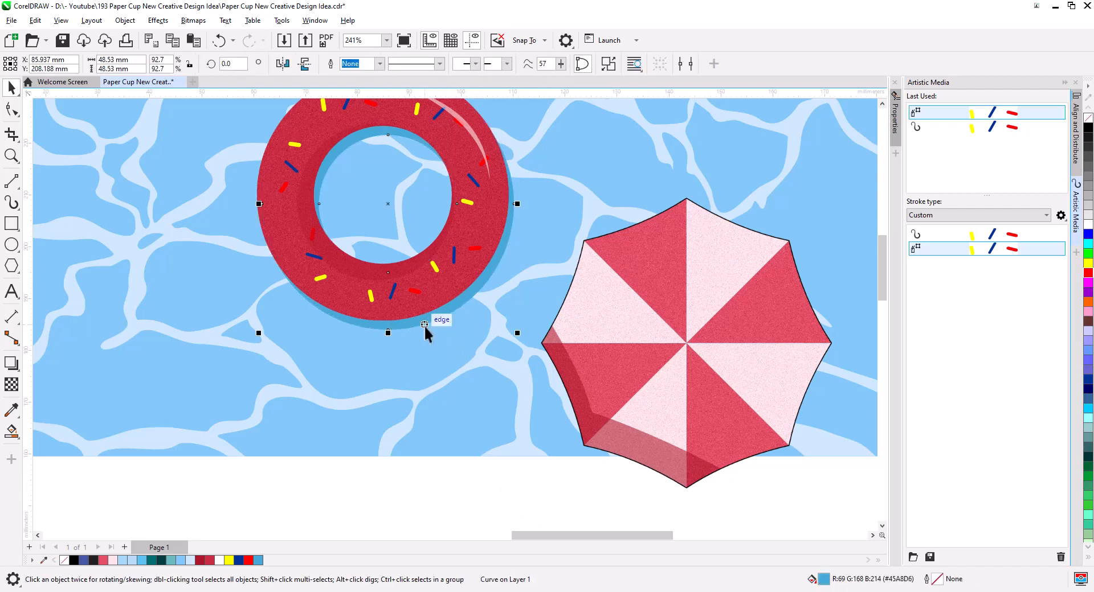
pyautogui.moveTo(424, 326); pyautogui.dragTo(420, 349)
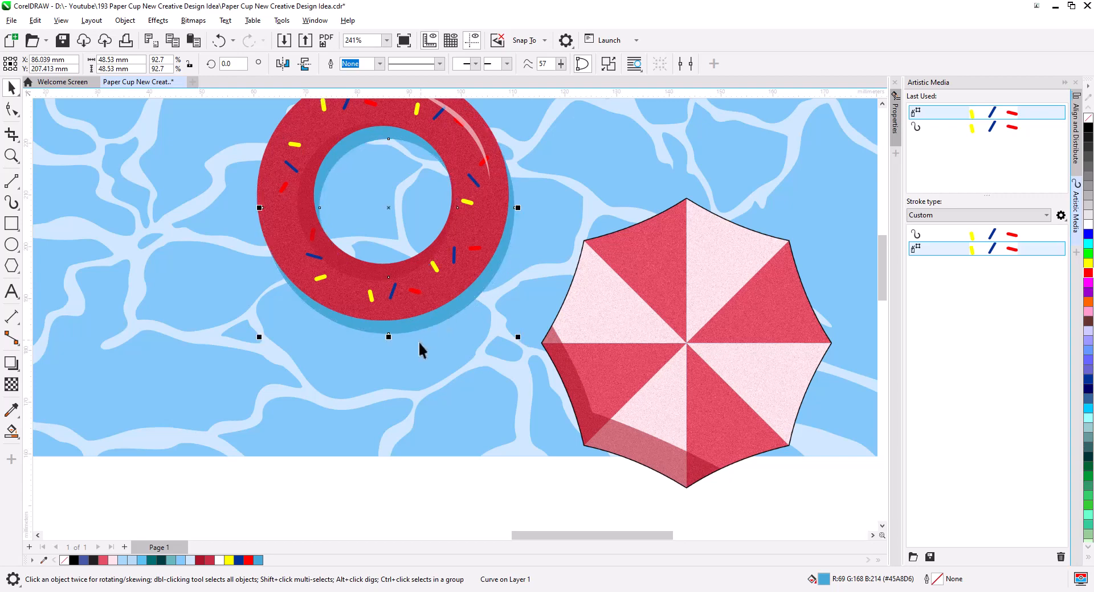
# Step: Give the red swim ring shape a black 0.5 pt outline
pyautogui.click(292, 252)
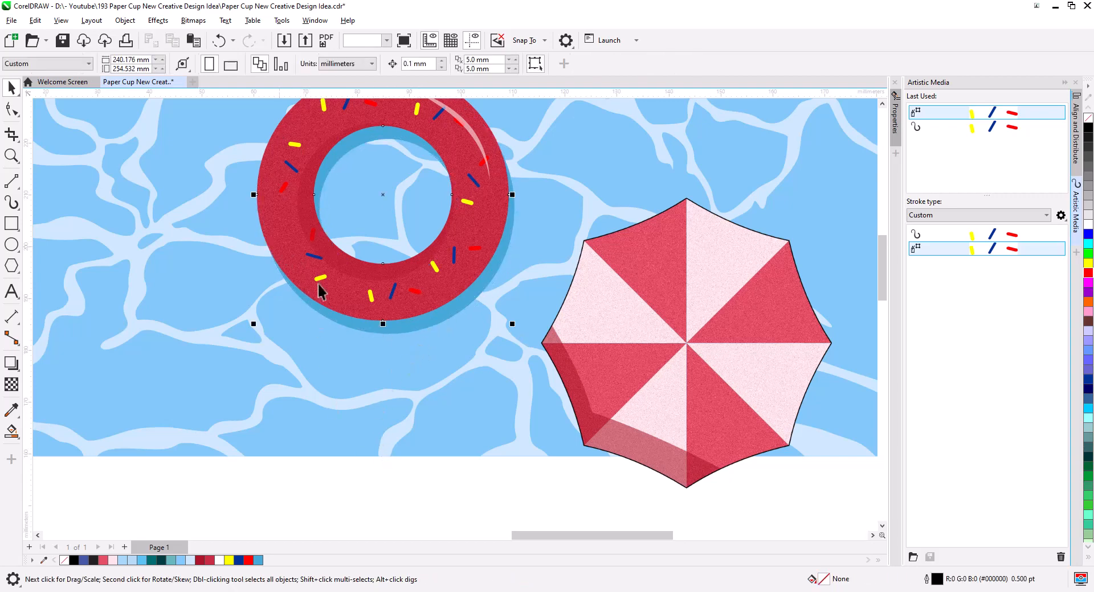
pyautogui.rightClick(1088, 129)
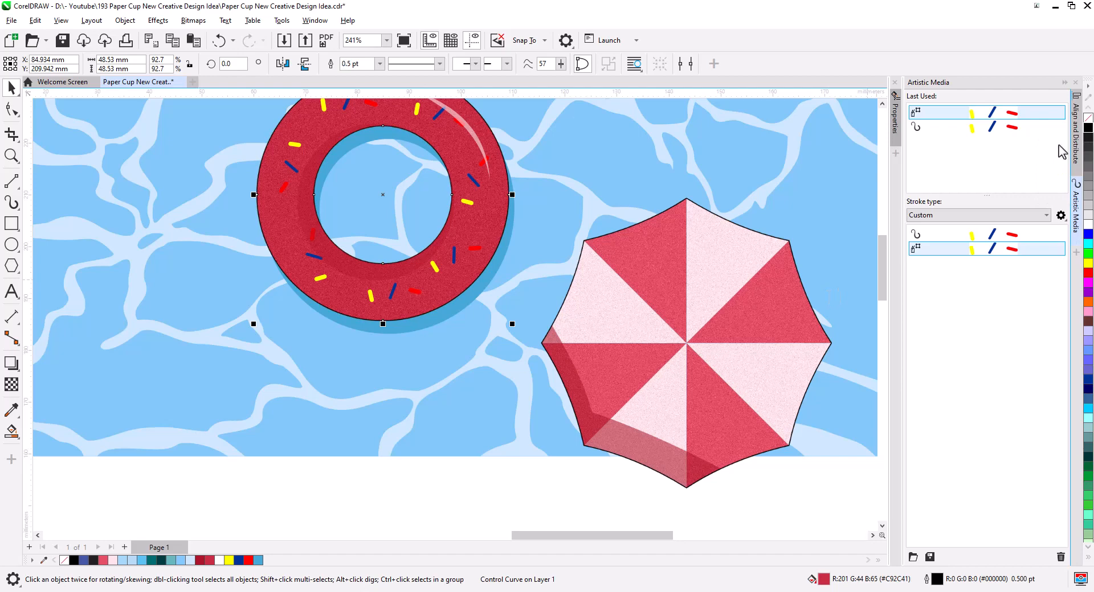
pyautogui.click(509, 490)
pyautogui.scroll(-1, 504, 333)
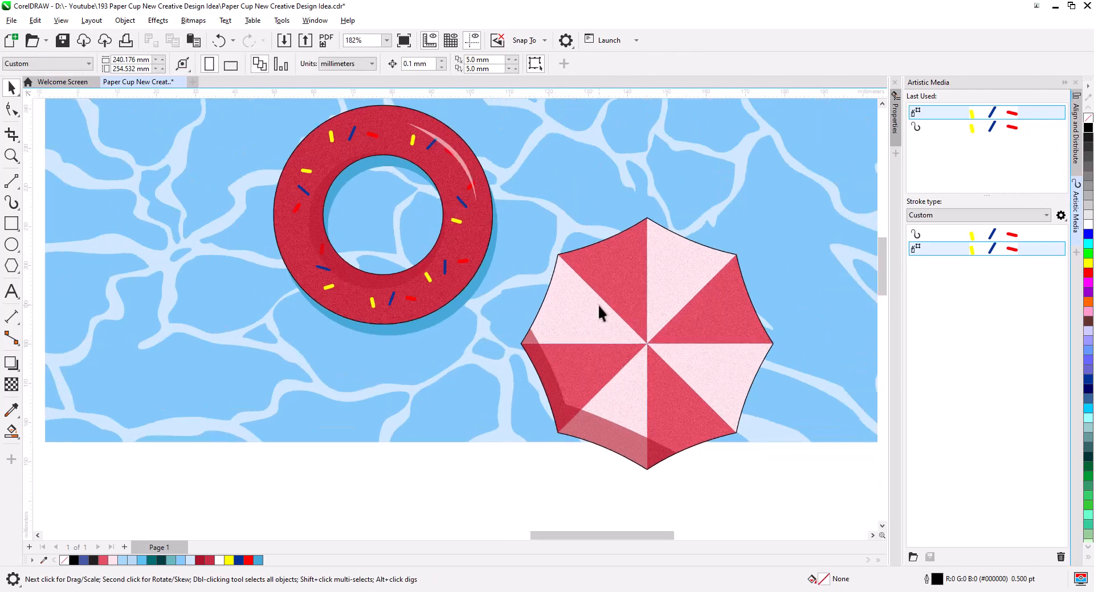
pyautogui.scroll(2, 597, 304)
pyautogui.click(526, 267)
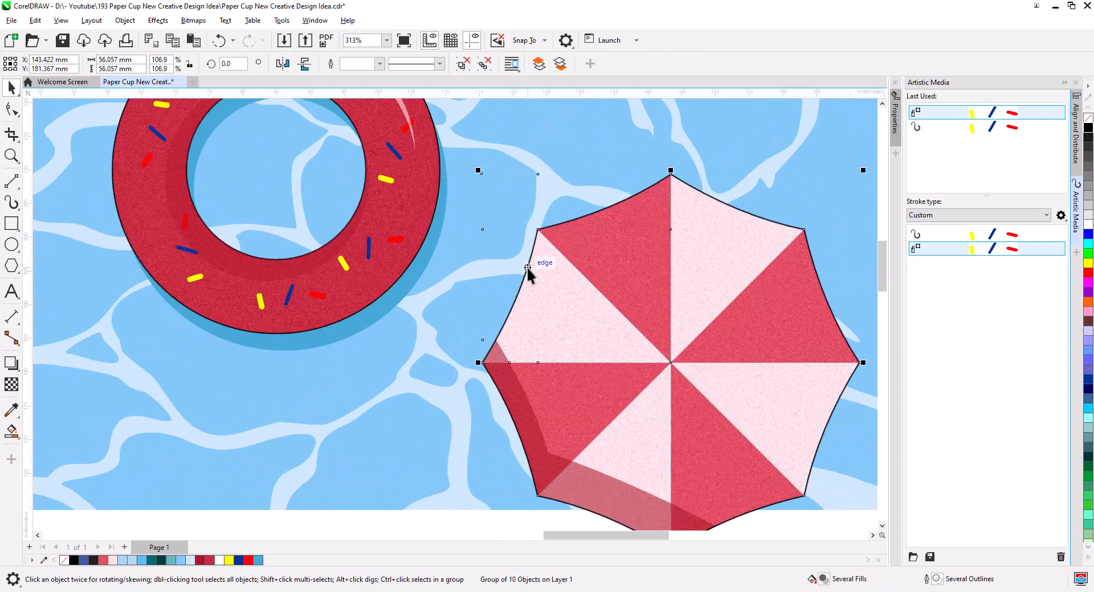
pyautogui.moveTo(526, 267); pyautogui.dragTo(511, 260)
pyautogui.hotkey('ctrl', 'z')
pyautogui.scroll(-3, 459, 361)
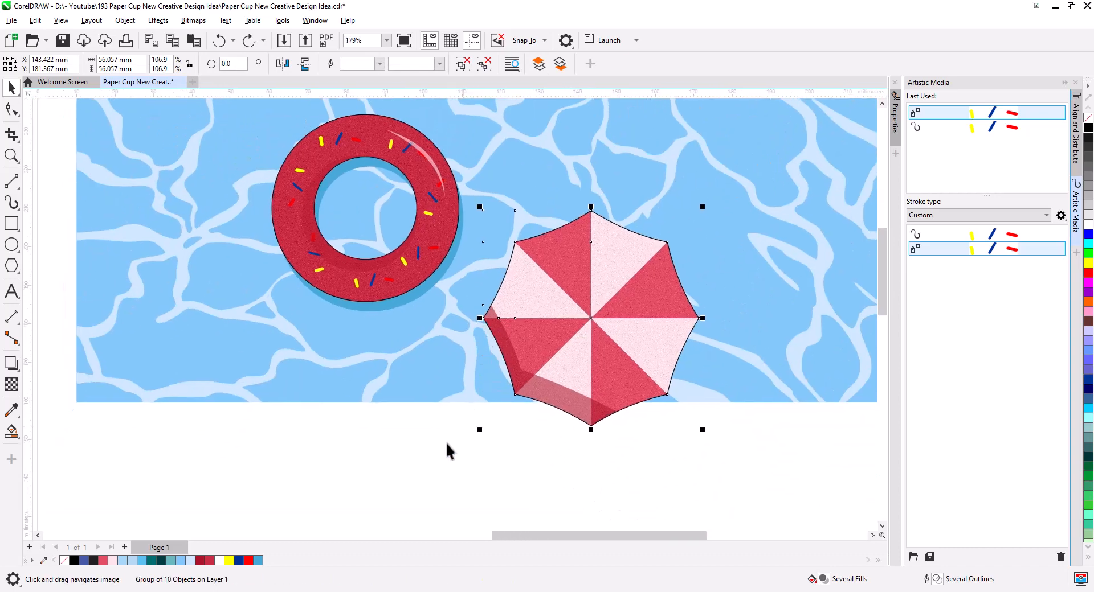
pyautogui.click(432, 439)
# Step: Save the document and spread out the palm leaf image, pool photo and umbrella line drawing beside the page
pyautogui.scroll(-2, 432, 410)
pyautogui.moveTo(471, 390)
pyautogui.mouseDown()
pyautogui.moveTo(547, 390)
pyautogui.moveTo(501, 403)
pyautogui.moveTo(585, 385)
pyautogui.mouseUp()
pyautogui.scroll(-2, 513, 387)
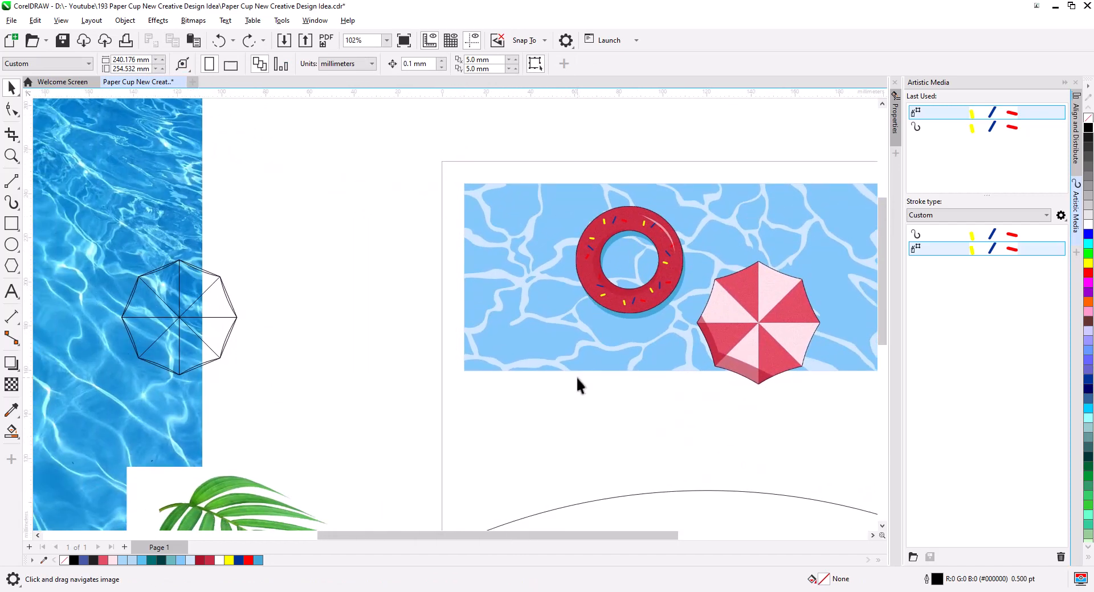
pyautogui.hotkey('ctrl', 's')
pyautogui.moveTo(231, 497)
pyautogui.mouseDown()
pyautogui.moveTo(288, 430)
pyautogui.moveTo(322, 364)
pyautogui.moveTo(429, 417)
pyautogui.mouseUp()
pyautogui.scroll(-1, 322, 363)
pyautogui.moveTo(308, 257); pyautogui.dragTo(145, 237)
pyautogui.moveTo(208, 268)
pyautogui.mouseDown()
pyautogui.moveTo(331, 385)
pyautogui.moveTo(271, 313)
pyautogui.mouseUp()
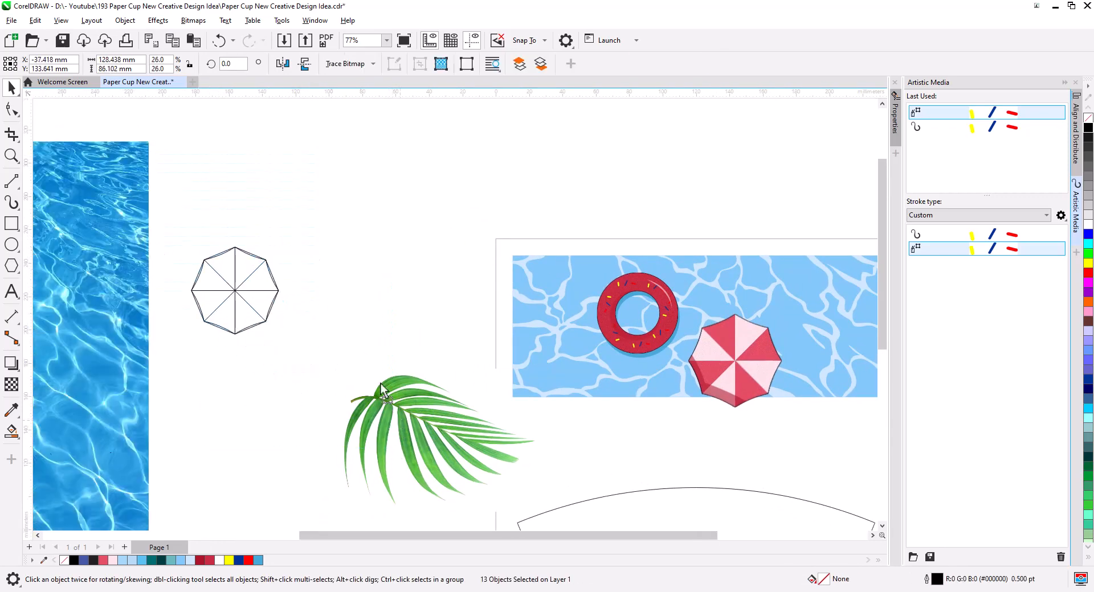
pyautogui.moveTo(381, 382); pyautogui.dragTo(344, 330)
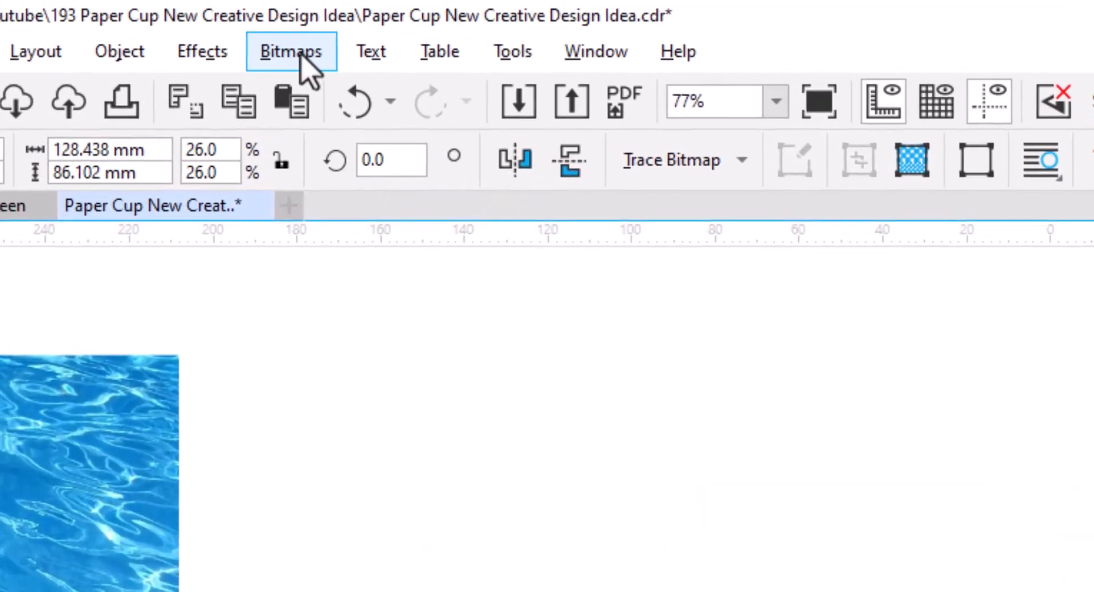
# Step: Convert the palm leaf image to an 8-bit grayscale bitmap at 300 dpi with a transparent background
pyautogui.click(193, 21)
pyautogui.click(346, 114)
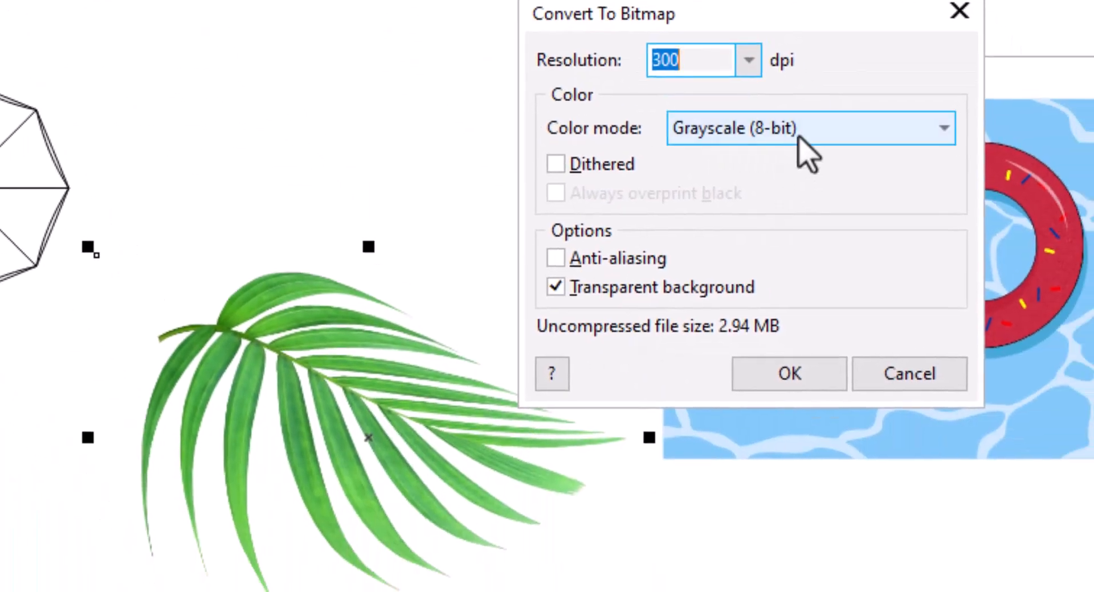
pyautogui.click(806, 137)
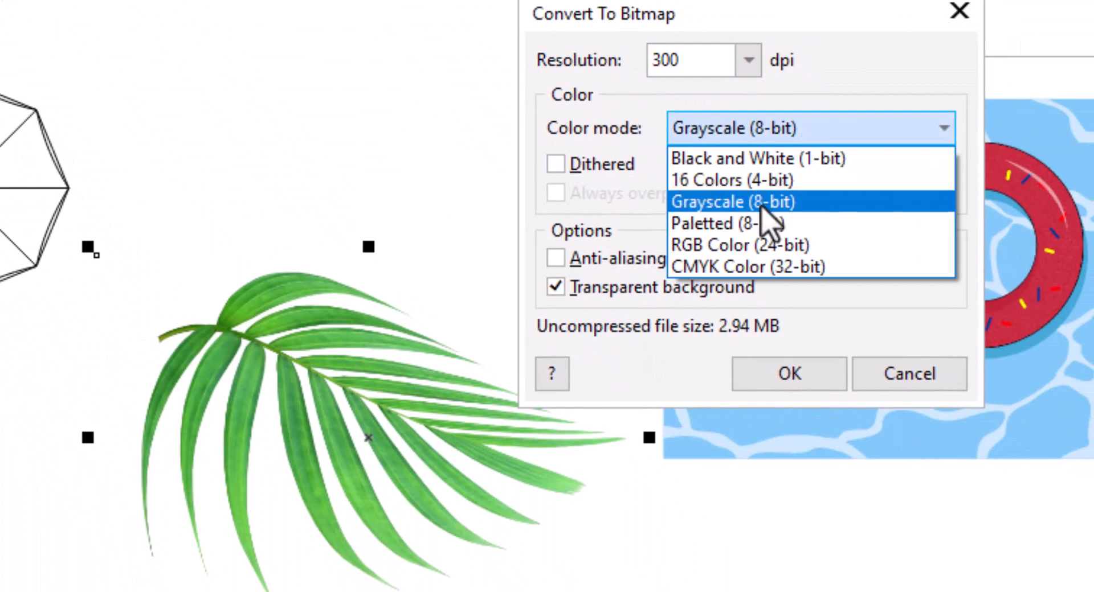
pyautogui.click(776, 200)
pyautogui.click(788, 375)
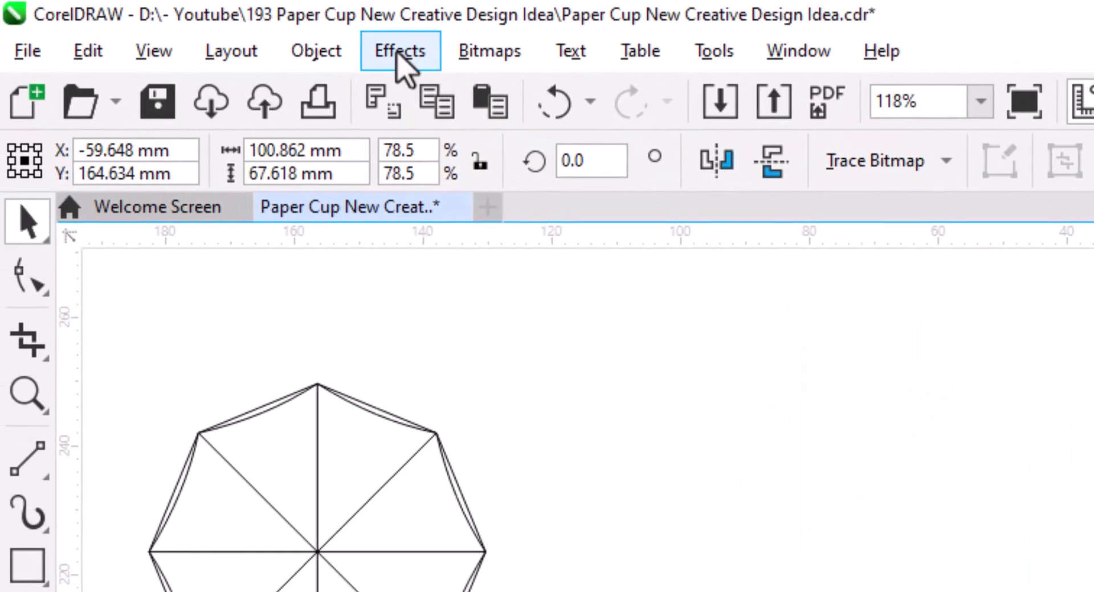
# Step: Reset the Image Adjustment Lab settings for the leaf bitmap, then apply brightness -100 and contrast 87 for a black silhouette
pyautogui.click(402, 50)
pyautogui.moveTo(479, 213)
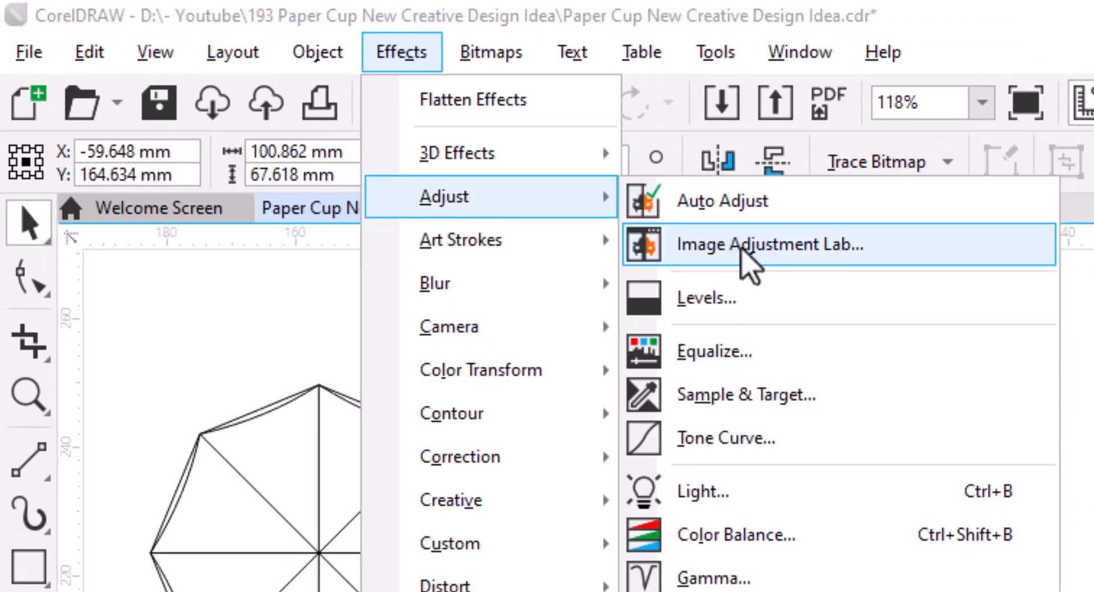
pyautogui.click(687, 251)
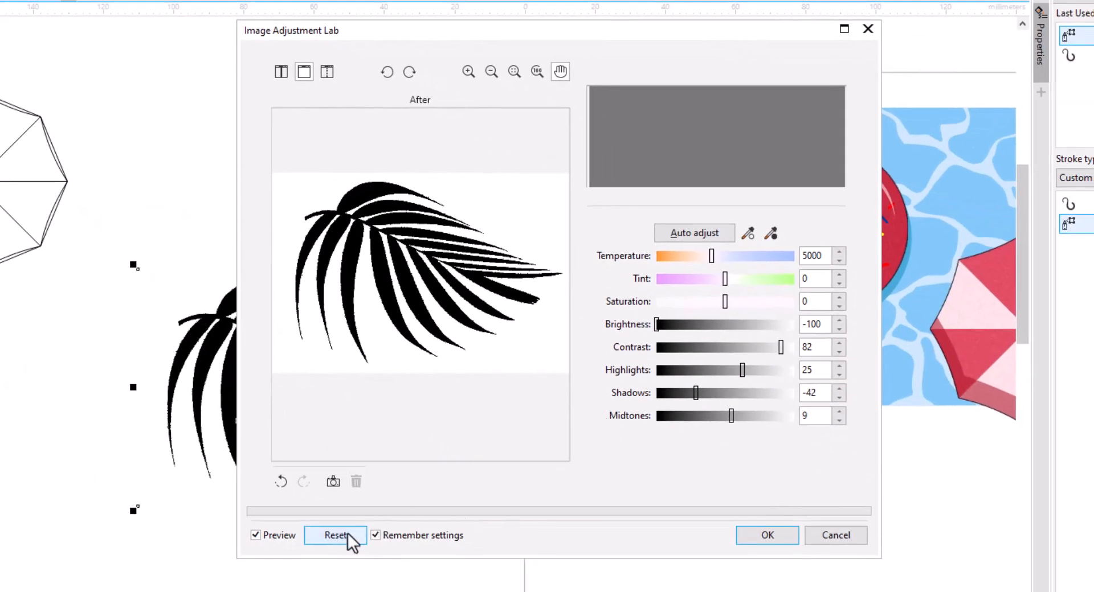
pyautogui.click(342, 536)
pyautogui.moveTo(566, 39); pyautogui.dragTo(792, 59)
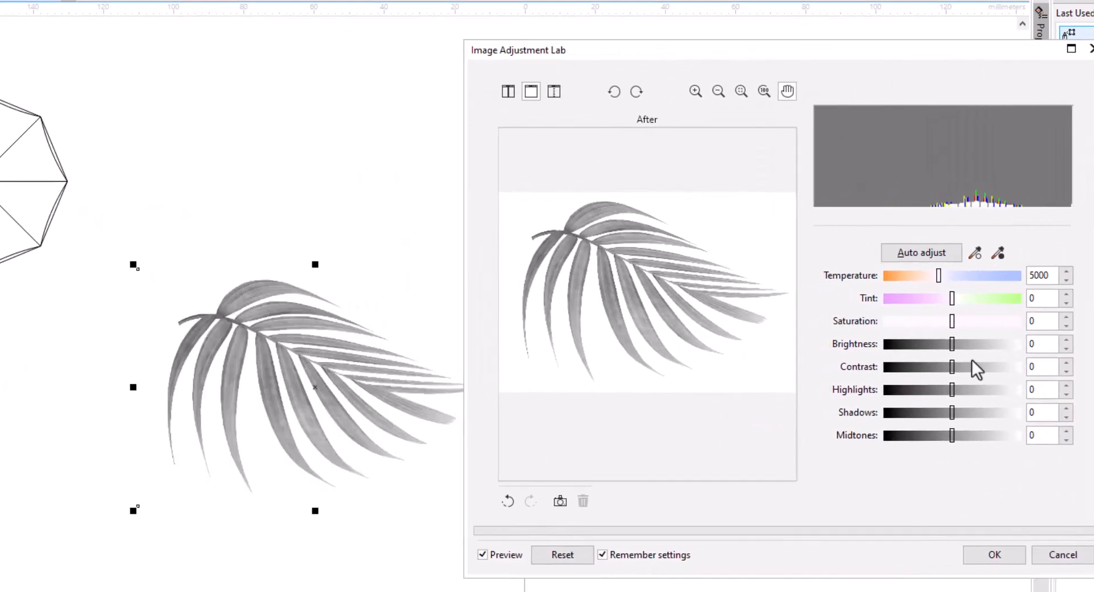
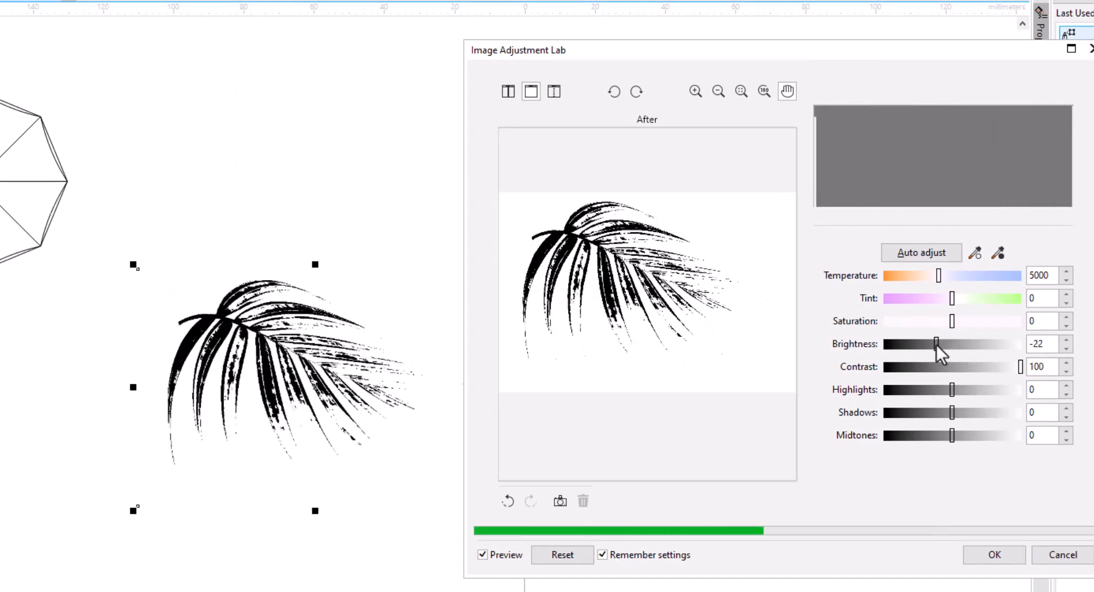
pyautogui.moveTo(935, 344); pyautogui.dragTo(865, 347)
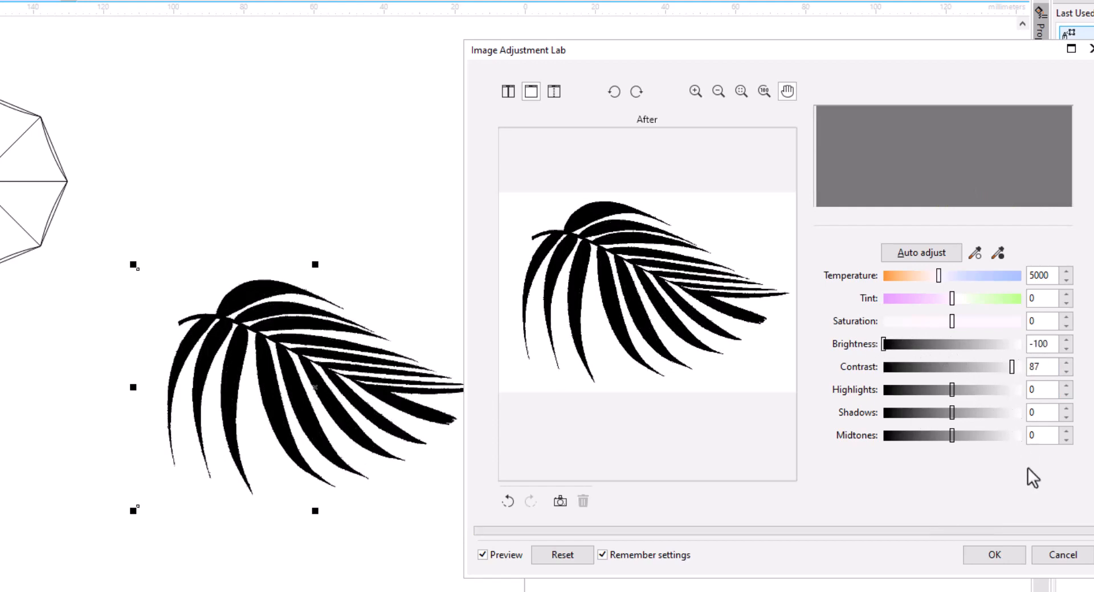
pyautogui.click(1004, 560)
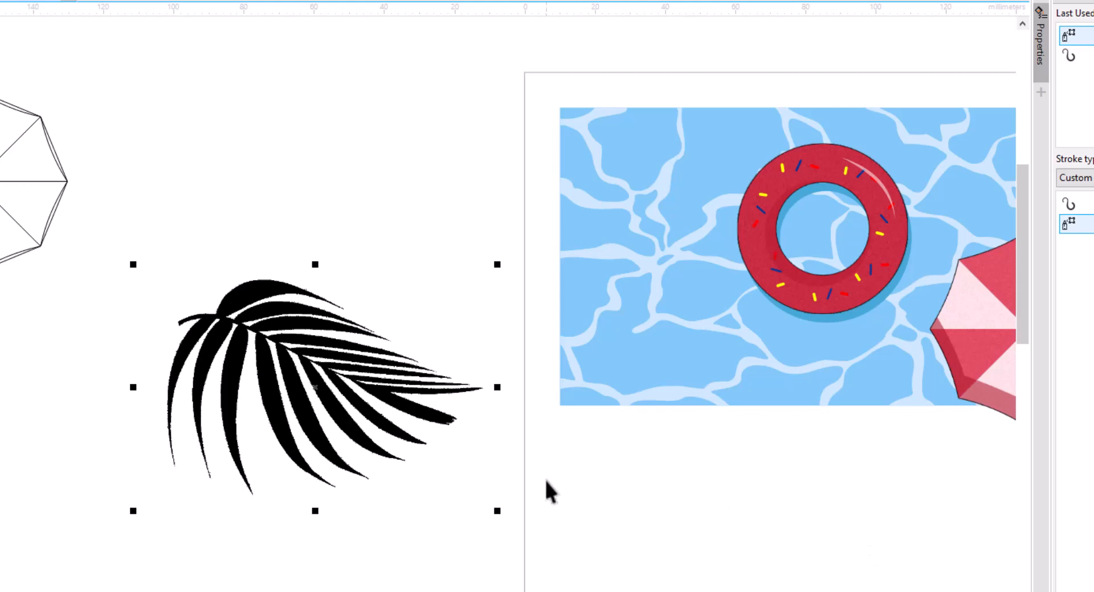
# Step: Outline-trace the black leaf bitmap as a low quality image, removing the background colour automatically and keeping the original
pyautogui.rightClick(363, 408)
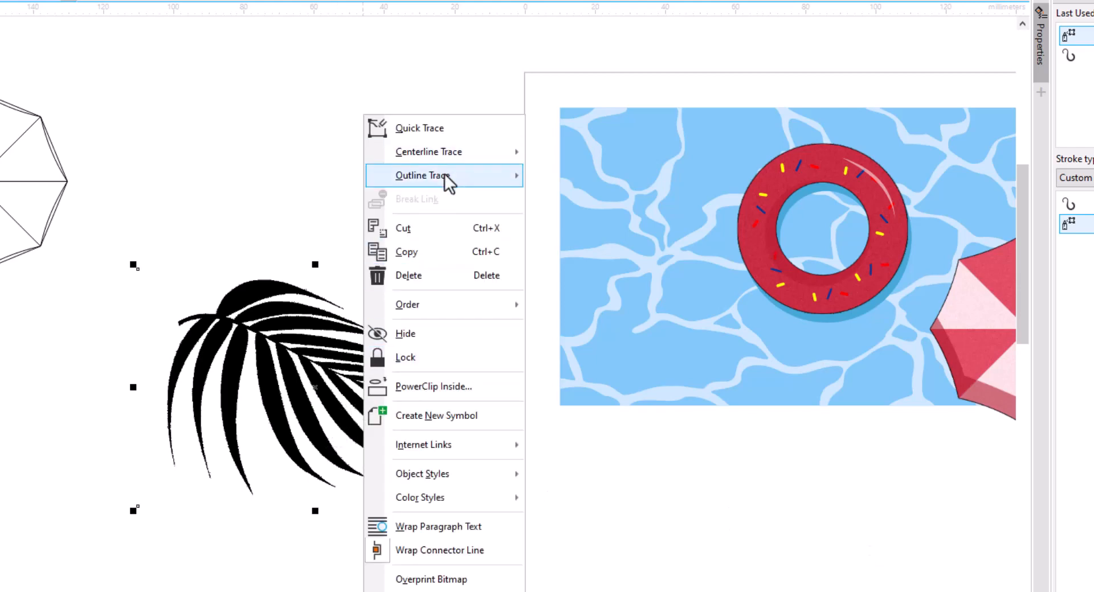
pyautogui.moveTo(448, 181)
pyautogui.click(582, 276)
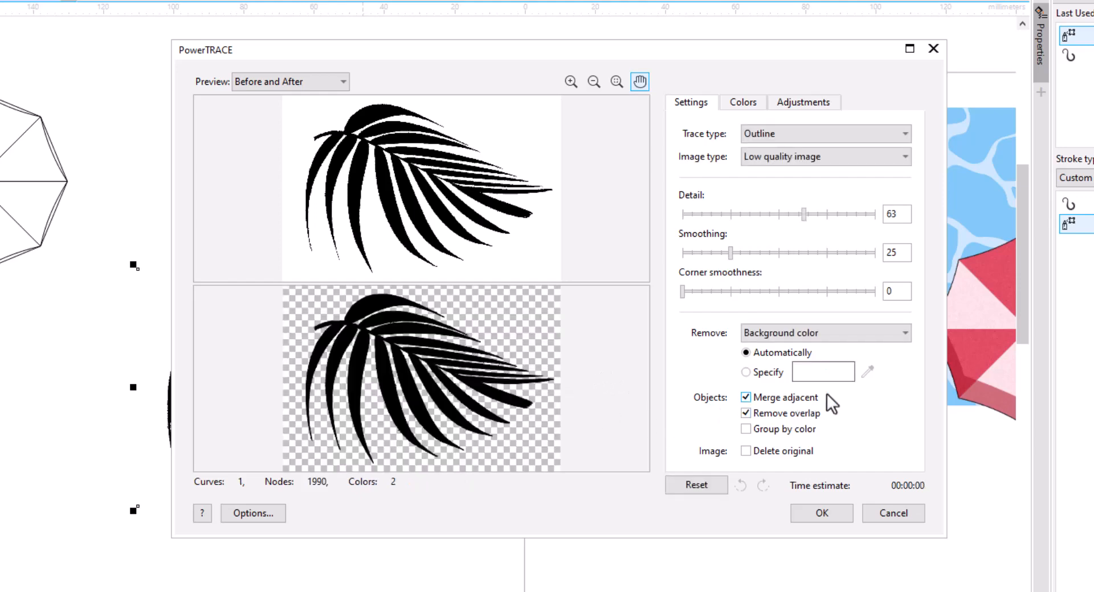
pyautogui.click(822, 513)
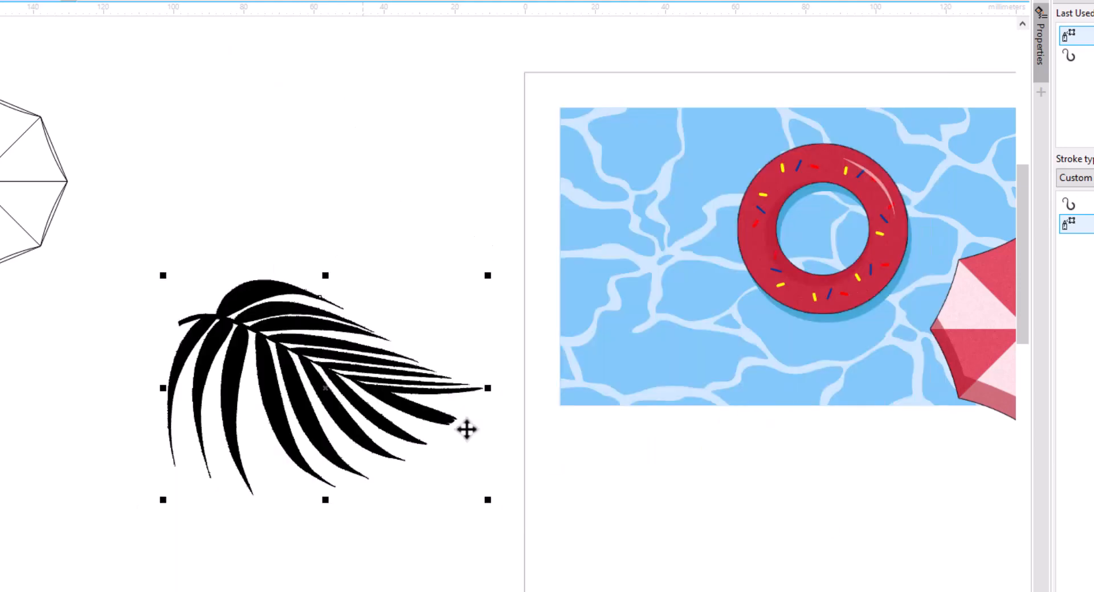
# Step: Move the traced leaf onto the pool pattern's lower left part and delete the original leaf bitmap
pyautogui.moveTo(377, 397)
pyautogui.mouseDown()
pyautogui.moveTo(439, 428)
pyautogui.moveTo(716, 420)
pyautogui.moveTo(711, 390)
pyautogui.mouseUp()
pyautogui.click(358, 379)
pyautogui.press('Delete')
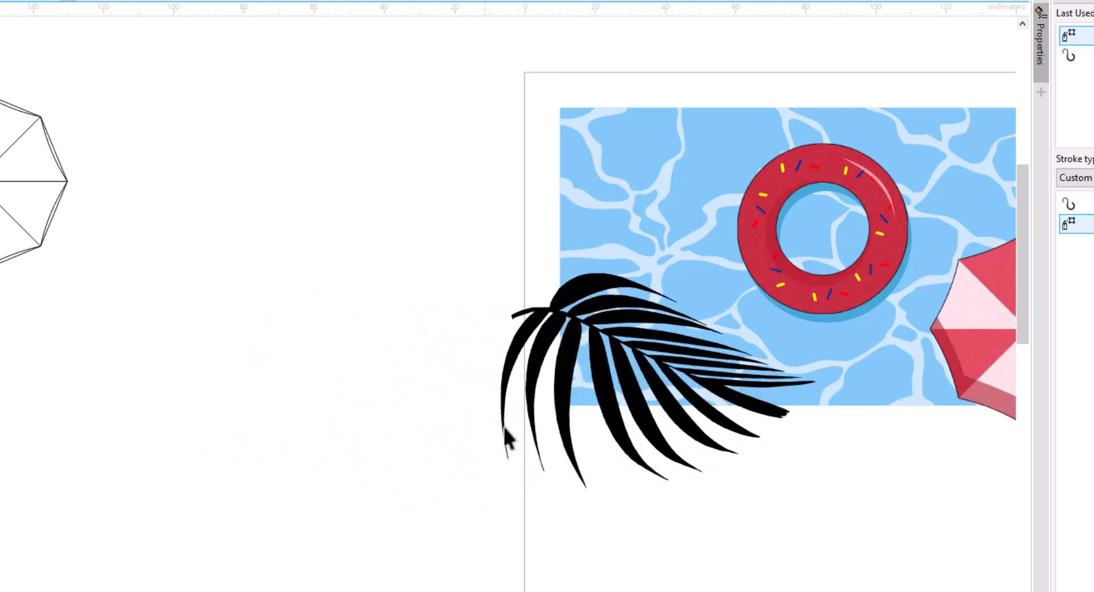
# Step: Move the traced palm leaf up over the pool pattern's left edge and fill it with dark green #013E40
pyautogui.moveTo(611, 435); pyautogui.dragTo(592, 330)
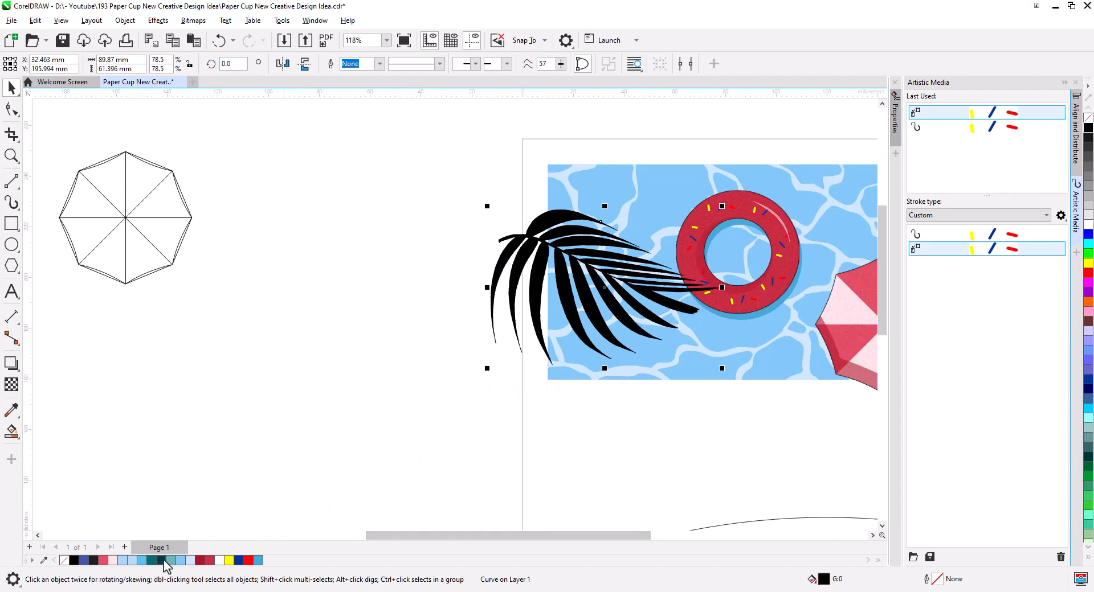
pyautogui.click(161, 561)
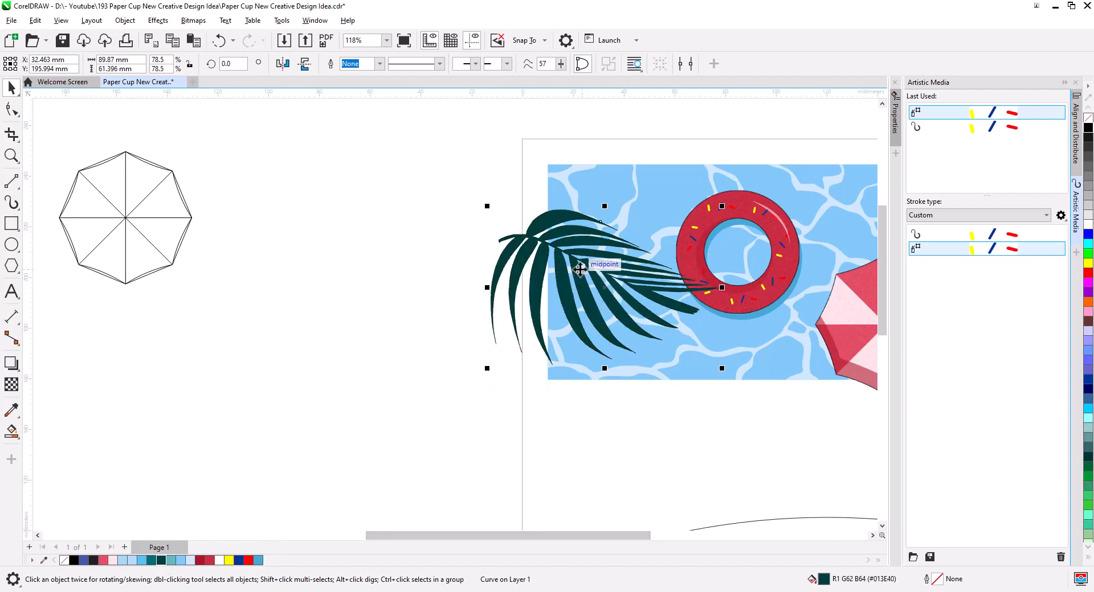
# Step: Move the dark green palm leaf to the pool pattern's upper left corner and scale it down to about 81 x 55 mm
pyautogui.moveTo(582, 267); pyautogui.dragTo(607, 208)
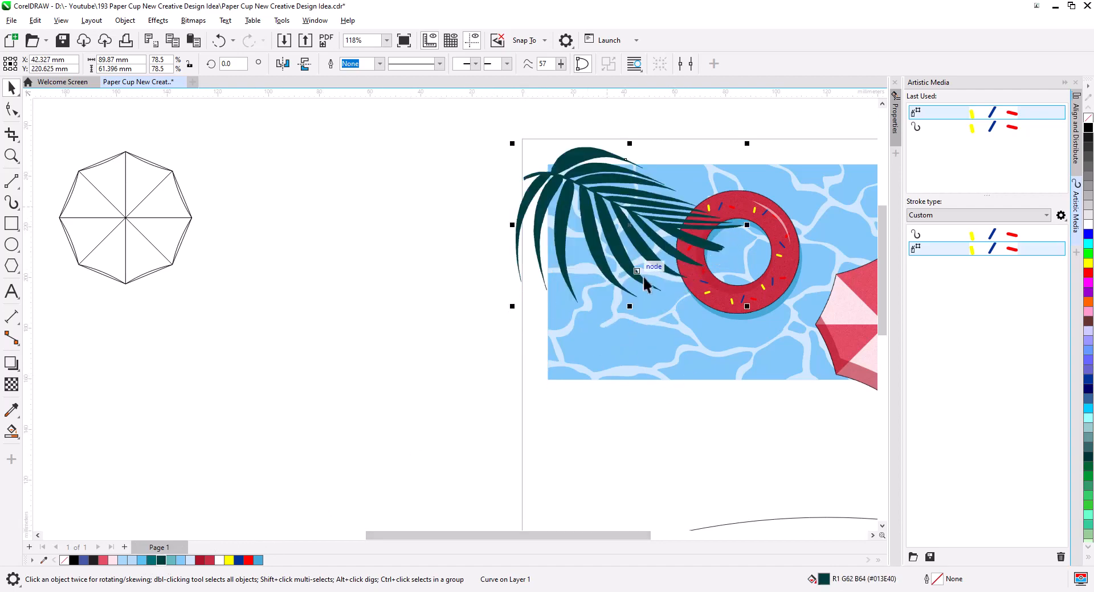
pyautogui.moveTo(713, 339); pyautogui.dragTo(355, 436)
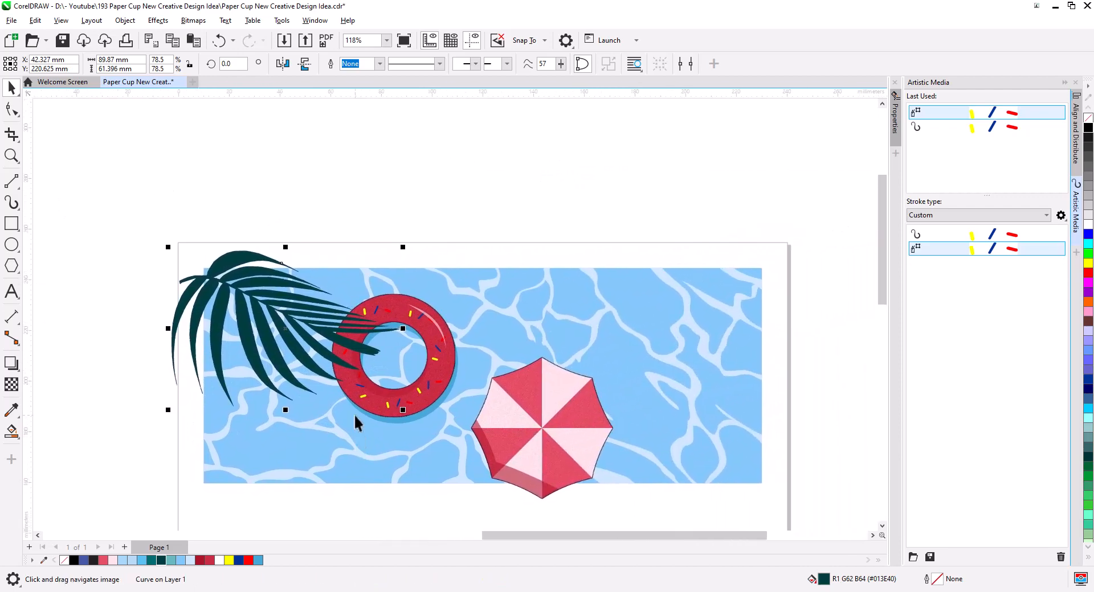
pyautogui.moveTo(403, 410); pyautogui.dragTo(381, 394)
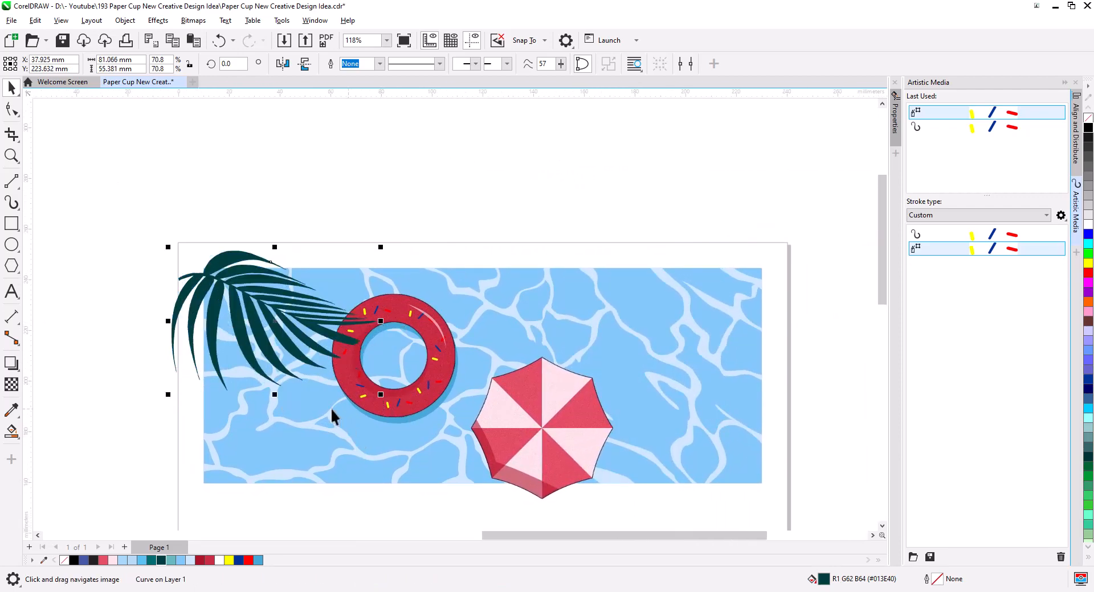
# Step: Duplicate the palm leaf slightly to its right and fill the copy with light teal #66B7BA
pyautogui.moveTo(279, 337); pyautogui.dragTo(330, 338)
pyautogui.click(351, 366)
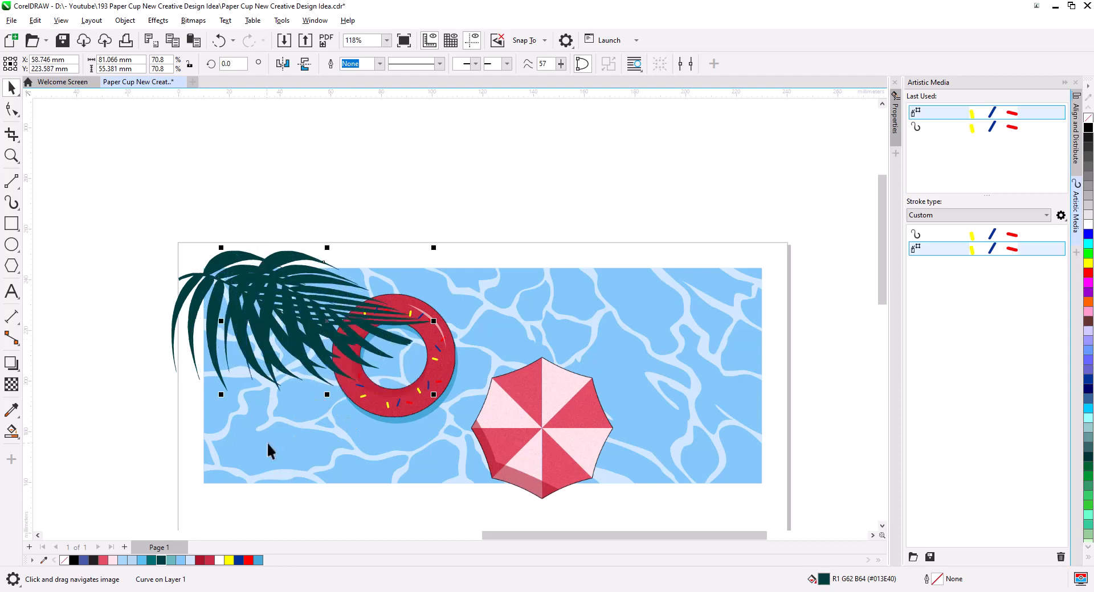
pyautogui.click(170, 560)
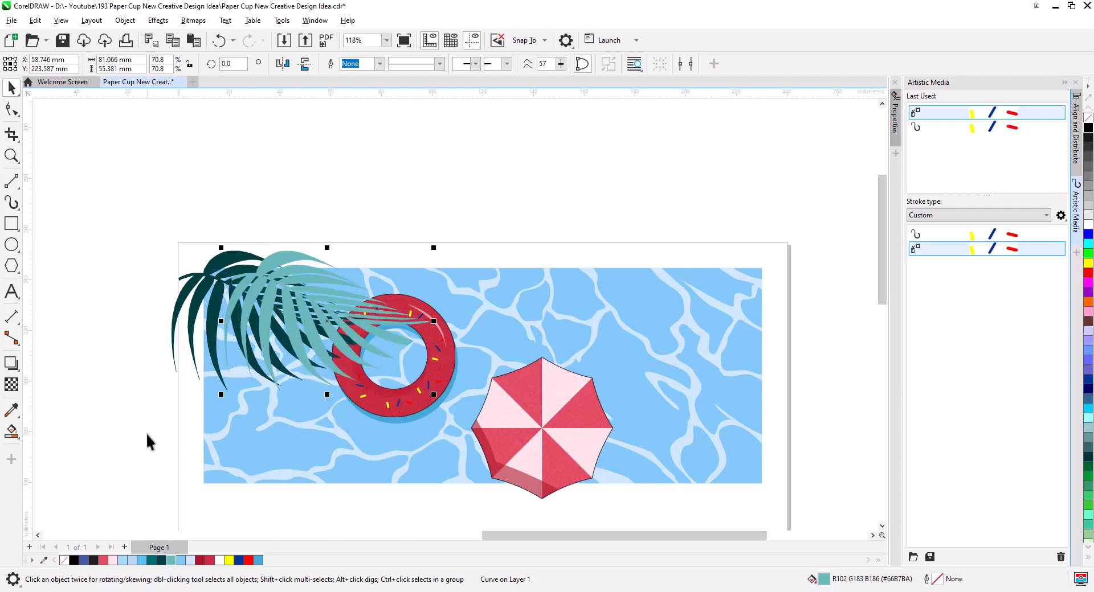
pyautogui.click(152, 560)
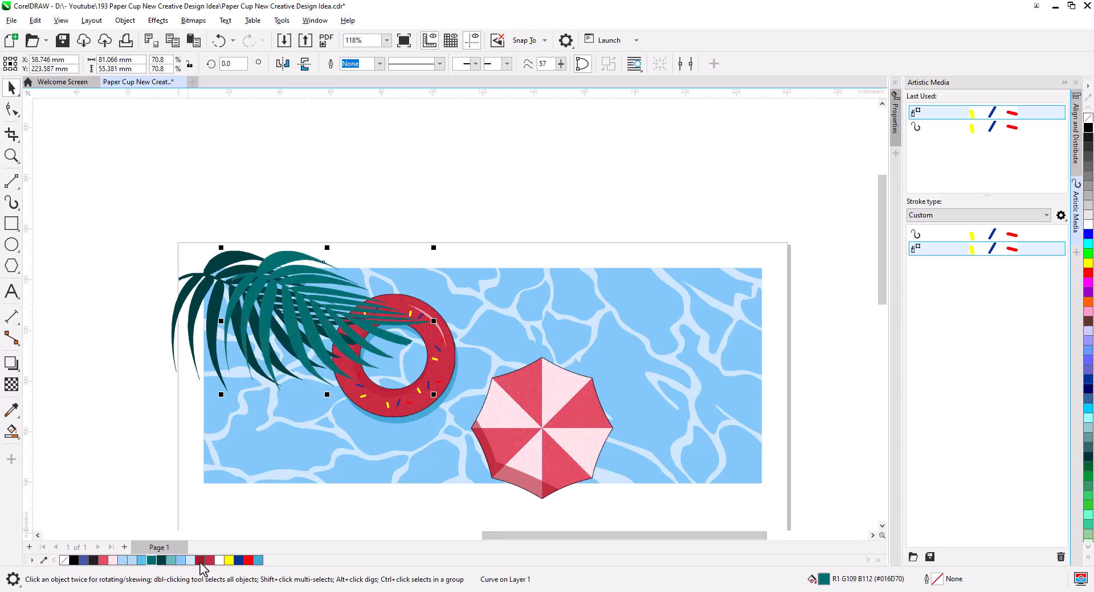
pyautogui.click(170, 560)
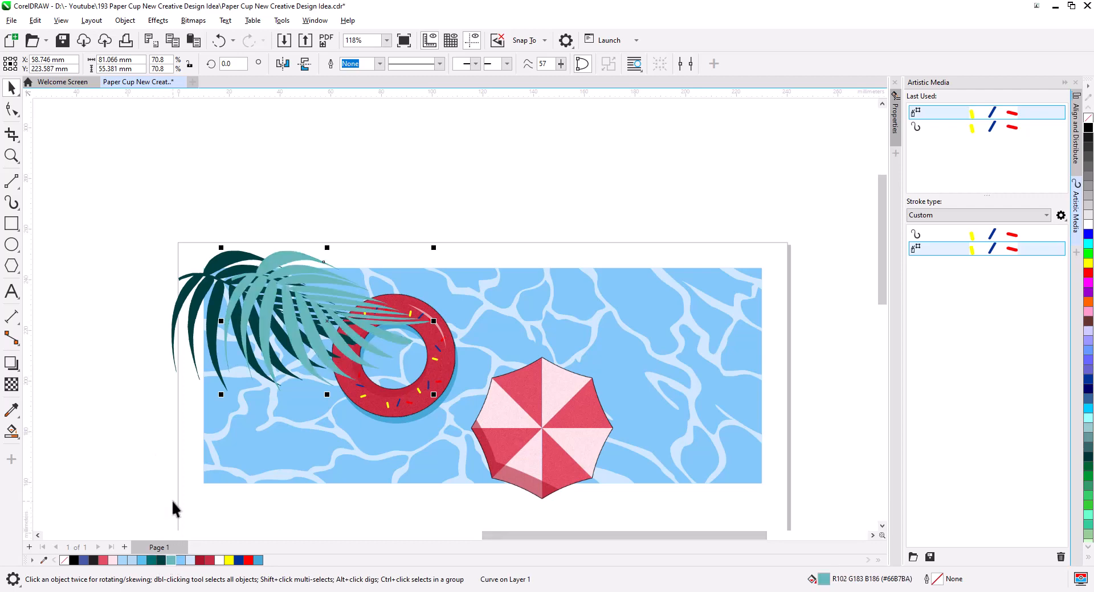
# Step: Bring the dark green palm leaf in front of the light teal copy
pyautogui.click(185, 288)
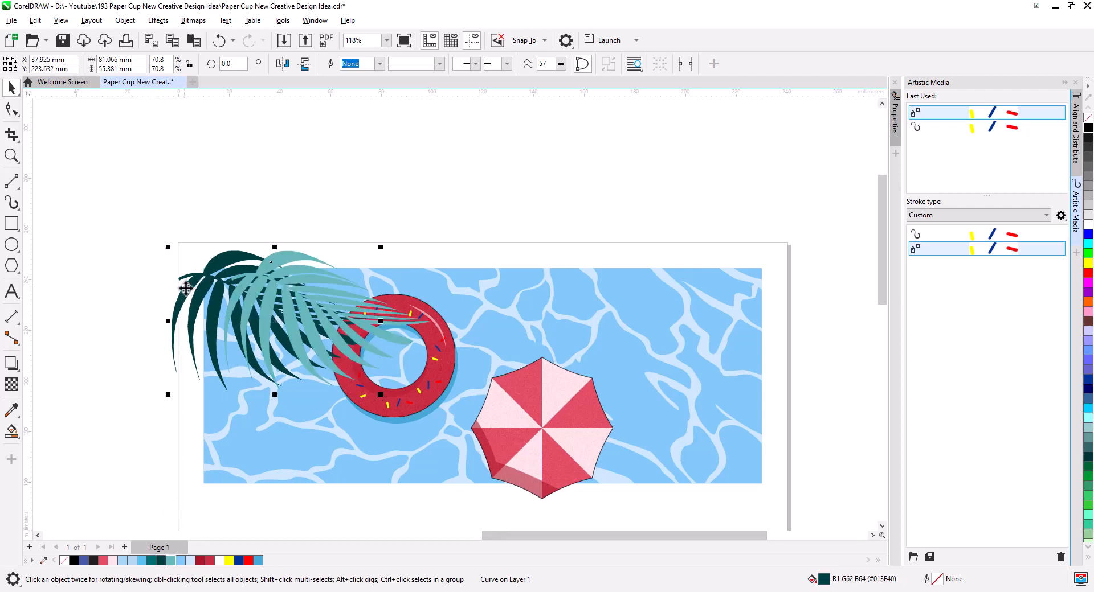
pyautogui.rightClick(185, 291)
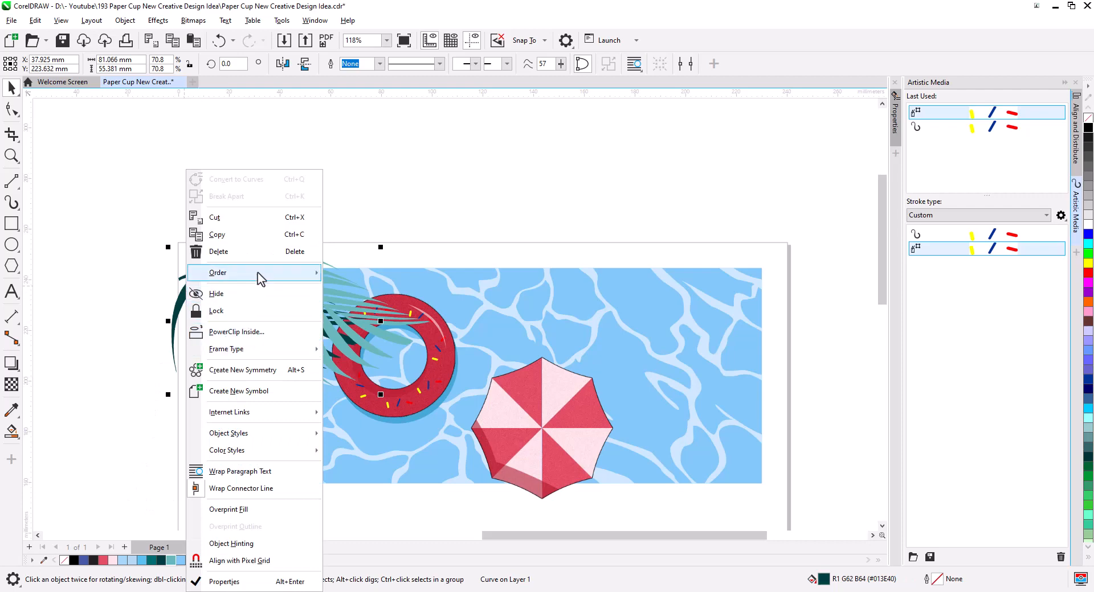
pyautogui.moveTo(315, 274)
pyautogui.click(354, 276)
pyautogui.click(346, 302)
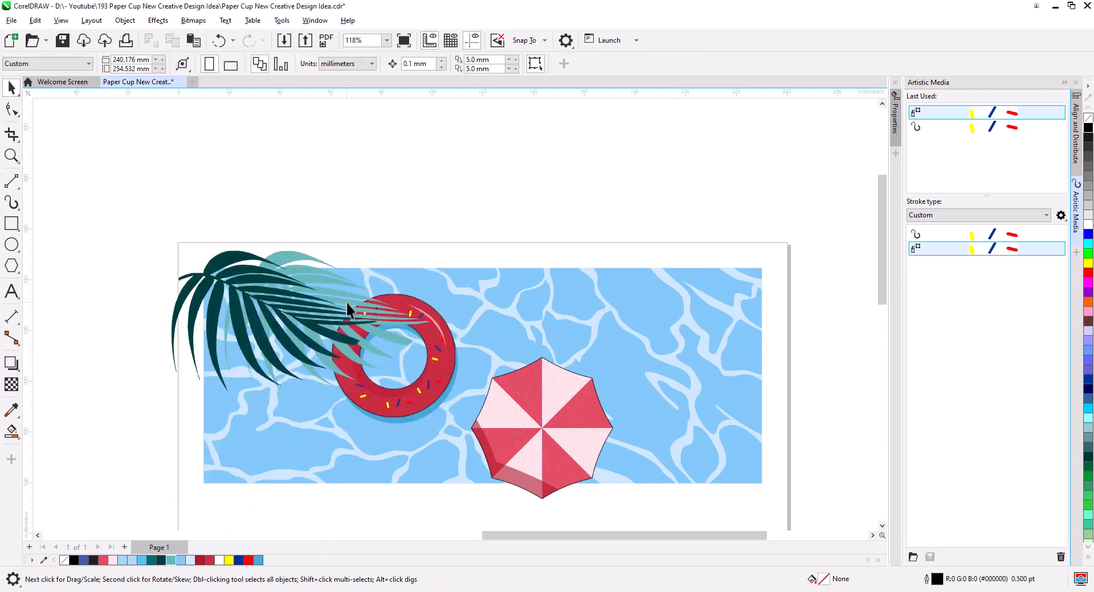
# Step: Scale the teal leaf to about 55 x 38 mm, shift it right beside the dark leaf, and rotate it clockwise to about 332.8°
pyautogui.moveTo(434, 394); pyautogui.dragTo(350, 333)
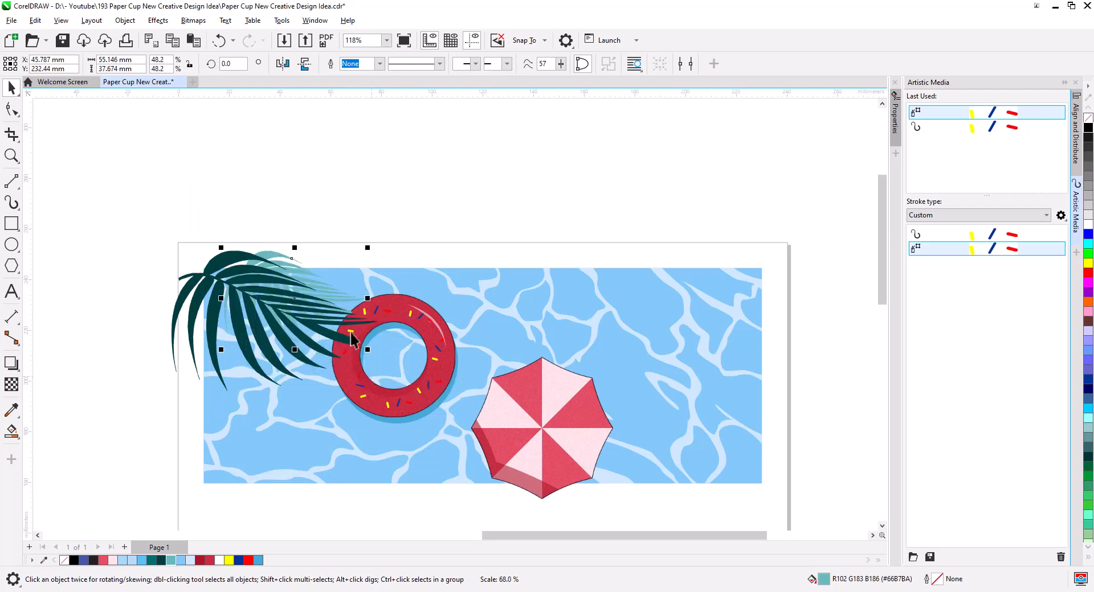
pyautogui.moveTo(329, 295); pyautogui.dragTo(373, 302)
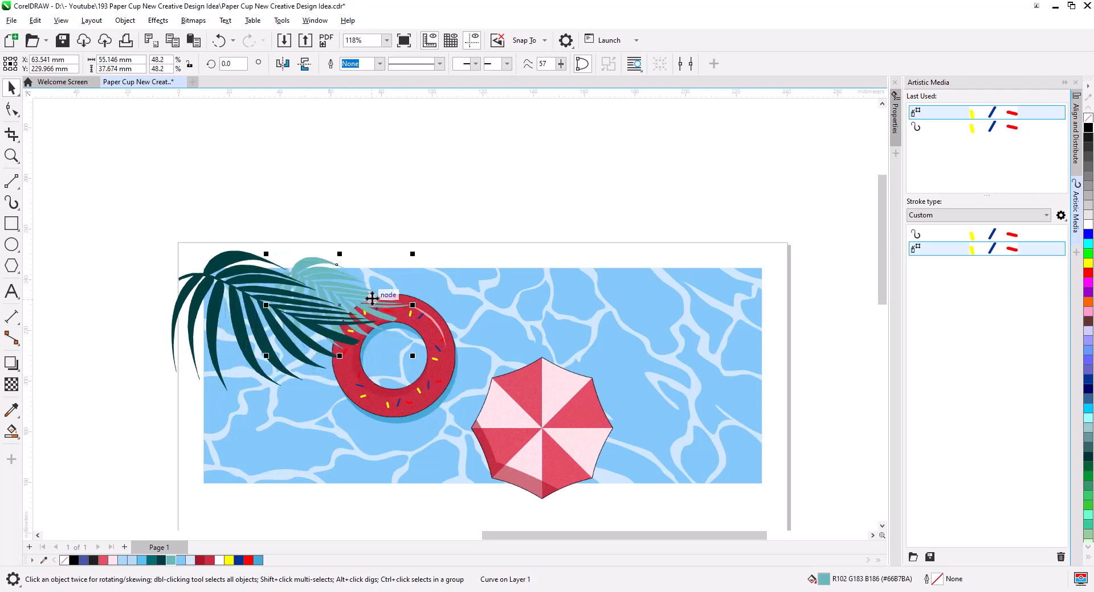
pyautogui.click(408, 357)
pyautogui.moveTo(408, 358); pyautogui.dragTo(378, 393)
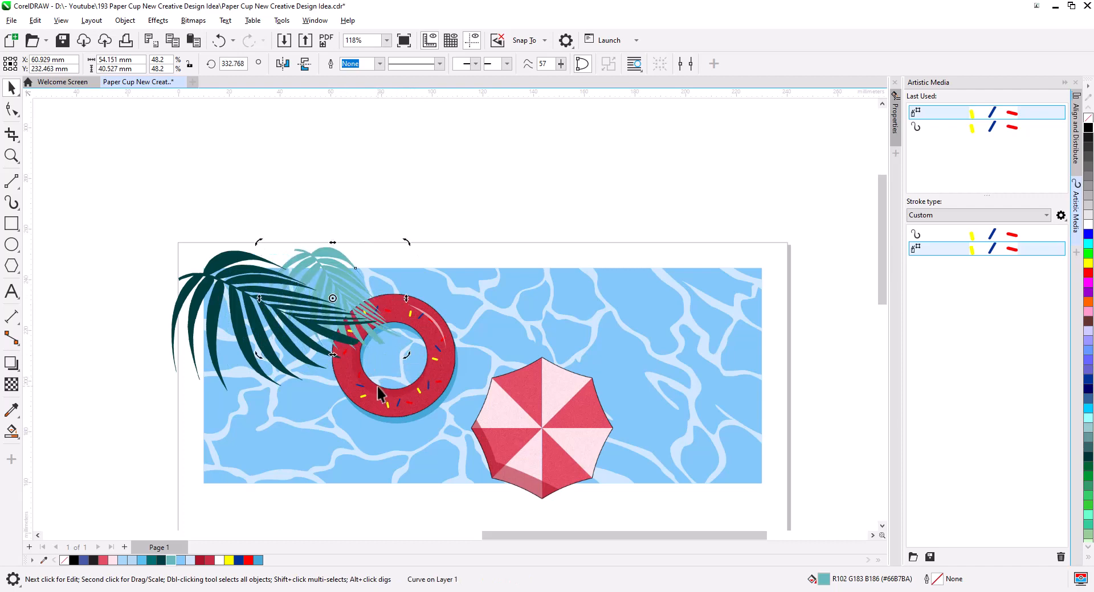
pyautogui.press('Escape')
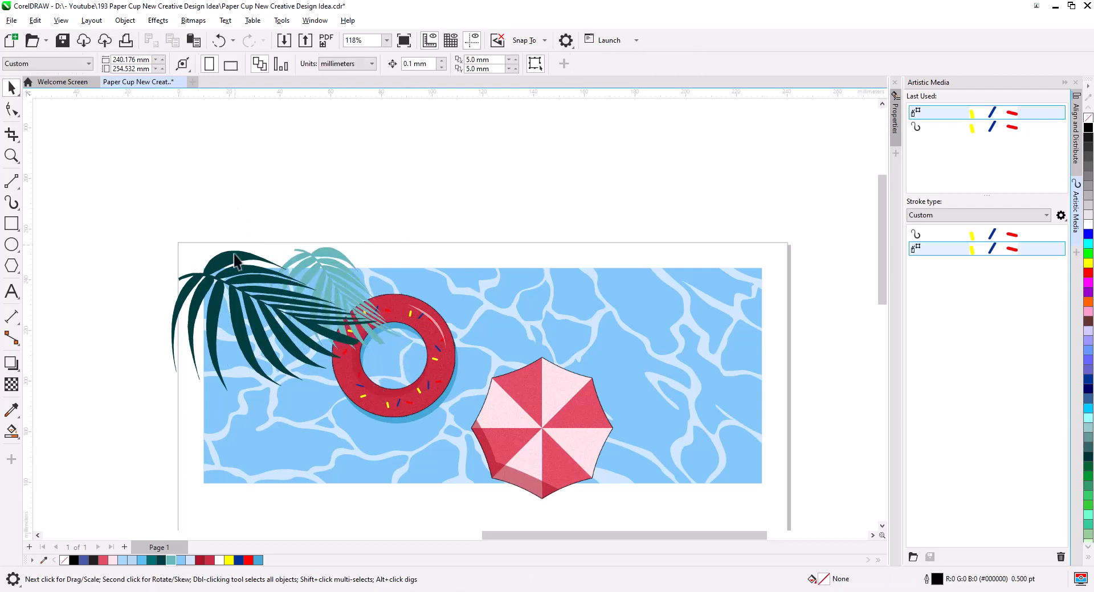
# Step: Place a horizontally mirrored copy of the dark green leaf, about 68 x 46 mm, over the pool's upper right corner
pyautogui.click(226, 288)
pyautogui.moveTo(226, 288); pyautogui.dragTo(703, 269)
pyautogui.click(738, 297)
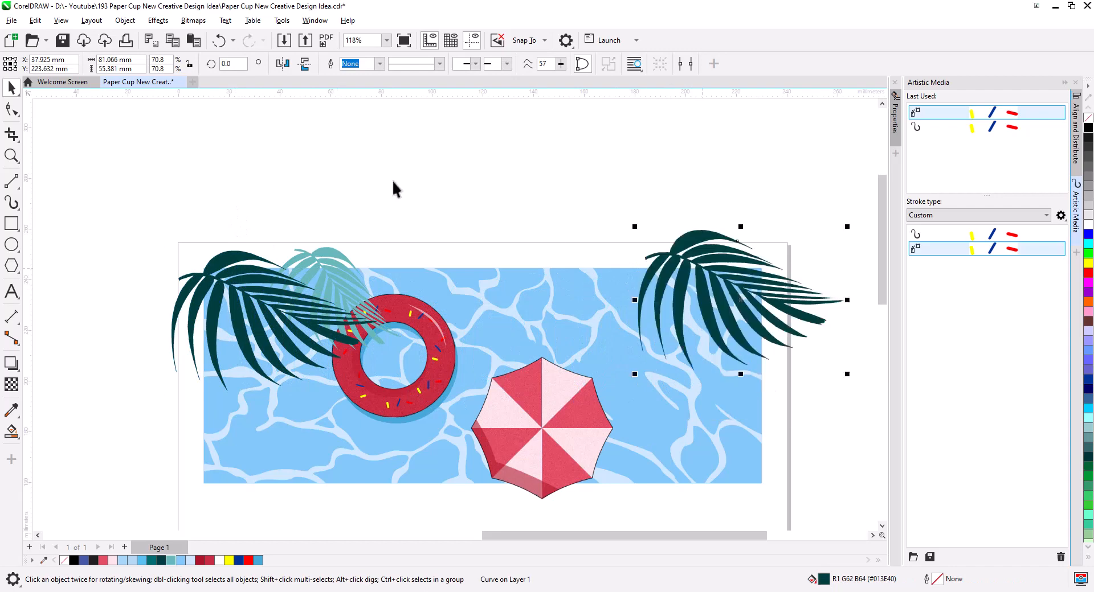
pyautogui.click(284, 68)
pyautogui.moveTo(634, 375); pyautogui.dragTo(669, 352)
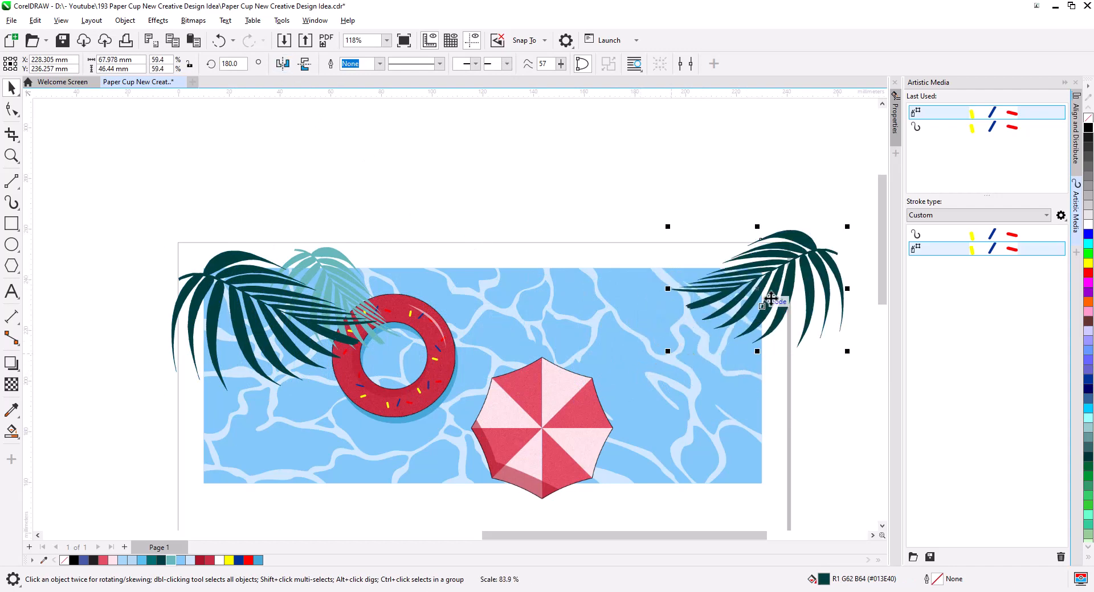
pyautogui.moveTo(770, 299); pyautogui.dragTo(748, 264)
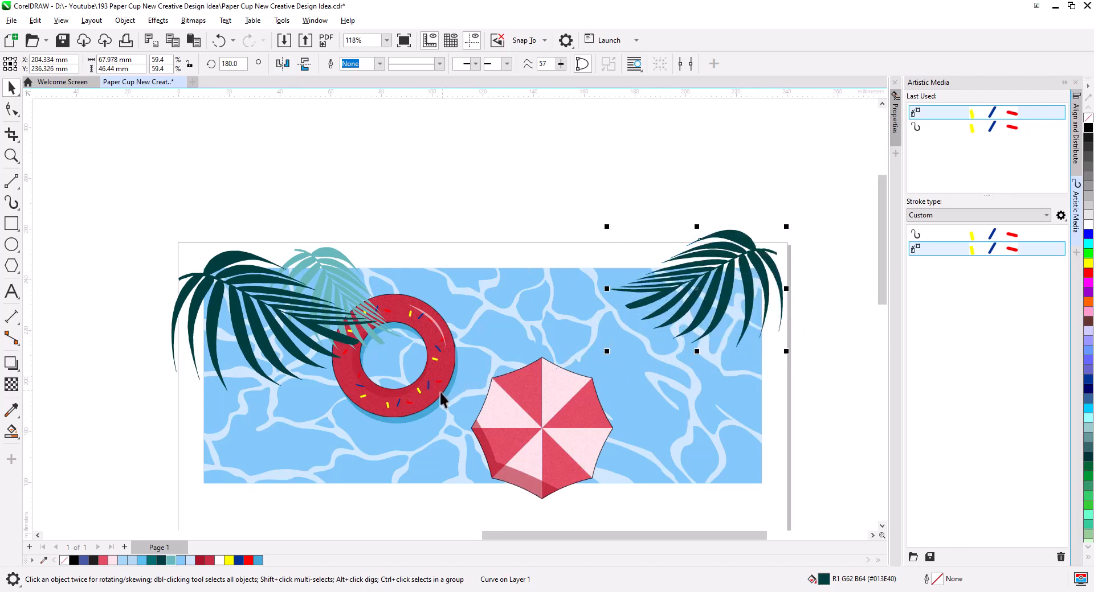
# Step: Try to PowerClip the three palm leaves inside the pool background
pyautogui.keyDown('shift'); pyautogui.click(323, 261); pyautogui.keyUp('shift')
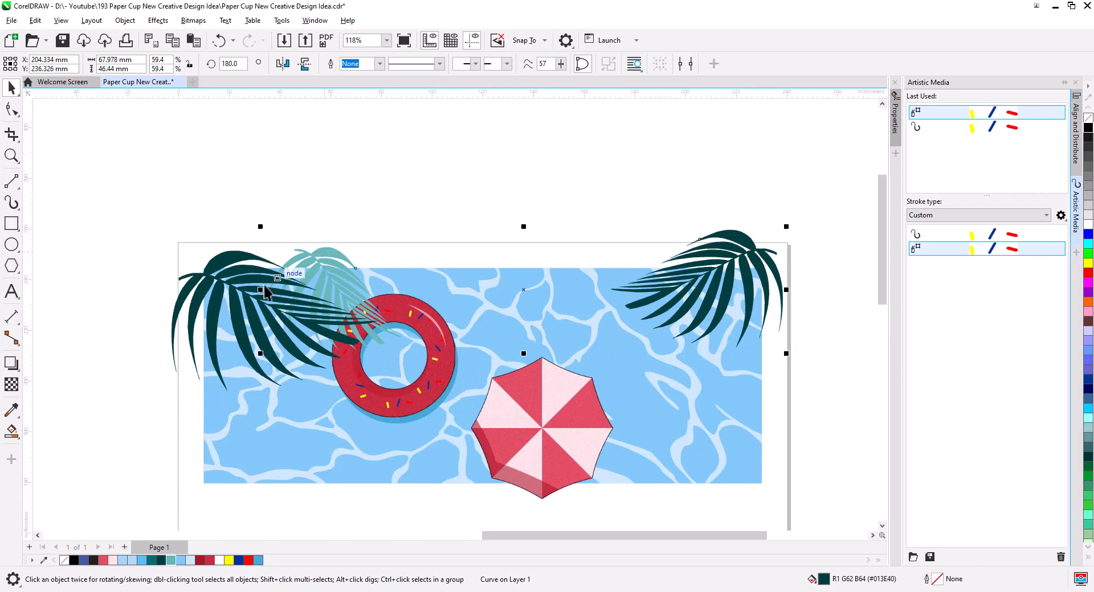
pyautogui.keyDown('shift'); pyautogui.click(233, 264); pyautogui.keyUp('shift')
pyautogui.rightClick(222, 264)
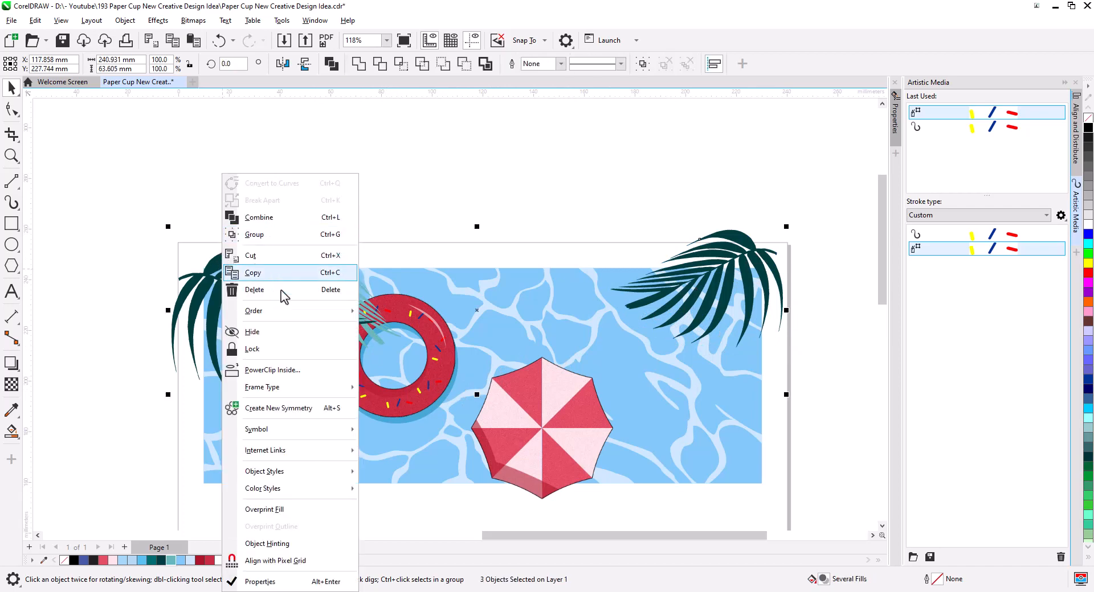
pyautogui.click(299, 370)
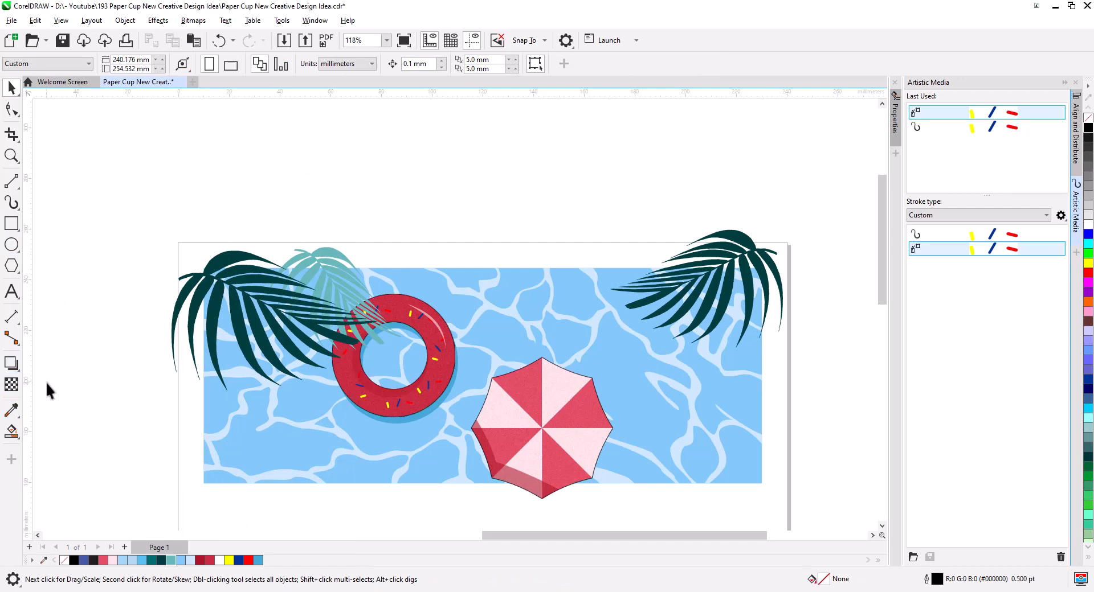
pyautogui.click(212, 410)
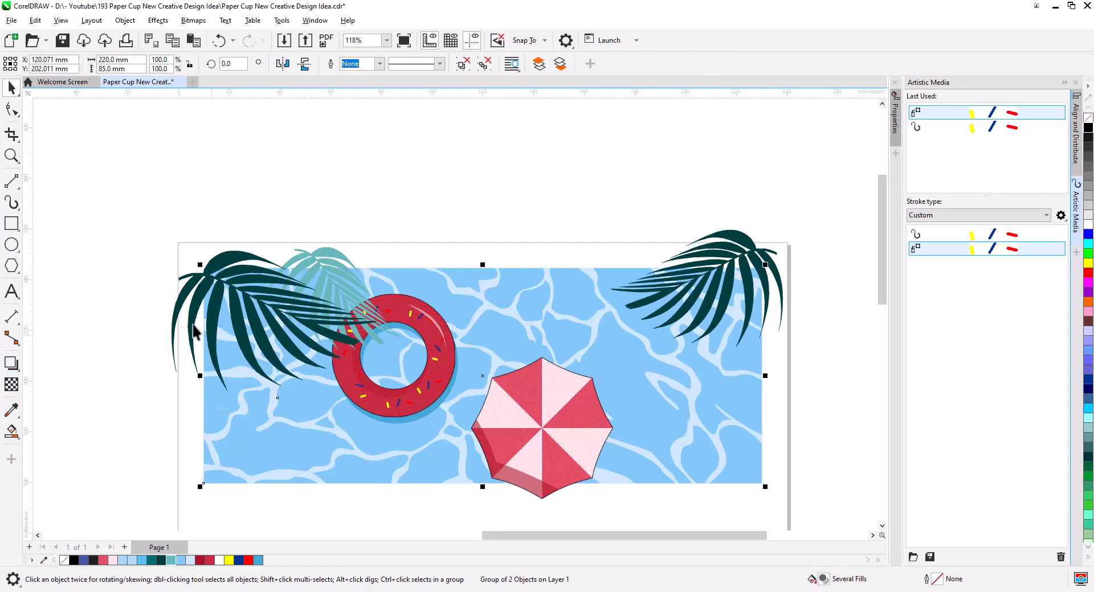
pyautogui.click(268, 250)
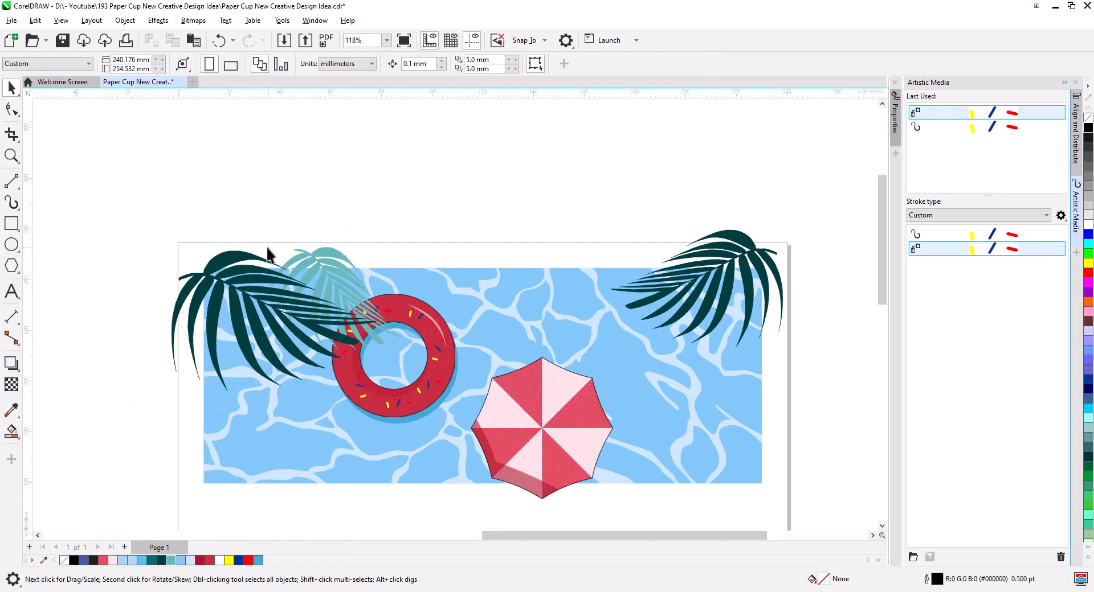
# Step: PowerClip the two dark green leaves and the teal leaf inside the pool artwork so their overhanging parts are cropped
pyautogui.click(236, 265)
pyautogui.keyDown('shift'); pyautogui.click(327, 245); pyautogui.keyUp('shift')
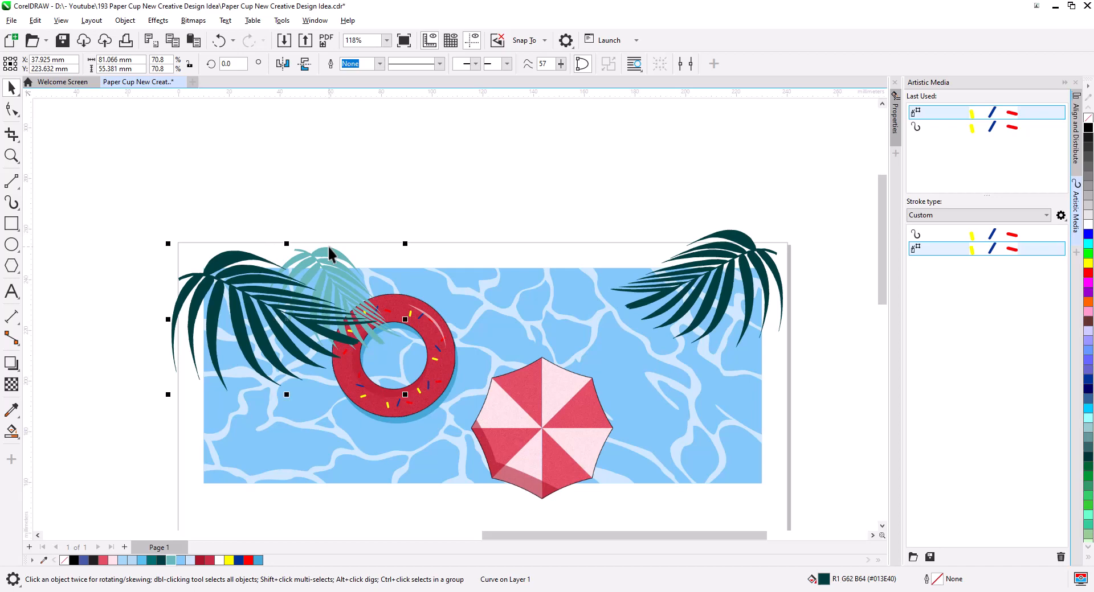
pyautogui.keyDown('shift'); pyautogui.click(719, 257); pyautogui.keyUp('shift')
pyautogui.rightClick(719, 258)
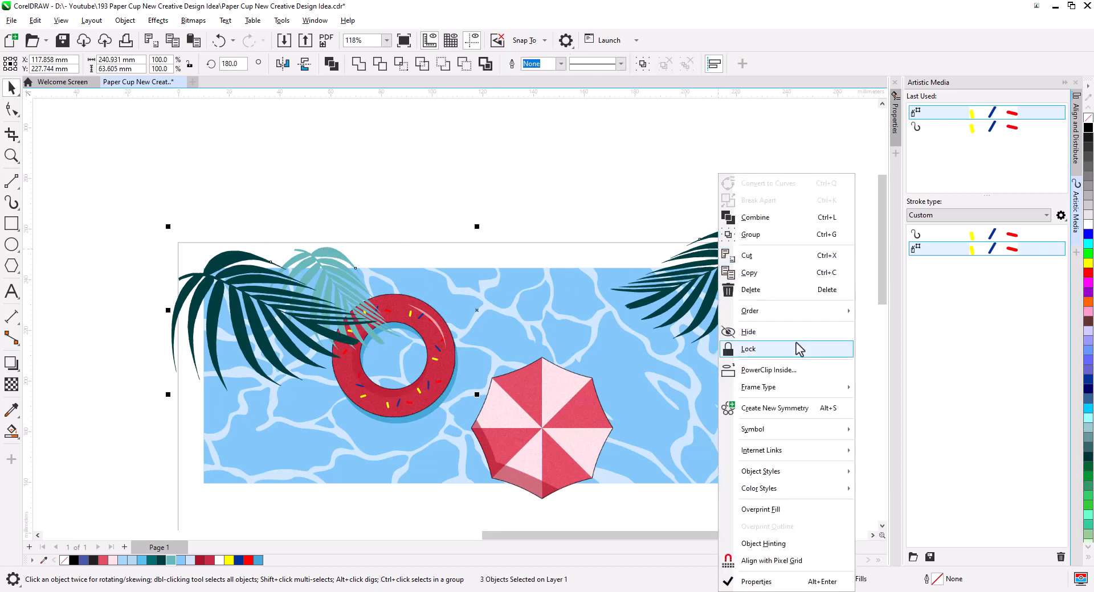
pyautogui.click(789, 371)
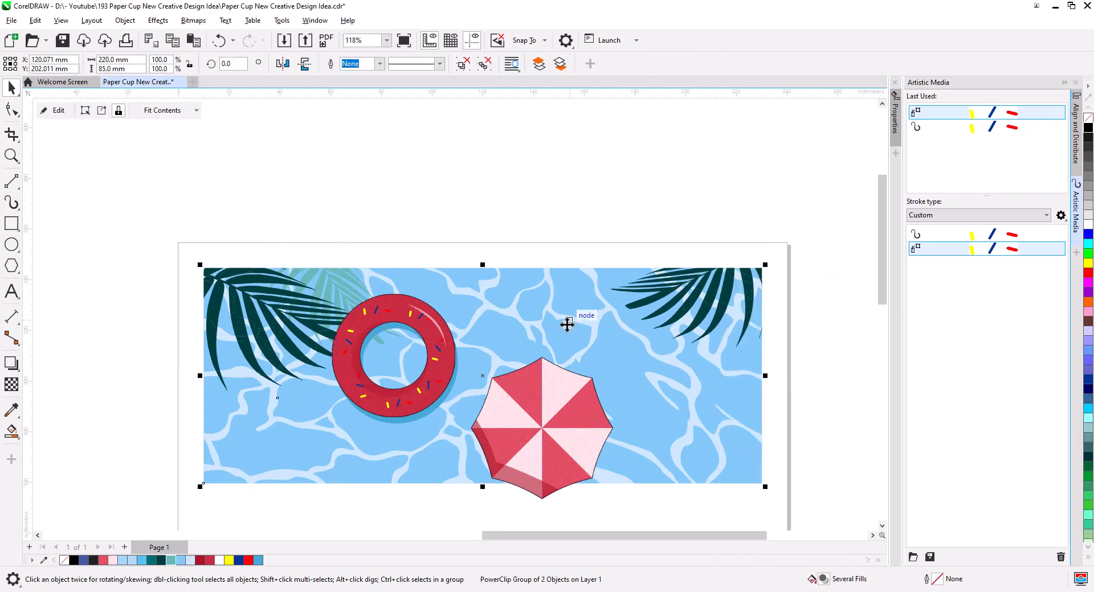
pyautogui.click(563, 220)
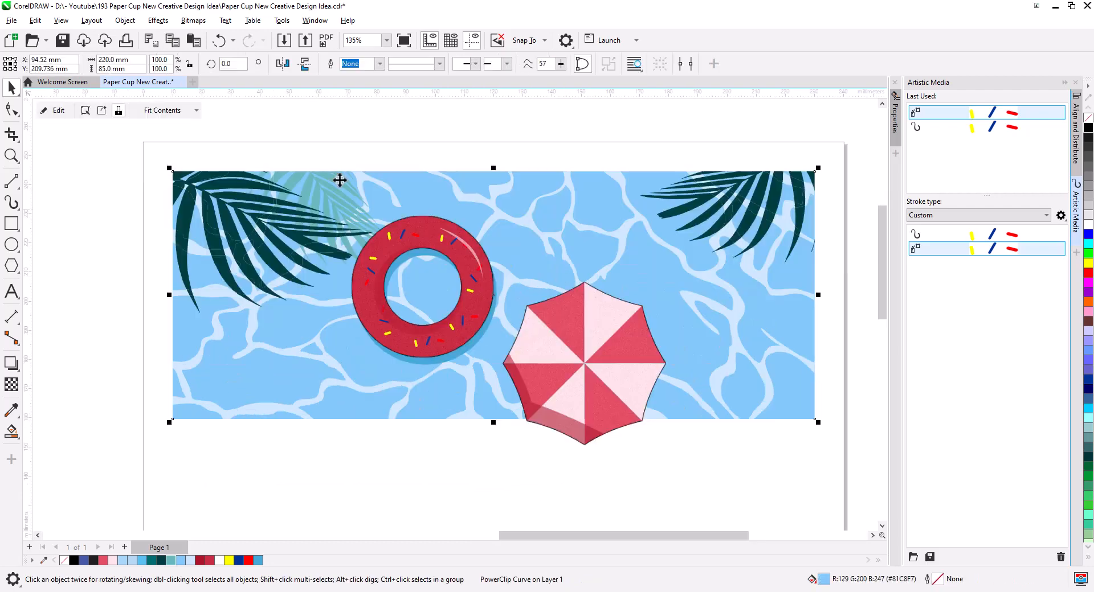
# Step: Select the whole swim ring with its sprinkles and shadow and PowerClip it inside the blue pool rectangle
pyautogui.moveTo(321, 137); pyautogui.dragTo(422, 267)
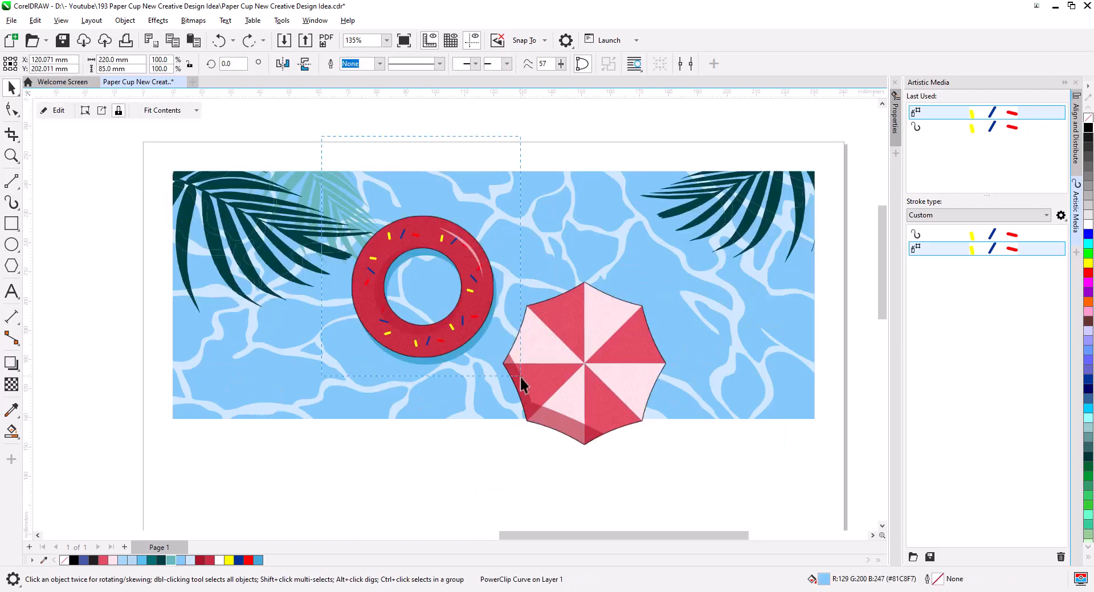
pyautogui.moveTo(520, 377); pyautogui.dragTo(511, 373)
pyautogui.rightClick(466, 330)
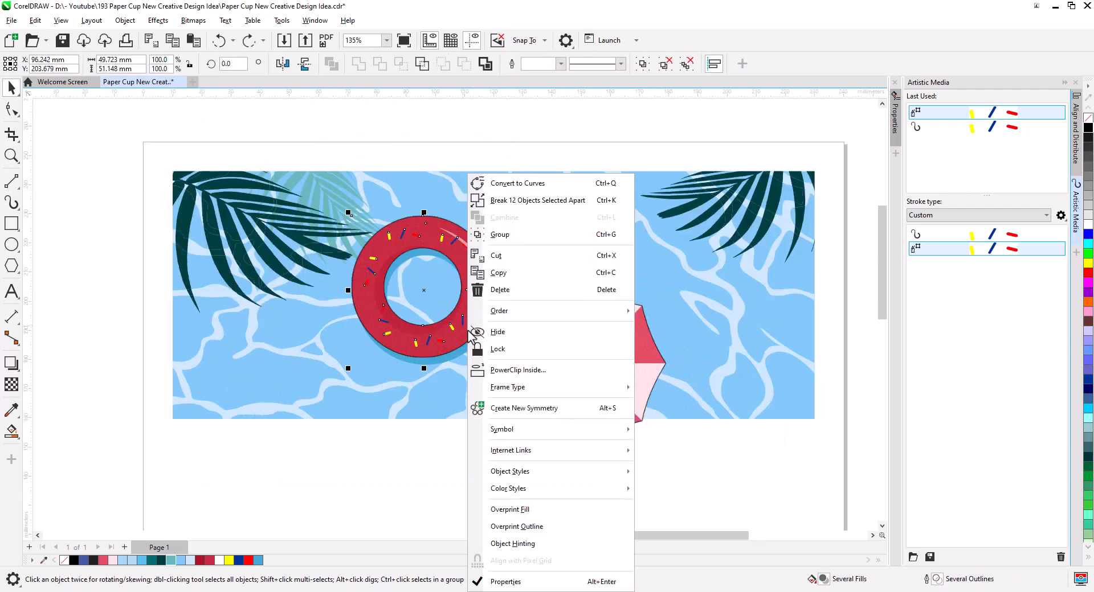
pyautogui.click(531, 370)
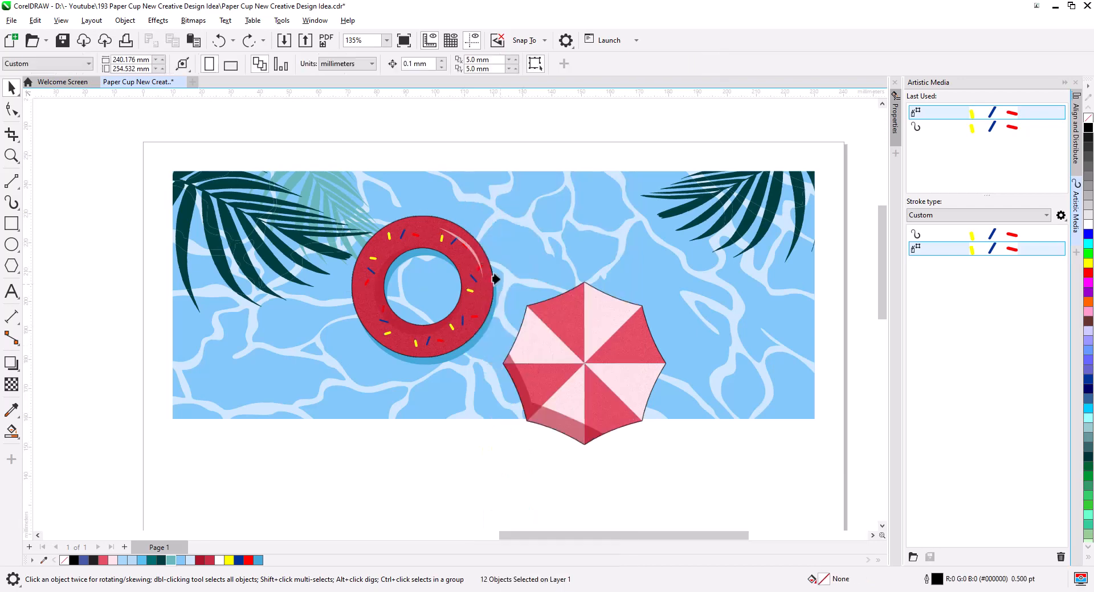
pyautogui.click(478, 182)
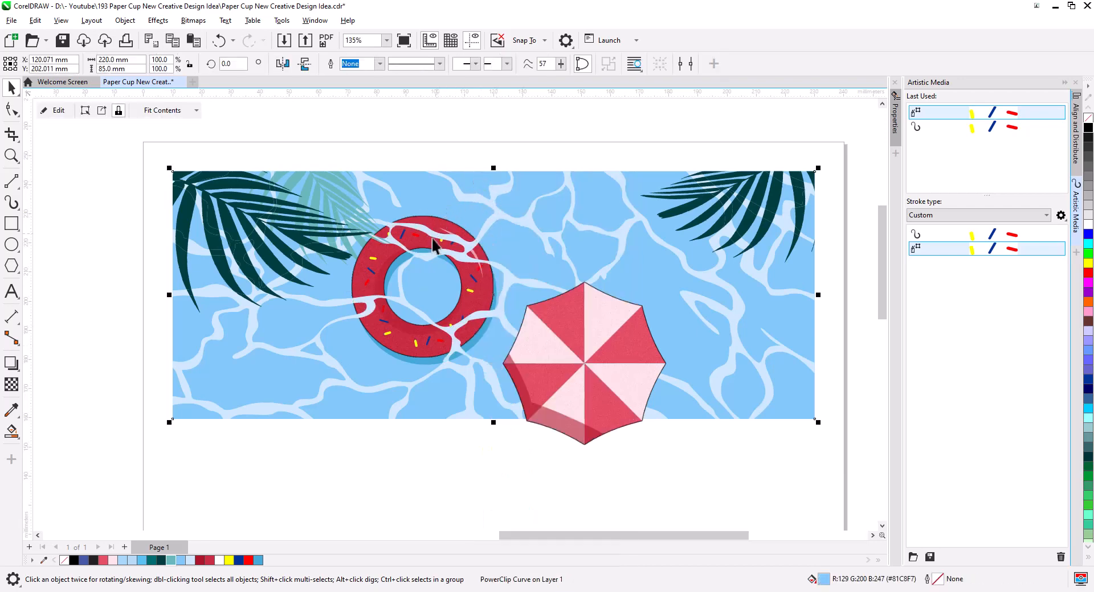
# Step: PowerClip the light blue water pattern inside the blue pool rectangle
pyautogui.rightClick(507, 281)
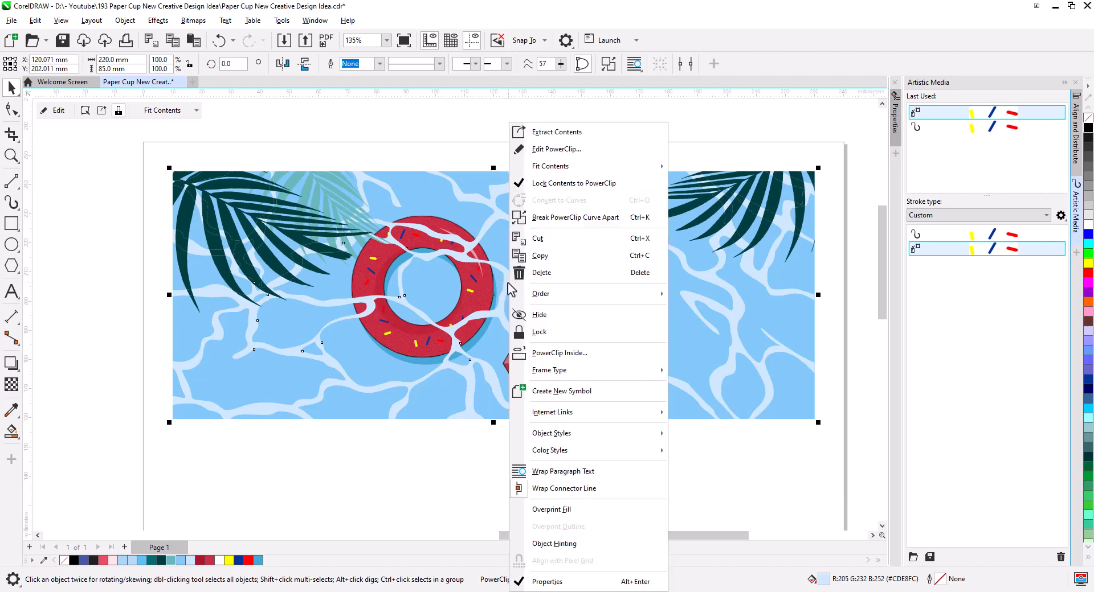
pyautogui.click(567, 353)
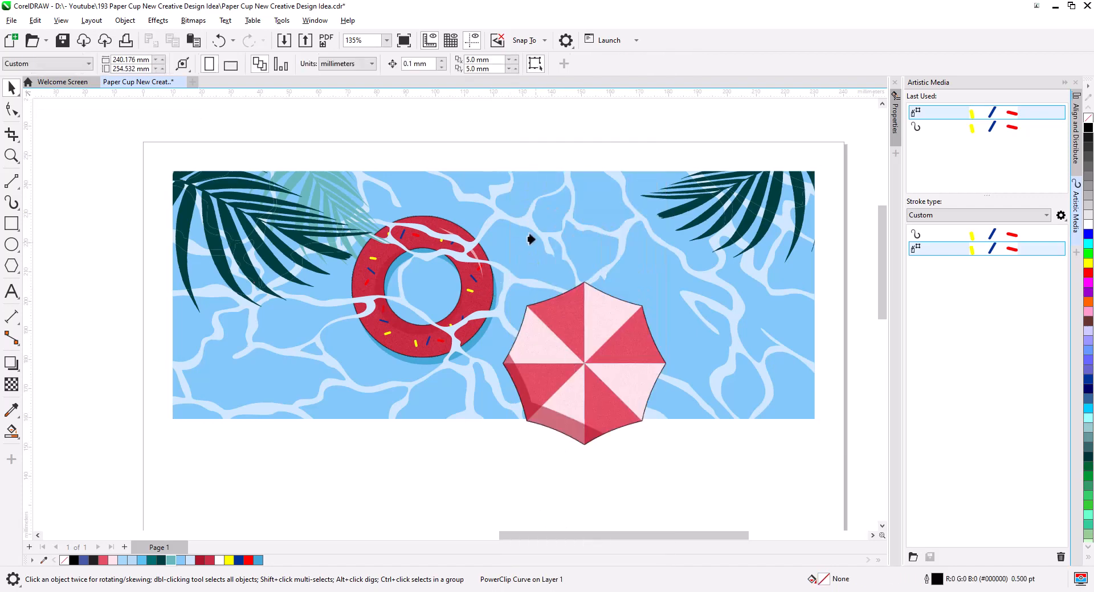
pyautogui.click(527, 182)
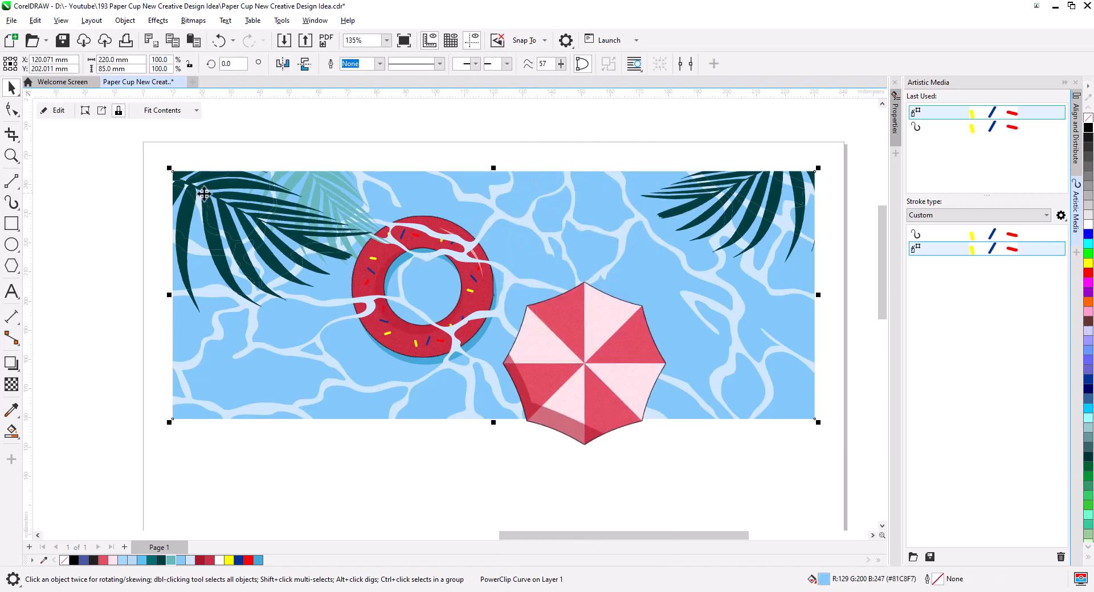
# Step: Edit the pool PowerClip's contents and send the light blue water pattern to the back of the layer
pyautogui.click(57, 110)
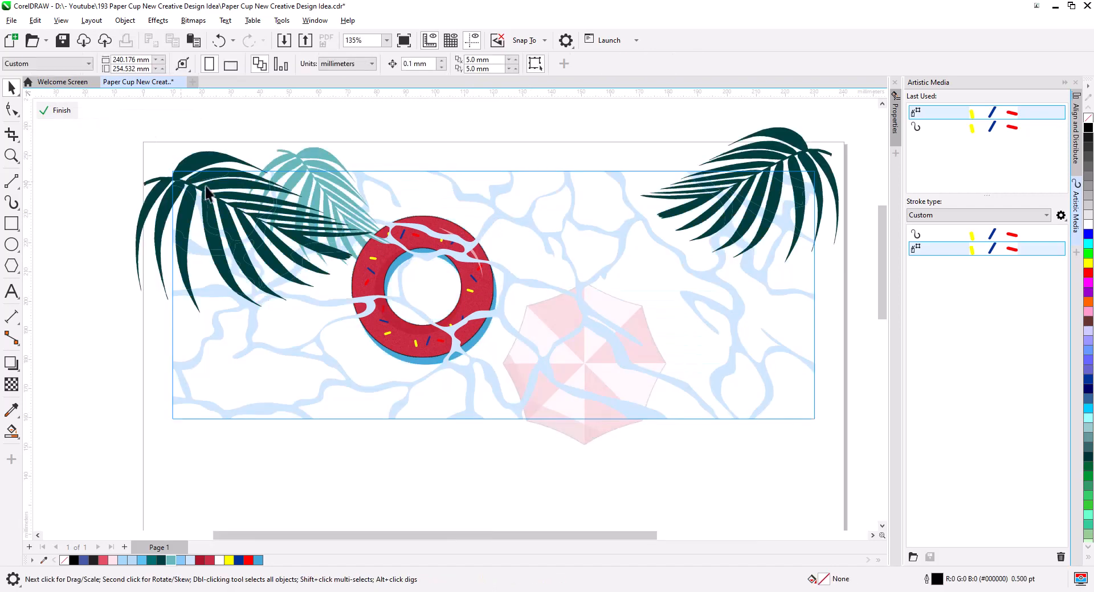
pyautogui.click(467, 267)
pyautogui.rightClick(466, 269)
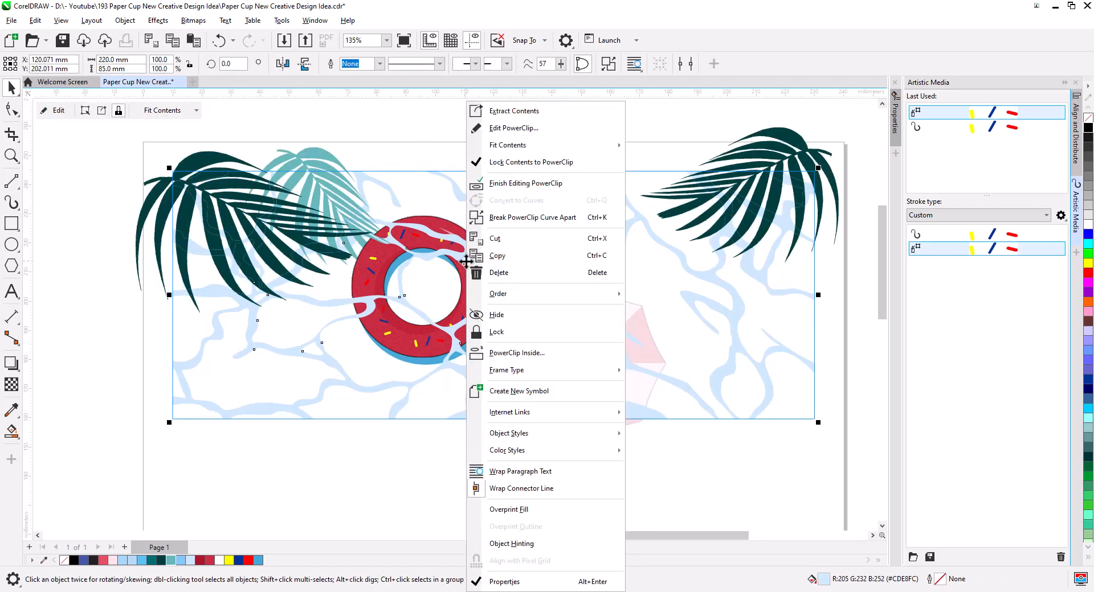
pyautogui.moveTo(561, 302)
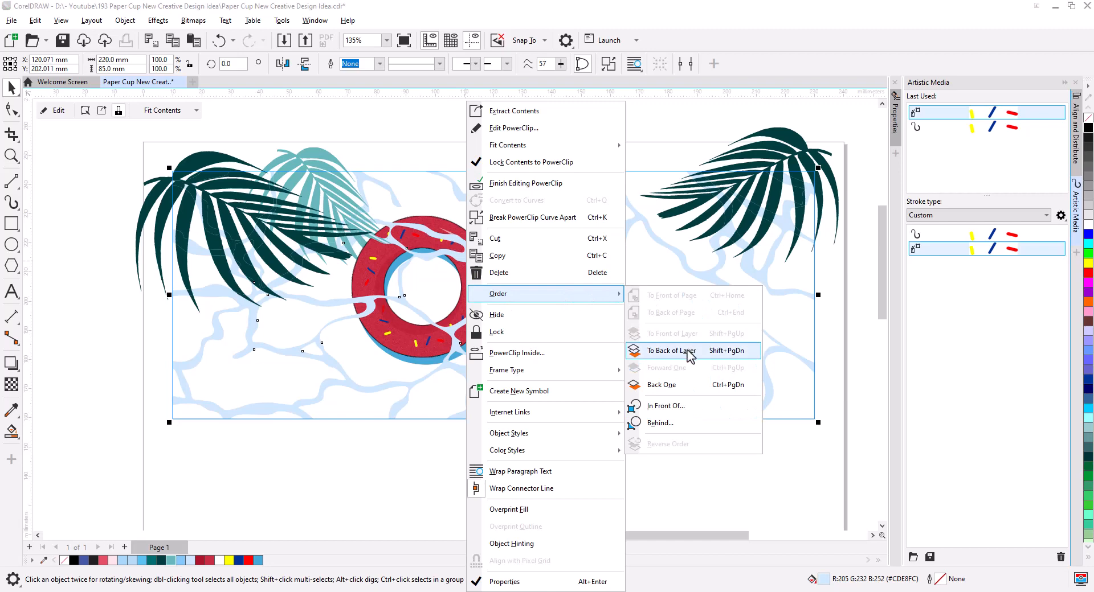
pyautogui.click(688, 350)
pyautogui.click(456, 454)
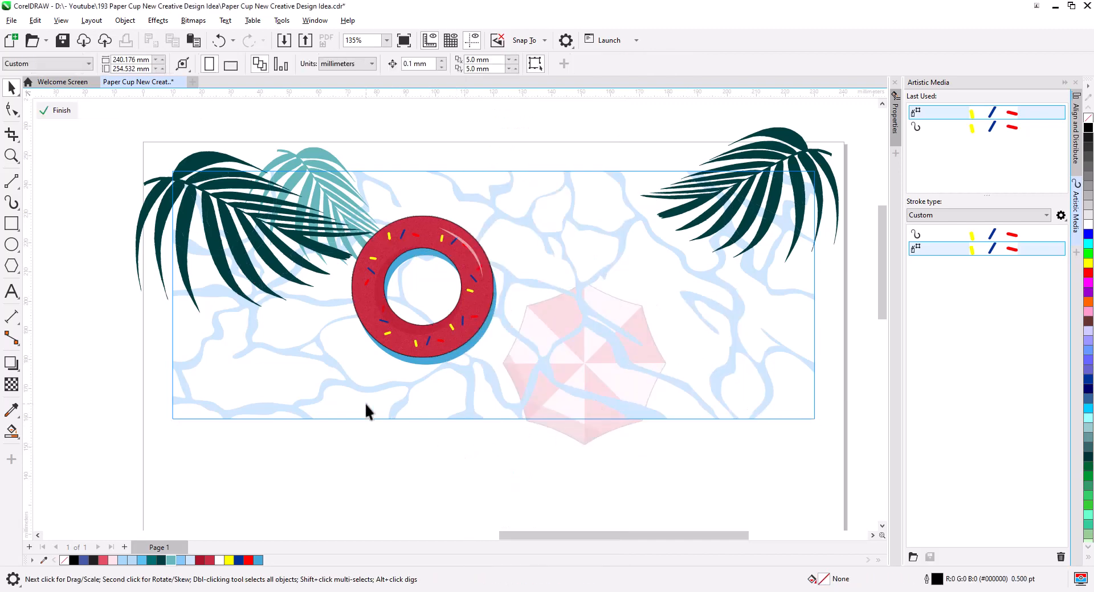
# Step: Bring the teal leaf and the dark green leaf beside it to the front of the layer and finish editing the PowerClip
pyautogui.click(336, 212)
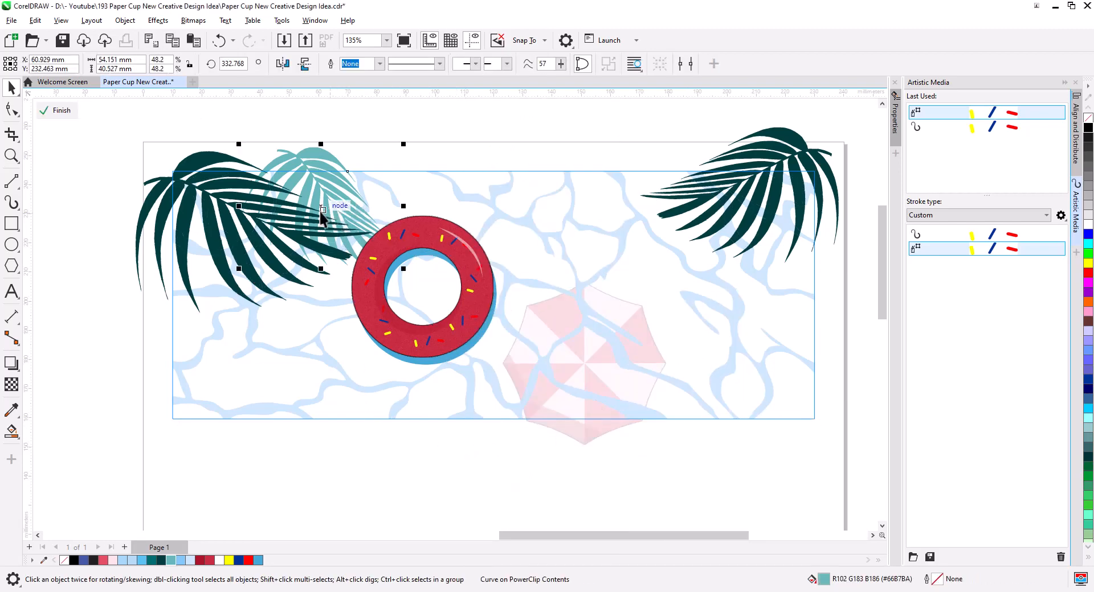
pyautogui.keyDown('shift'); pyautogui.click(197, 168); pyautogui.keyUp('shift')
pyautogui.rightClick(197, 164)
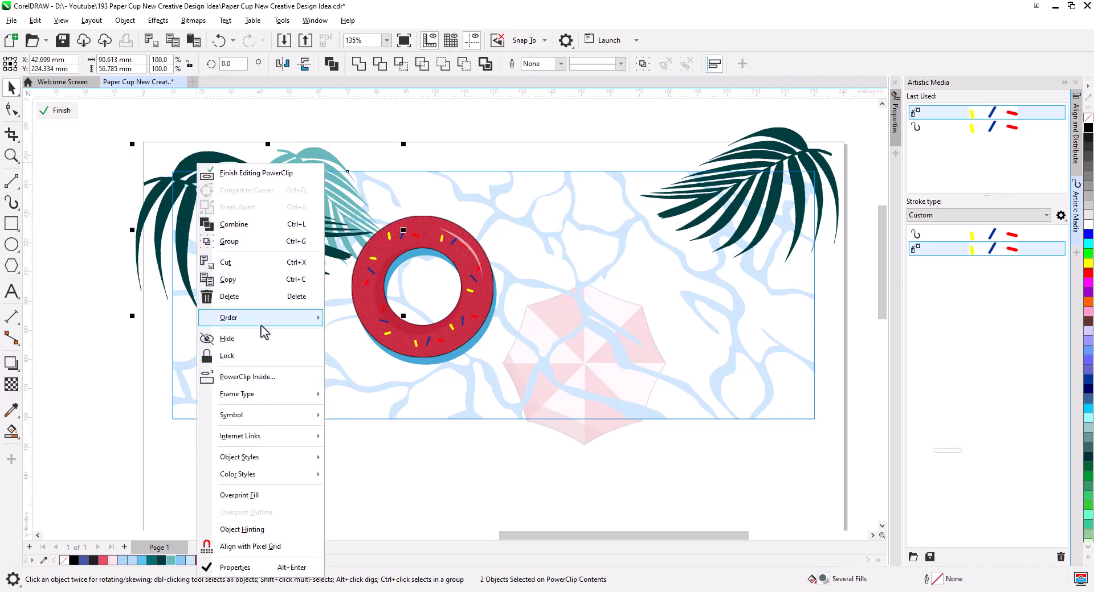
pyautogui.moveTo(290, 318)
pyautogui.click(371, 358)
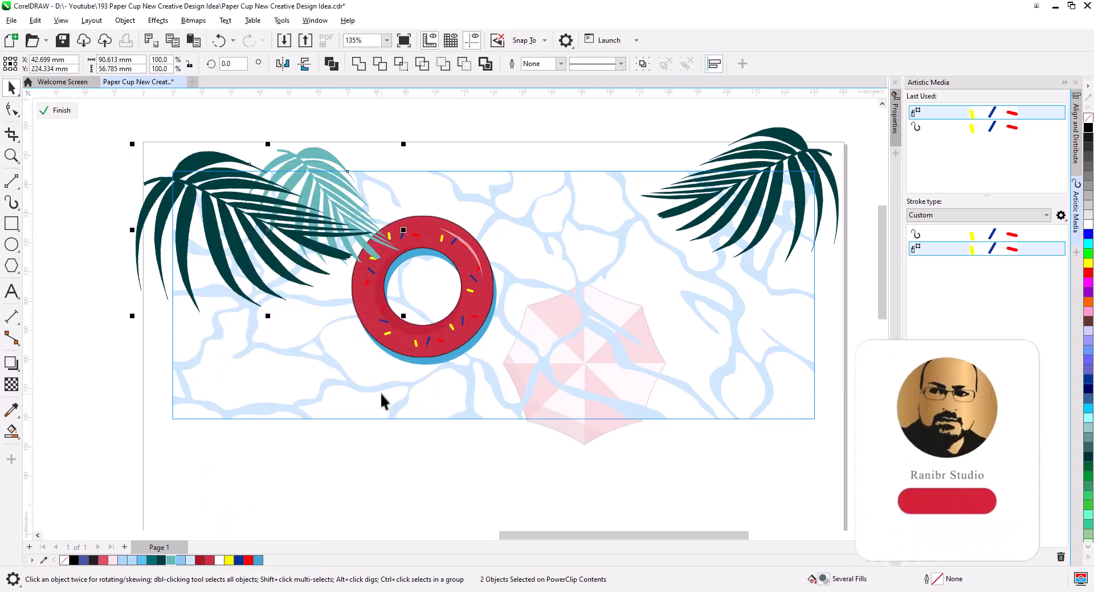
pyautogui.click(405, 456)
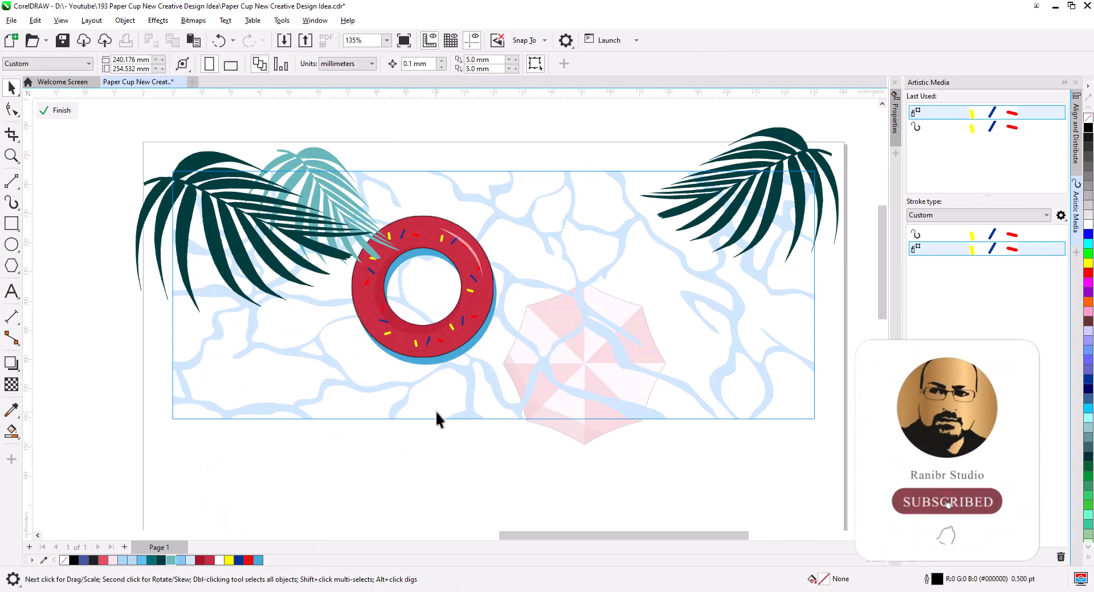
pyautogui.click(56, 109)
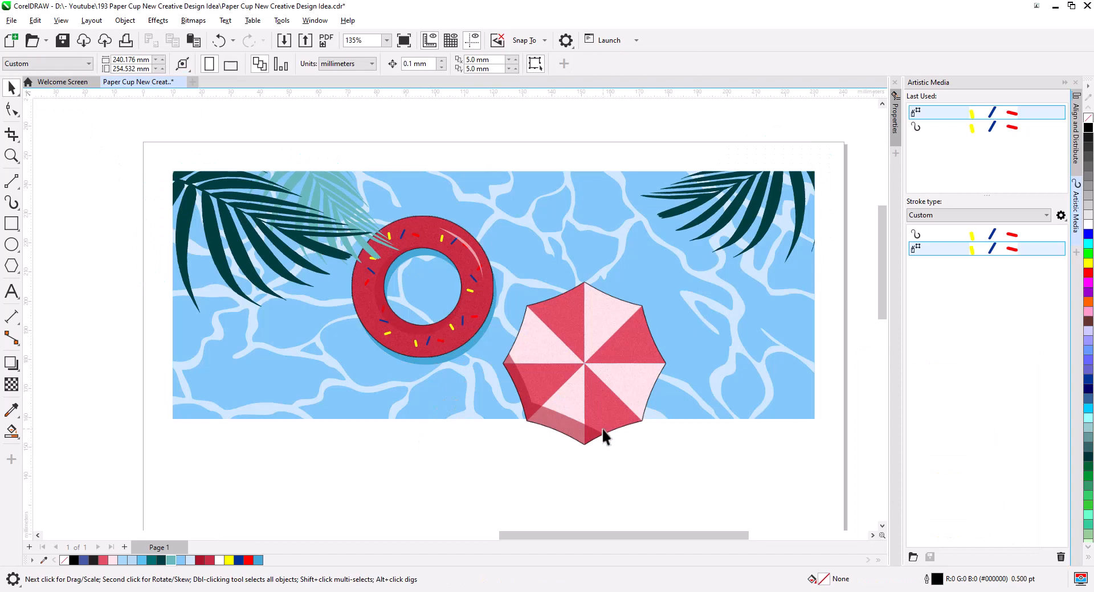
# Step: Cut the black outline object that lies over the umbrella's panels out of the umbrella group
pyautogui.scroll(3, 601, 429)
pyautogui.click(601, 412)
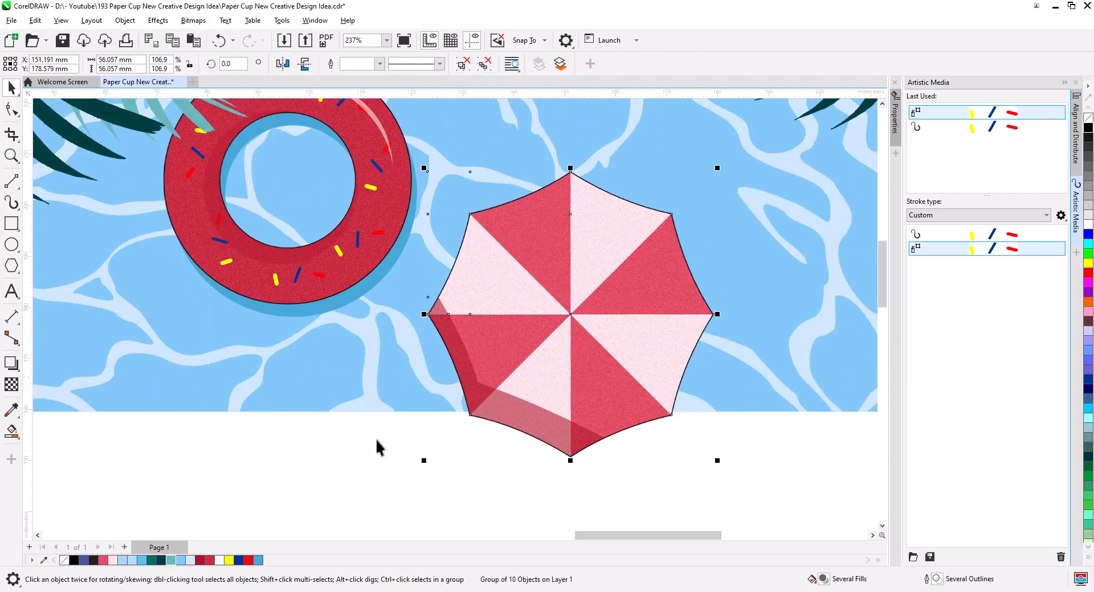
pyautogui.keyDown('ctrl'); pyautogui.click(537, 249); pyautogui.keyUp('ctrl')
pyautogui.moveTo(543, 243); pyautogui.dragTo(496, 355)
pyautogui.hotkey('ctrl', 'z')
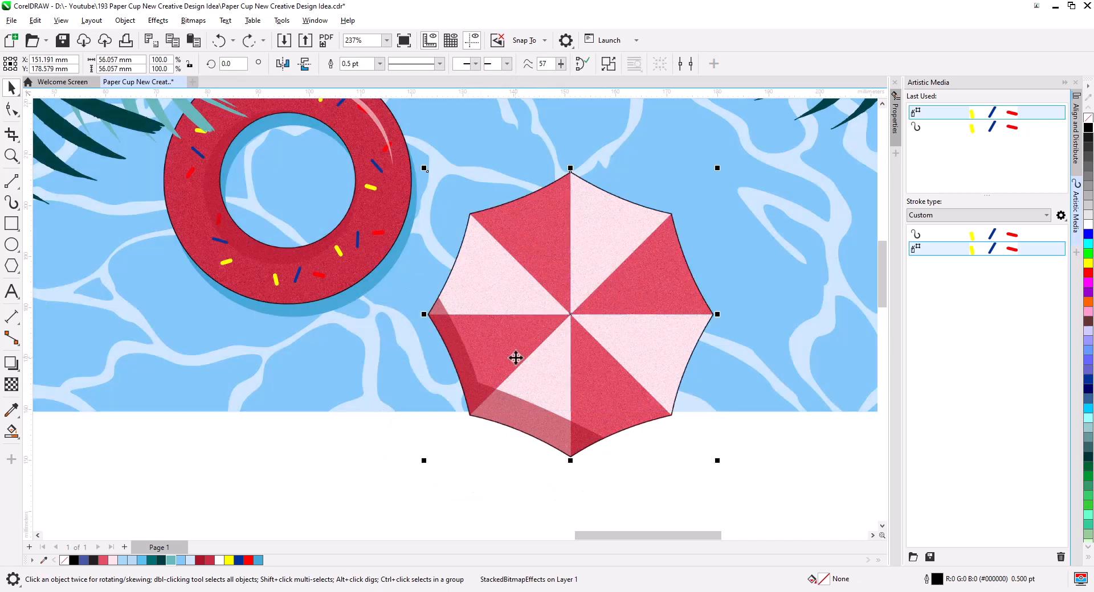
pyautogui.press('Delete')
# Step: Fill the two red panels in the umbrella's upper half with the darker red #C92C41
pyautogui.click(546, 228)
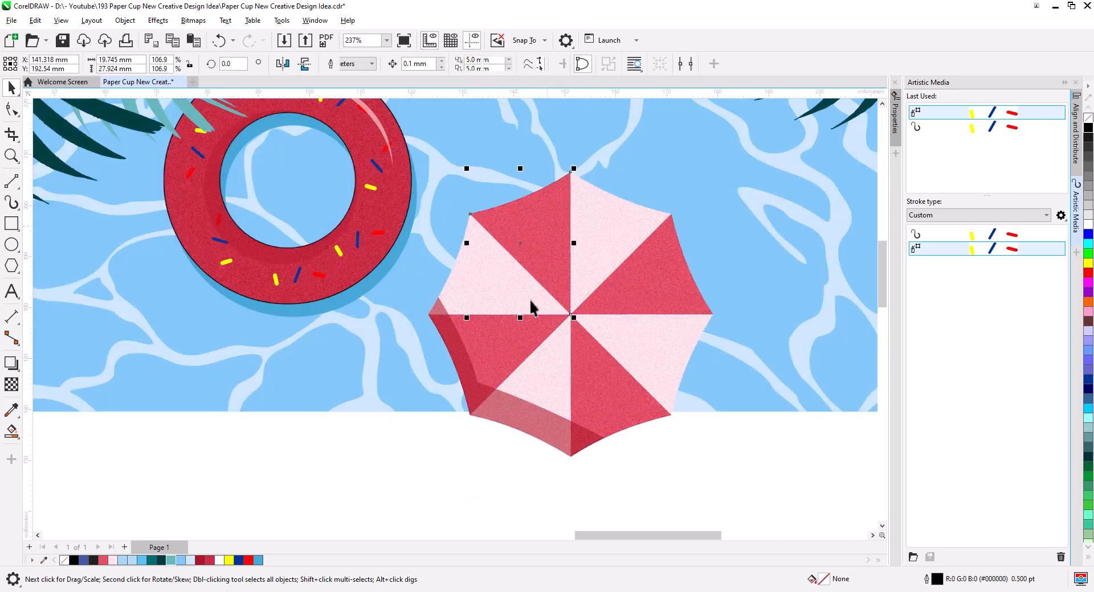
pyautogui.keyDown('shift'); pyautogui.click(652, 278); pyautogui.keyUp('shift')
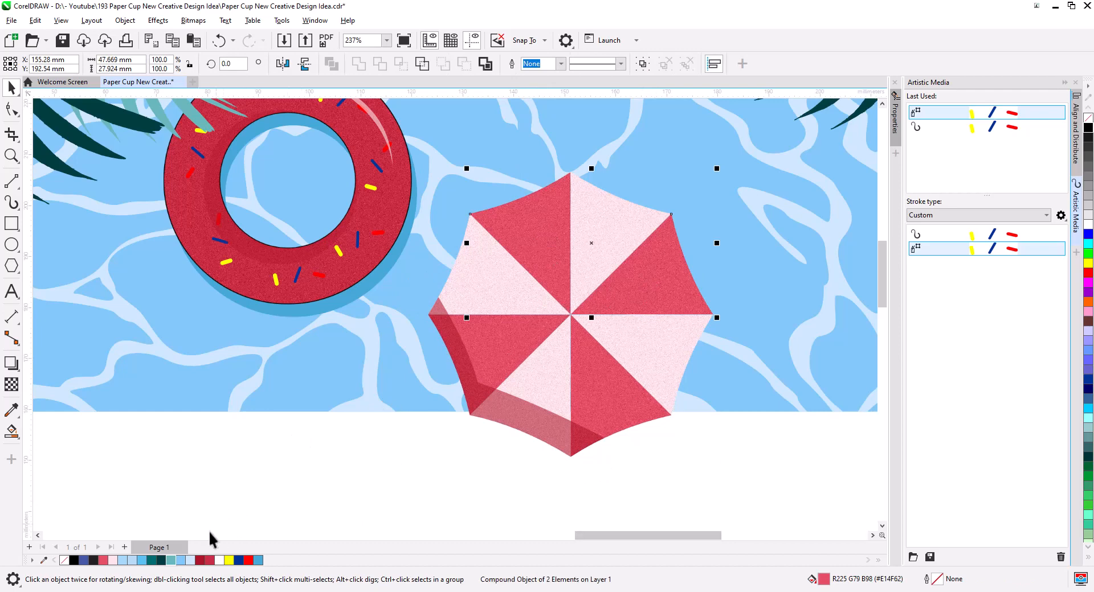
pyautogui.click(200, 560)
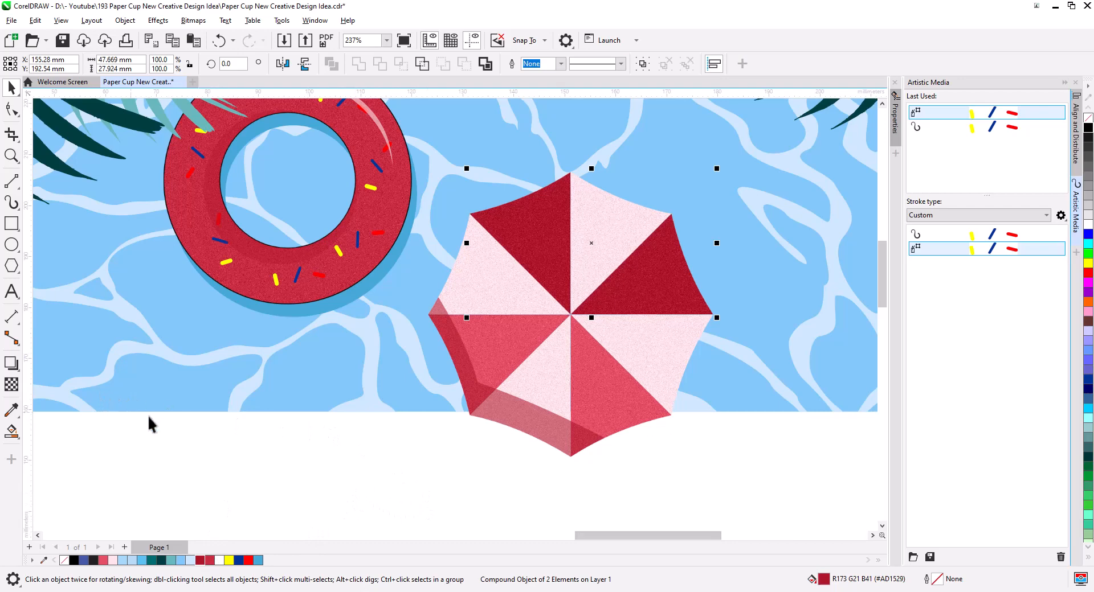
pyautogui.click(210, 560)
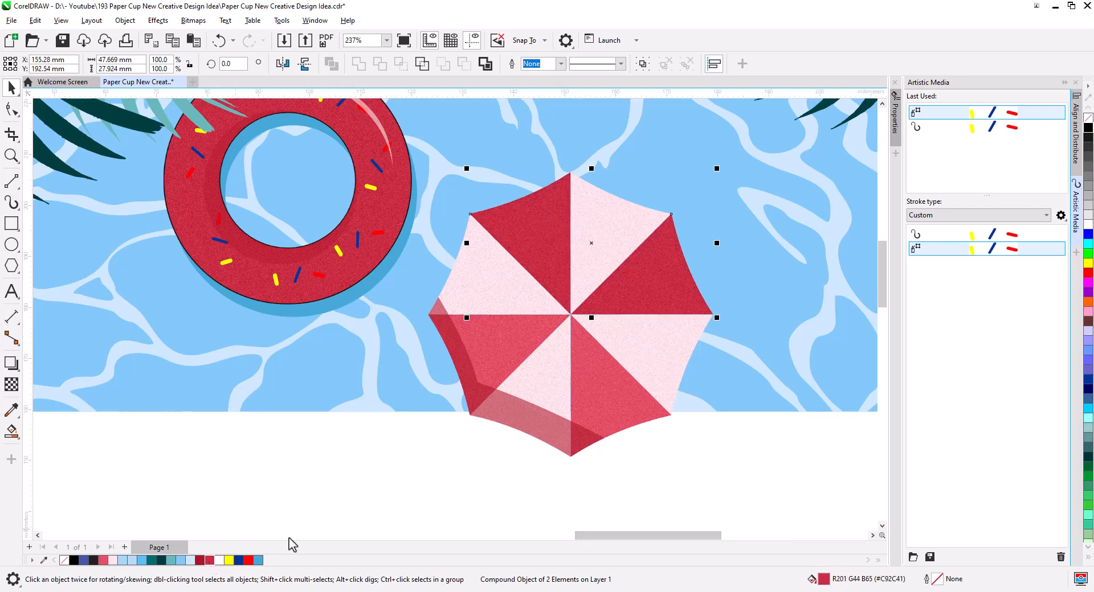
# Step: Fill the two red panels in the umbrella's lower half with the same darker red #C92C41
pyautogui.click(474, 473)
pyautogui.click(607, 387)
pyautogui.keyDown('shift'); pyautogui.click(520, 345); pyautogui.keyUp('shift')
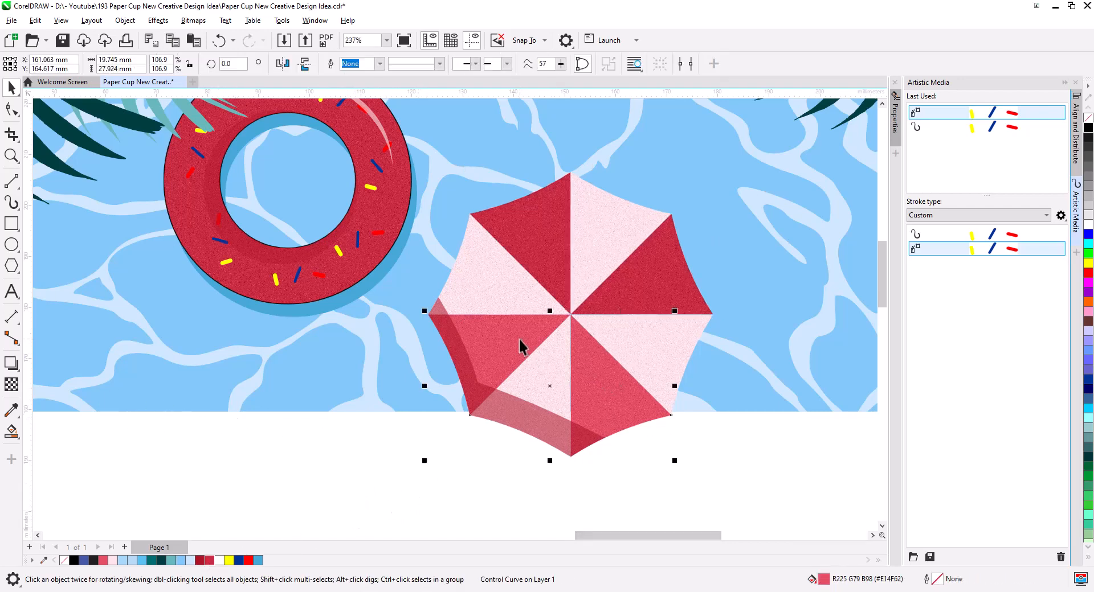
pyautogui.click(210, 560)
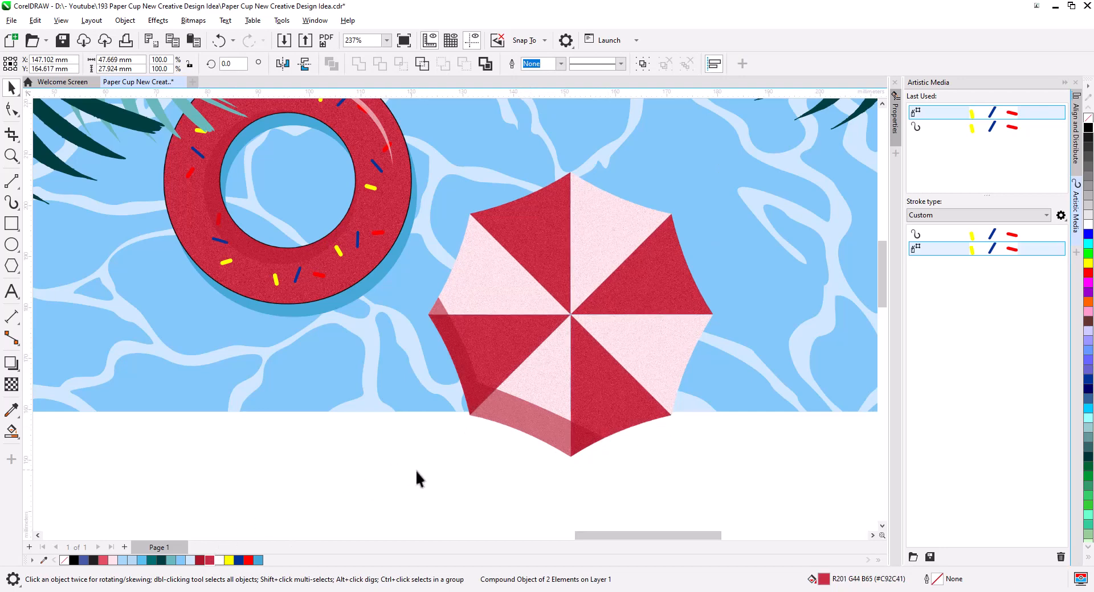
# Step: Paste the black outline object back over the umbrella
pyautogui.click(443, 470)
pyautogui.hotkey('ctrl', 'v')
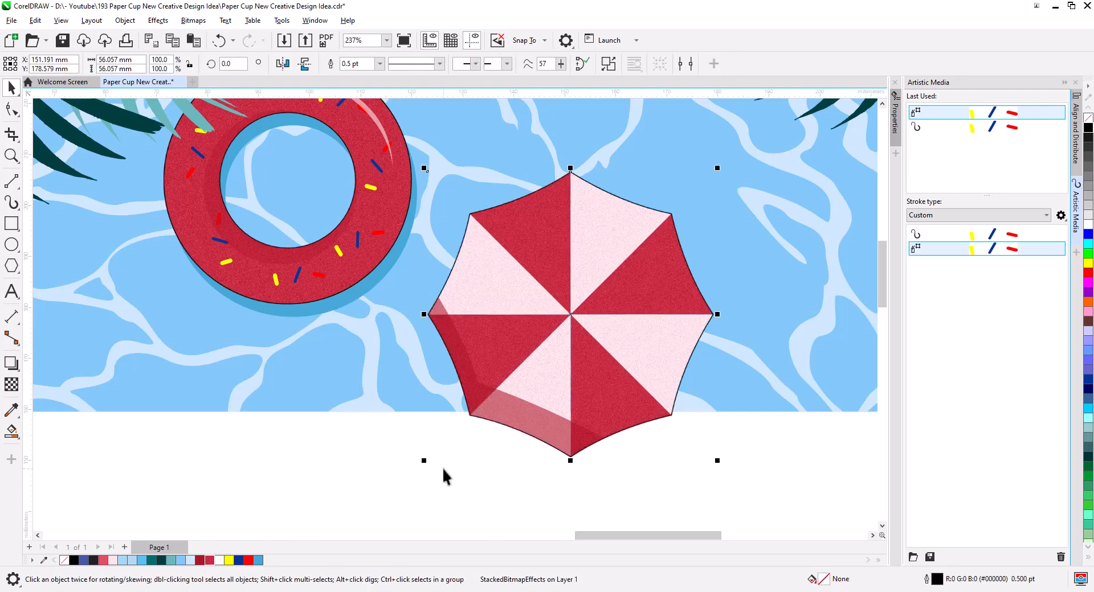
pyautogui.click(444, 475)
# Step: Select all parts of the umbrella and PowerClip them inside the blue pool rectangle
pyautogui.scroll(-2, 450, 475)
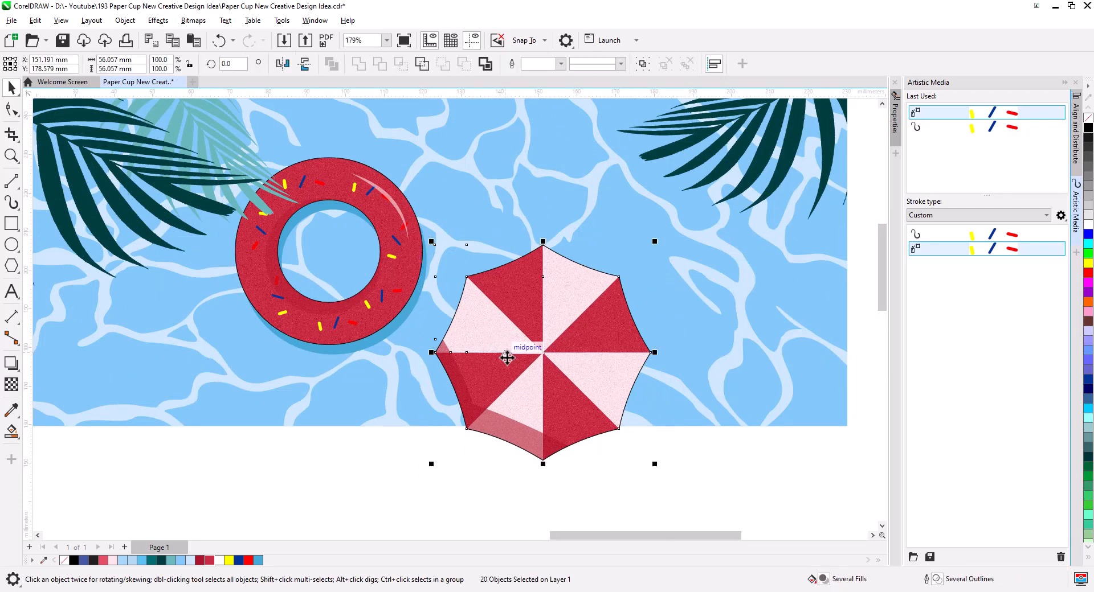
pyautogui.rightClick(574, 379)
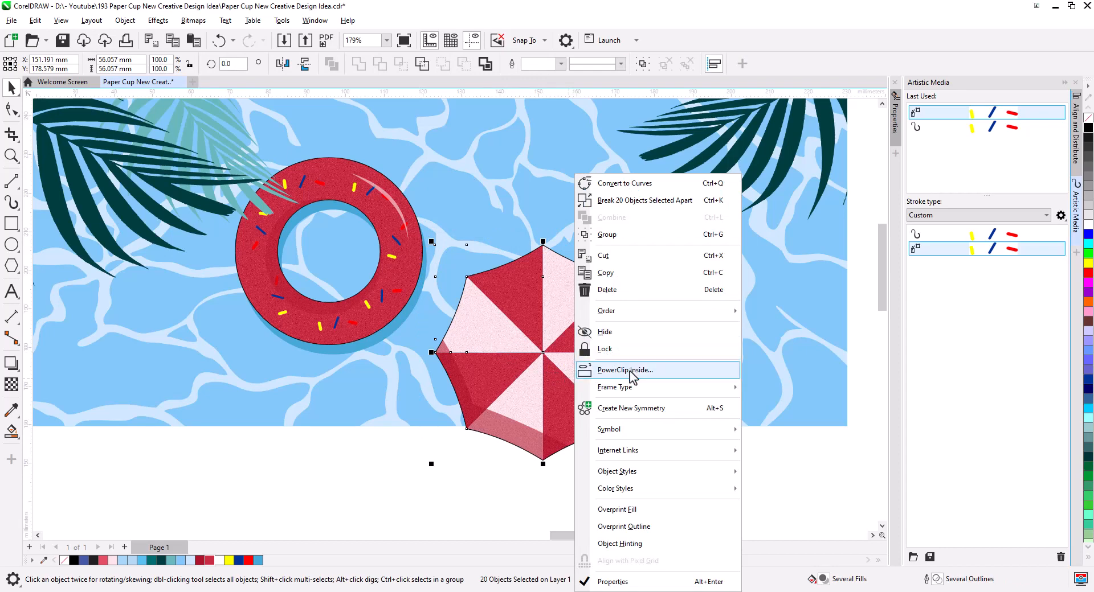
pyautogui.click(618, 370)
pyautogui.click(684, 376)
pyautogui.click(572, 444)
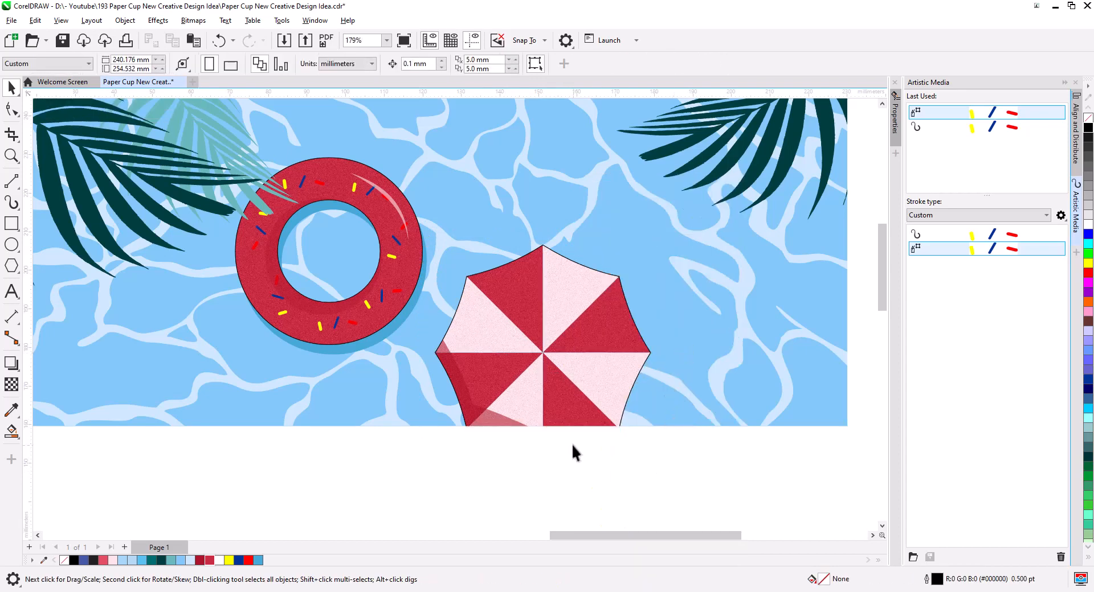
# Step: Place a spare copy of the finished pool artwork outside the page, up and to the left of the original
pyautogui.scroll(-2, 572, 445)
pyautogui.click(354, 440)
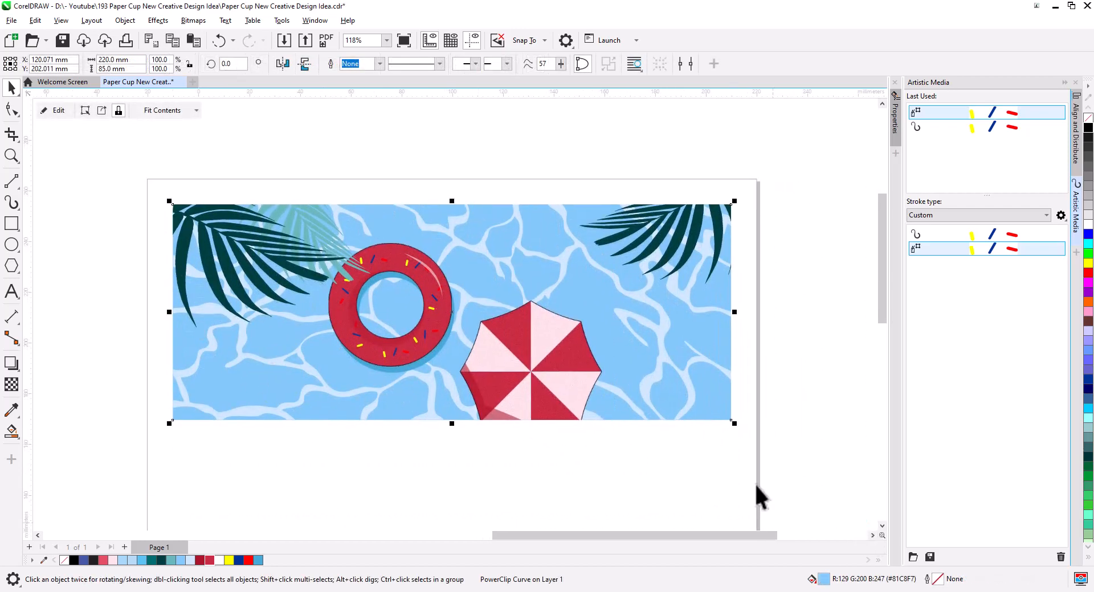
pyautogui.scroll(-3, 642, 455)
pyautogui.moveTo(701, 408); pyautogui.dragTo(421, 204)
pyautogui.click(472, 232)
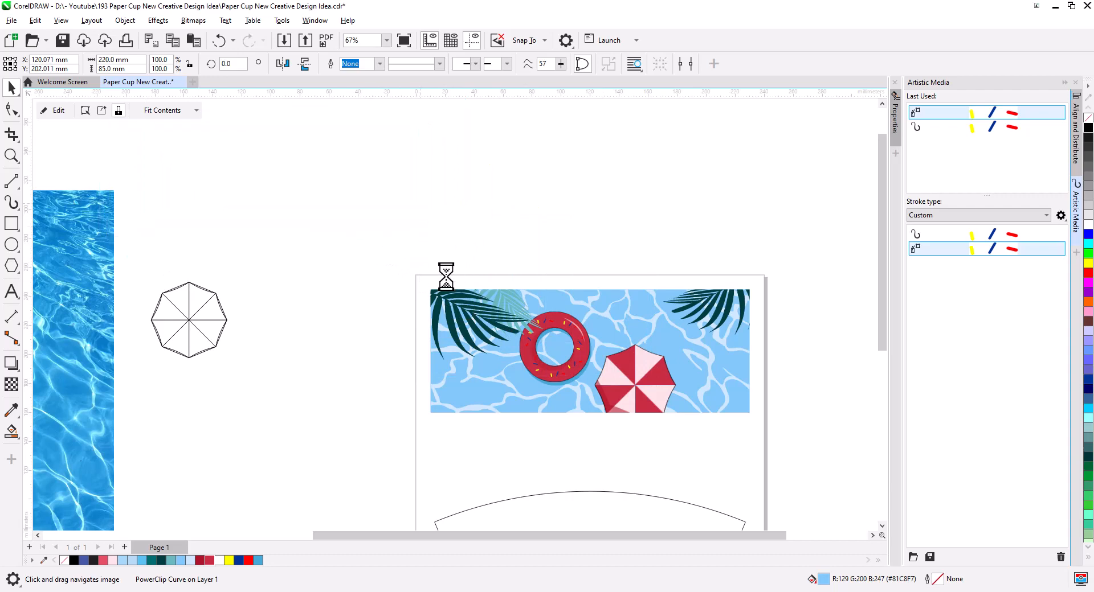
# Step: Convert the pool artwork on the page to a 300 dpi RGB Color (24-bit) bitmap with a transparent background
pyautogui.scroll(2, 632, 382)
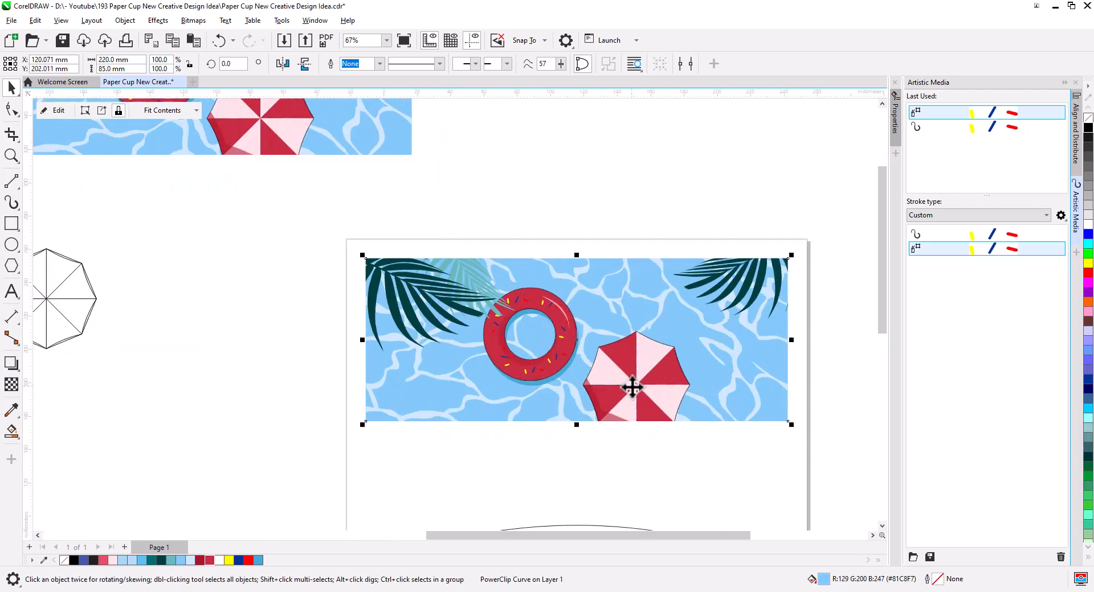
pyautogui.click(193, 21)
pyautogui.click(228, 38)
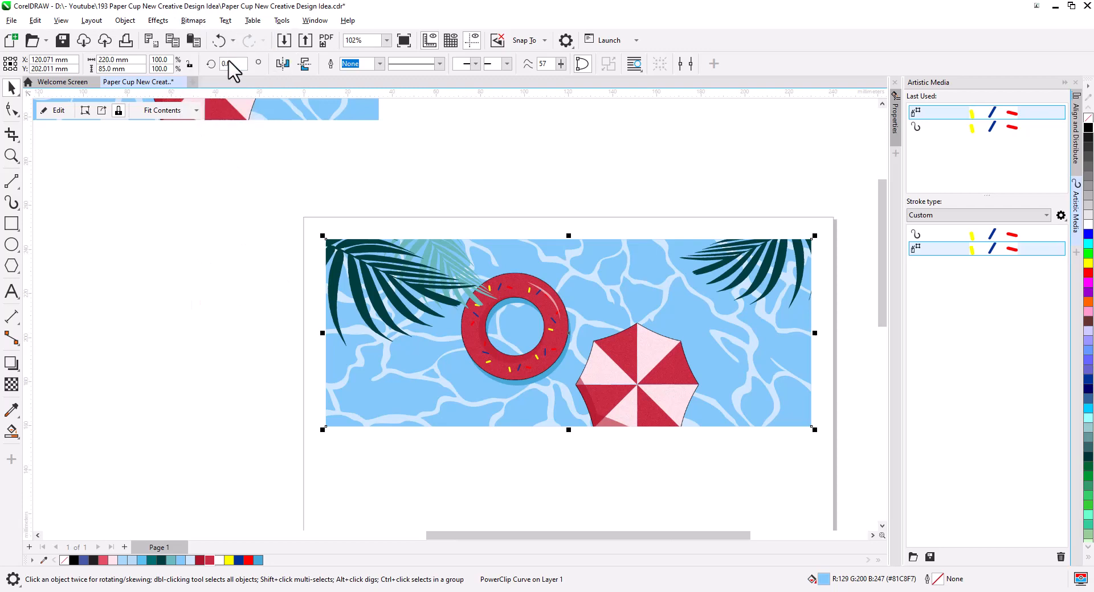
pyautogui.click(544, 268)
pyautogui.click(555, 312)
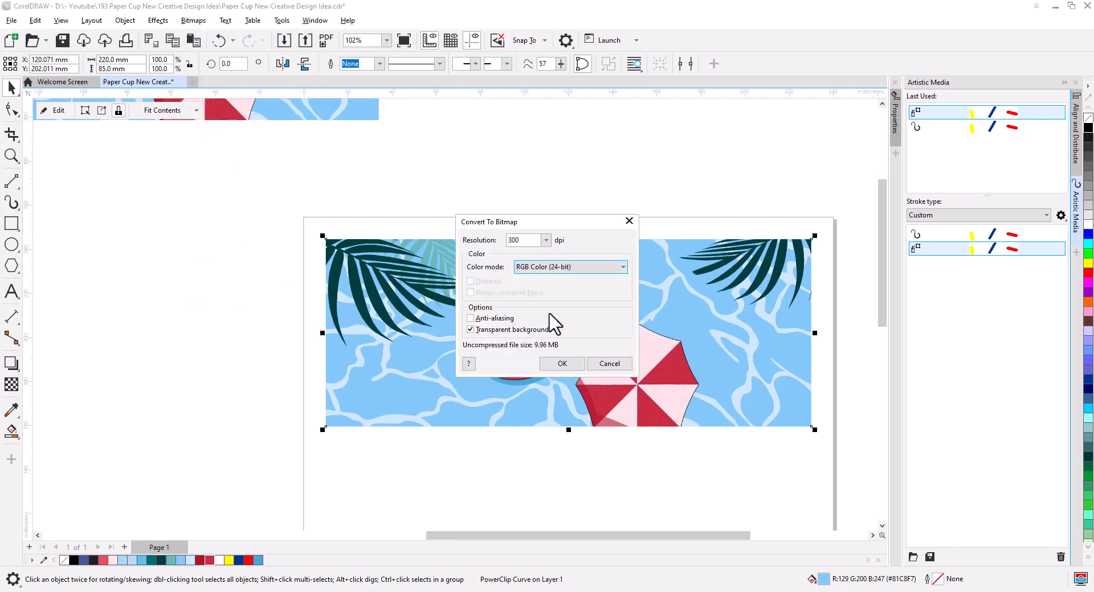
pyautogui.click(563, 364)
# Step: Copy the pool bitmap down the page and position the copy over the curved paper cup template
pyautogui.scroll(-1, 563, 394)
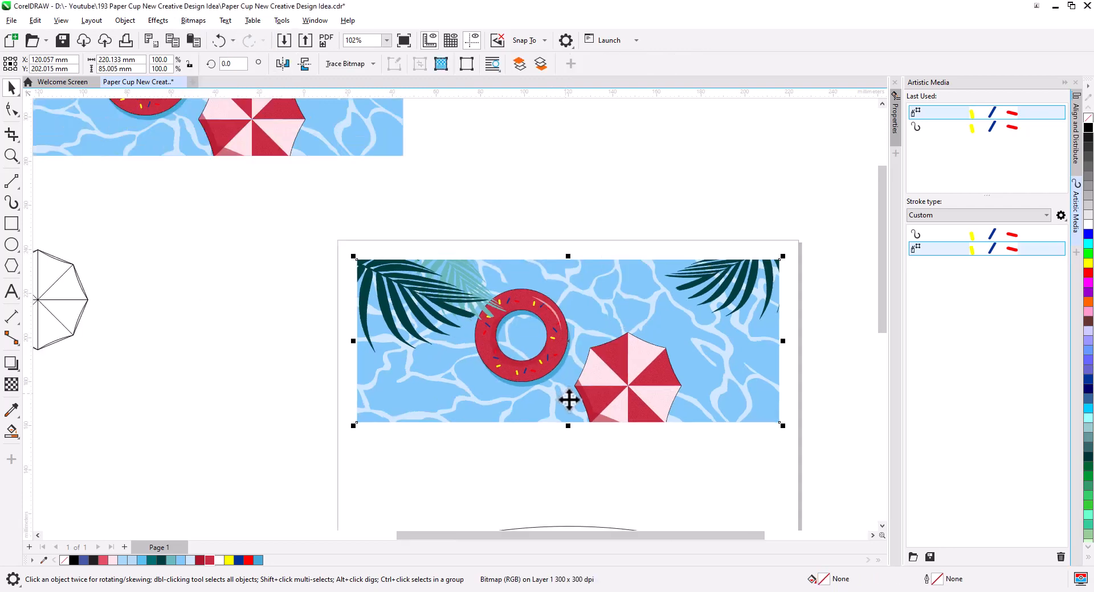
pyautogui.moveTo(576, 410); pyautogui.dragTo(503, 318)
pyautogui.moveTo(554, 229); pyautogui.dragTo(552, 418)
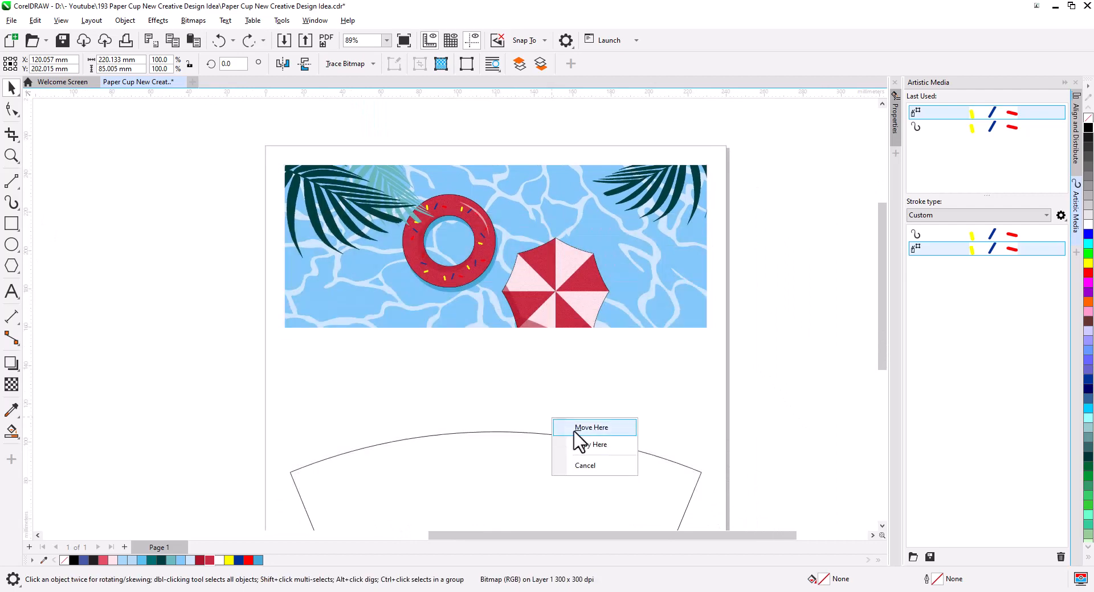
pyautogui.click(595, 446)
pyautogui.moveTo(610, 478); pyautogui.dragTo(599, 327)
pyautogui.scroll(3, 551, 394)
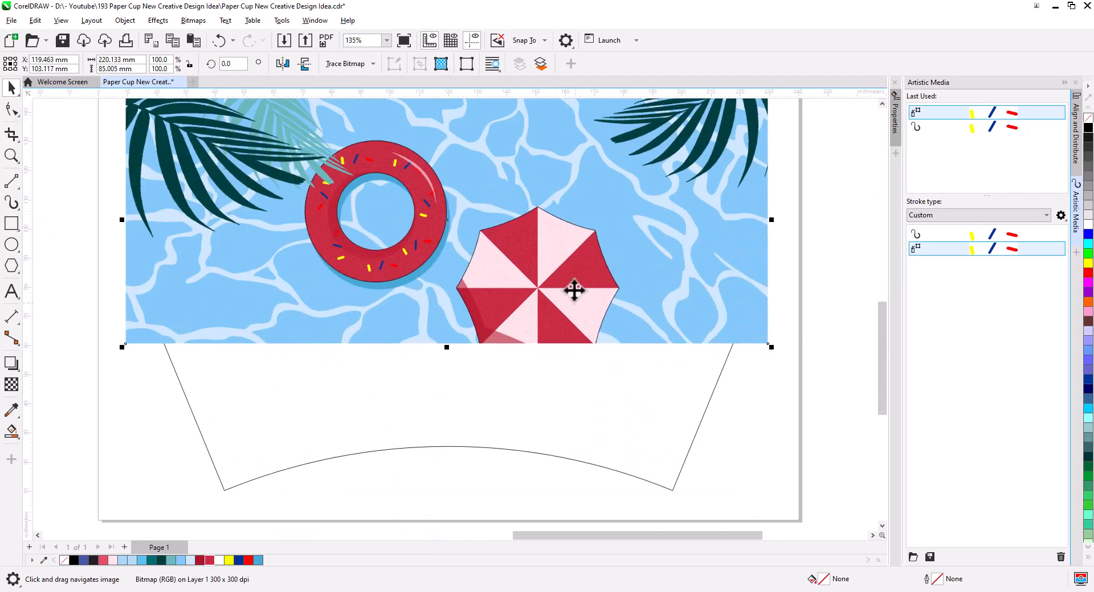
pyautogui.moveTo(573, 289); pyautogui.dragTo(577, 391)
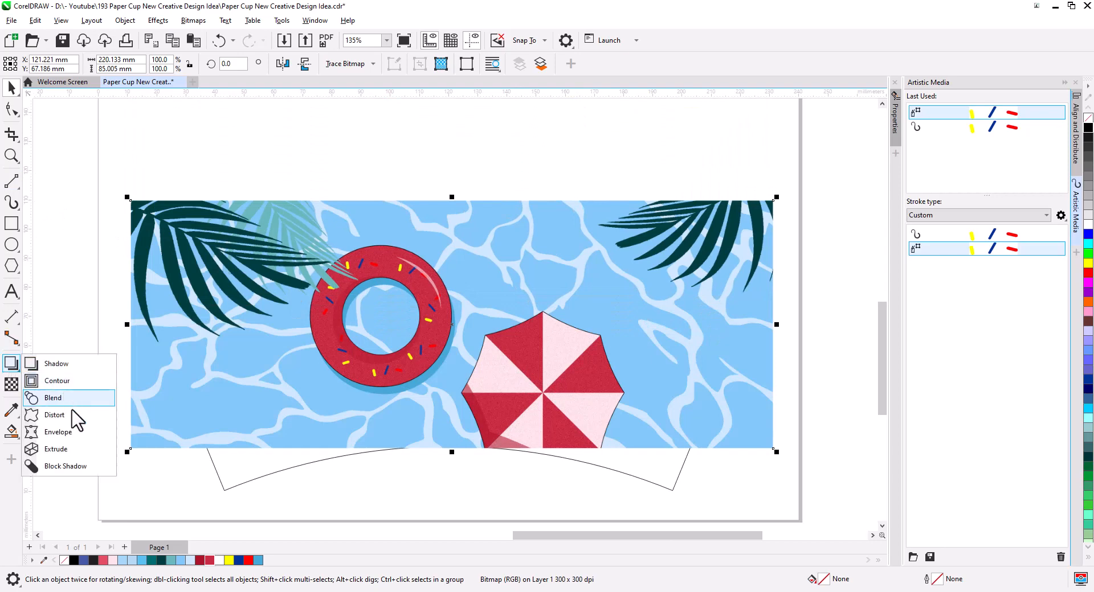
# Step: Start an envelope on the copied pool bitmap, delete its mid-side nodes and convert the remaining segments to straight lines
pyautogui.click(73, 432)
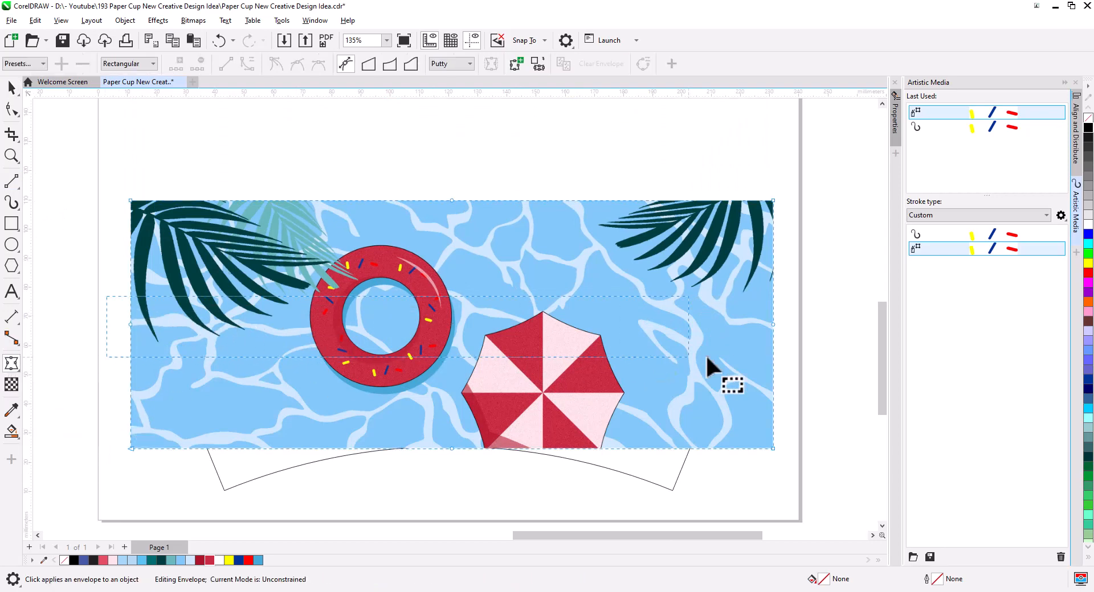
pyautogui.click(774, 361)
pyautogui.press('Delete')
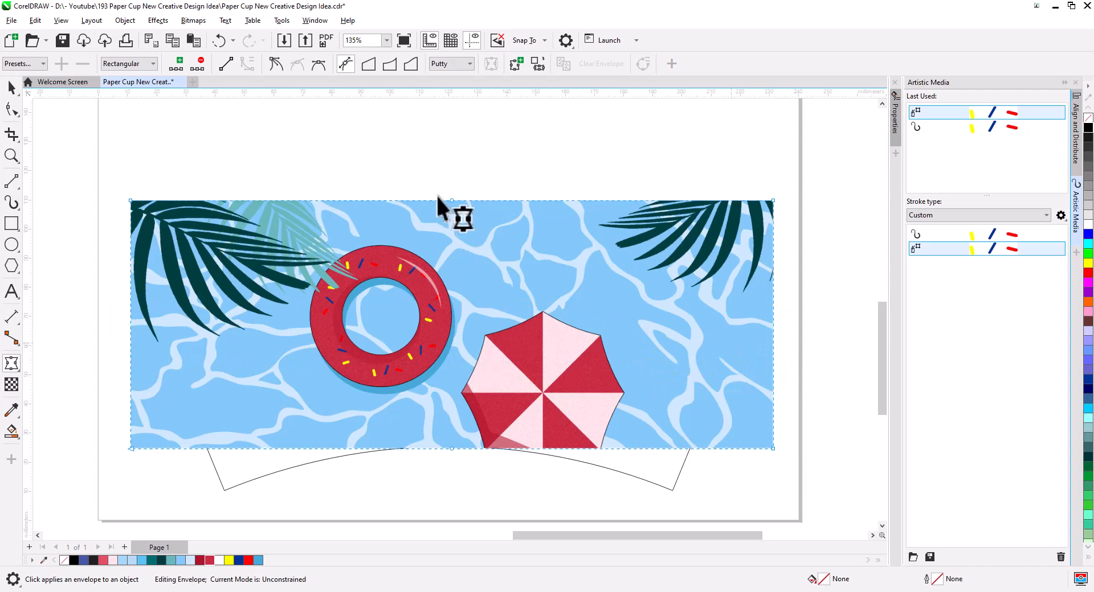
pyautogui.moveTo(433, 169); pyautogui.dragTo(528, 478)
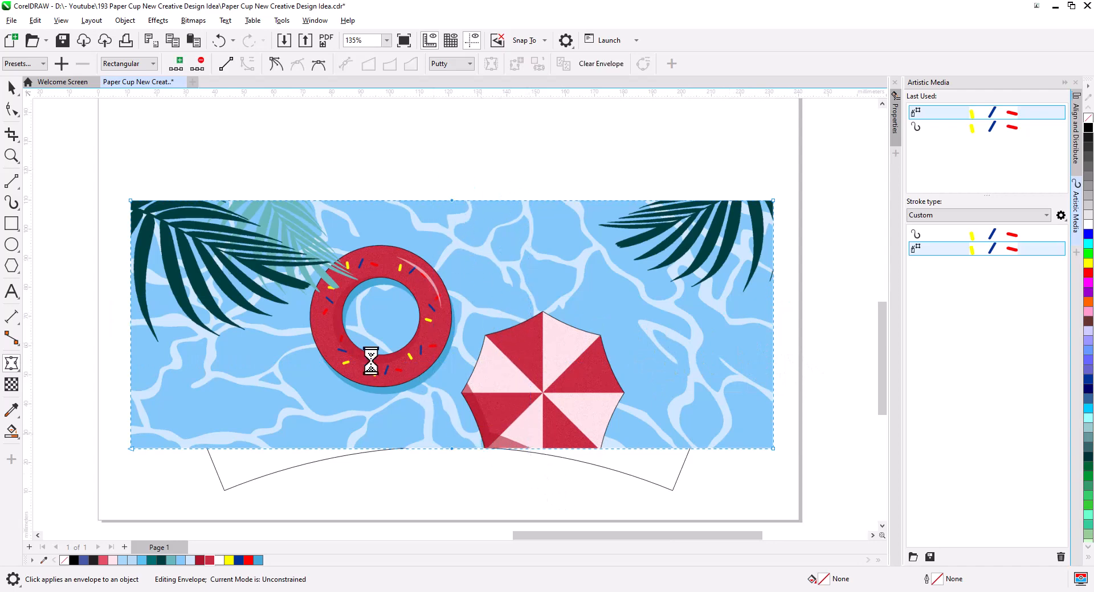
pyautogui.click(105, 171)
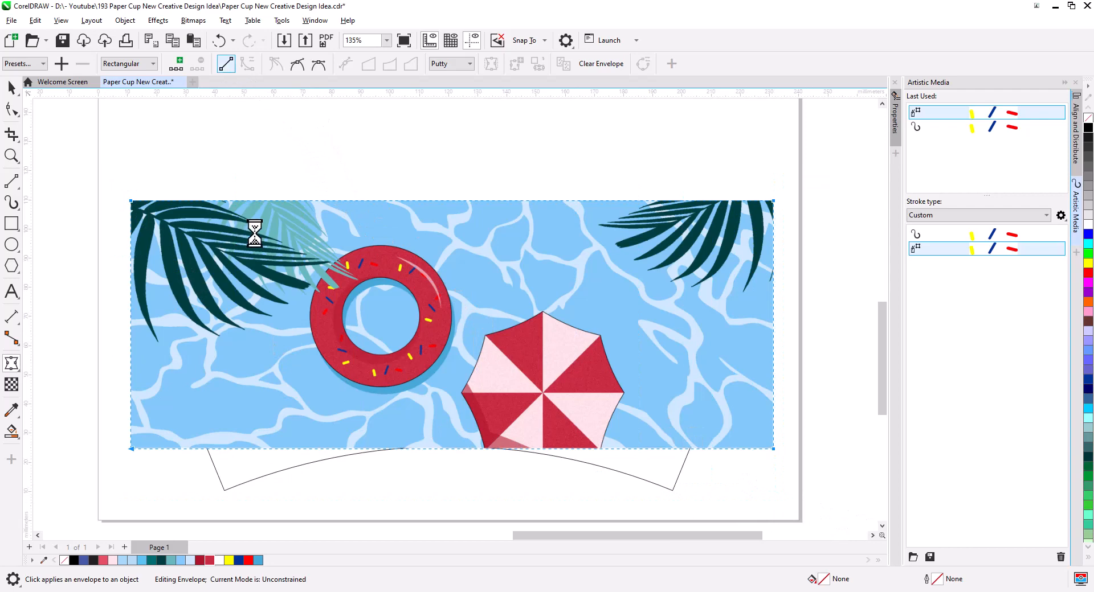
pyautogui.moveTo(115, 386); pyautogui.dragTo(159, 480)
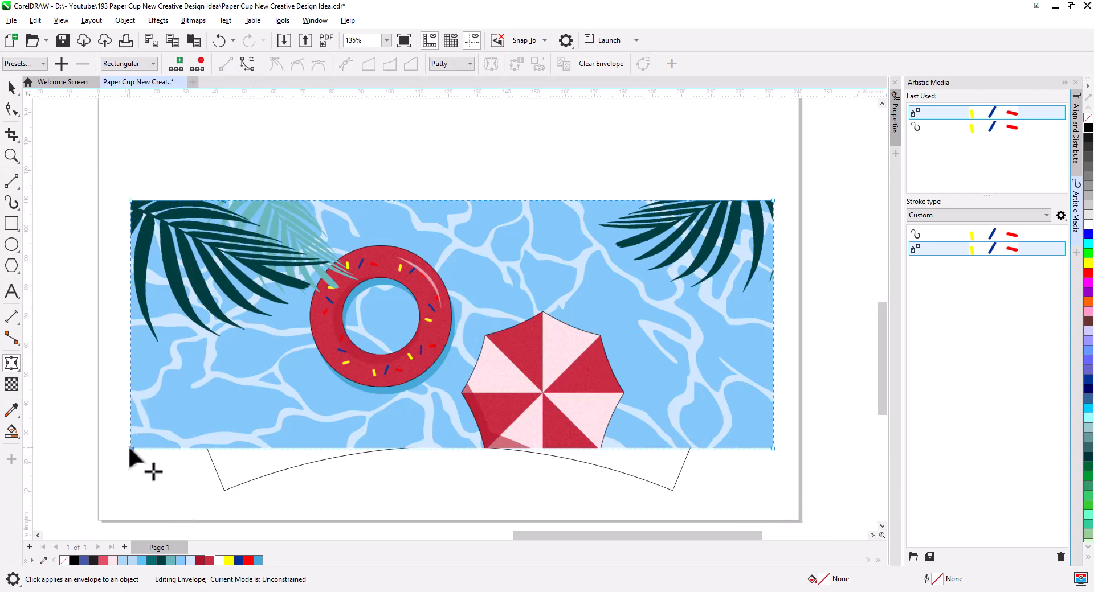
# Step: Move the four corner nodes of the pool bitmap's envelope onto the matching corners of the curved paper cup template
pyautogui.moveTo(129, 446); pyautogui.dragTo(224, 489)
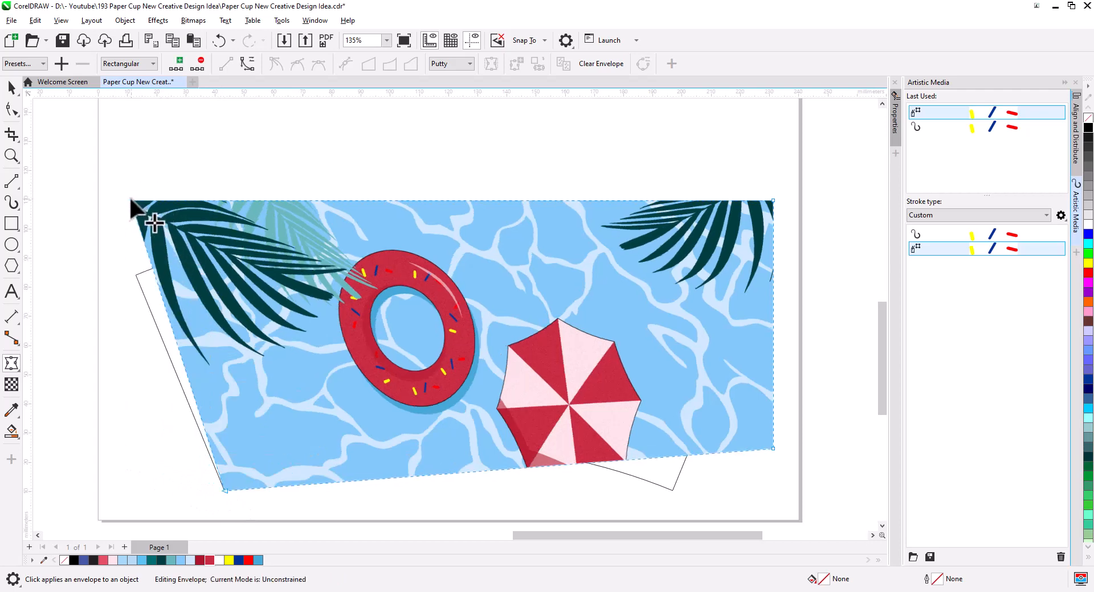
pyautogui.moveTo(131, 200); pyautogui.dragTo(136, 275)
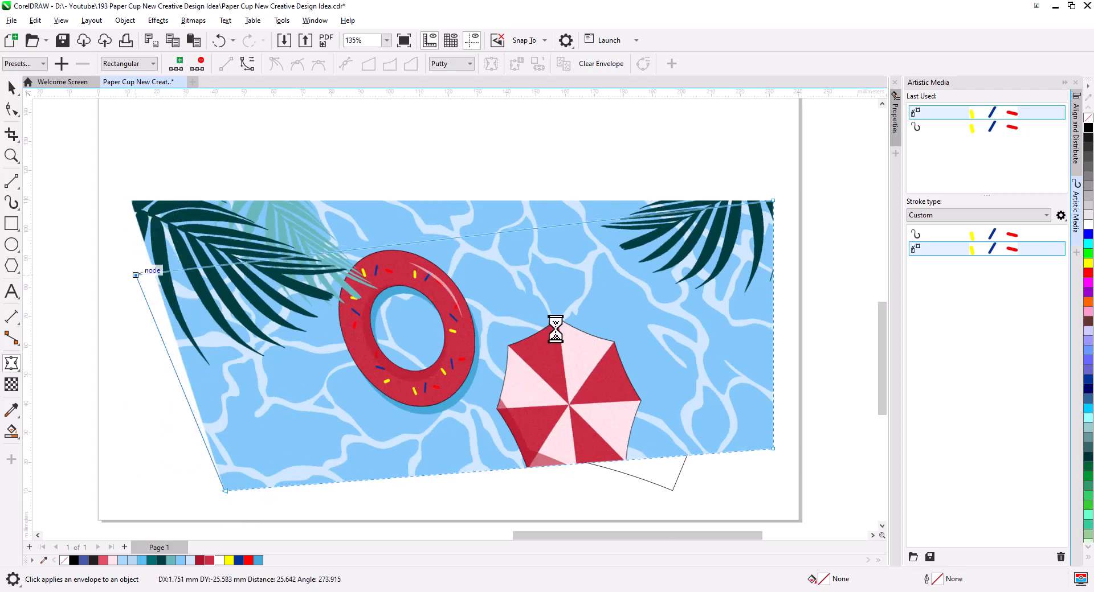
pyautogui.moveTo(825, 482); pyautogui.dragTo(725, 414)
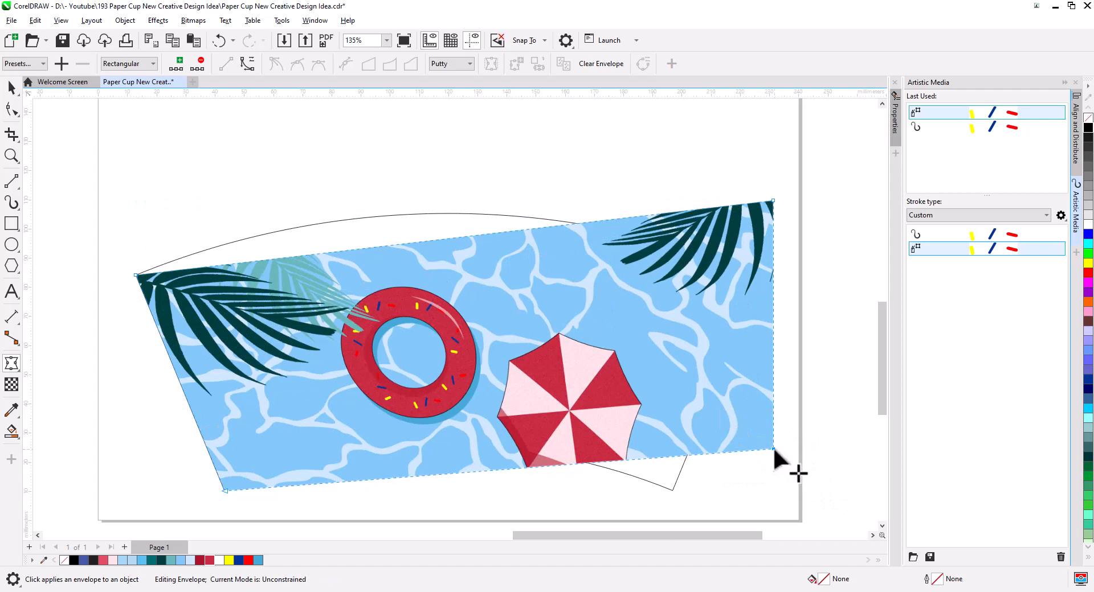
pyautogui.moveTo(773, 450); pyautogui.dragTo(673, 491)
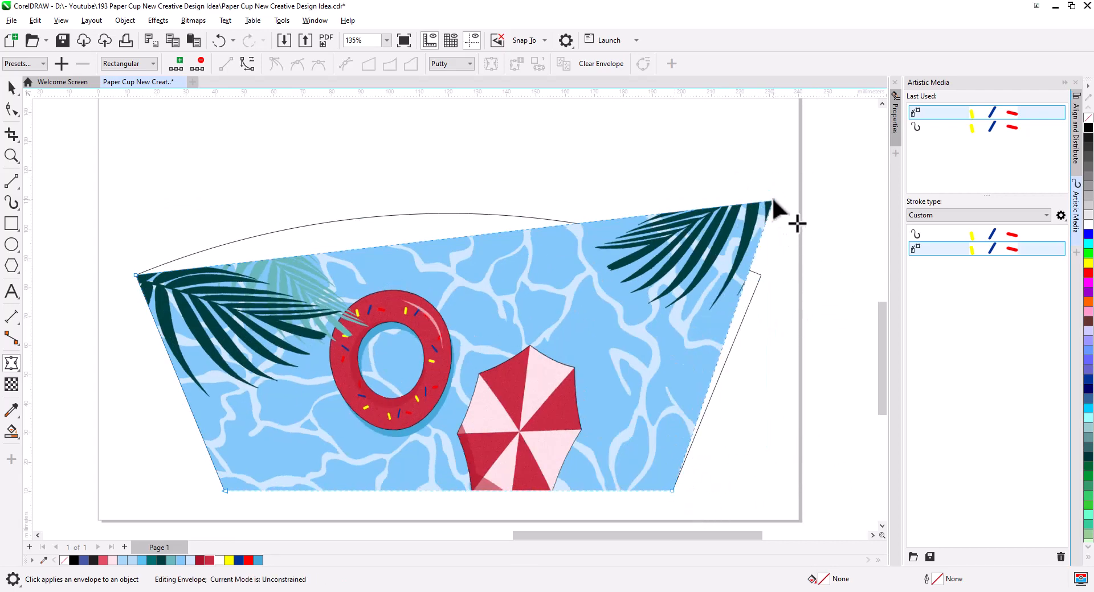
pyautogui.moveTo(773, 201); pyautogui.dragTo(761, 275)
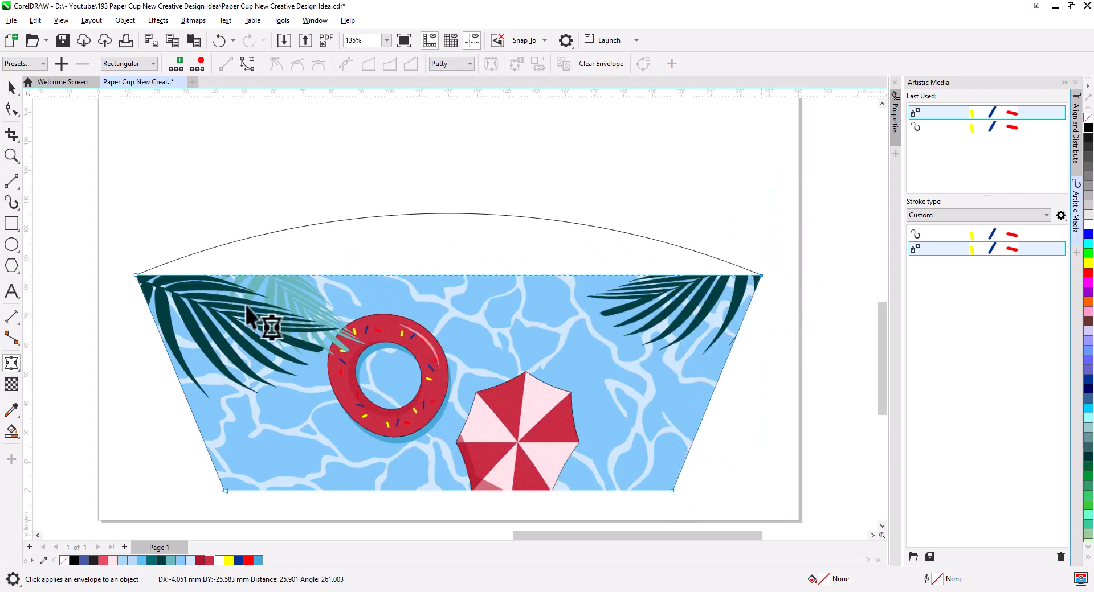
# Step: Convert the envelope's segments to curves and bend its upper and lower edges to follow the cup template's arcs
pyautogui.click(110, 220)
pyautogui.scroll(-1, 772, 515)
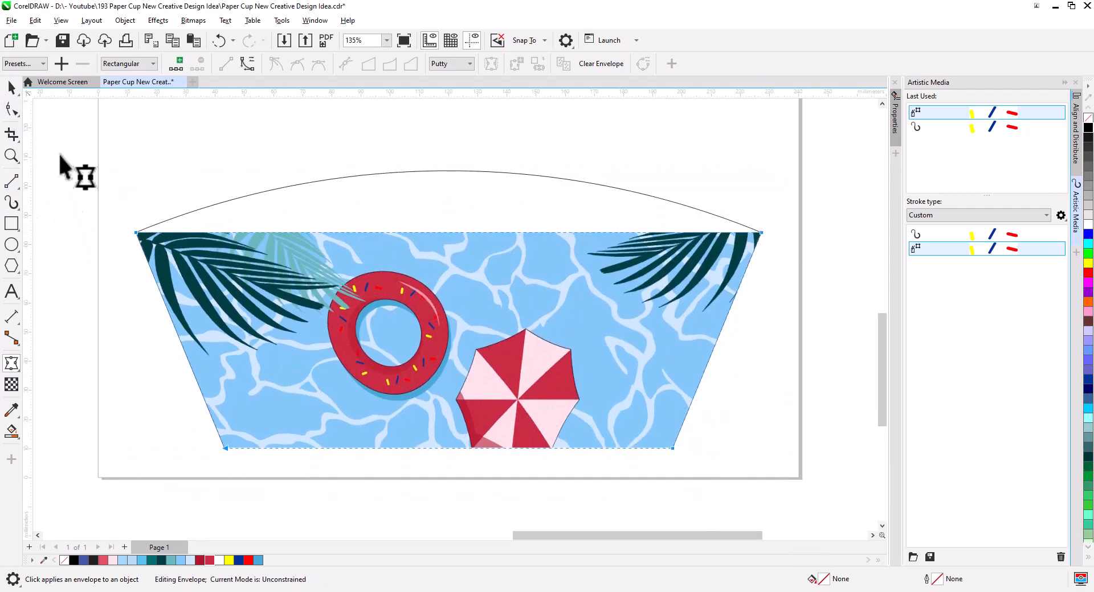
pyautogui.click(246, 63)
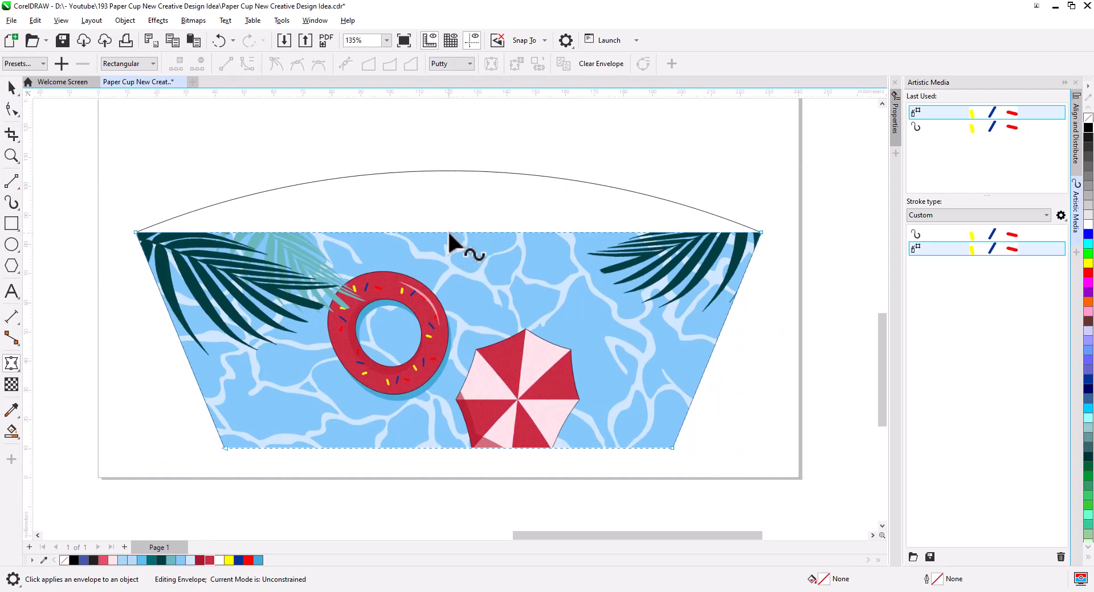
pyautogui.moveTo(450, 234); pyautogui.dragTo(445, 169)
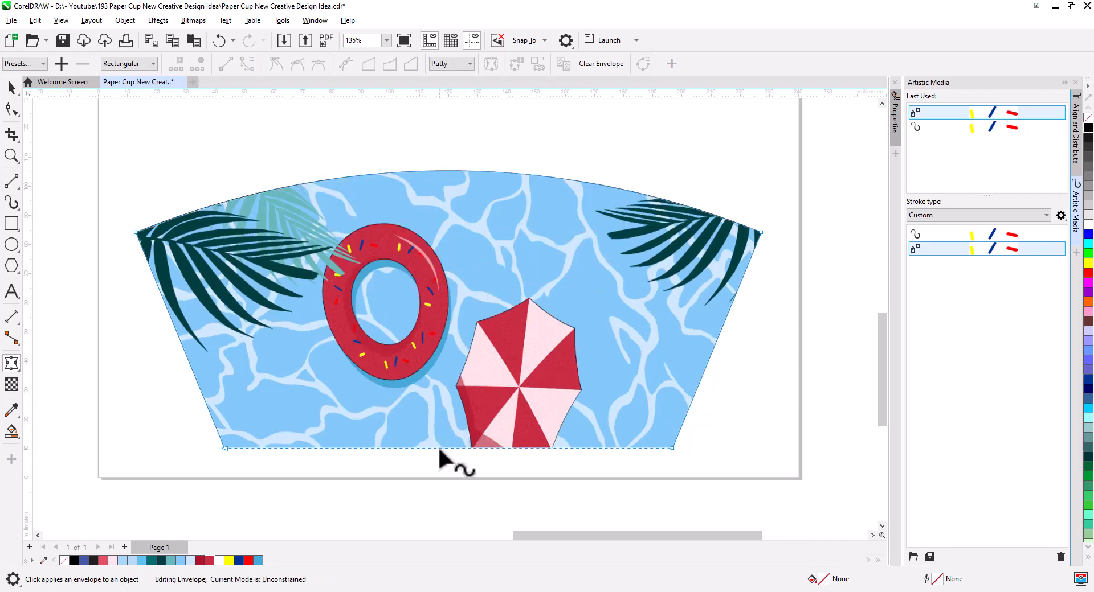
pyautogui.moveTo(443, 449); pyautogui.dragTo(447, 404)
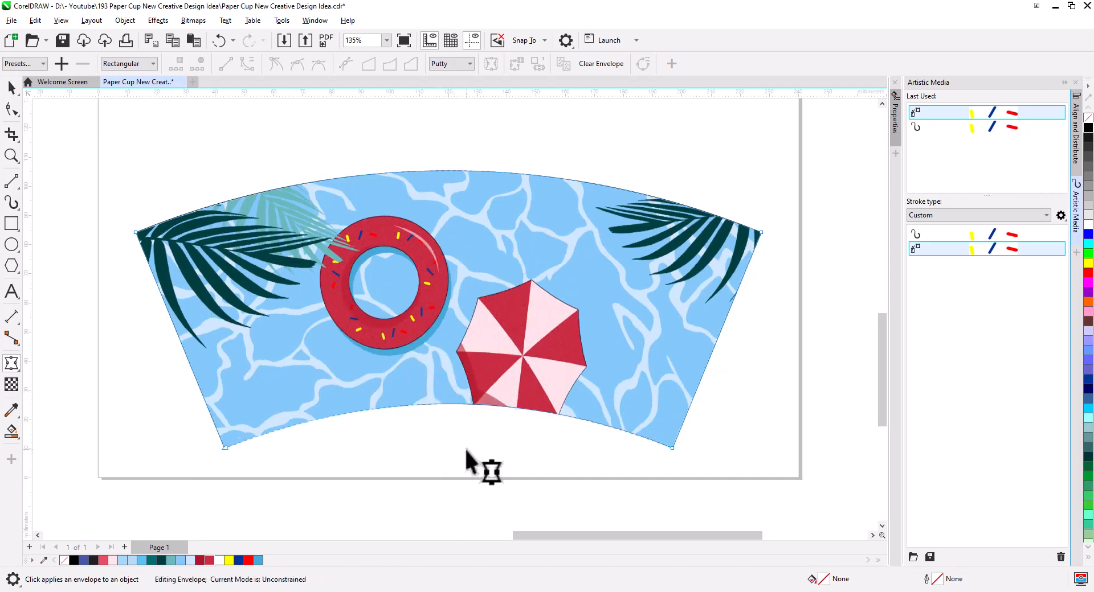
pyautogui.click(12, 87)
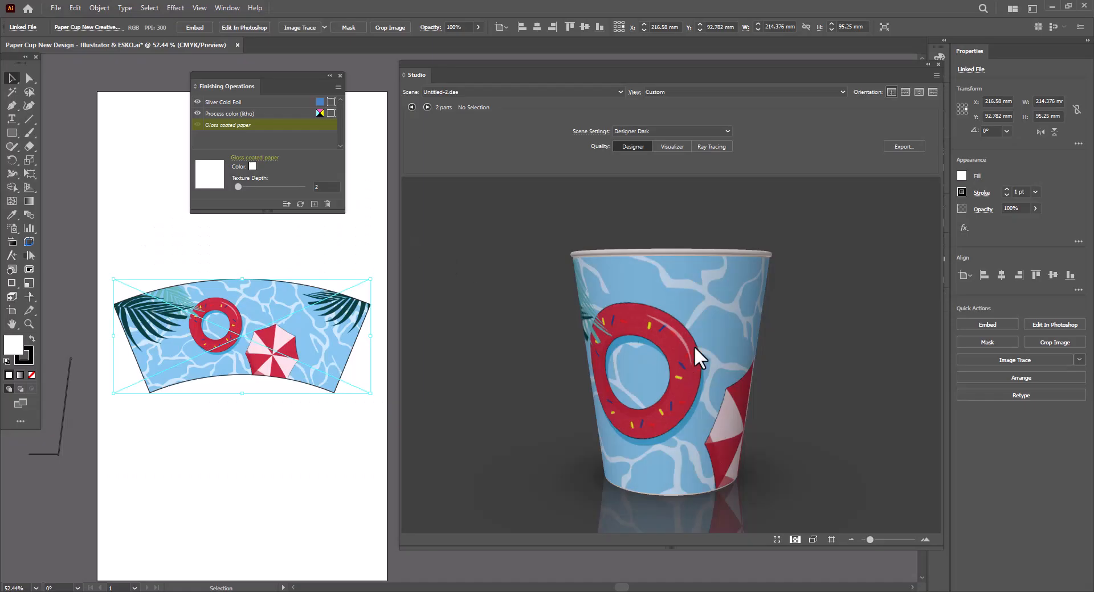
# Step: Switch to Illustrator and tilt the 3D paper cup in the Studio preview to view the wrapped design from above
pyautogui.moveTo(694, 346); pyautogui.dragTo(679, 432)
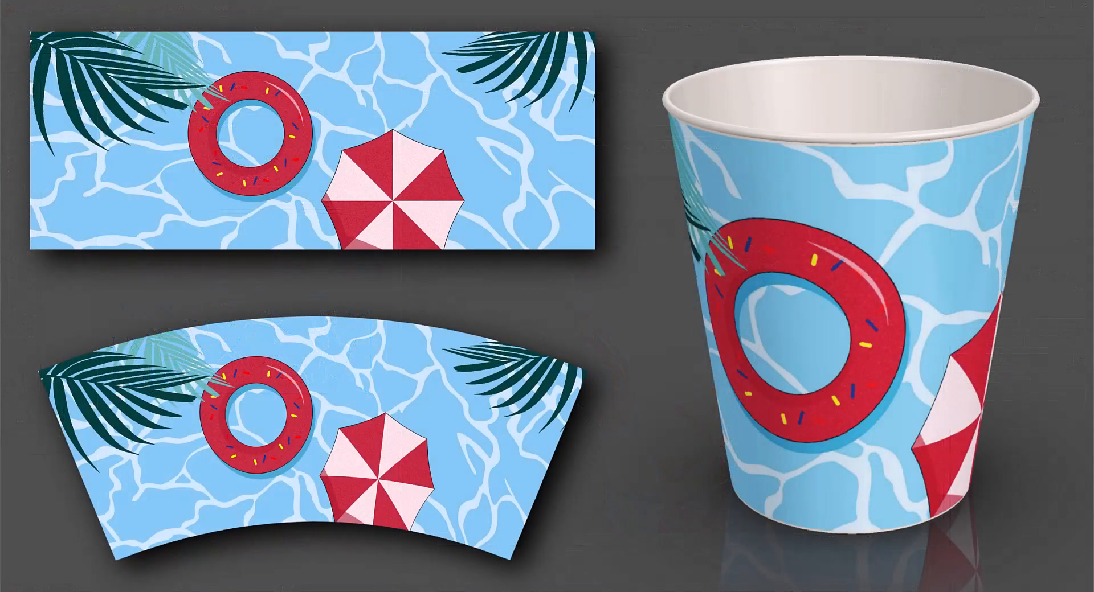